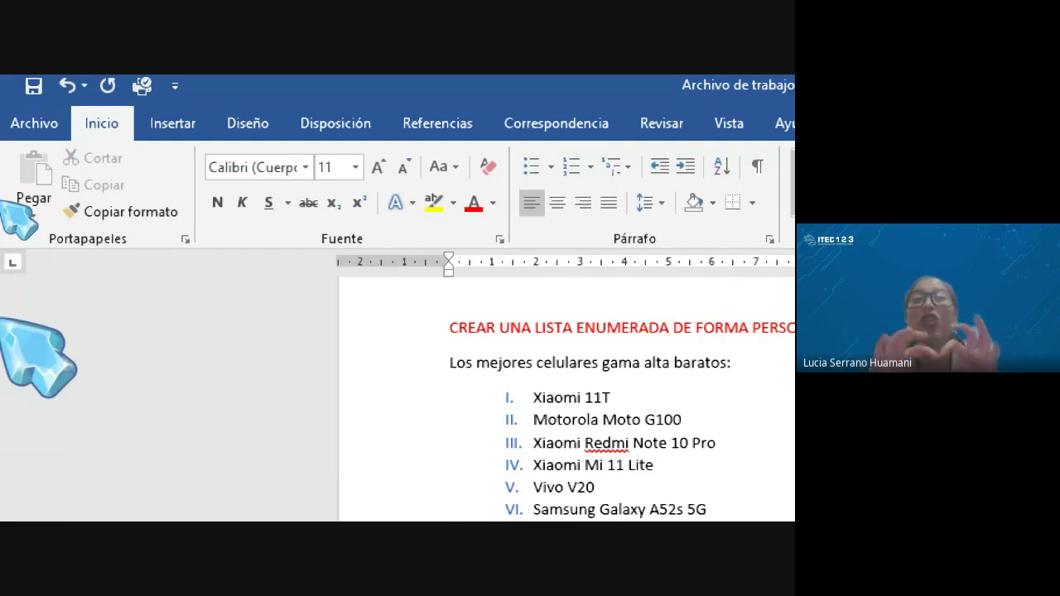
Step: Switch from Word to the next open window with Alt+Tab
key("alt+Tab")
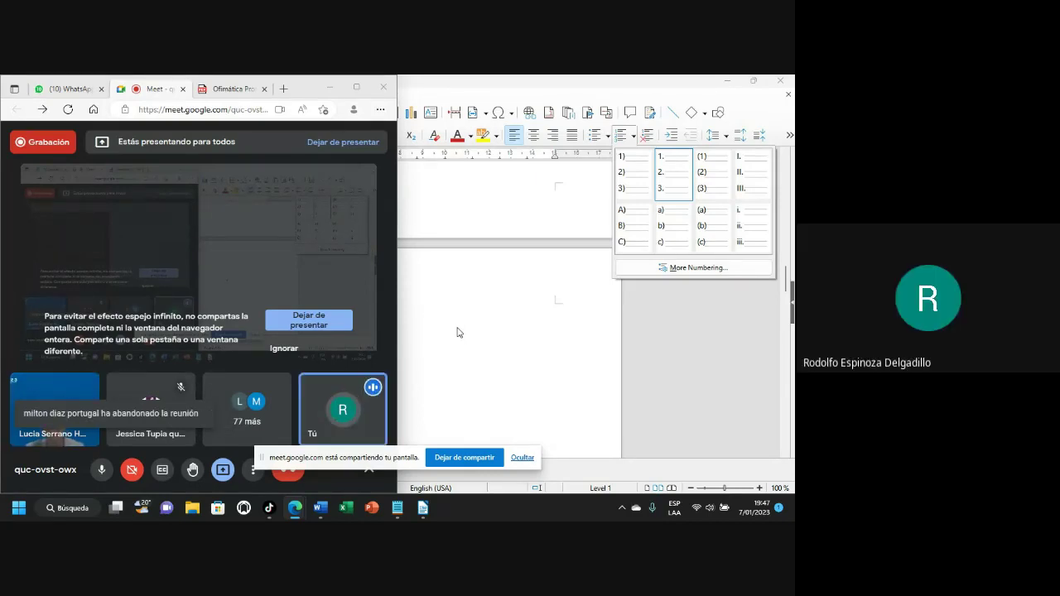
Step: Bring the Writer phones document forward and scroll through its numbered list
left_click(457, 330)
scroll(457, 328, "down", 1)
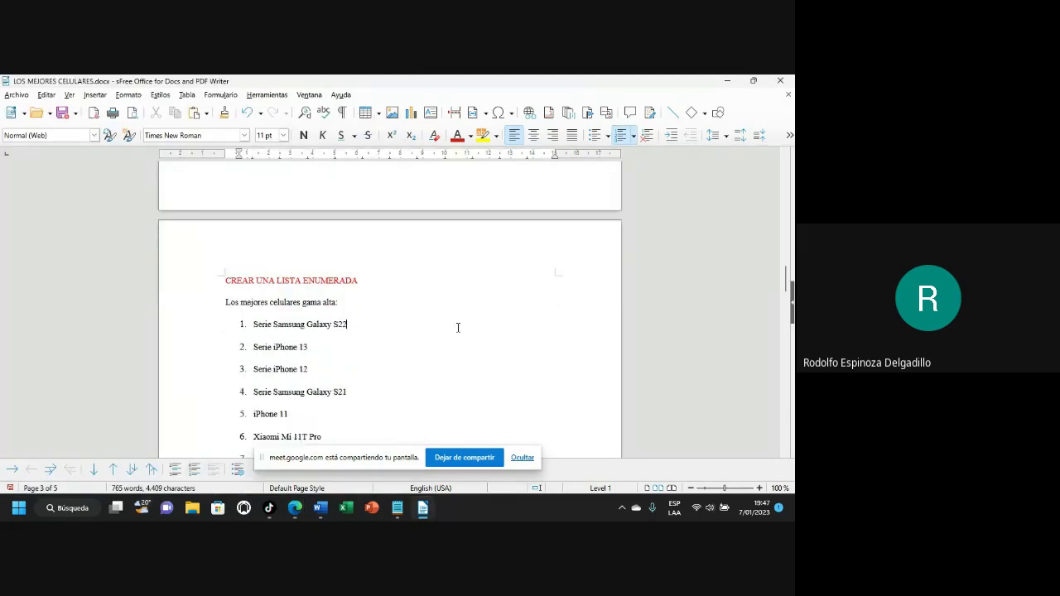
scroll(457, 328, "up", 3)
scroll(457, 328, "down", 2)
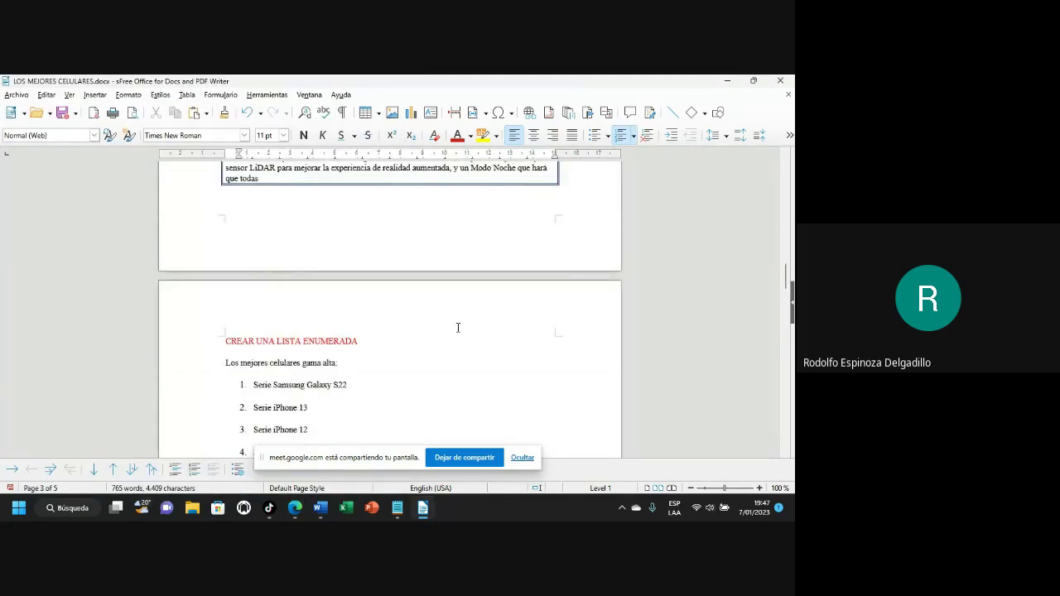
scroll(457, 327, "up", 2)
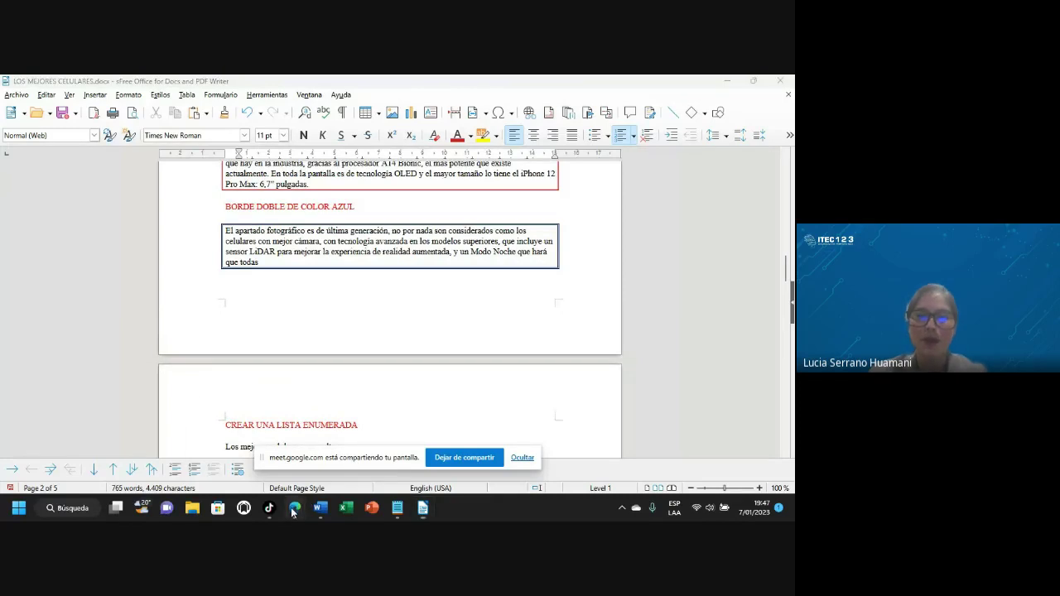
Step: Check the video call, review the phones list again, then minimize everything to the desktop
mouse_move(294, 510)
left_click(252, 449)
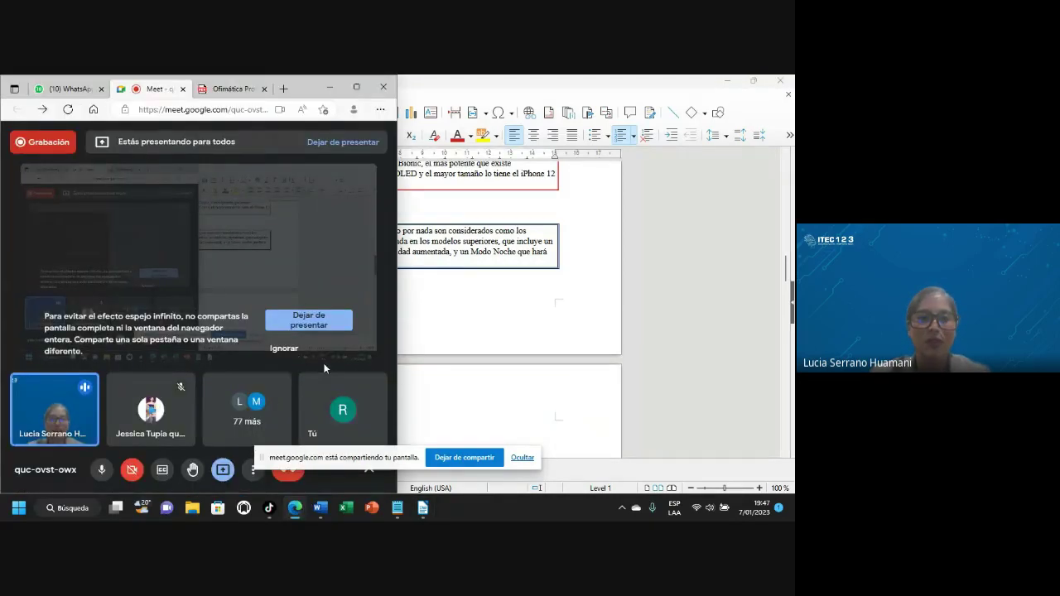
left_click(527, 374)
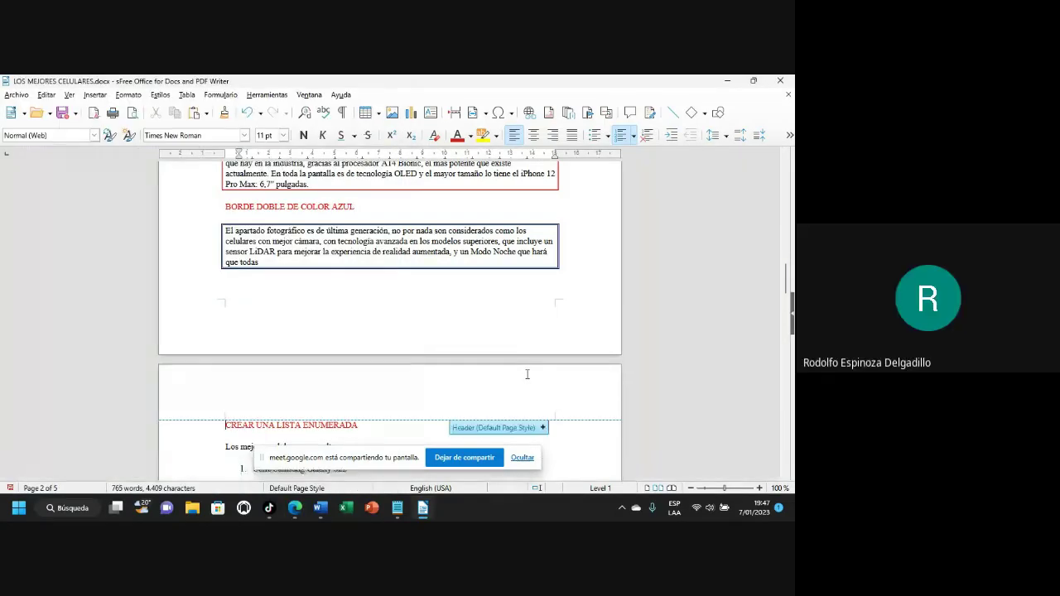
scroll(527, 374, "down", 3)
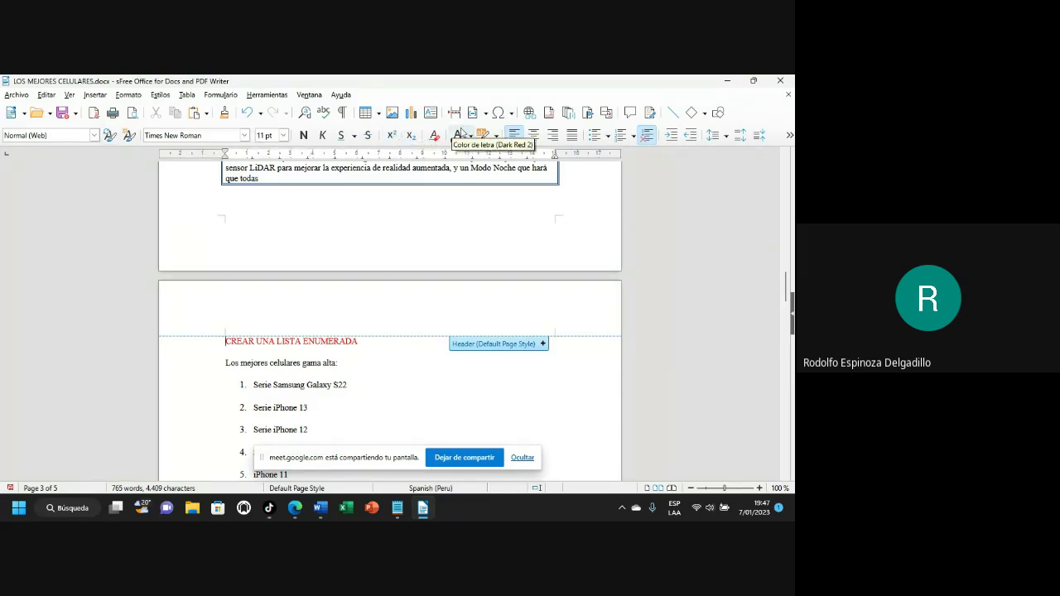
scroll(329, 276, "down", 3)
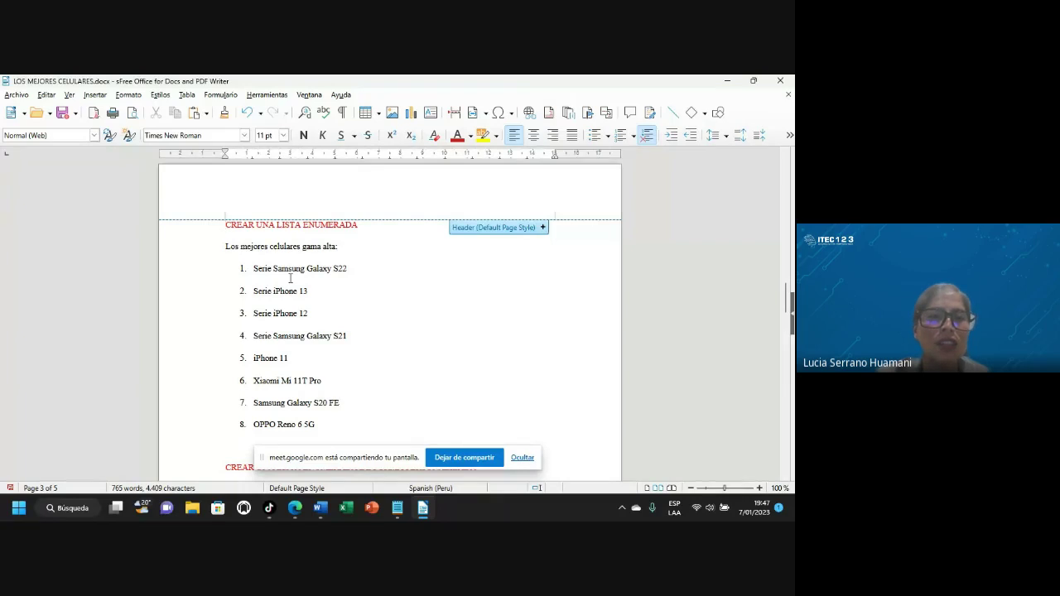
scroll(290, 278, "up", 2)
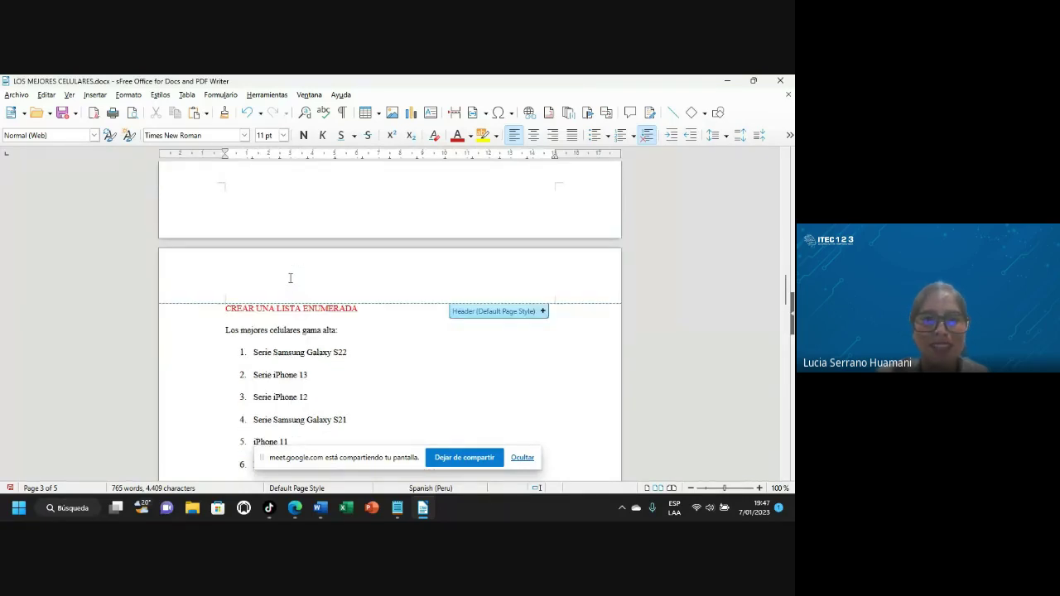
scroll(290, 279, "down", 4)
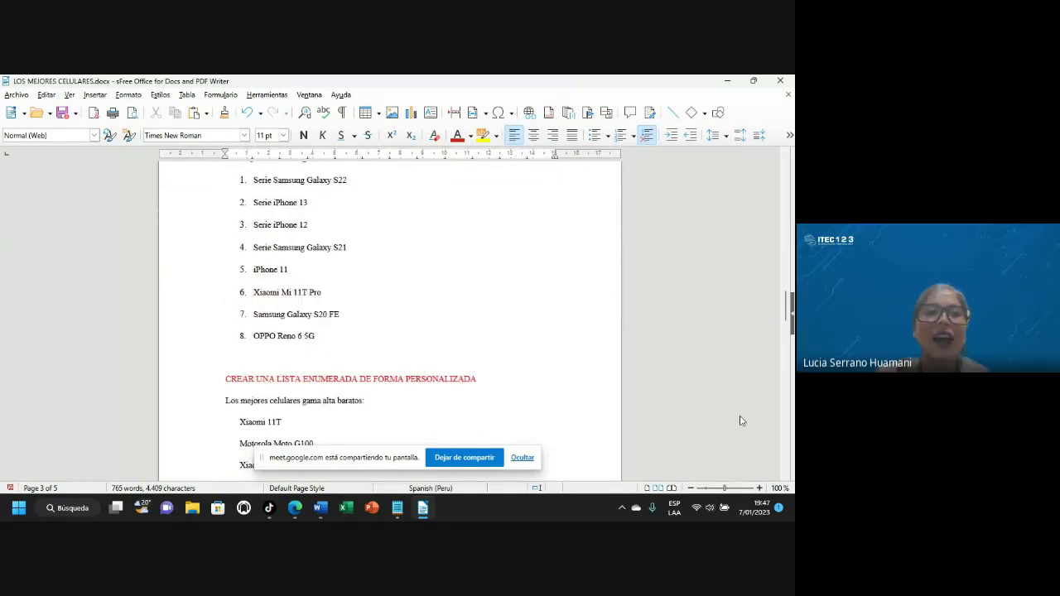
left_click(792, 507)
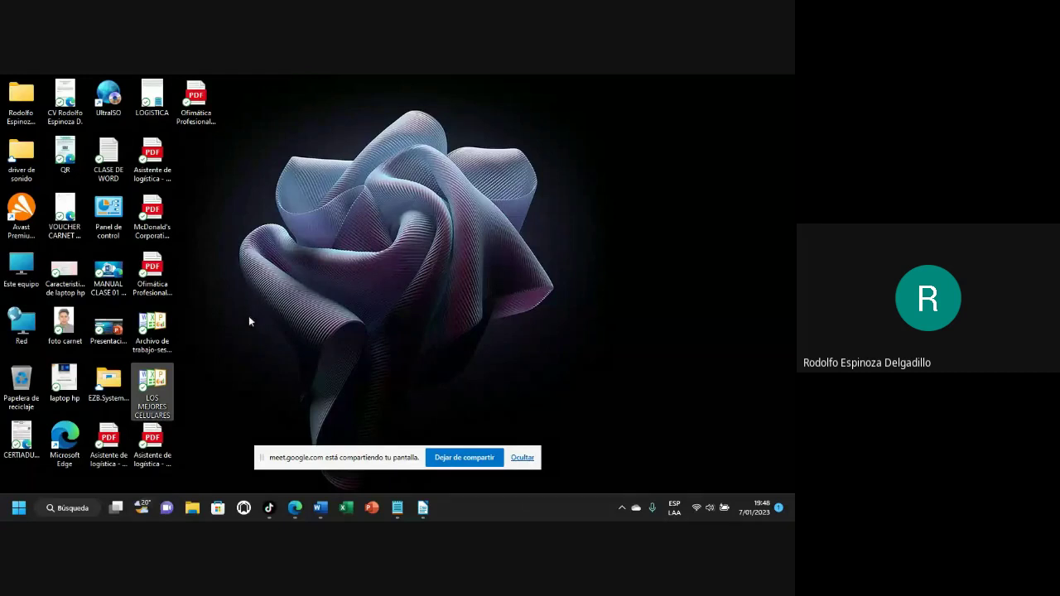
Step: Restore and minimize the Word start window, then check the video call and Writer document
left_click(322, 512)
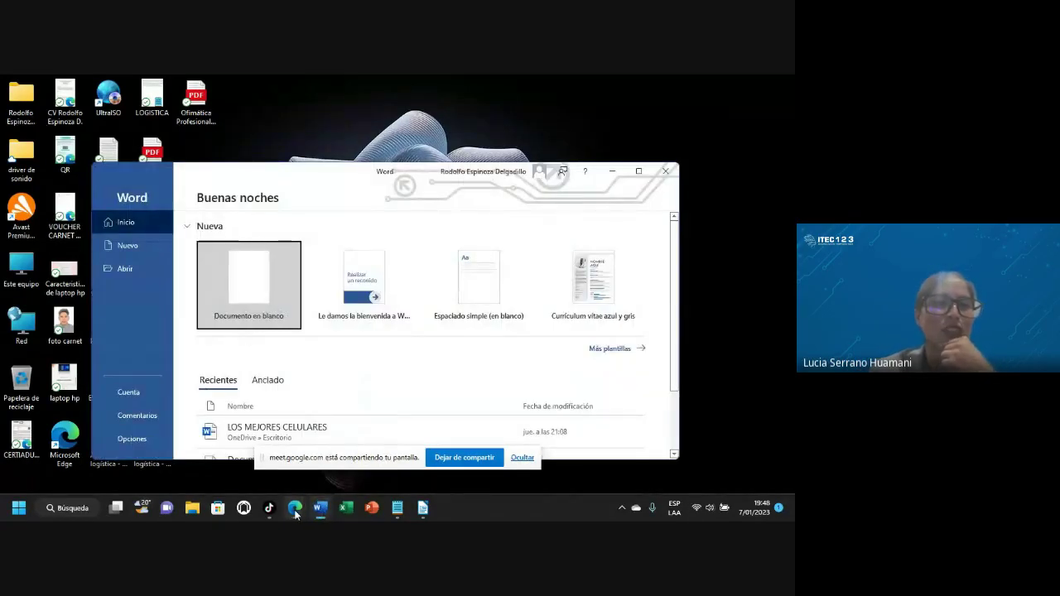
left_click(334, 111)
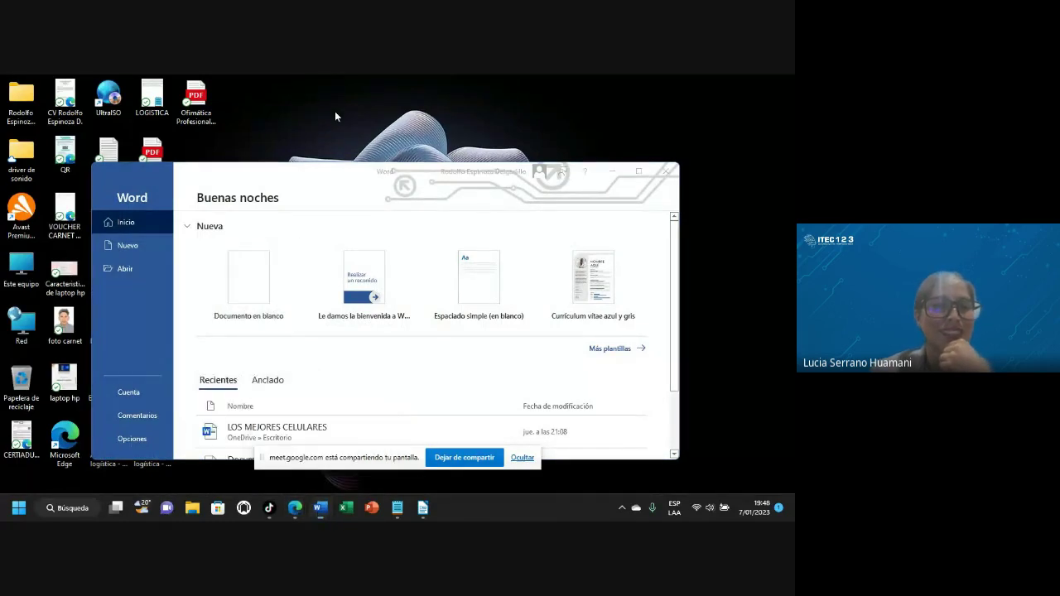
left_click(611, 171)
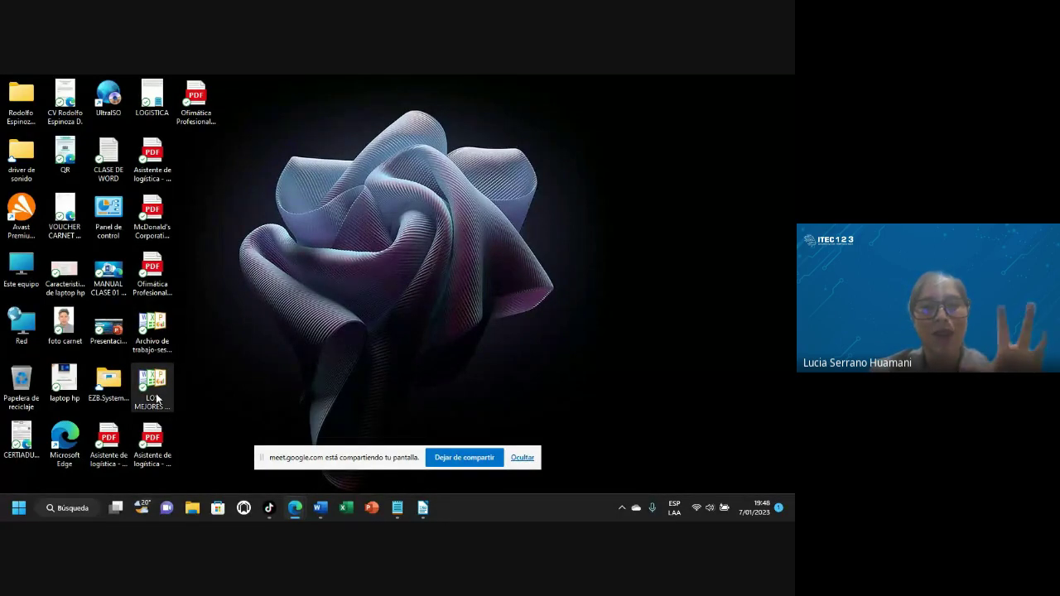
mouse_move(298, 505)
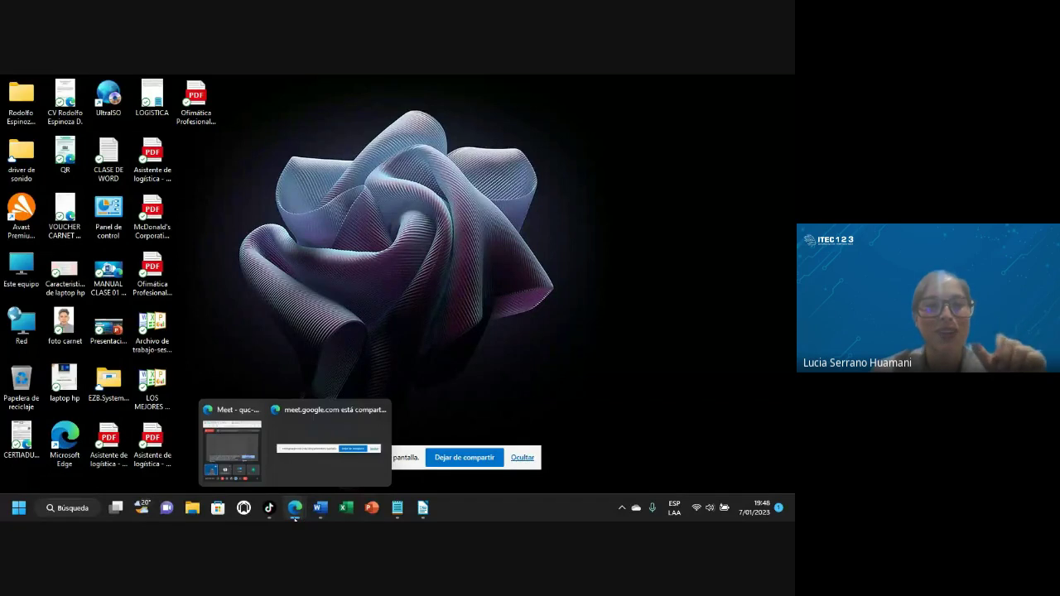
left_click(257, 464)
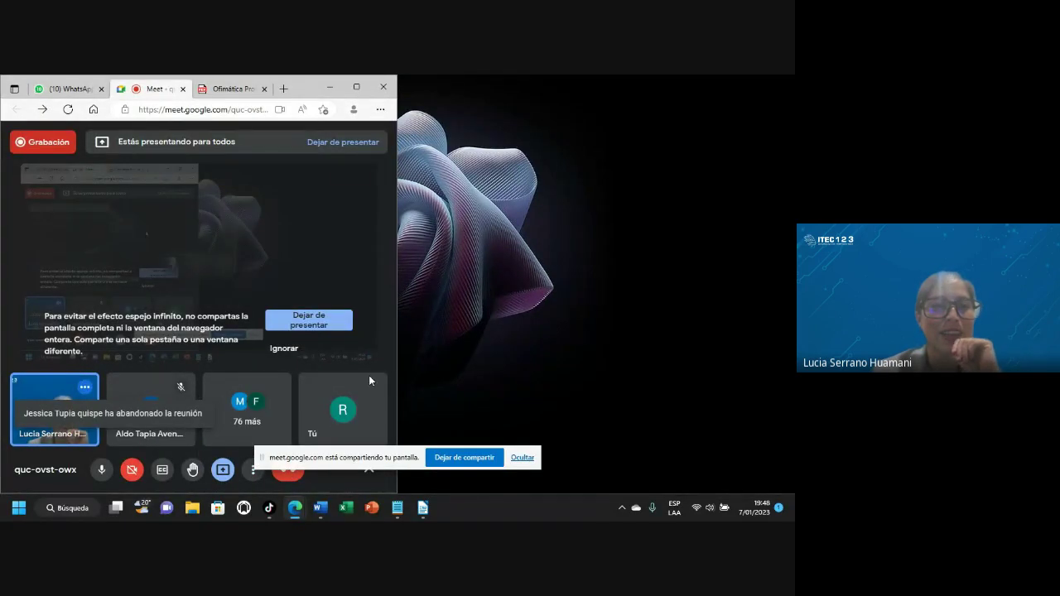
left_click(424, 509)
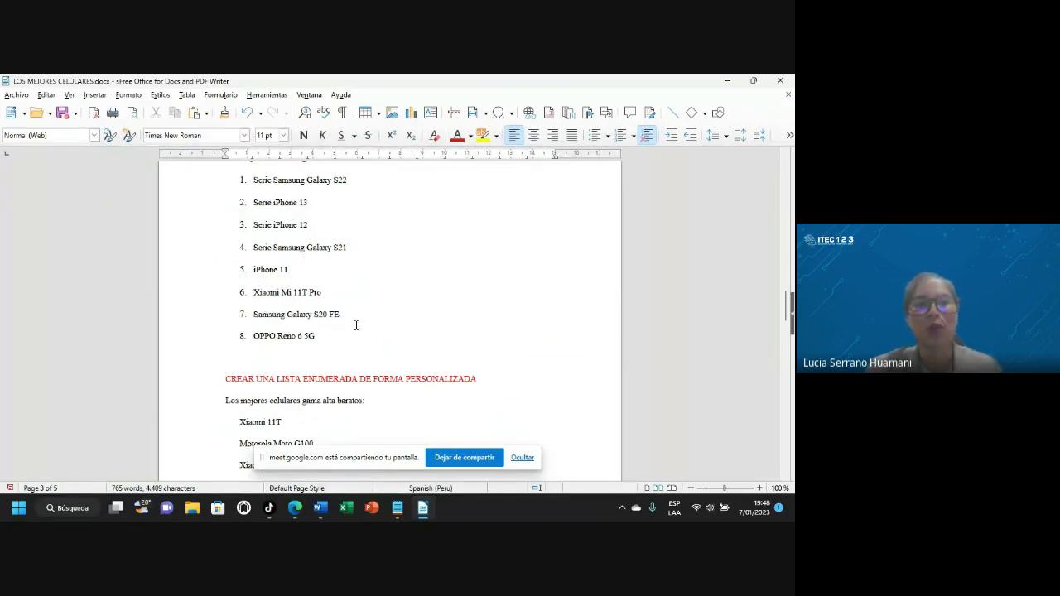
Step: Maximize the Word start screen and open LOS MEJORES CELULARES from Recientes
left_click(320, 507)
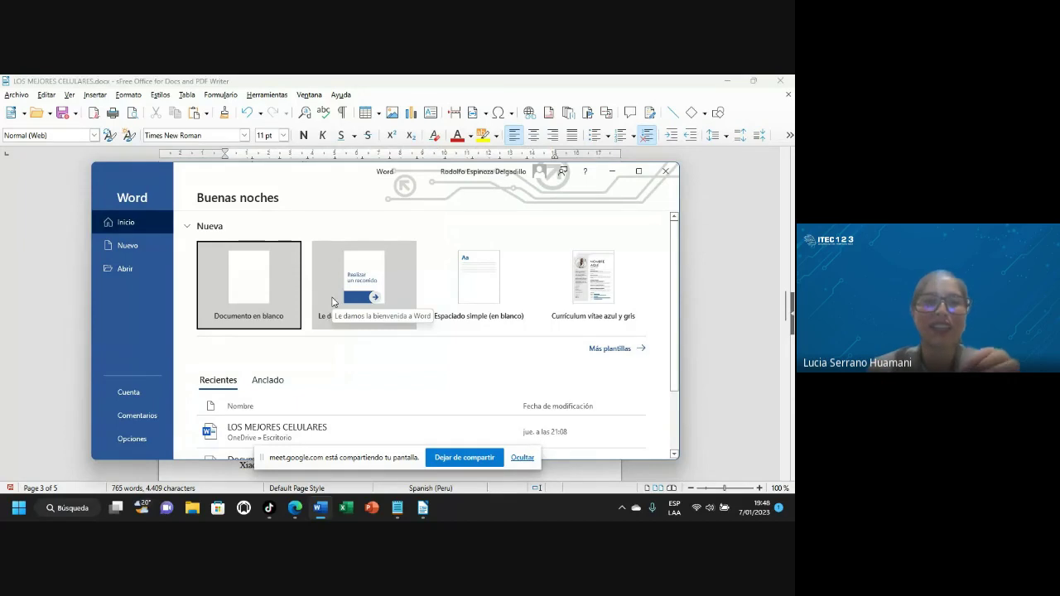
left_click(638, 171)
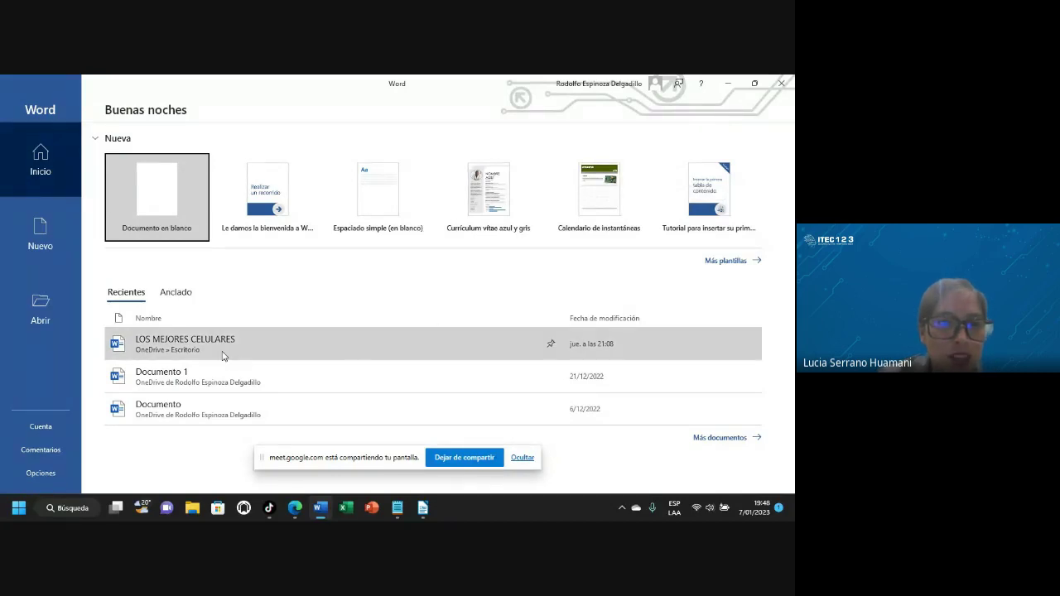
left_click(182, 350)
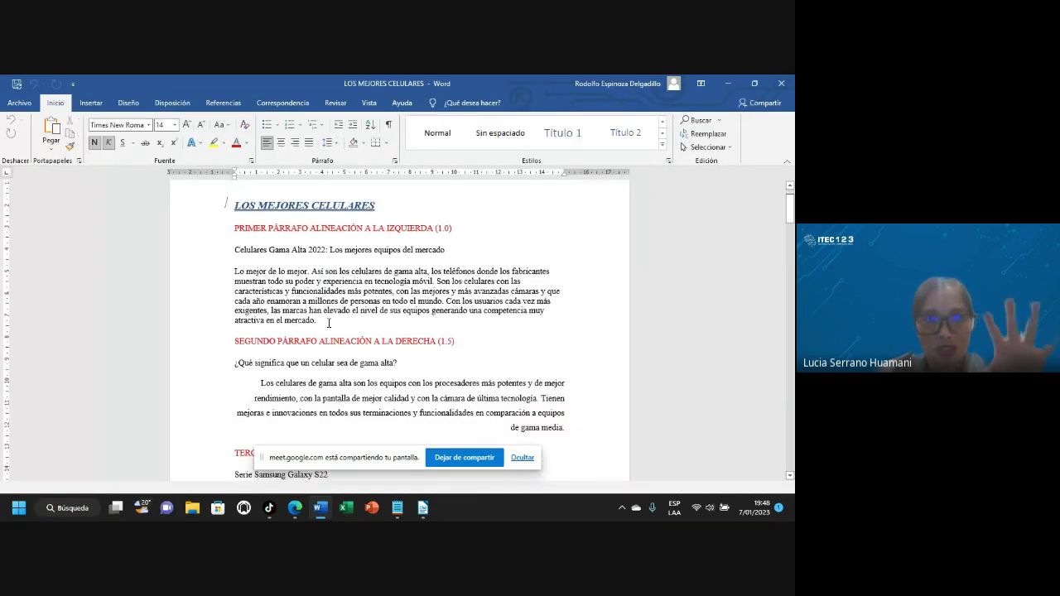
Step: Number Serie Samsung Galaxy S22 through OPPO Reno 6 5G as 1.–8., then select the six cheap phones
scroll(328, 322, "down", 2)
scroll(329, 323, "down", 2)
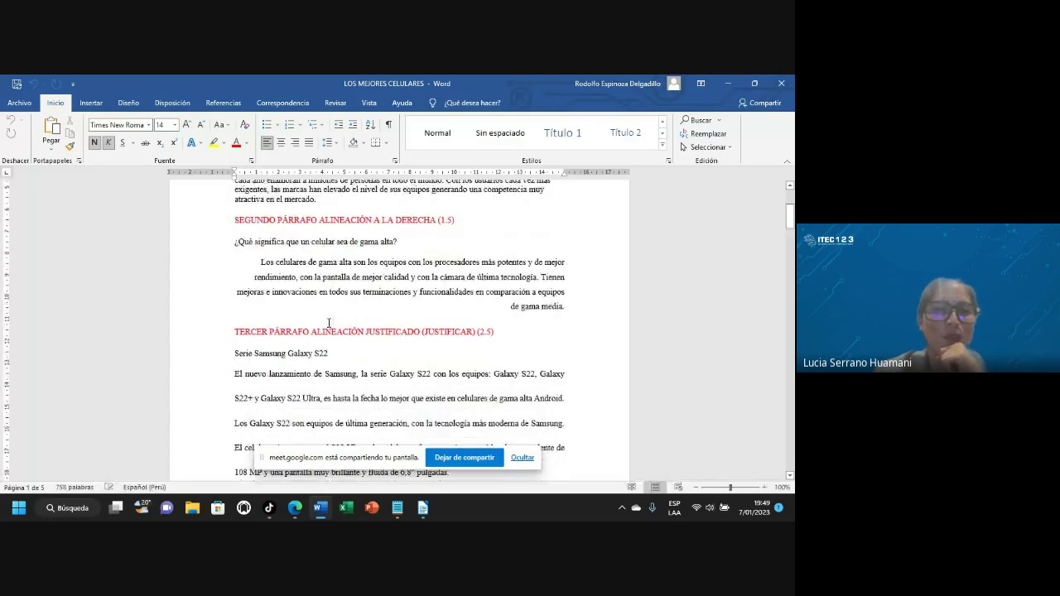
scroll(329, 323, "down", 12)
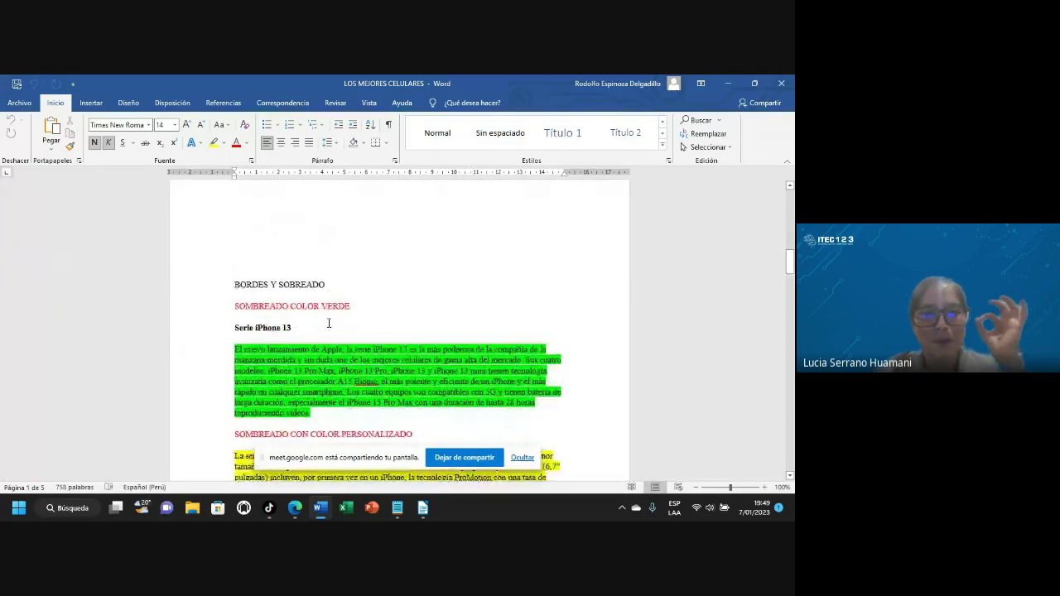
scroll(329, 323, "down", 12)
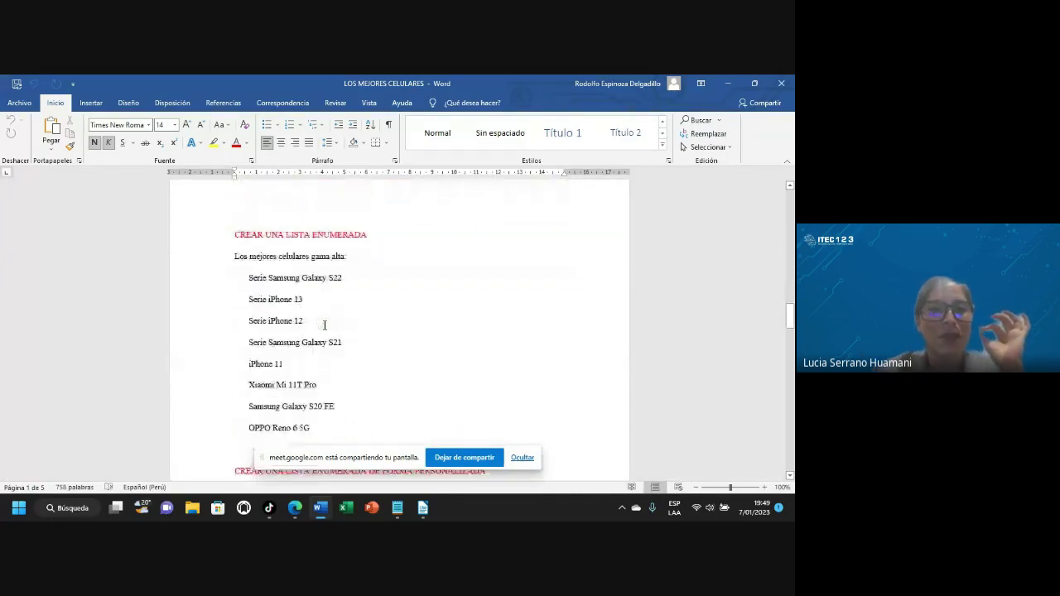
scroll(324, 324, "down", 1)
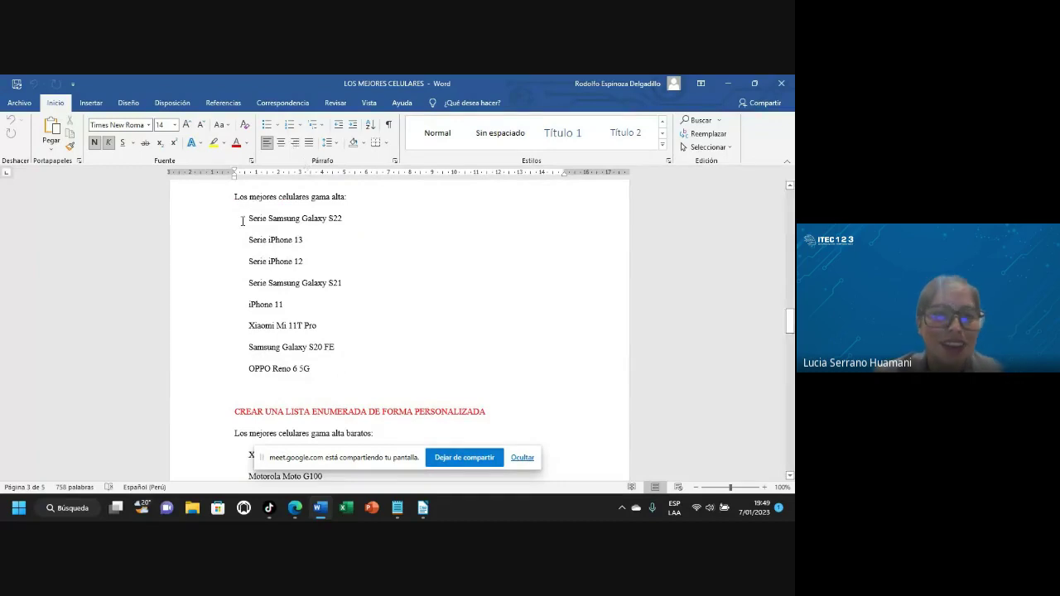
left_click_drag(242, 221, 362, 364)
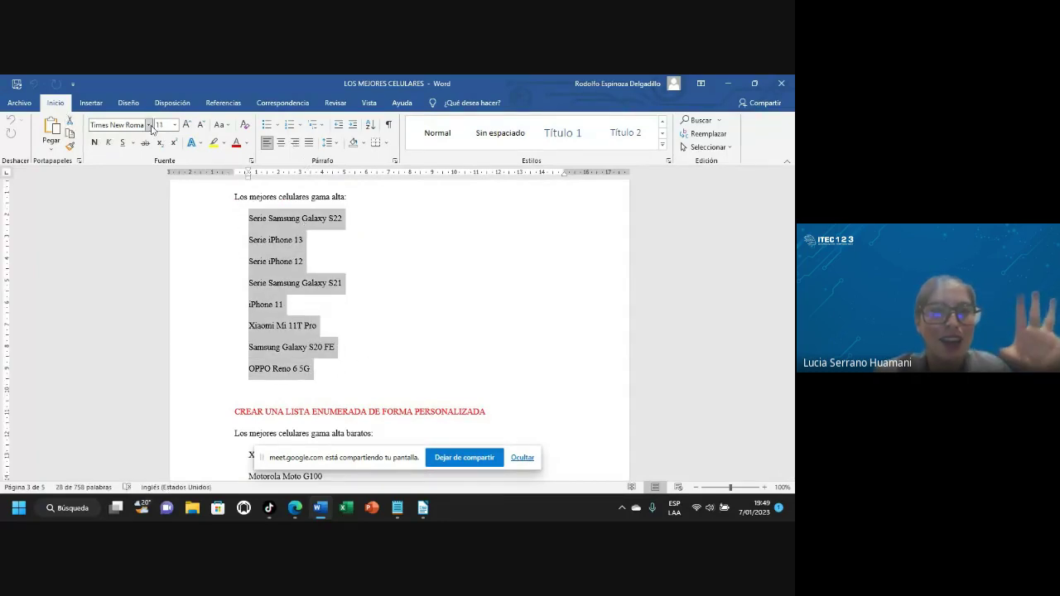
left_click(302, 125)
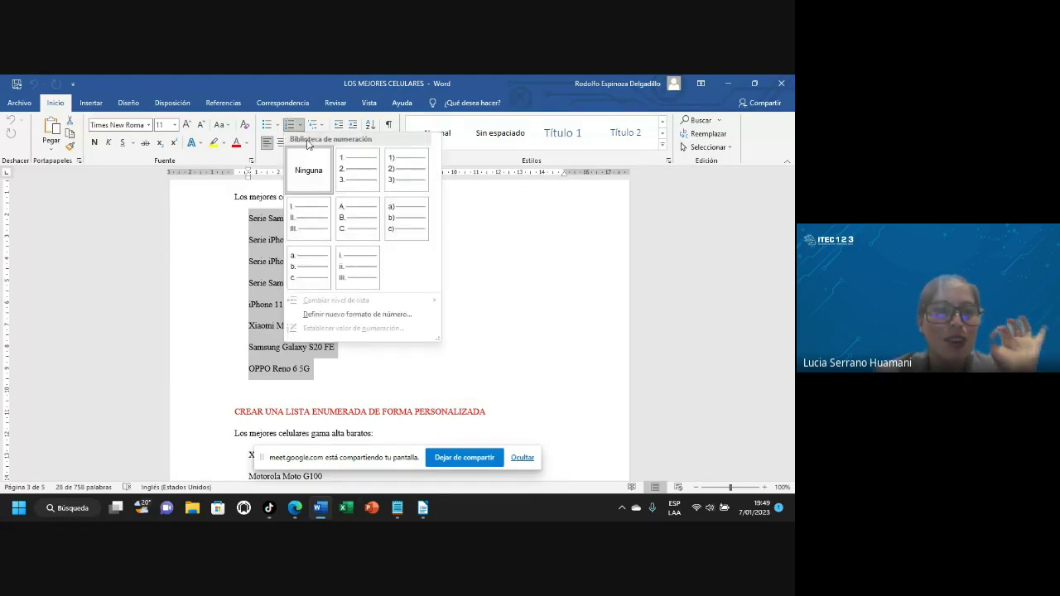
left_click(367, 169)
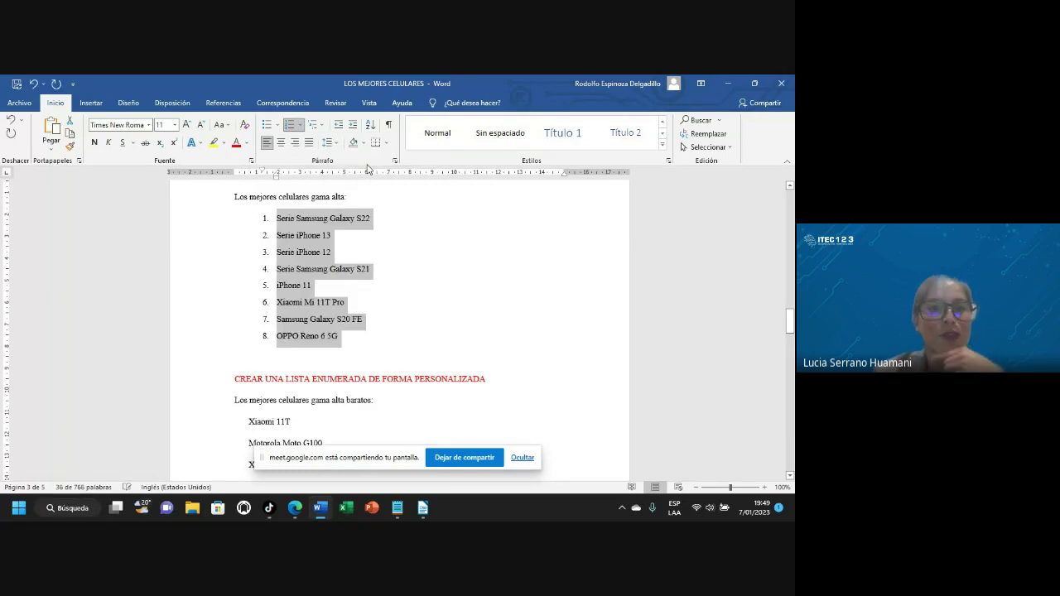
scroll(431, 245, "down", 3)
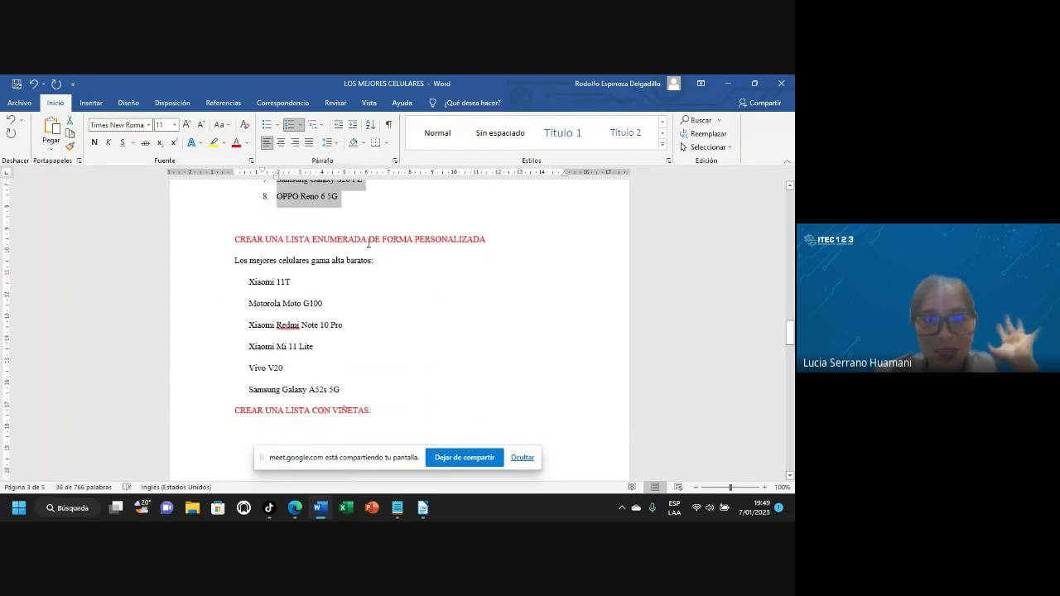
left_click_drag(240, 281, 351, 387)
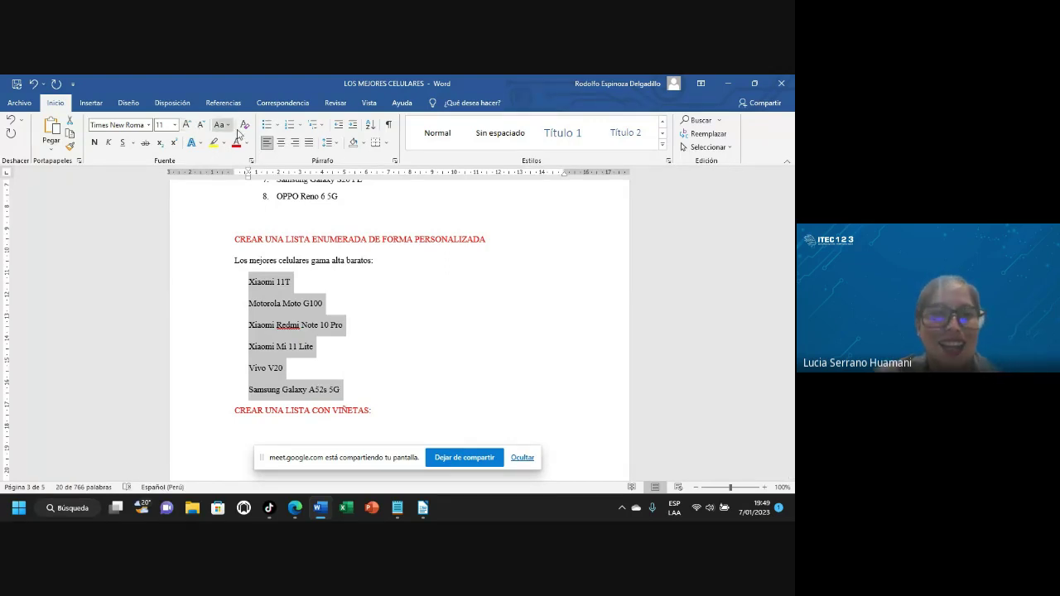
Step: Define a new number format using the I, II, III Roman numeral style
left_click(299, 124)
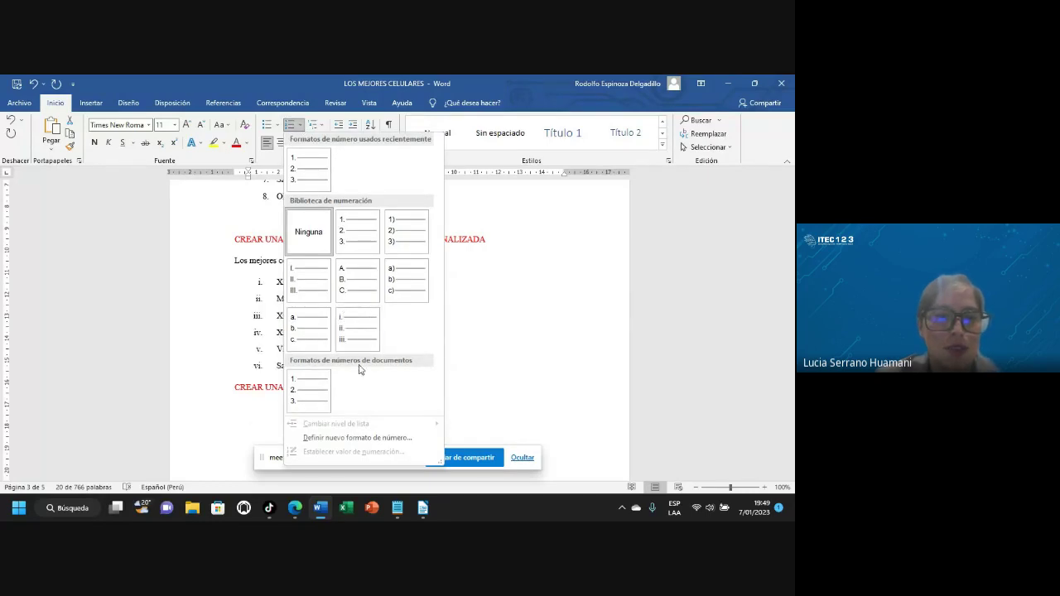
left_click(357, 437)
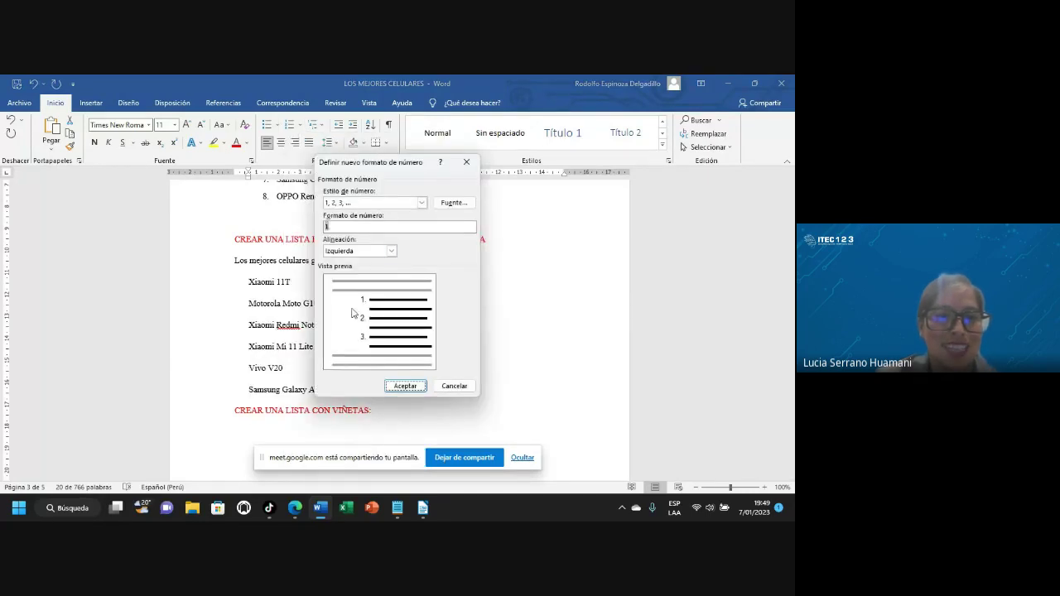
left_click(420, 204)
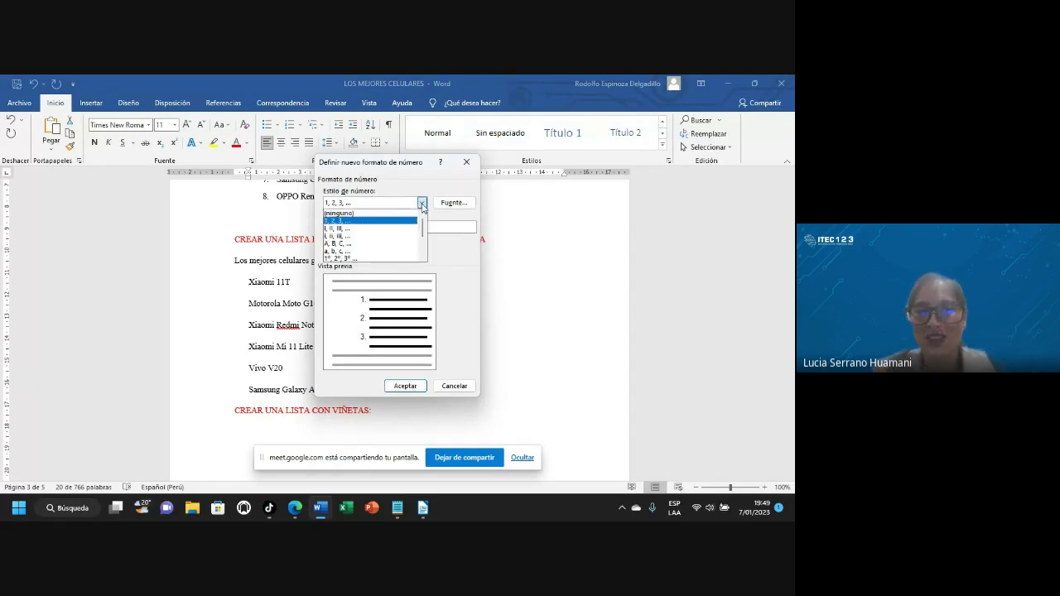
left_click(387, 228)
Step: Make the numeral font red and apply the format to the six cheap phones
left_click(460, 204)
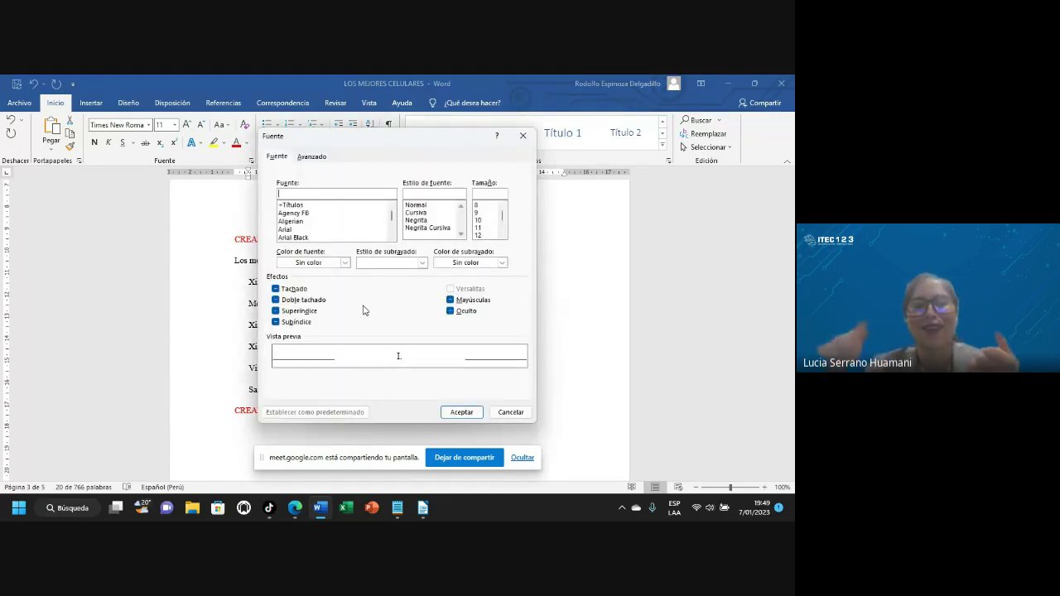
scroll(336, 234, "down", 1)
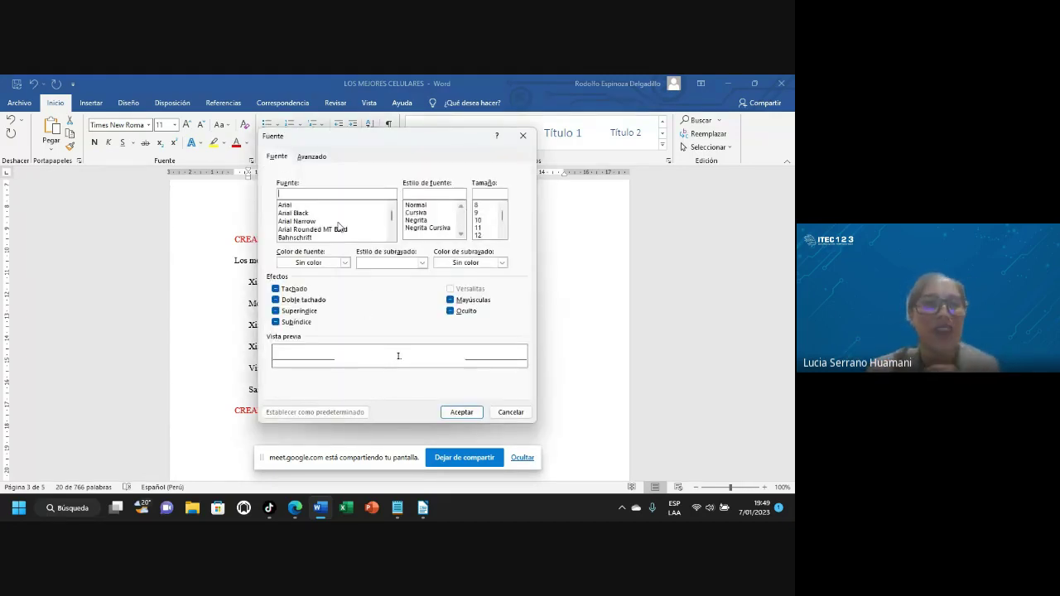
scroll(338, 226, "down", 2)
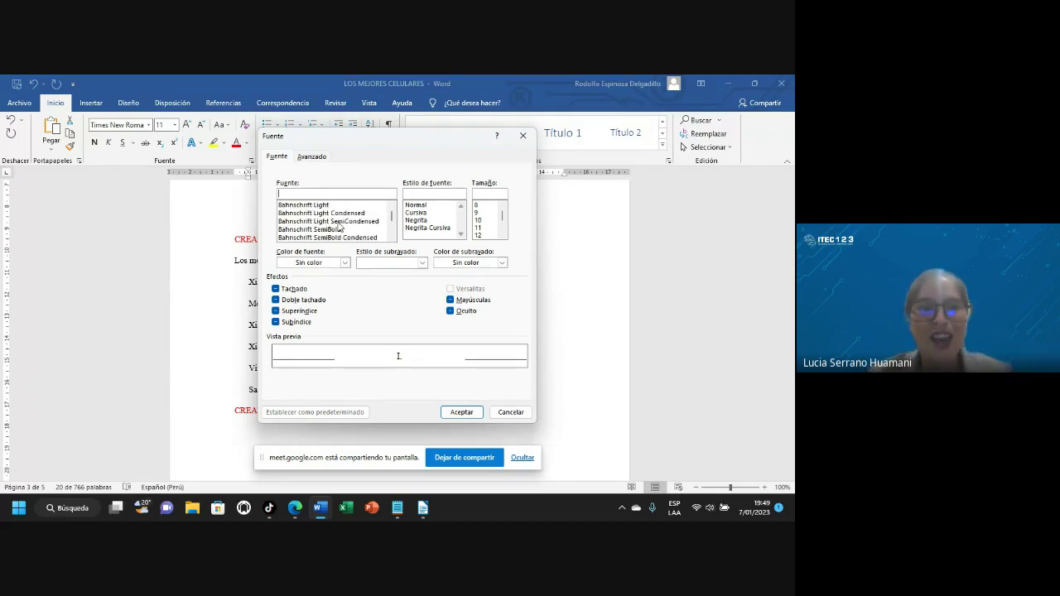
scroll(337, 227, "down", 1)
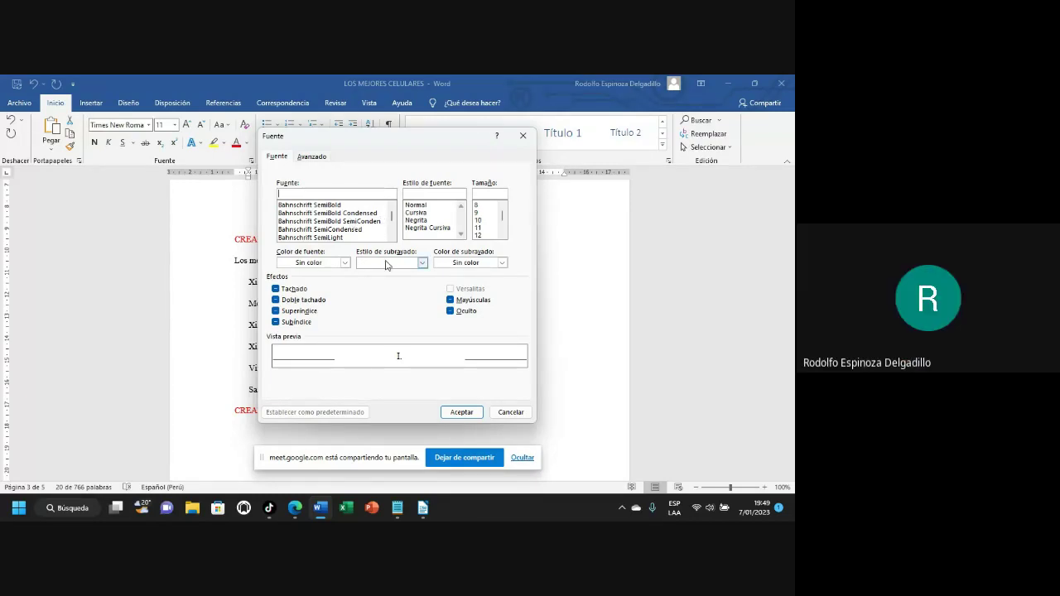
left_click(345, 264)
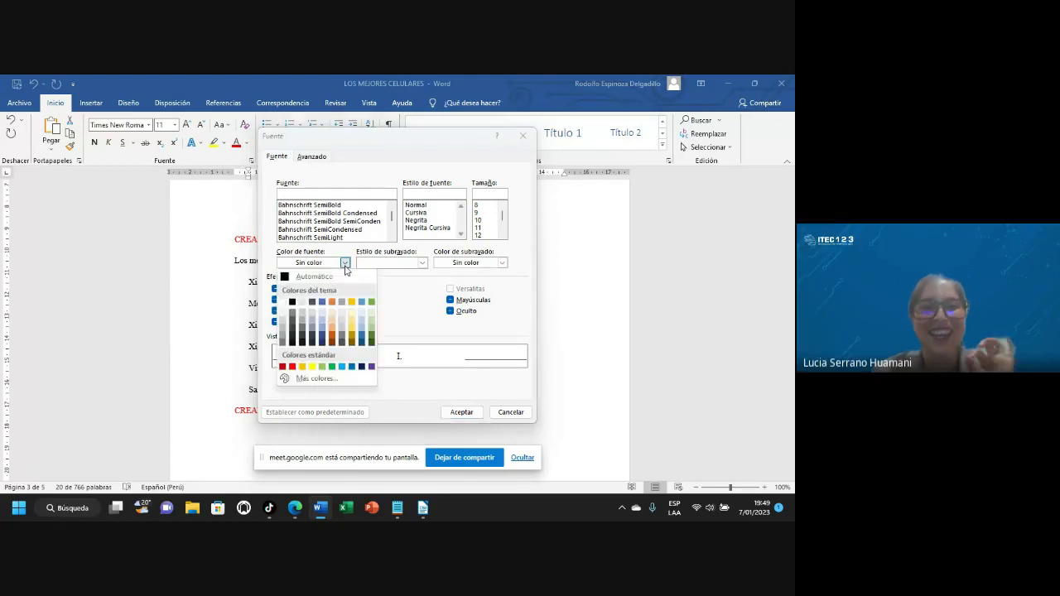
left_click(293, 367)
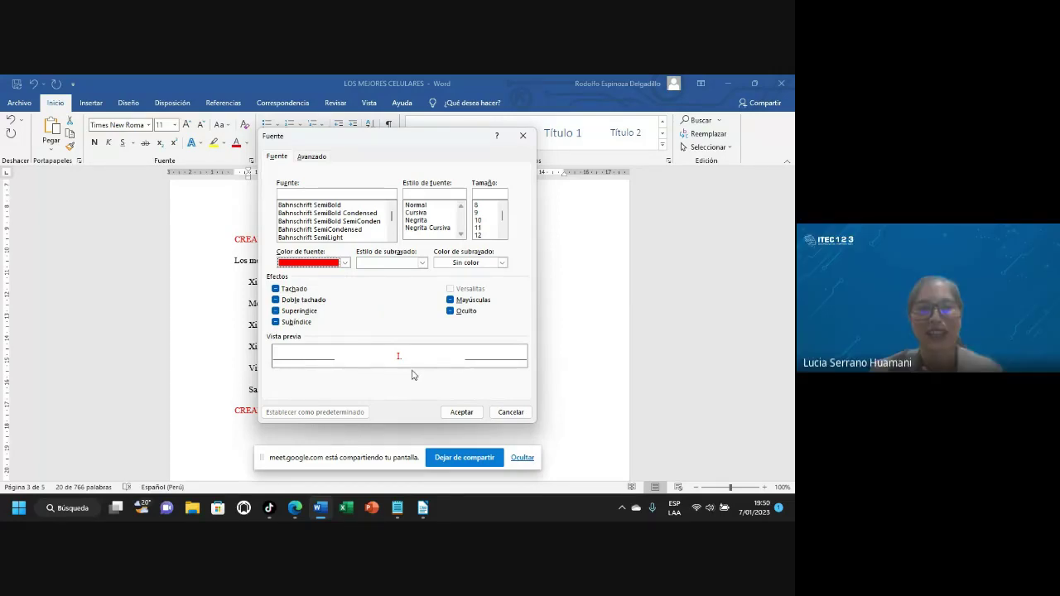
left_click(469, 411)
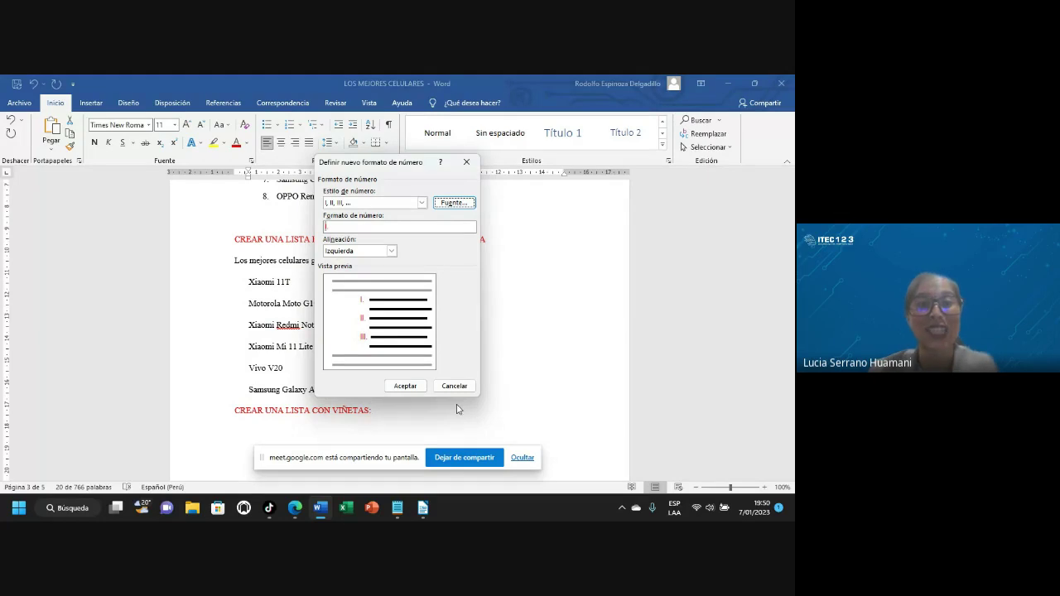
left_click(405, 385)
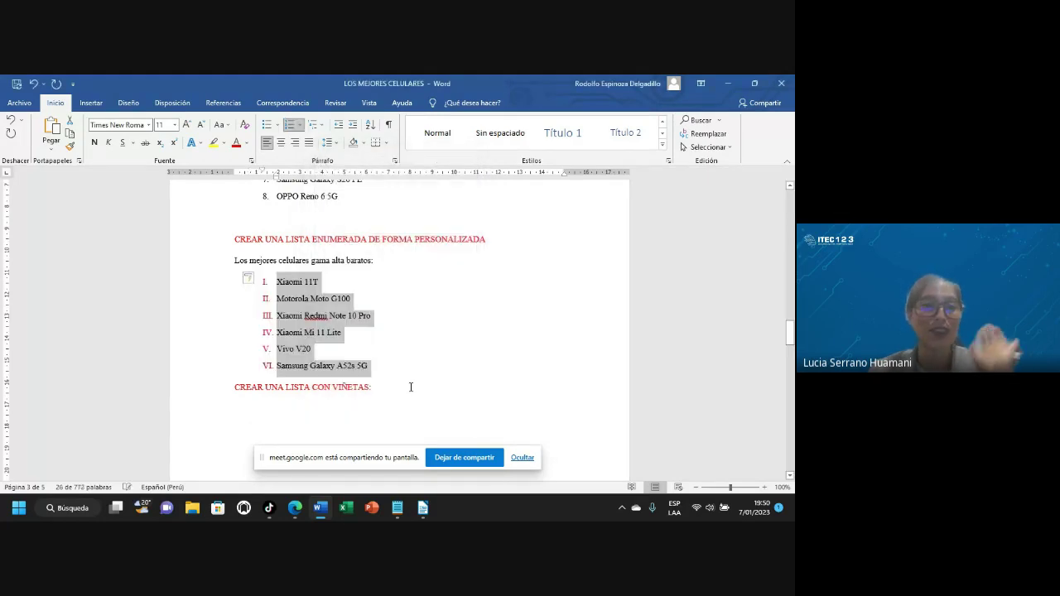
left_click(429, 377)
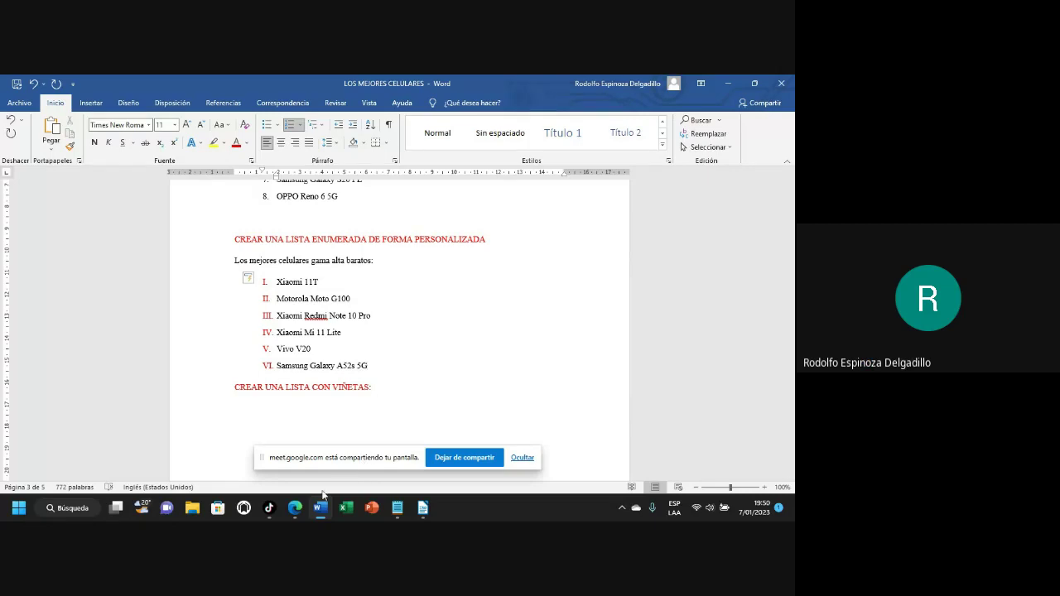
mouse_move(325, 503)
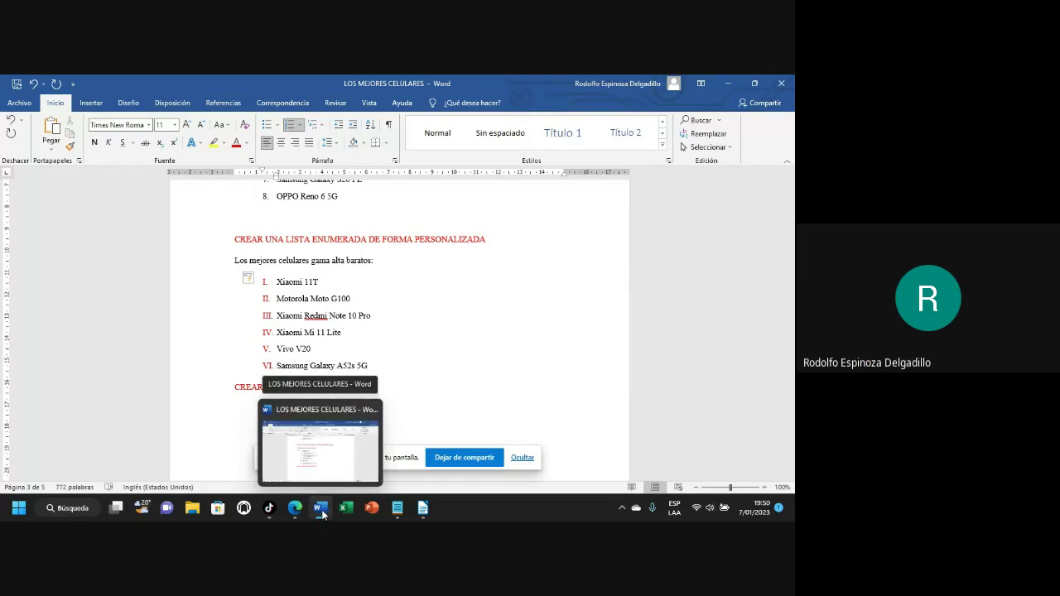
Step: Permanently delete the two desktop Word files with Shift+Delete, skipping the still-open LOS MEJORES CELULARES
left_click(322, 510)
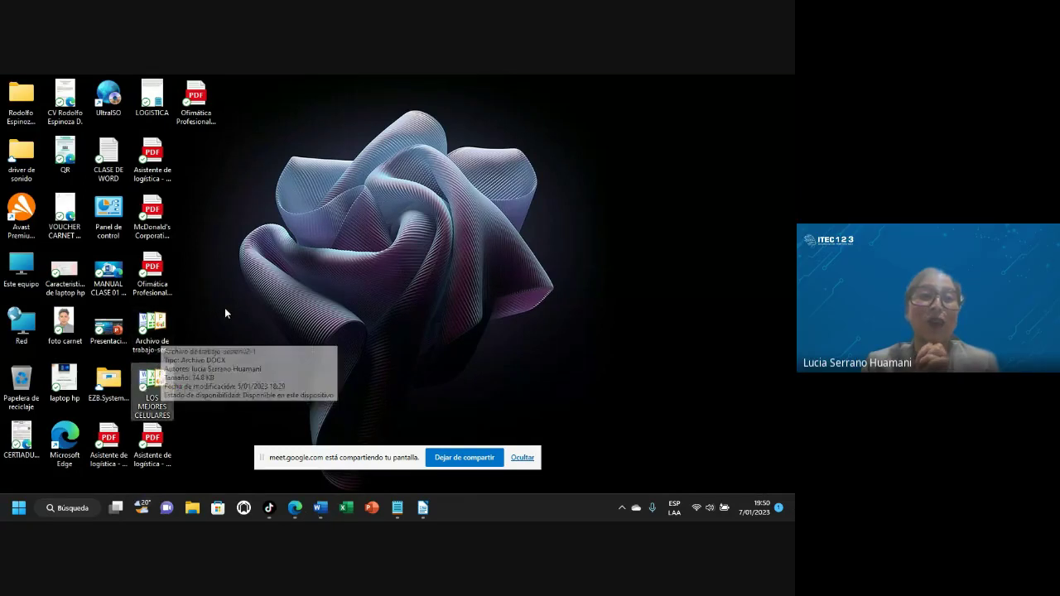
left_click_drag(263, 311, 137, 408)
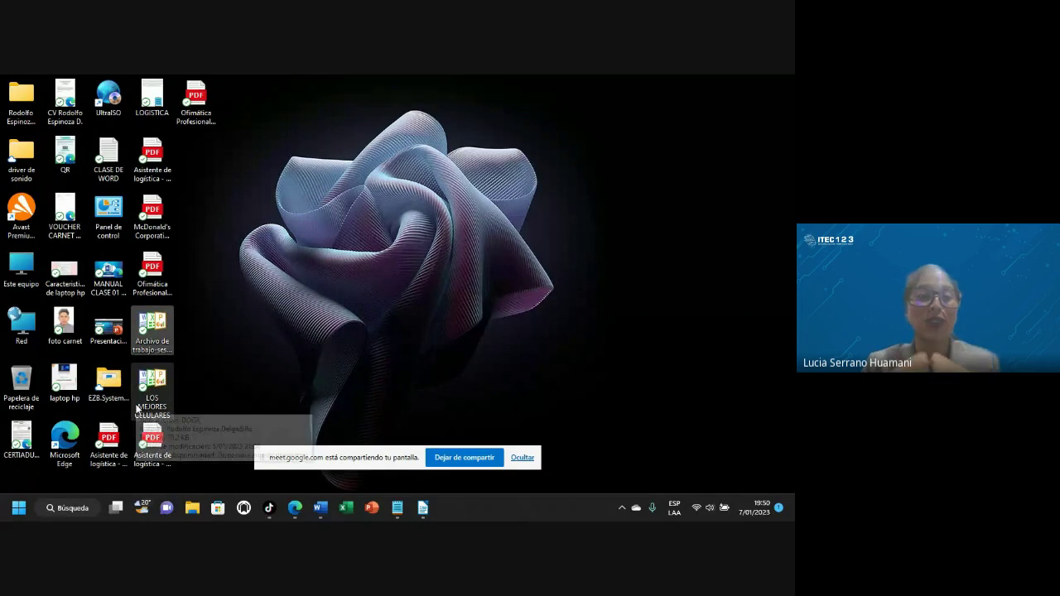
key("shift+Delete")
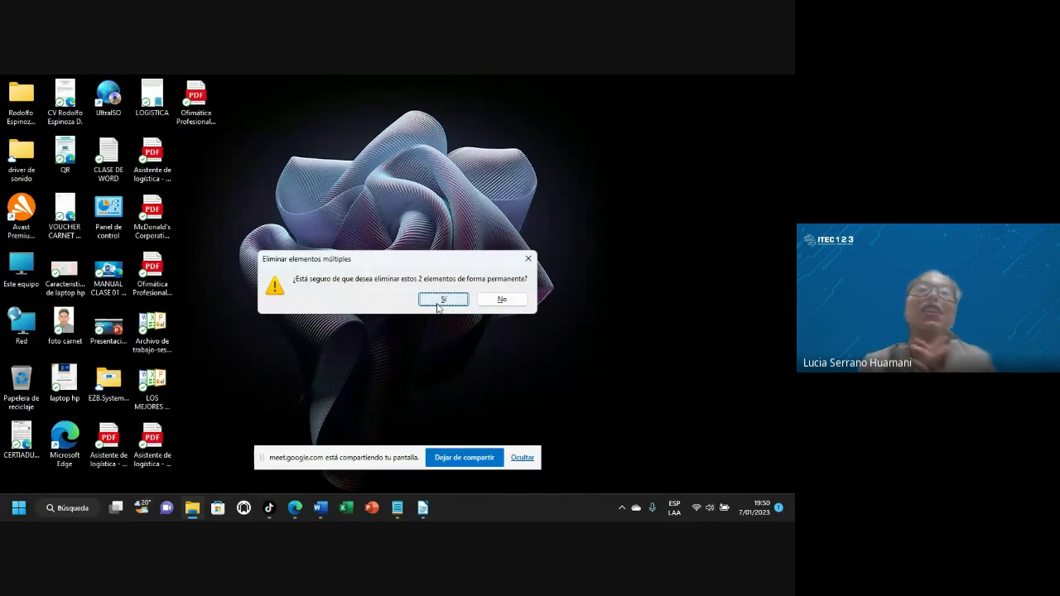
left_click(442, 298)
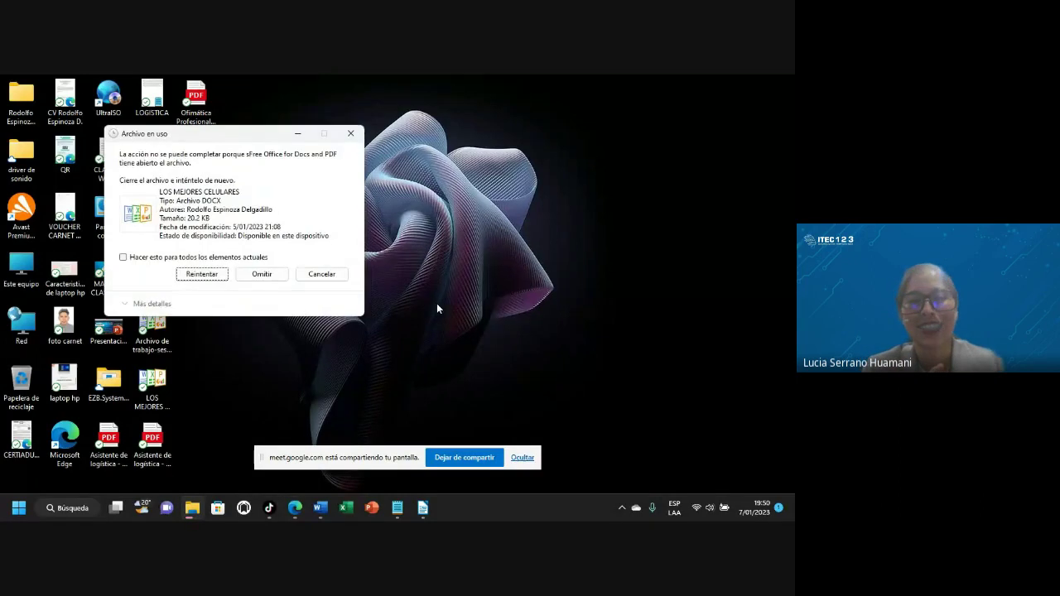
left_click(254, 279)
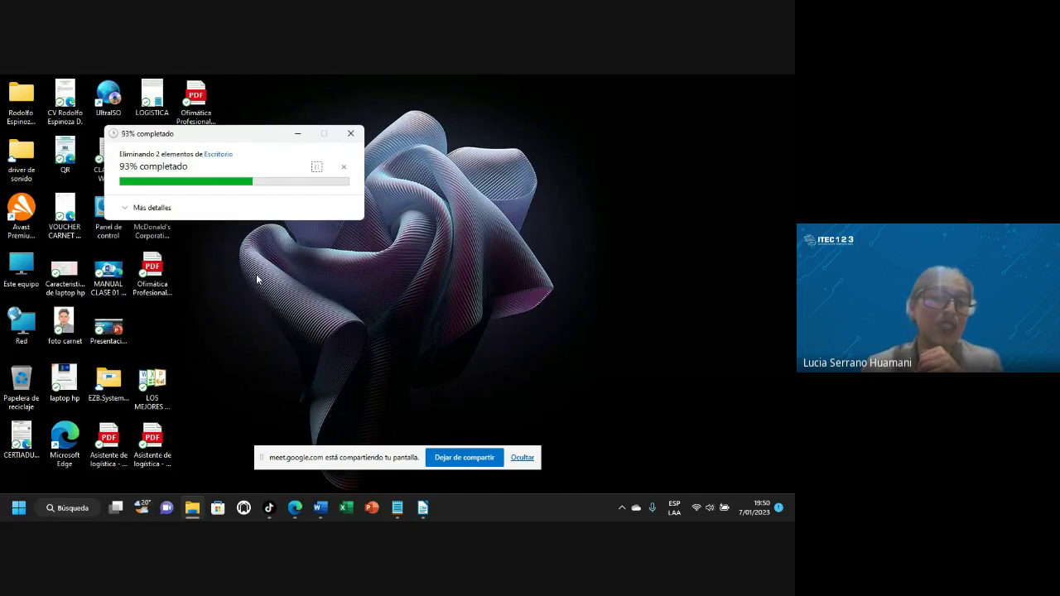
left_click(321, 507)
Step: Scroll the document down, then bring the Google Meet call window to the front
scroll(325, 365, "down", 3)
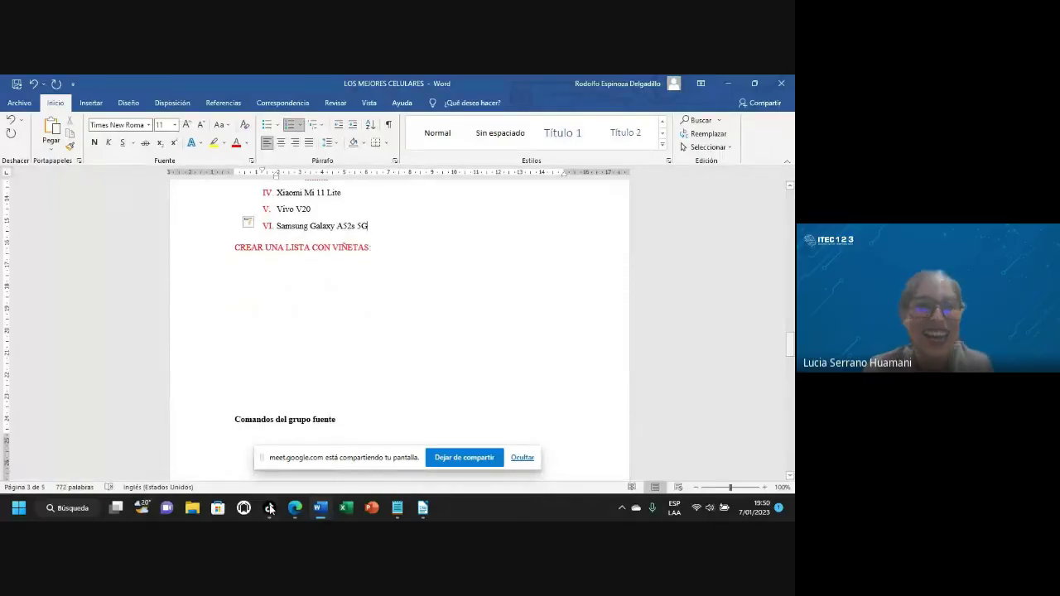
mouse_move(293, 515)
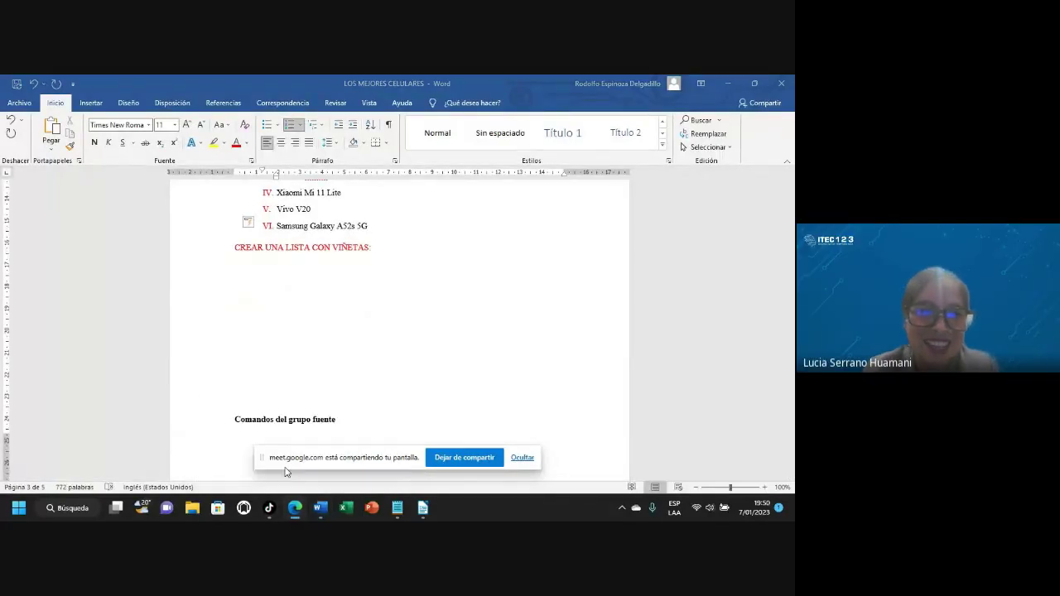
left_click(298, 514)
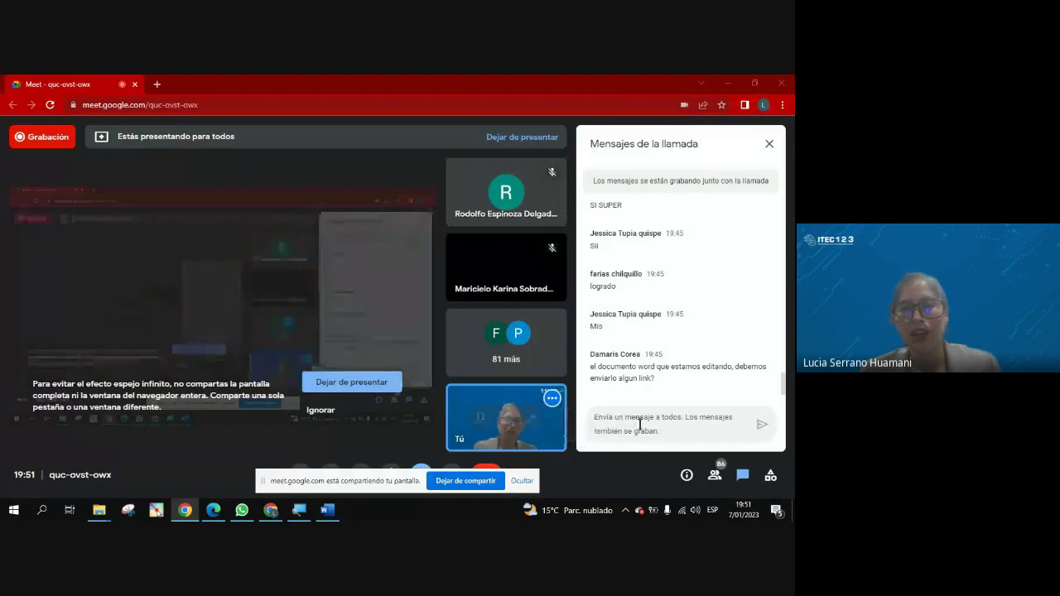
Step: Minimize the Meet window to return to Archivo de trabajo-sesión02 in Word
left_click(728, 83)
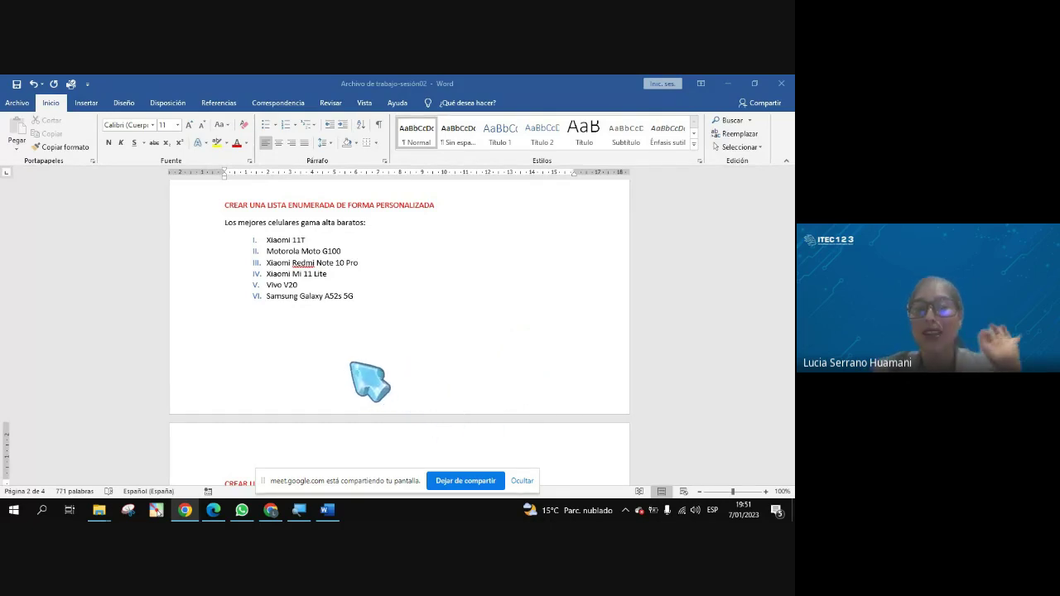
Step: Scroll to the second Comandos del grupo fuente list and magnify the screen with Win+Plus
scroll(354, 365, "down", 4)
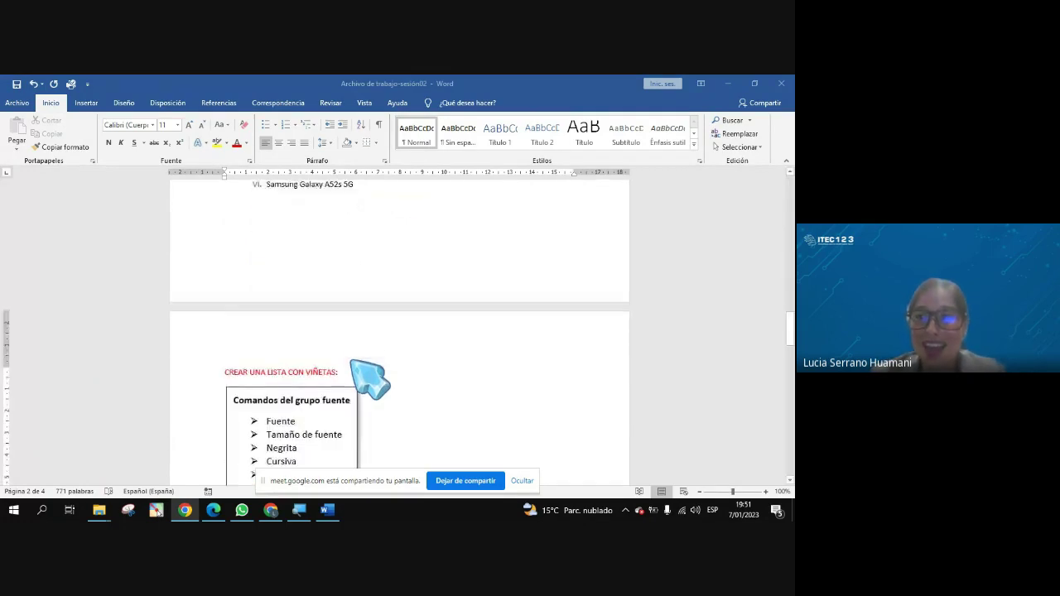
scroll(369, 370, "down", 2)
scroll(369, 370, "down", 1)
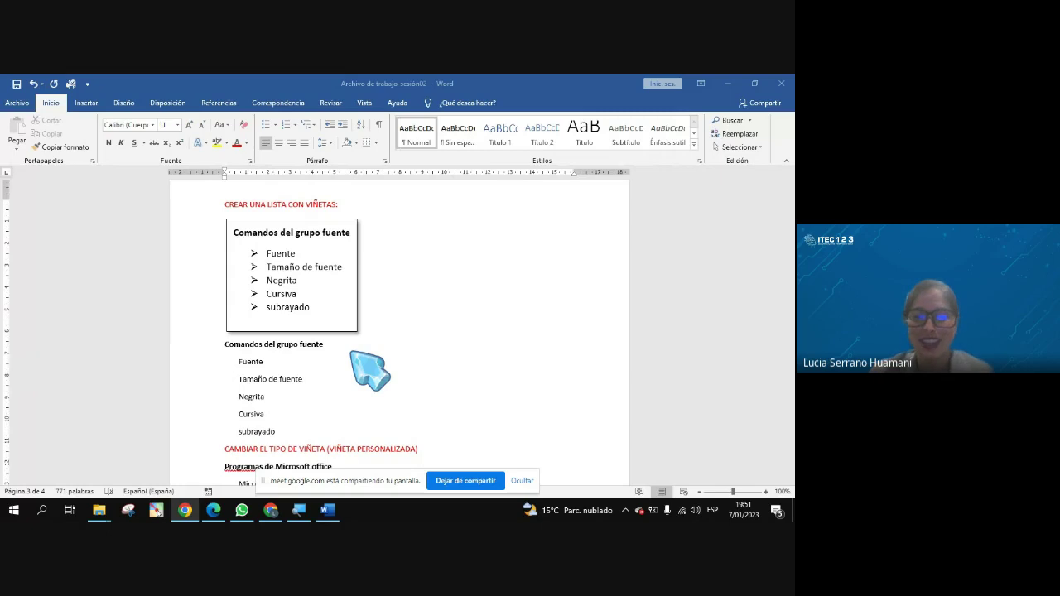
key("super+plus")
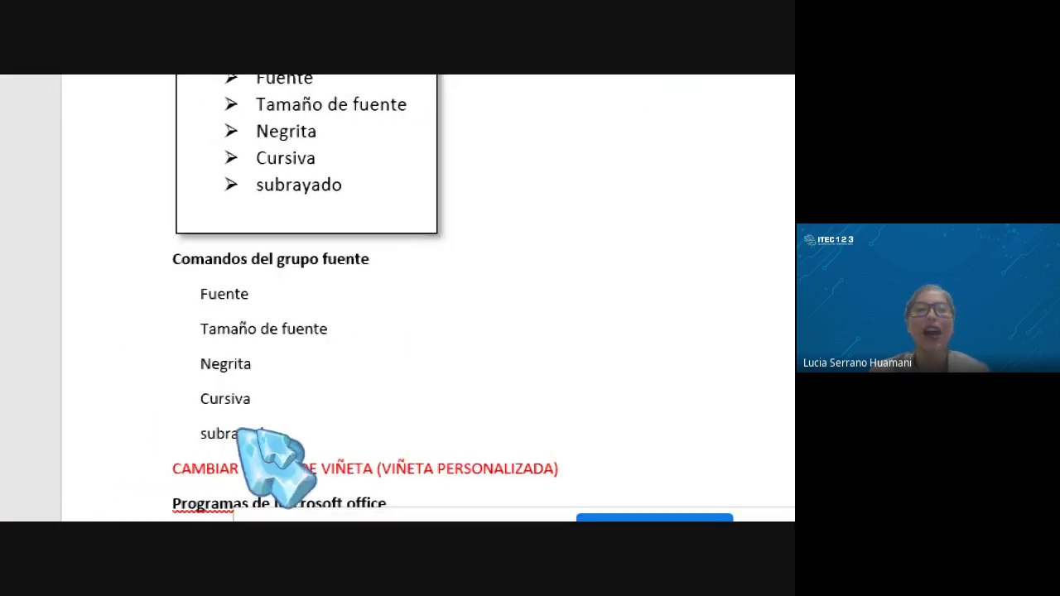
scroll(252, 430, "up", 3)
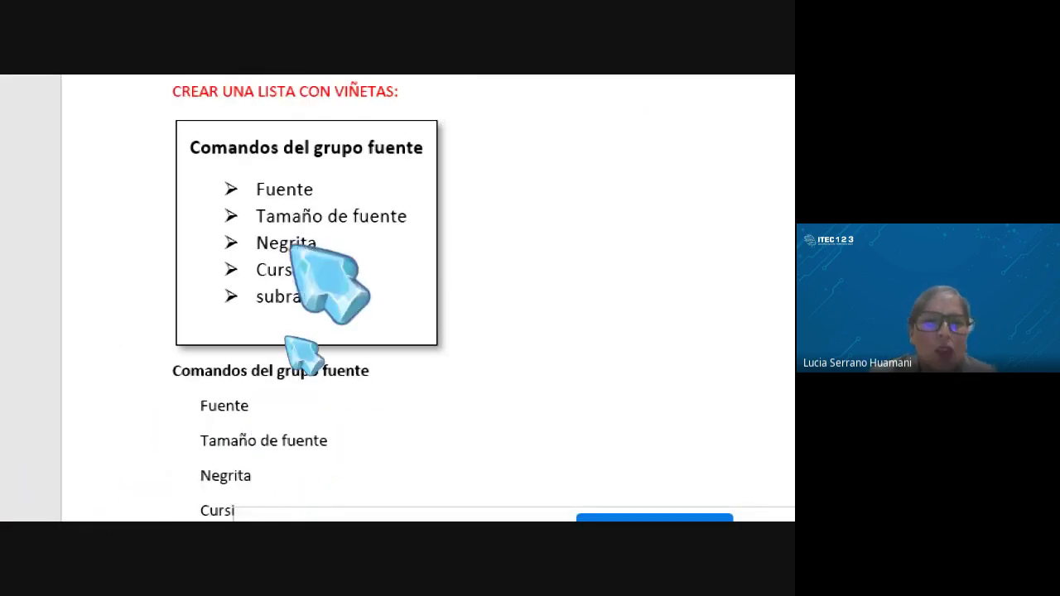
left_click(315, 265)
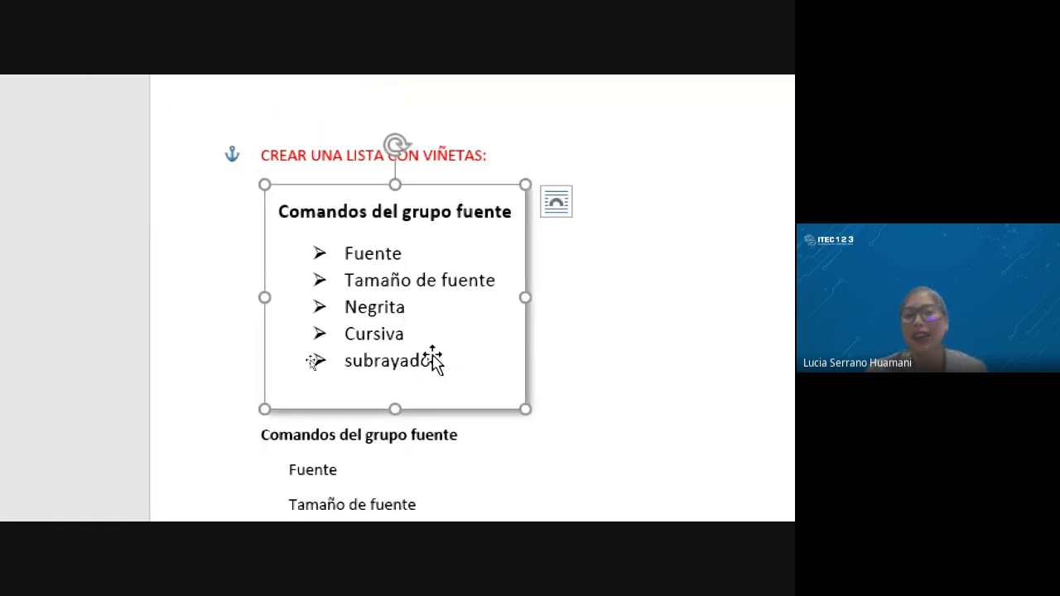
scroll(431, 360, "down", 3)
left_click(343, 405)
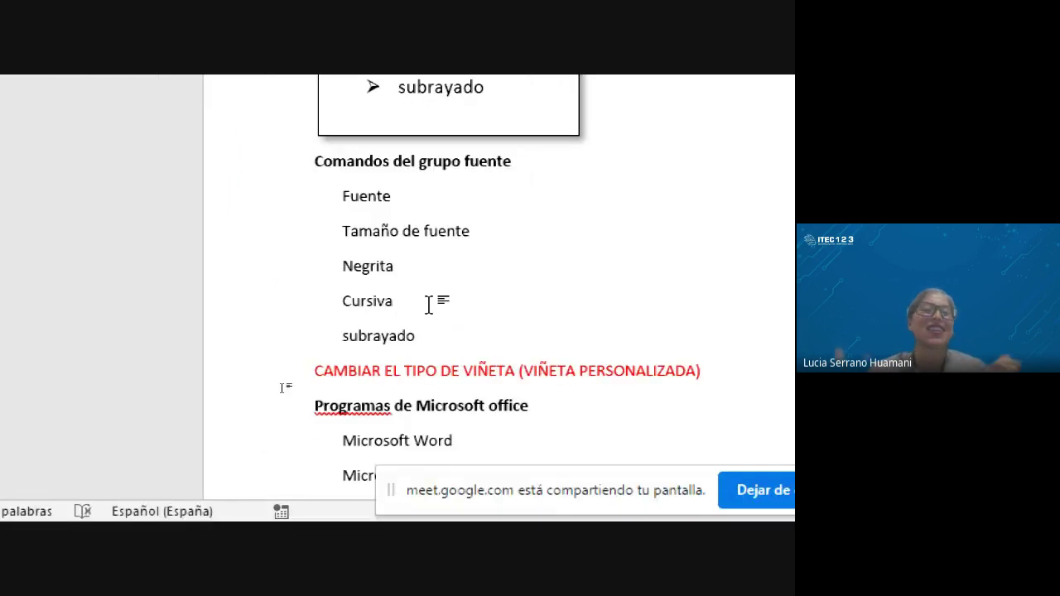
scroll(429, 305, "up", 3)
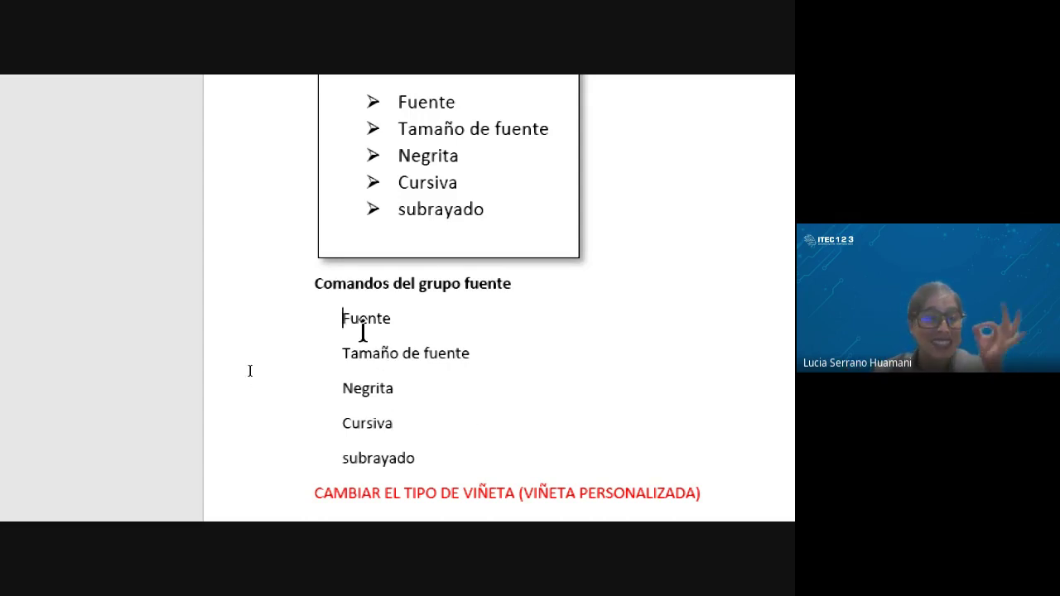
Step: Apply arrow bullets from the Viñetas library to the lines Fuente through subrayado
left_click_drag(360, 324, 416, 458)
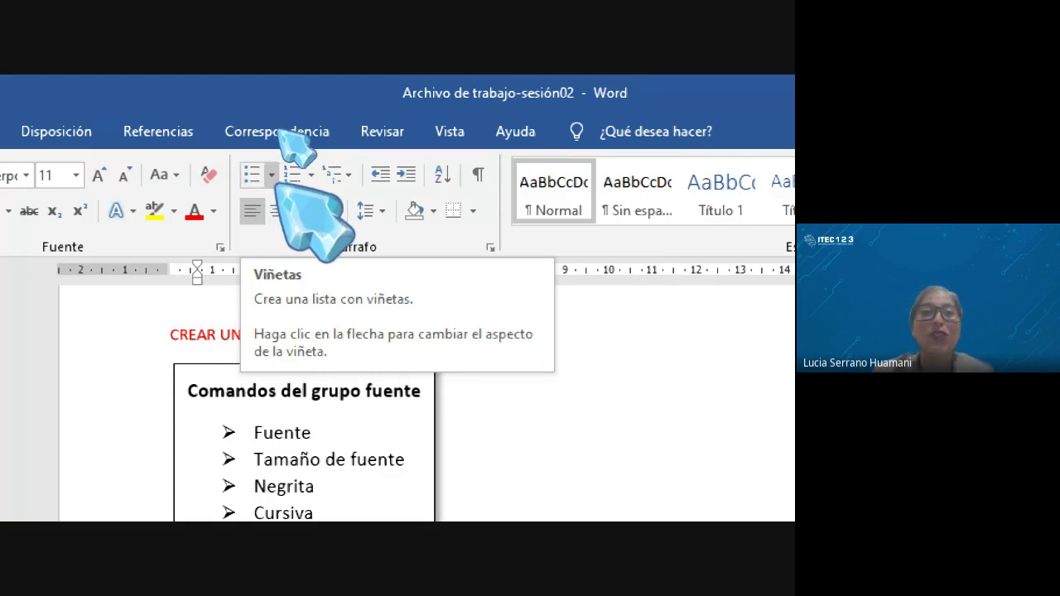
left_click(270, 175)
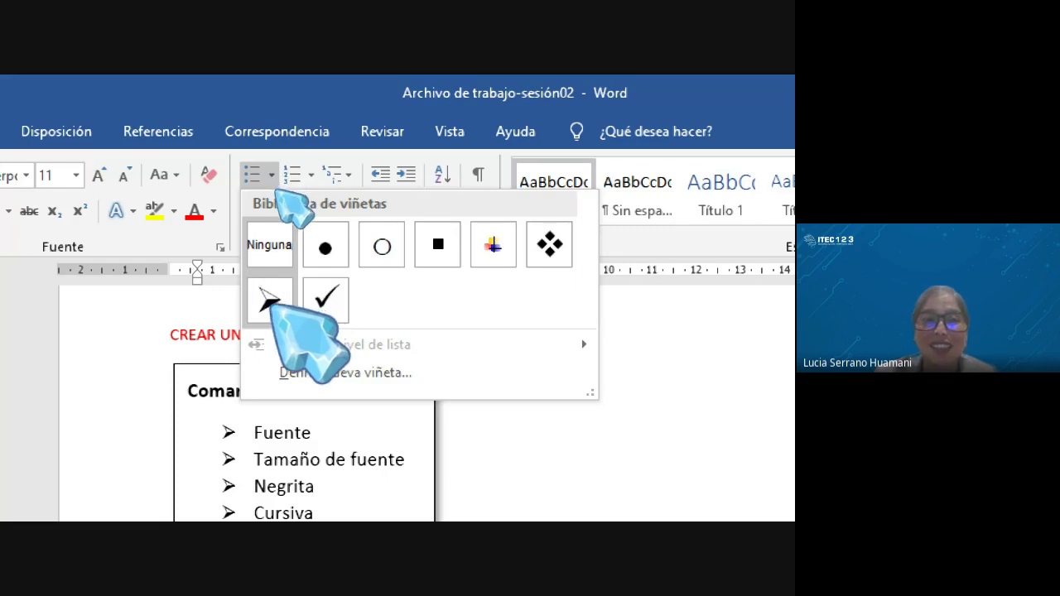
left_click(269, 298)
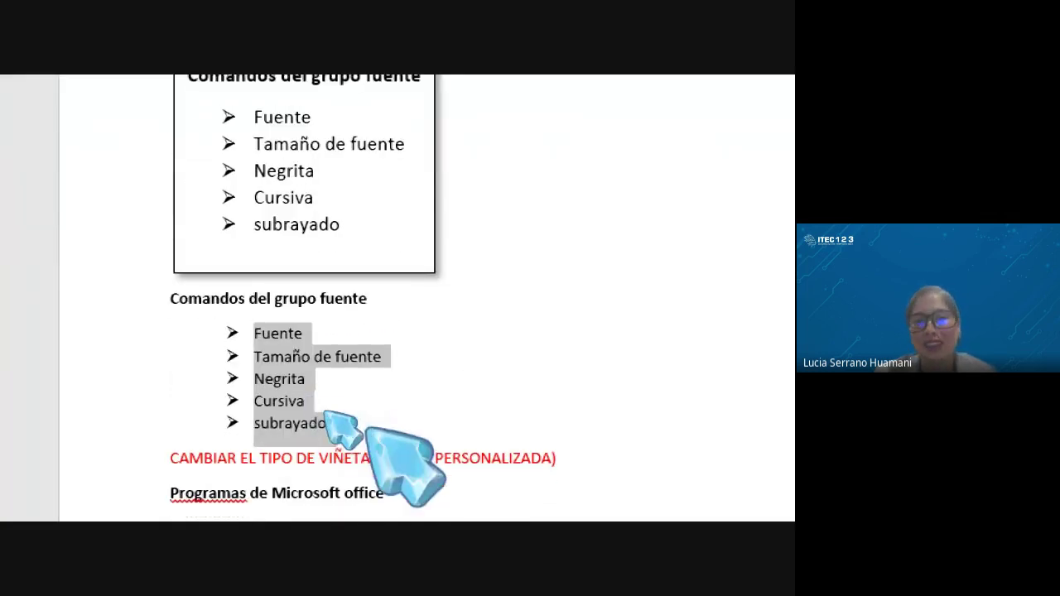
left_click(359, 424)
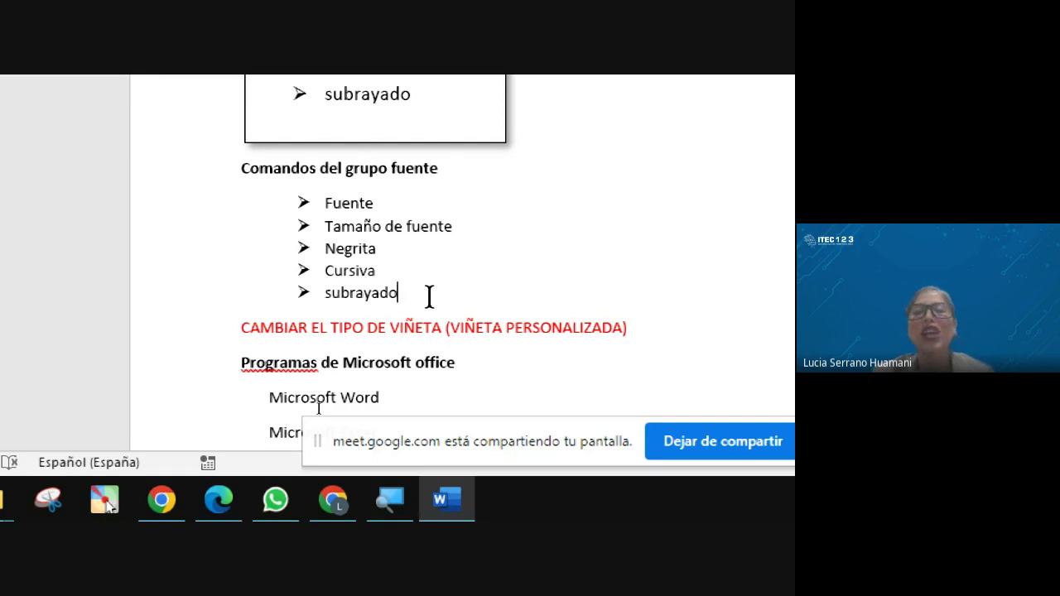
scroll(428, 296, "down", 2)
scroll(441, 313, "up", 2)
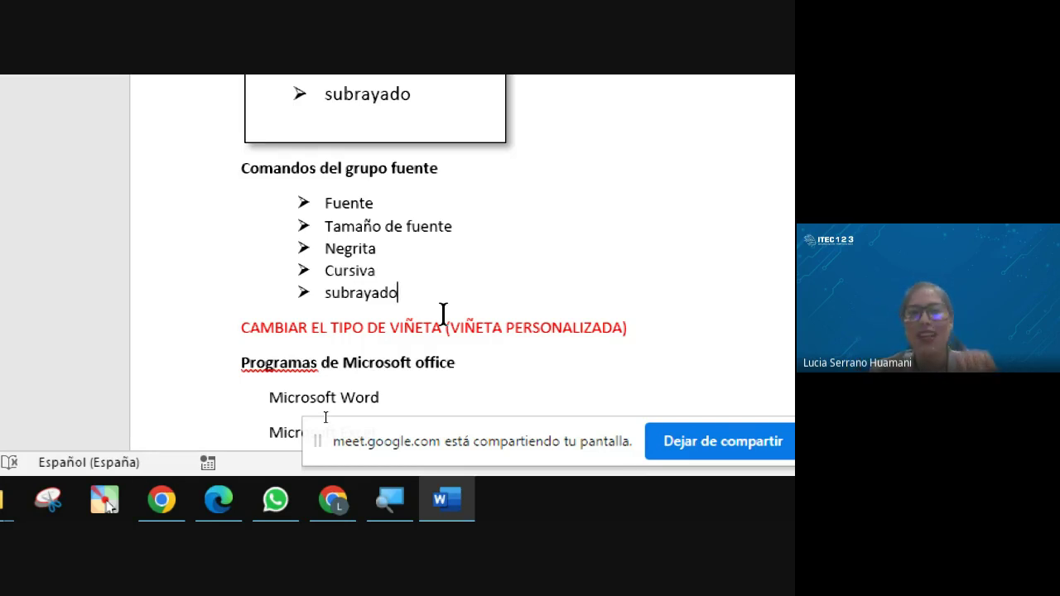
scroll(496, 381, "down", 5)
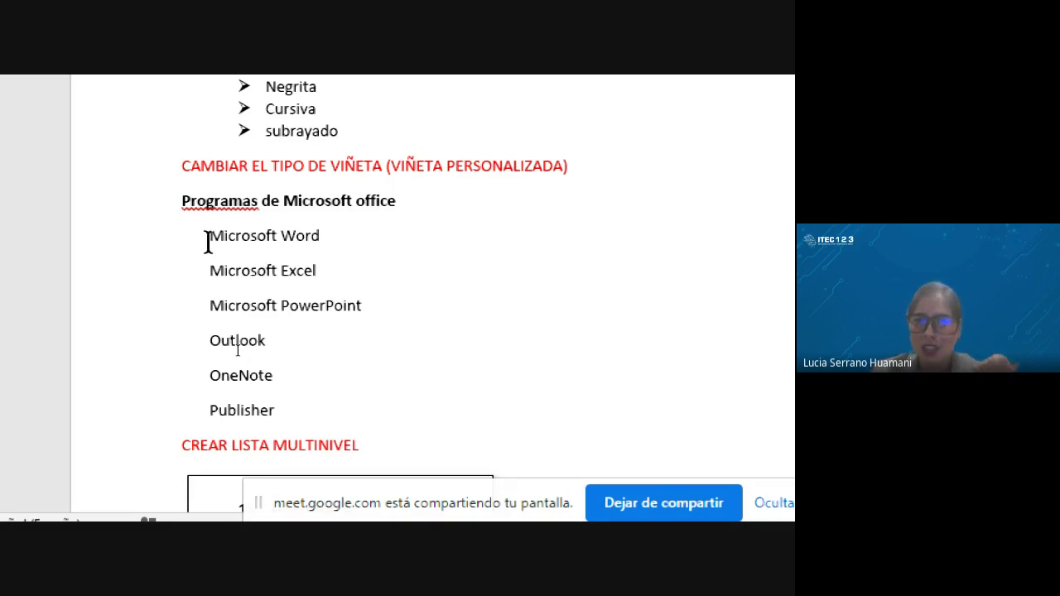
Step: Select the Microsoft Office program list and begin defining a new bullet from the Viñetas library
left_click_drag(207, 242, 285, 414)
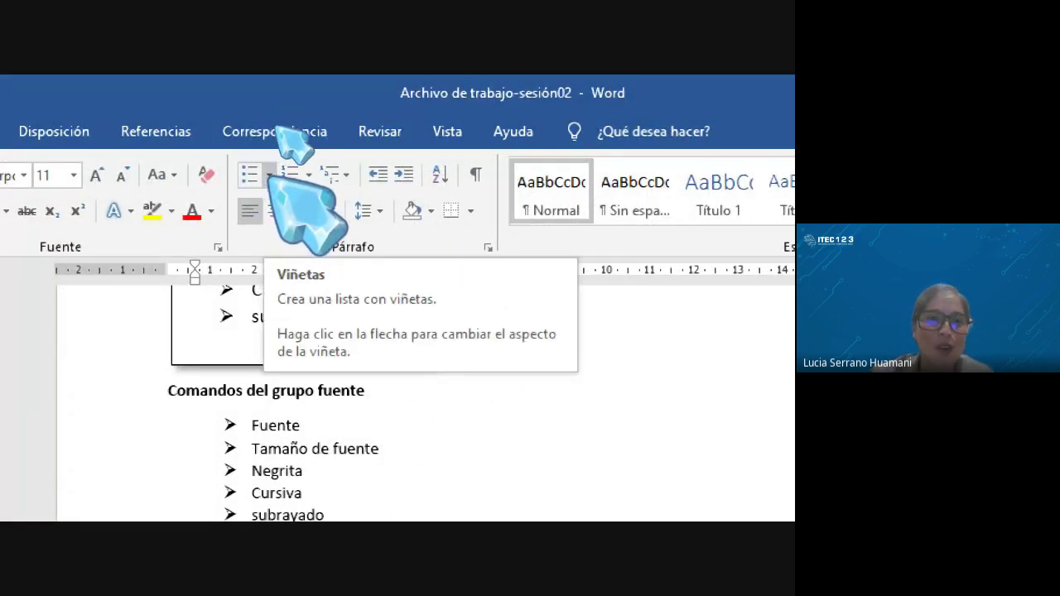
left_click(269, 174)
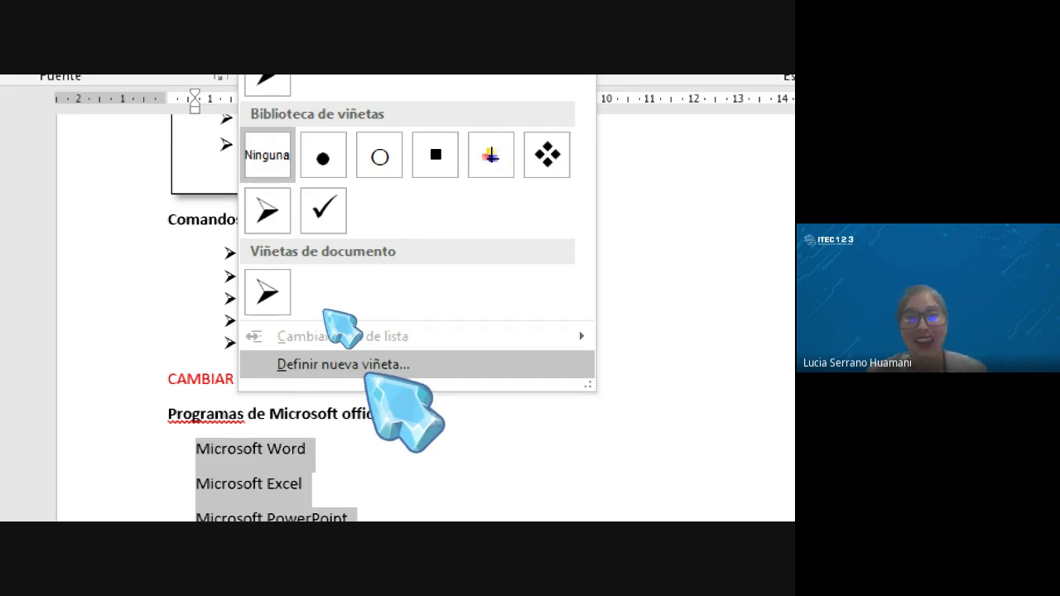
left_click(365, 371)
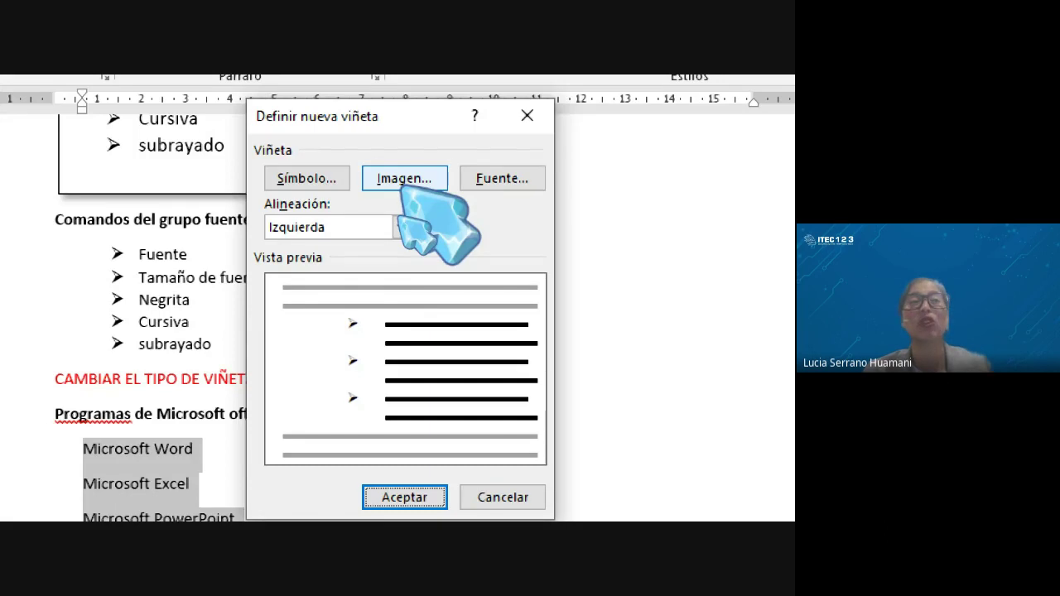
Step: Choose Imagen... in Definir nueva viñeta to use a picture as the bullet
left_click(409, 182)
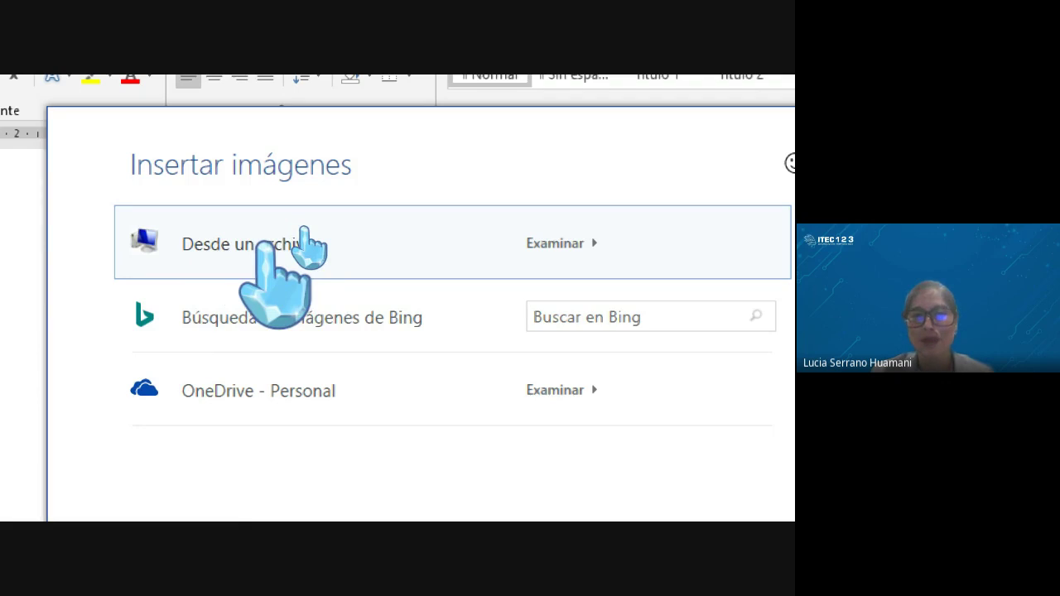
Step: Insert the ITEC logo 'WhatsApp Image 2022-12-22 at 6.41.38 PM' from Descargas as the bullet picture
left_click(305, 232)
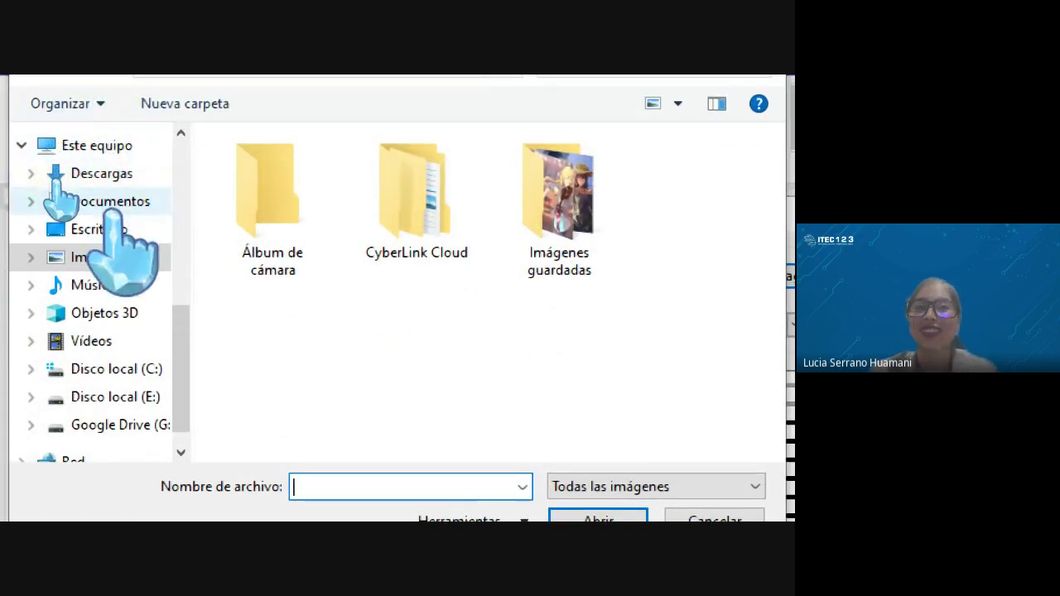
left_click(51, 174)
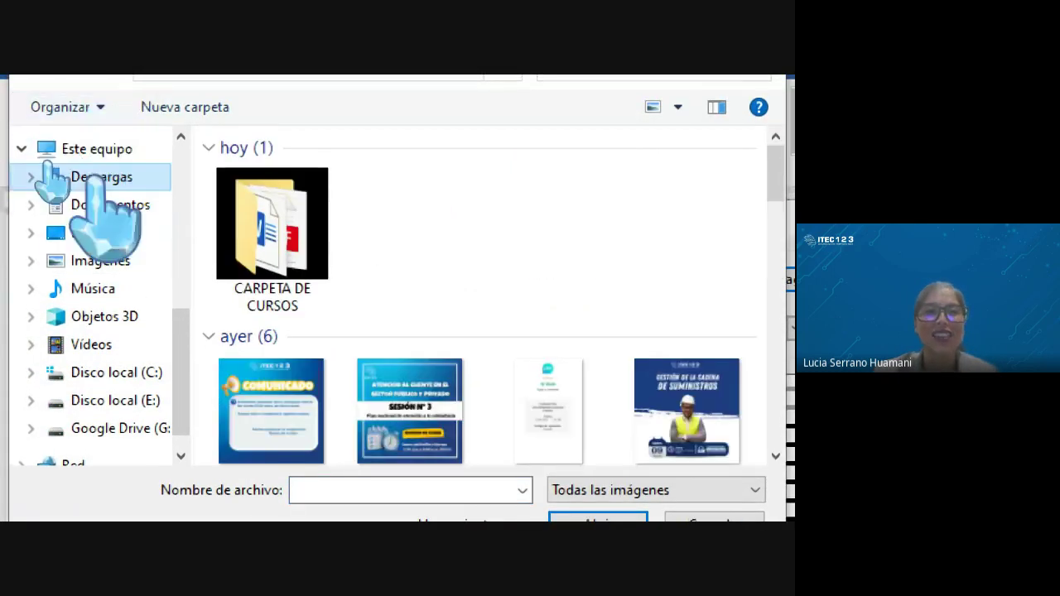
scroll(677, 341, "down", 2)
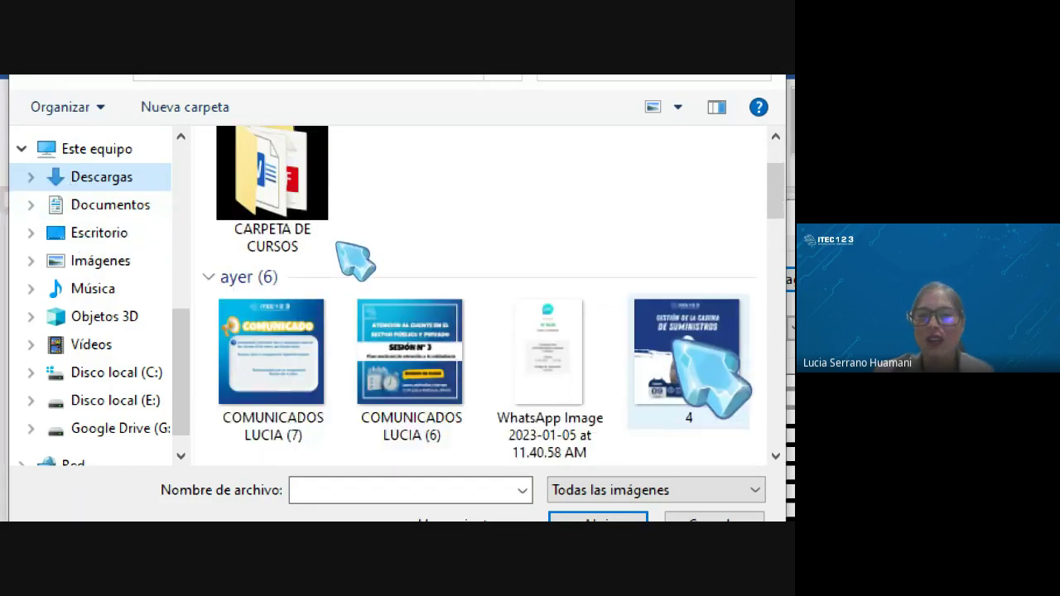
scroll(672, 339, "down", 5)
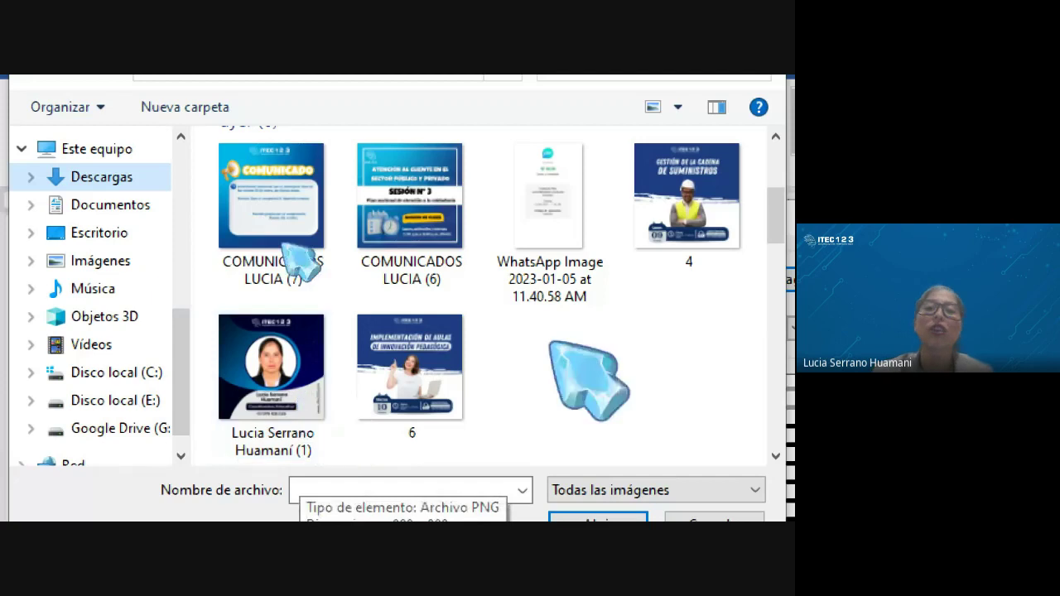
scroll(677, 319, "down", 1)
scroll(675, 316, "down", 5)
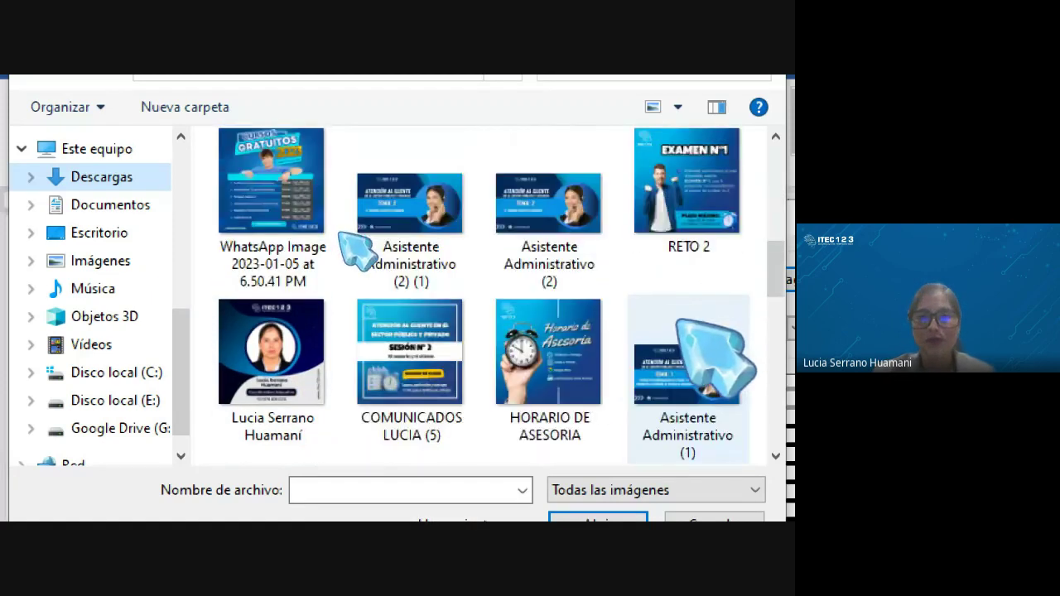
scroll(677, 356, "down", 5)
scroll(677, 356, "down", 10)
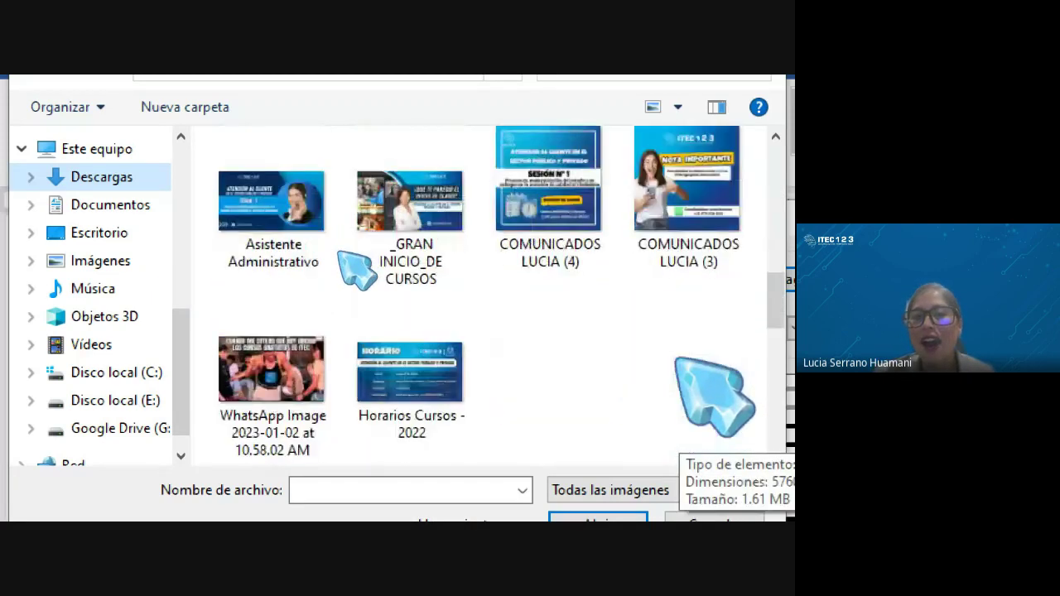
scroll(678, 357, "down", 8)
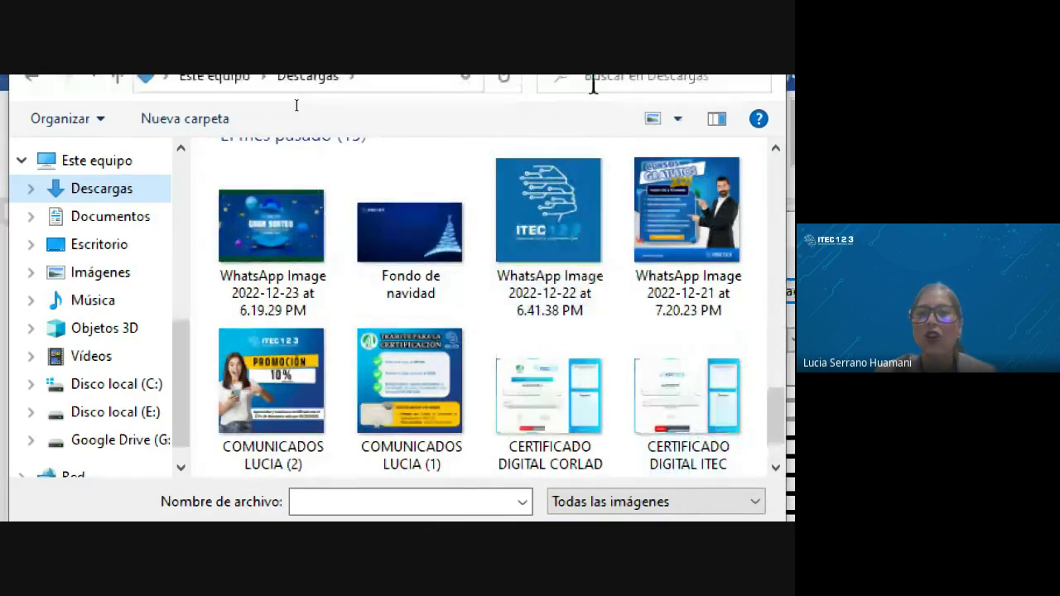
scroll(669, 339, "up", 1)
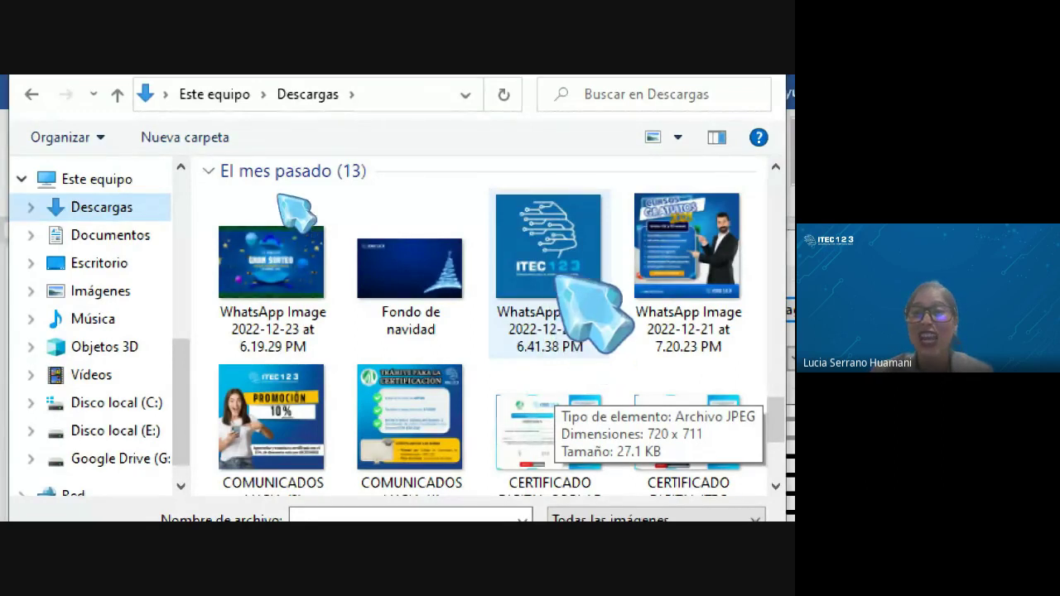
left_click(562, 253)
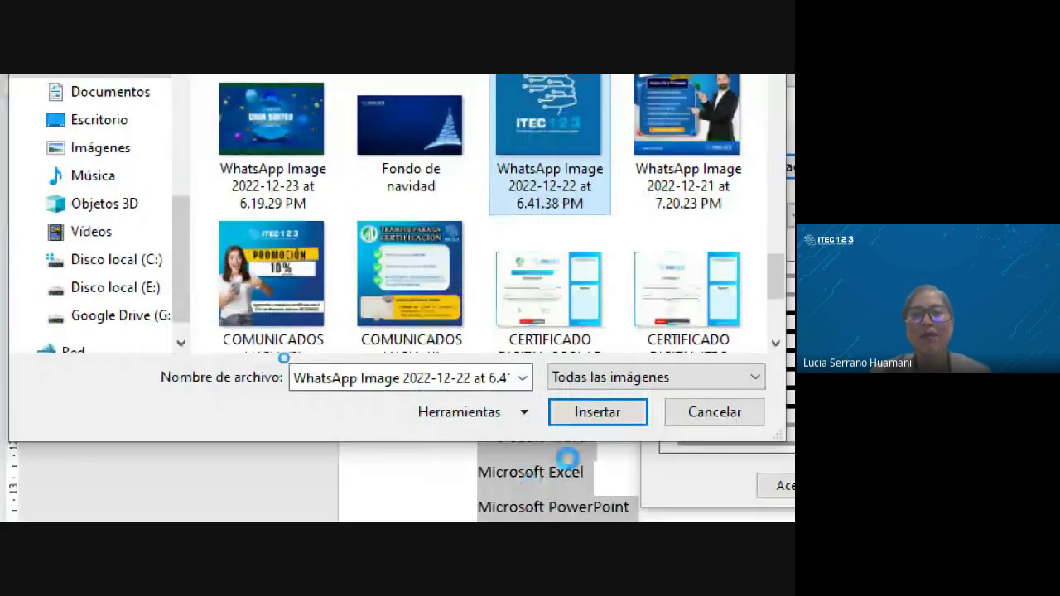
left_click(597, 412)
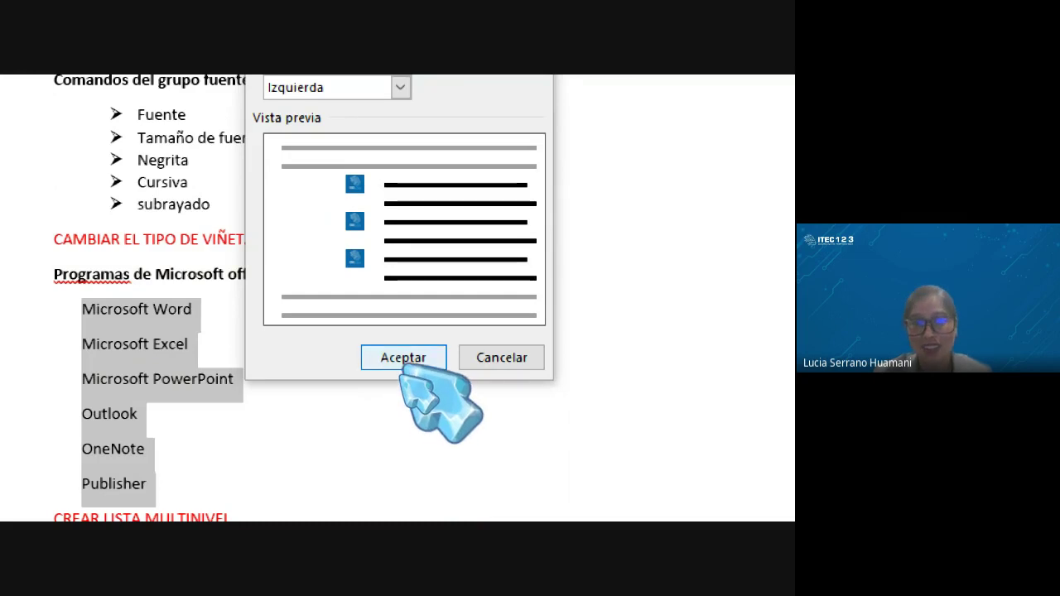
Step: Confirm the ITEC logo bullet so all six program entries, Microsoft Word through Publisher, show it
left_click(403, 359)
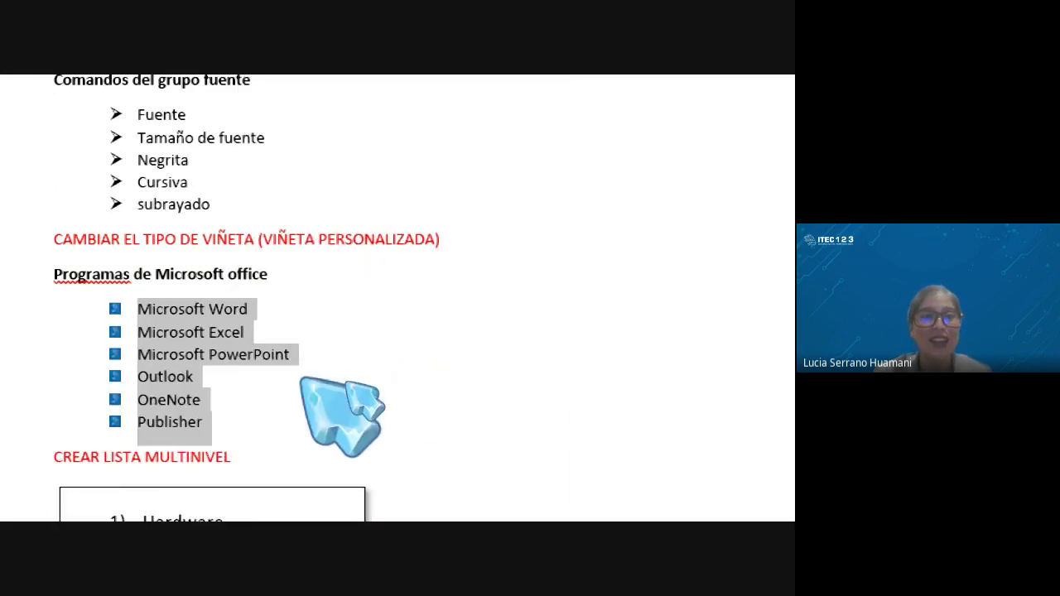
left_click(351, 422)
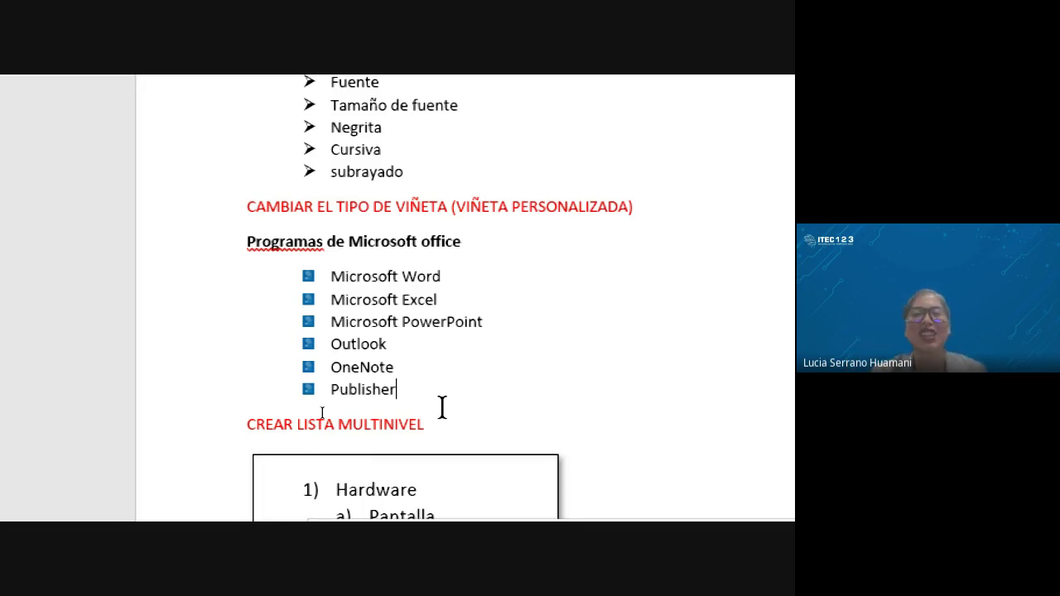
scroll(507, 415, "down", 5)
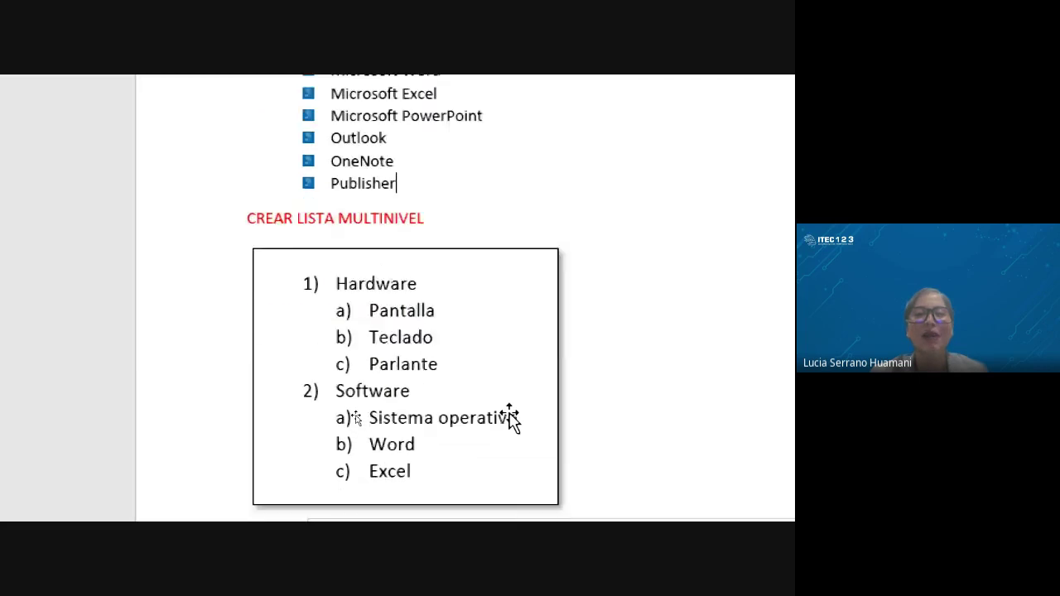
scroll(509, 418, "down", 2)
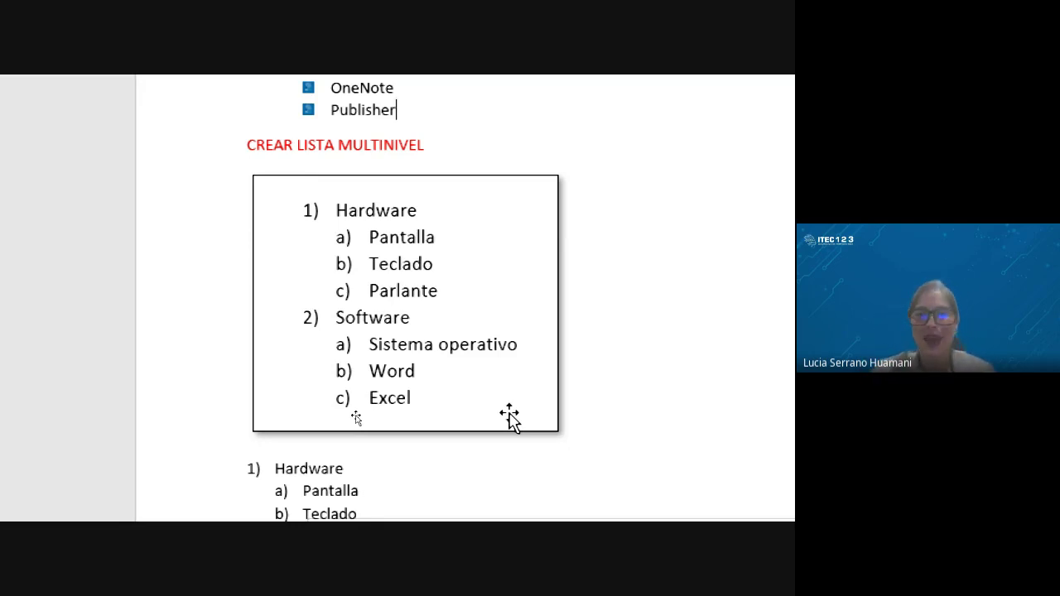
left_click(376, 261)
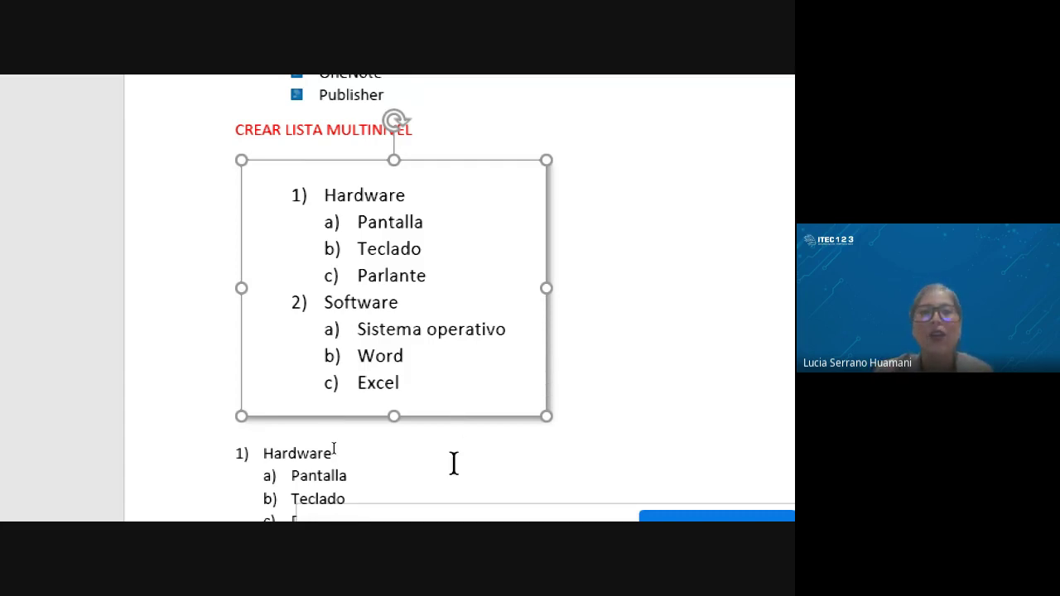
scroll(453, 464, "down", 15)
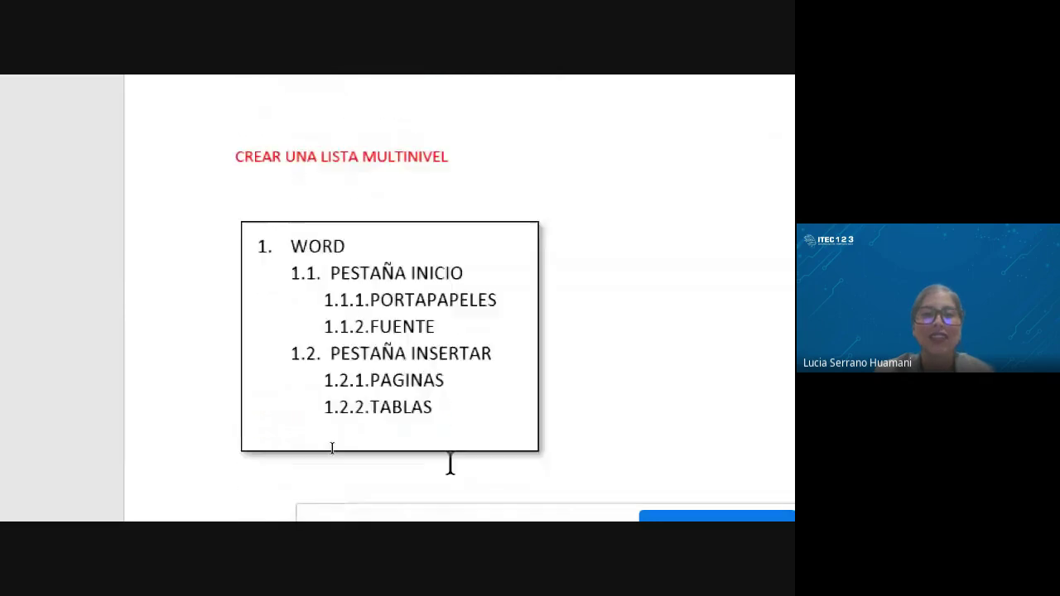
scroll(450, 463, "down", 4)
scroll(450, 464, "up", 13)
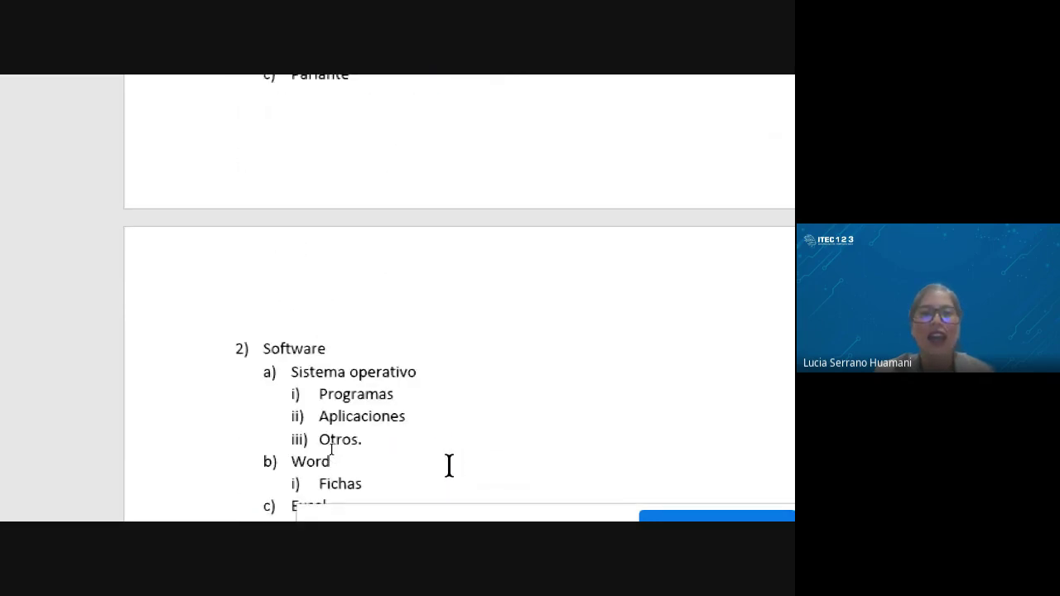
scroll(450, 465, "up", 5)
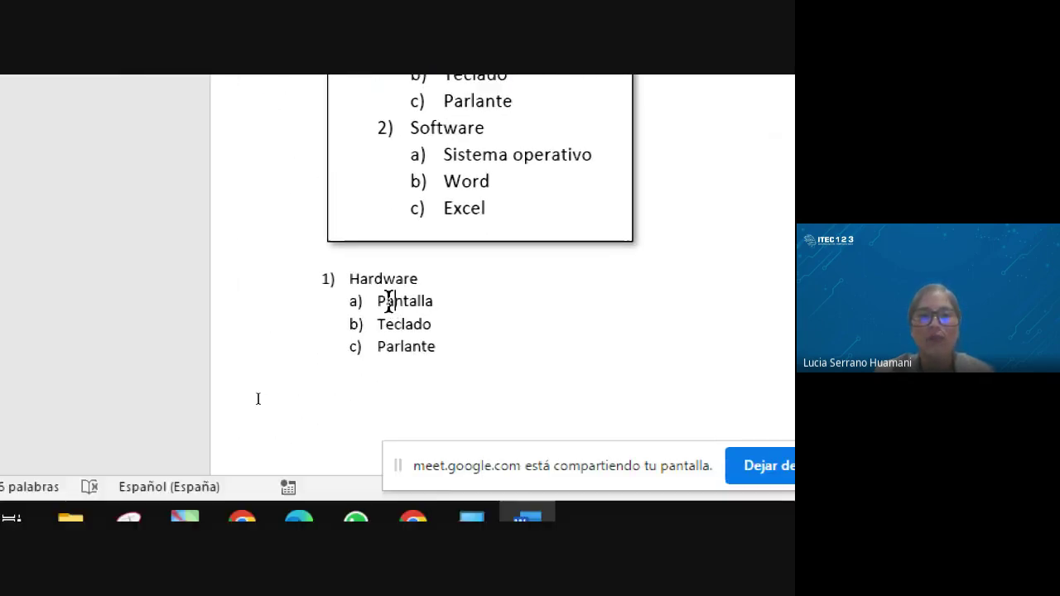
left_click_drag(326, 281, 450, 216)
key("Delete")
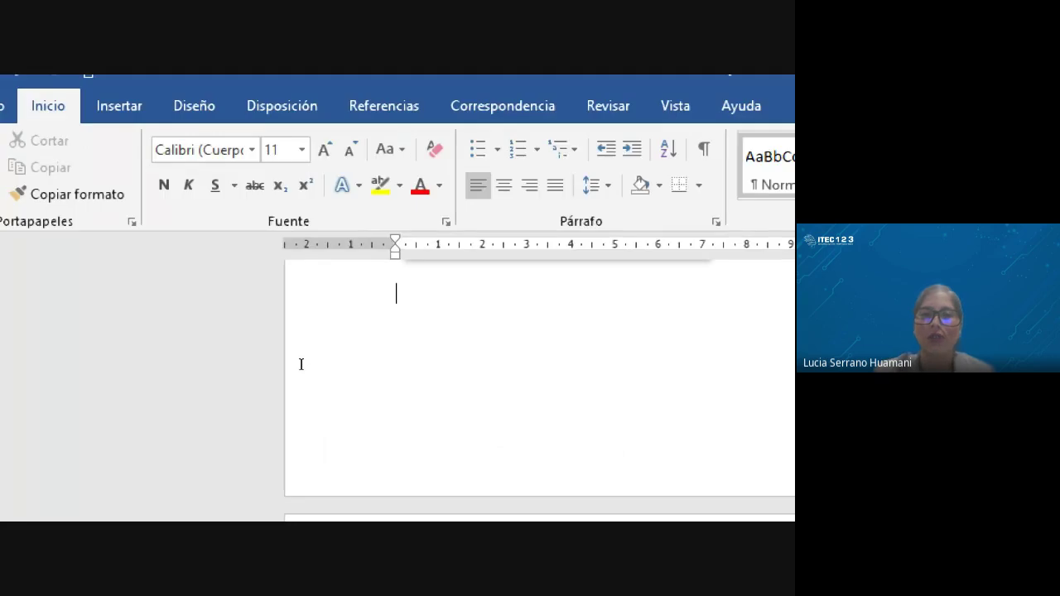
type("Hardware Pantalla Teclado Parlante Software Sistema operativo Word Excel")
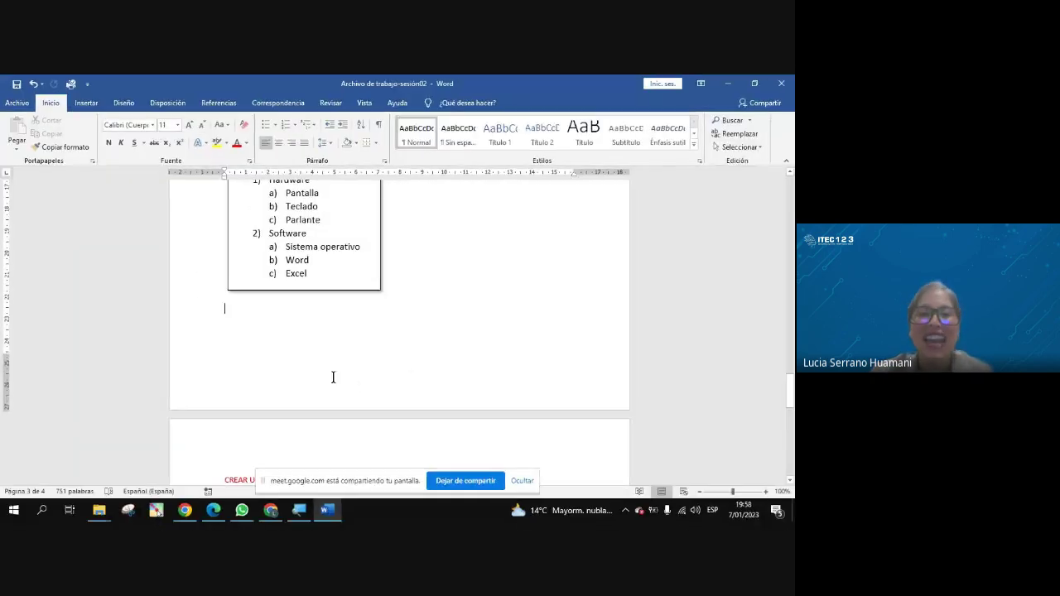
scroll(333, 378, "up", 1)
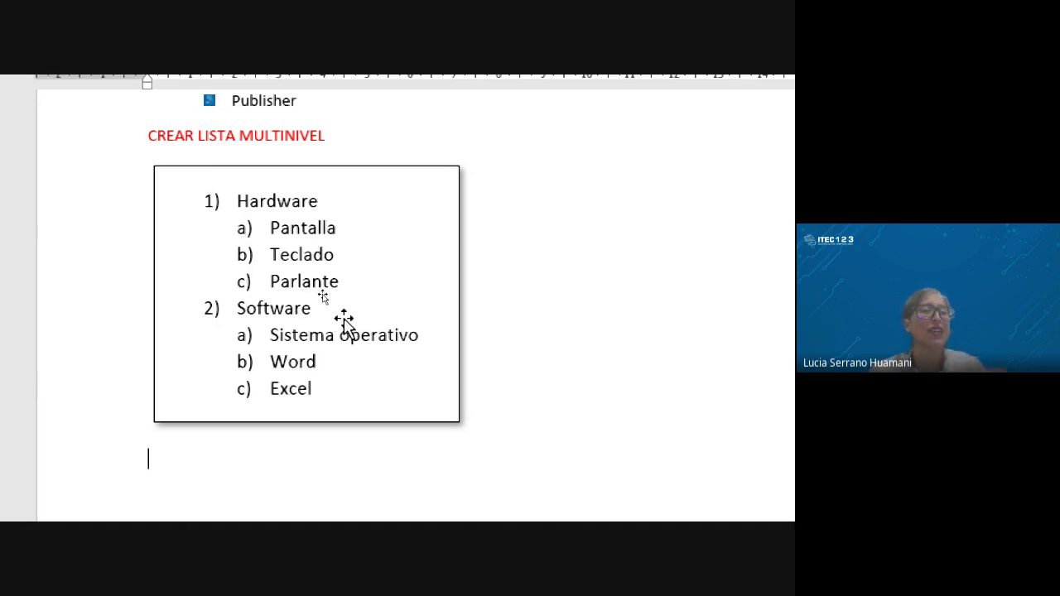
scroll(158, 289, "left", 2)
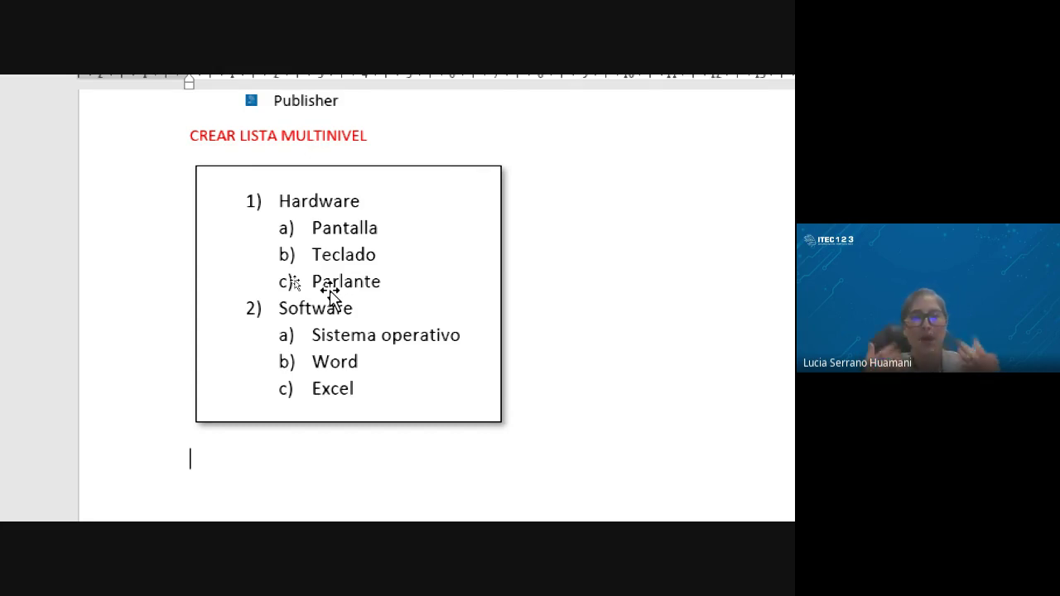
scroll(218, 400, "down", 3)
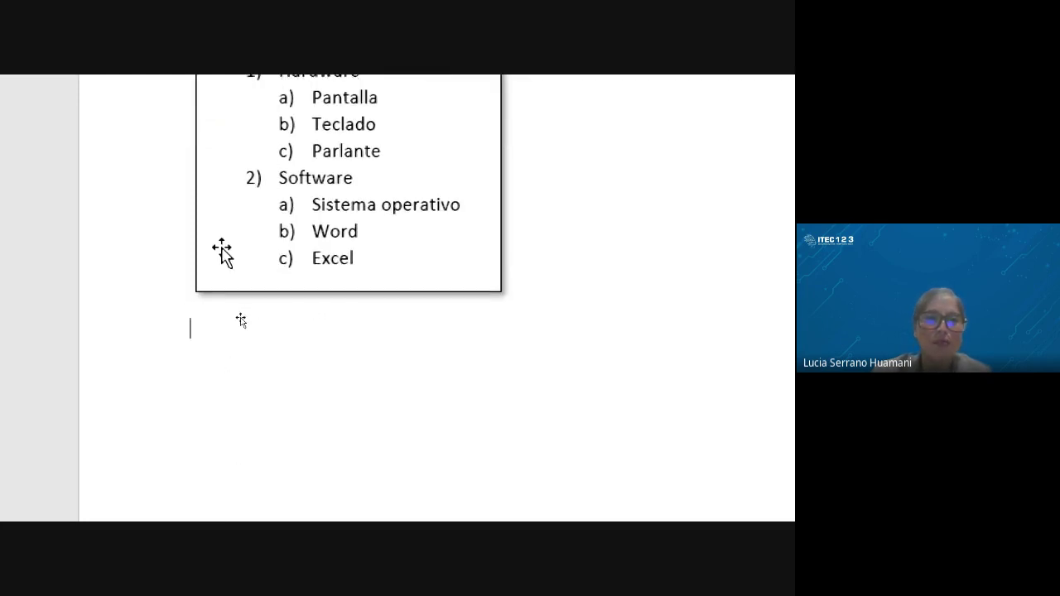
scroll(221, 248, "up", 2)
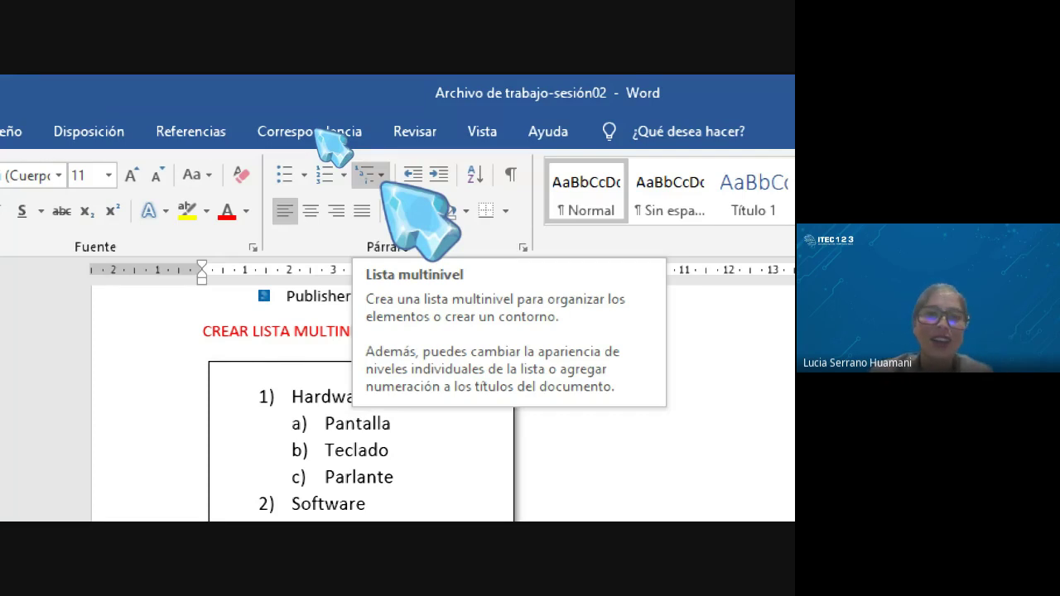
Step: Apply the 1) a) i) multilevel list style to the empty line below the boxed list
left_click(377, 176)
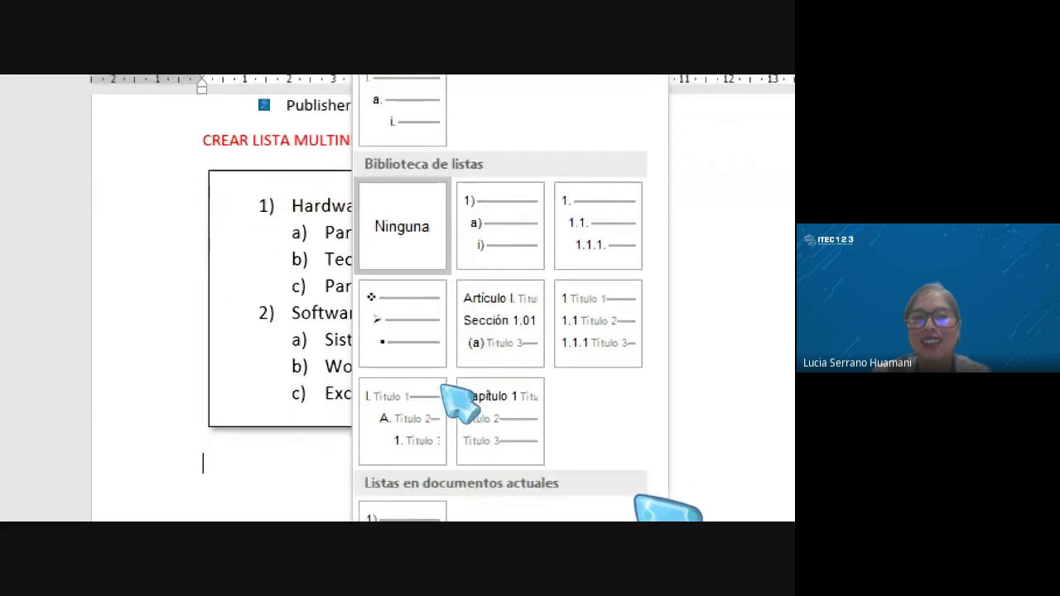
mouse_move(579, 218)
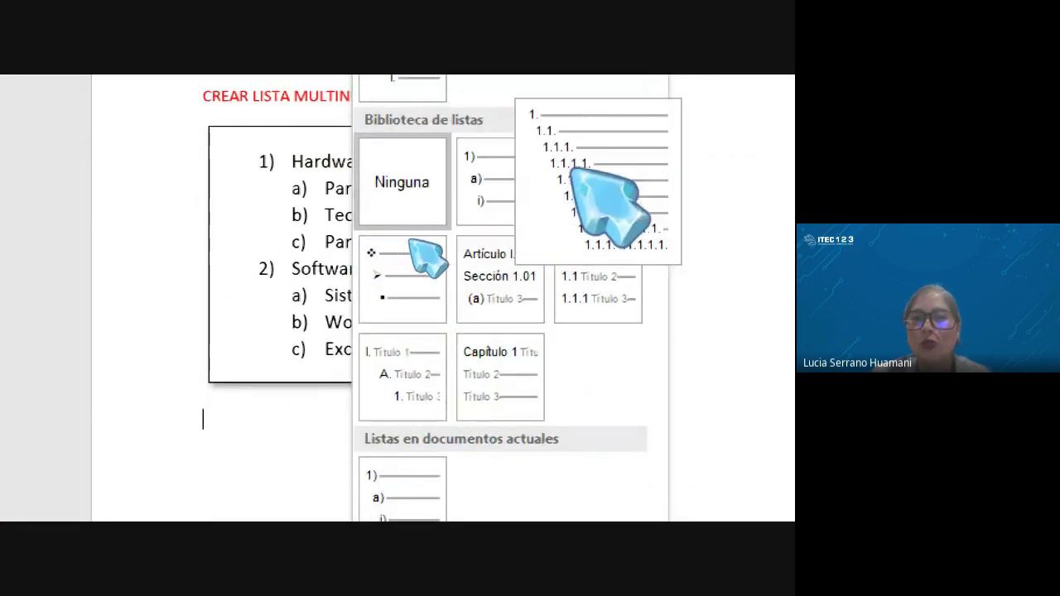
mouse_move(485, 398)
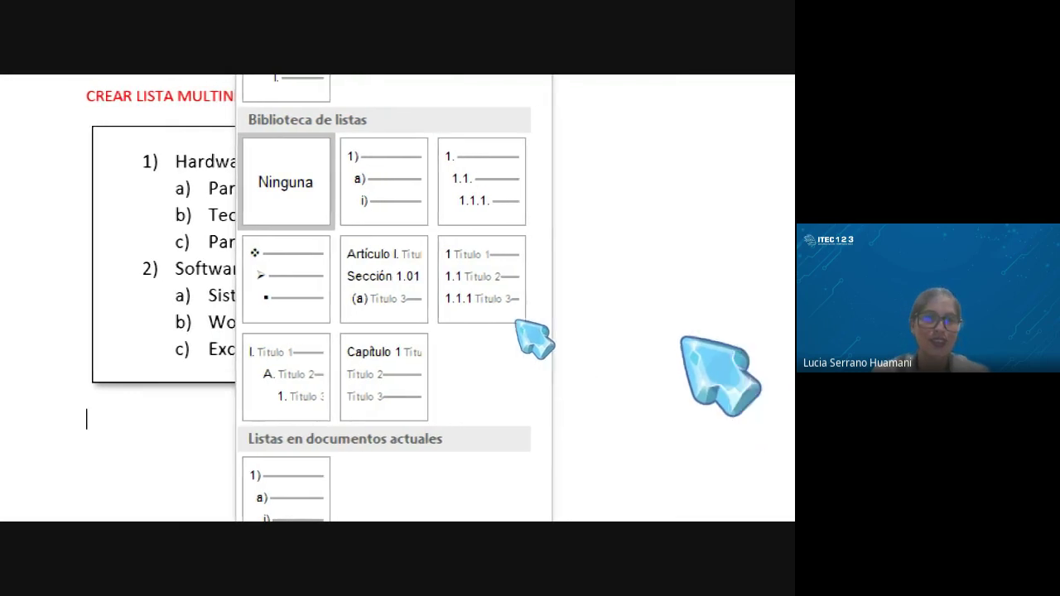
mouse_move(404, 195)
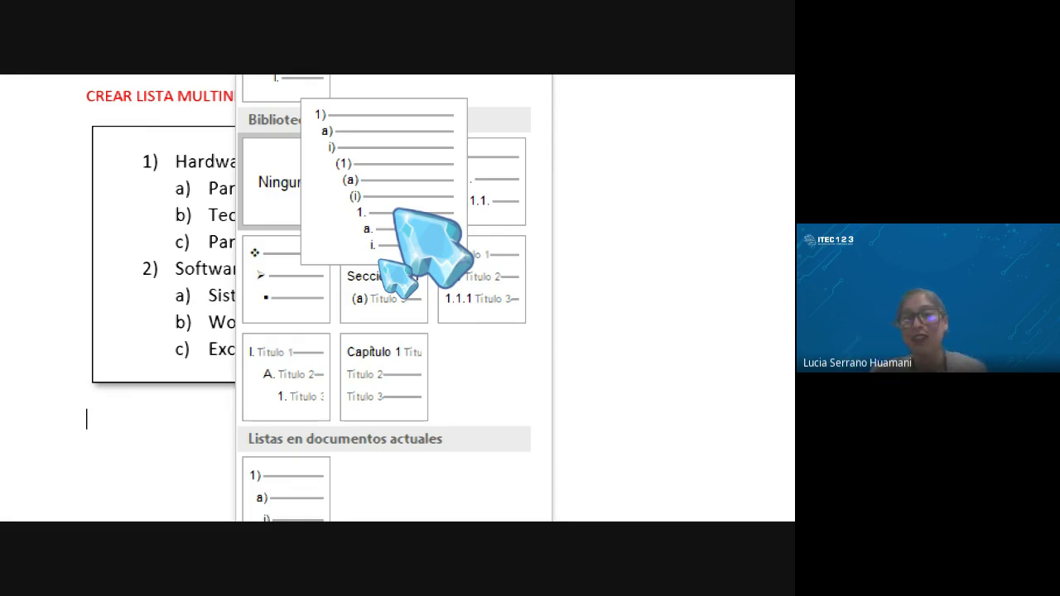
mouse_move(486, 197)
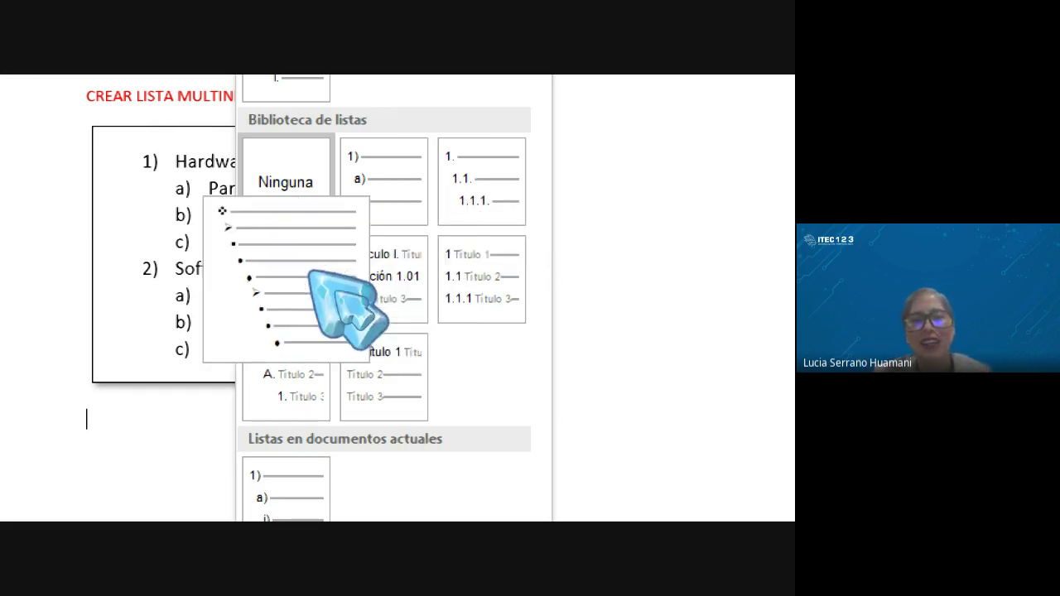
mouse_move(272, 276)
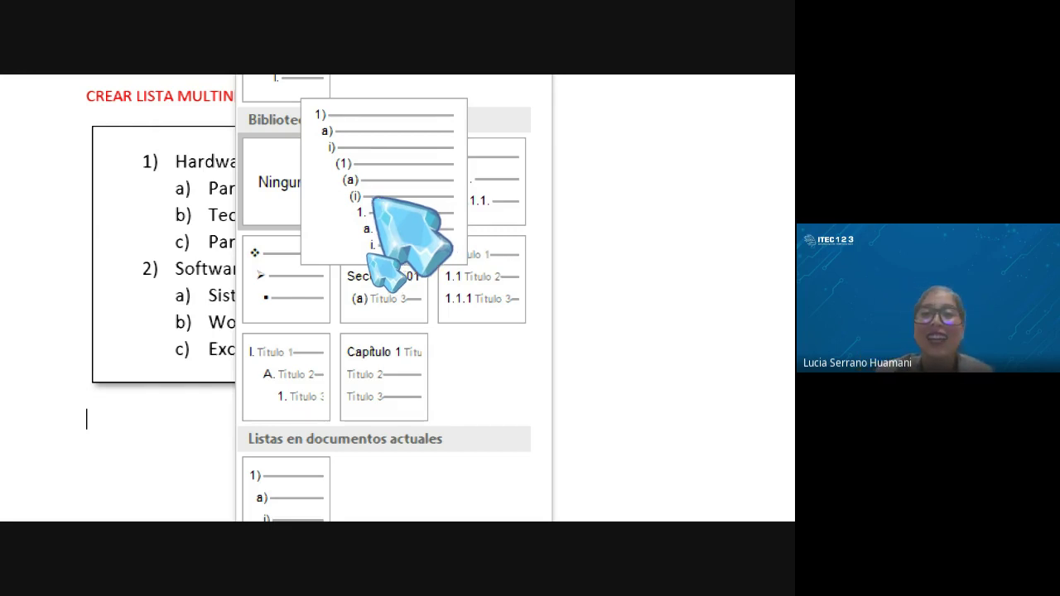
left_click(371, 190)
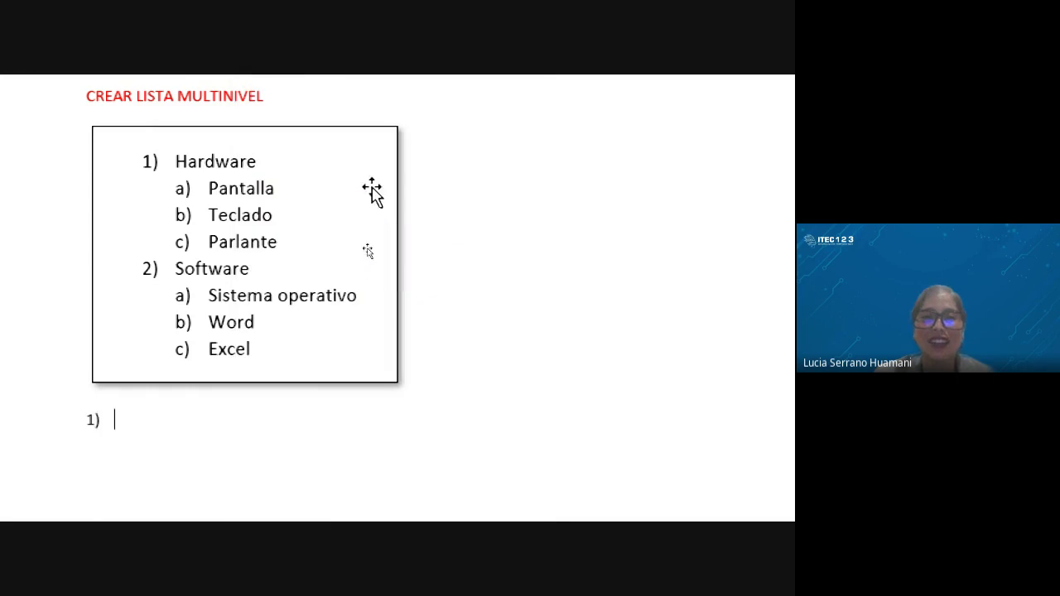
scroll(69, 514, "down", 3)
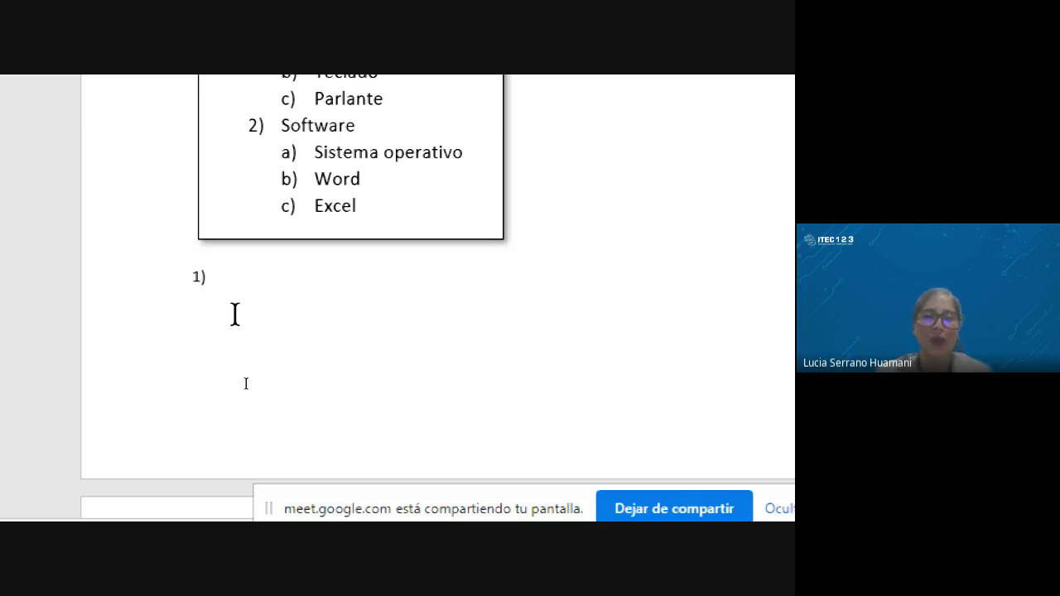
scroll(256, 106, "up", 2)
scroll(255, 284, "down", 2)
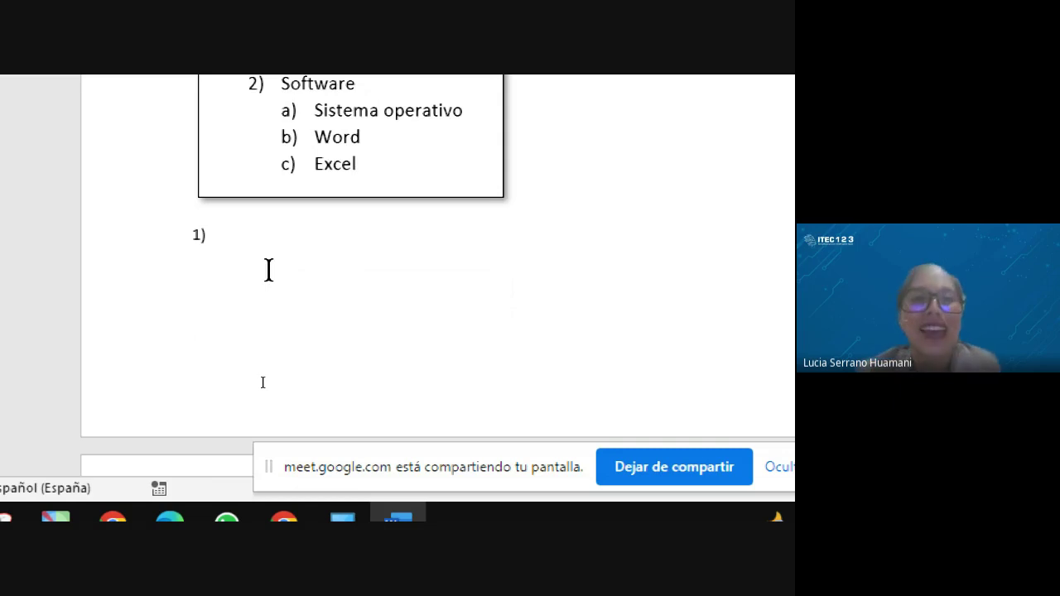
scroll(275, 241, "up", 3)
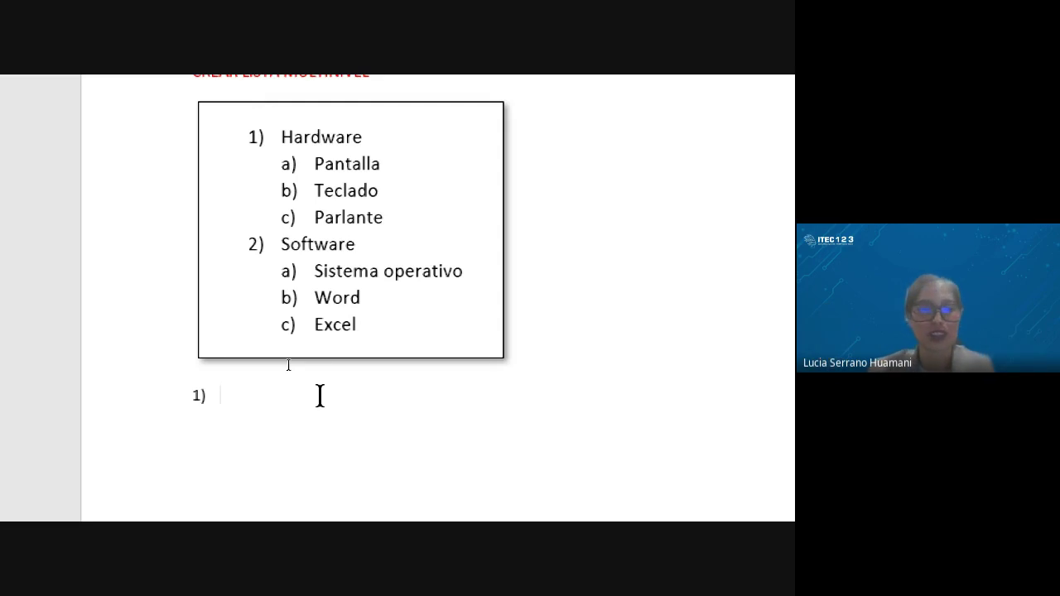
Step: Enter Hardware as item 1), start an empty item 2), then show the desktop
type("Har")
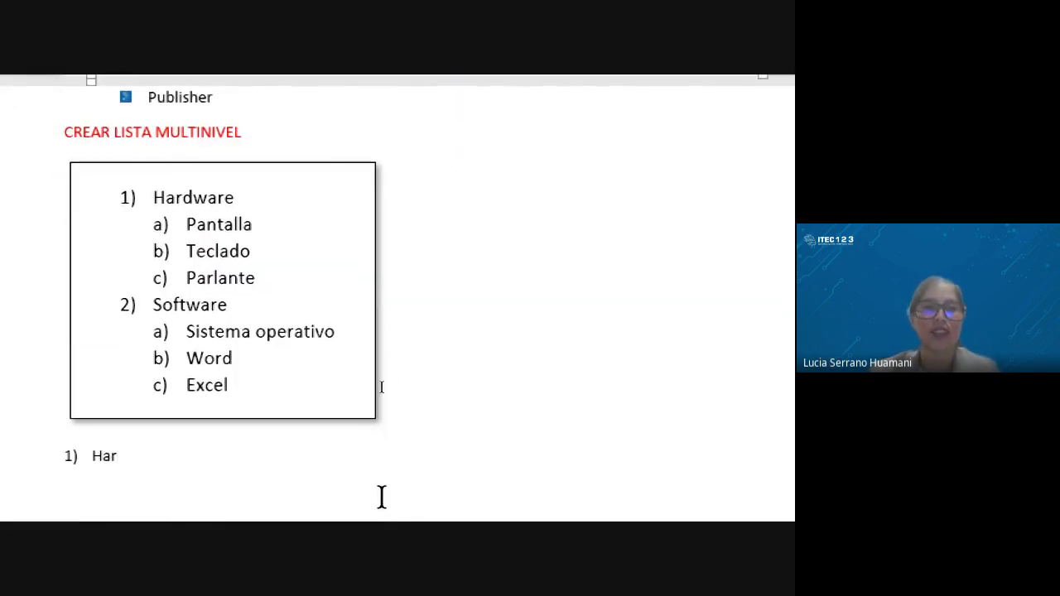
type("d")
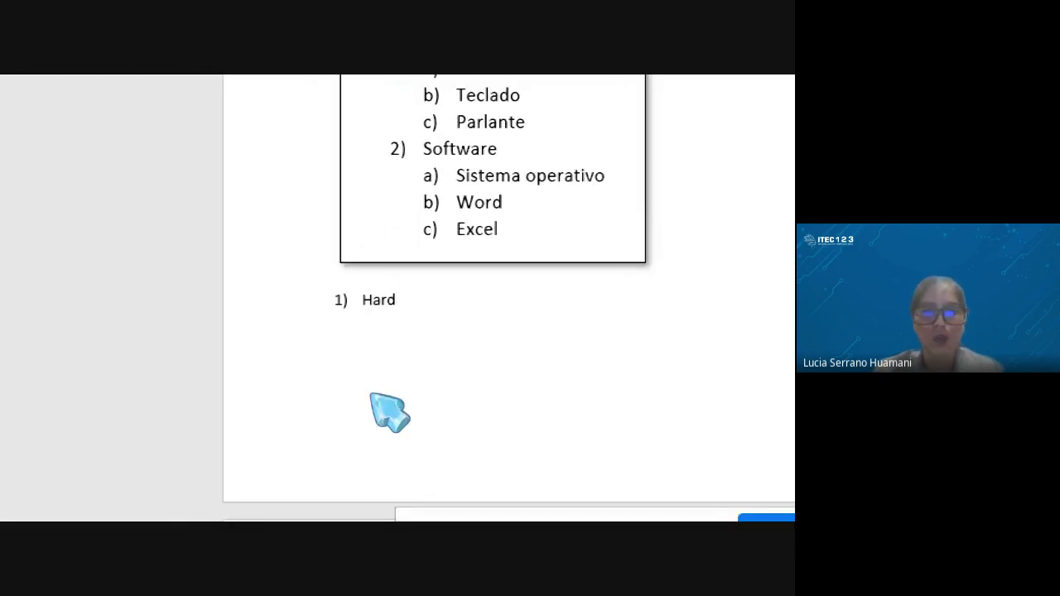
type("ware")
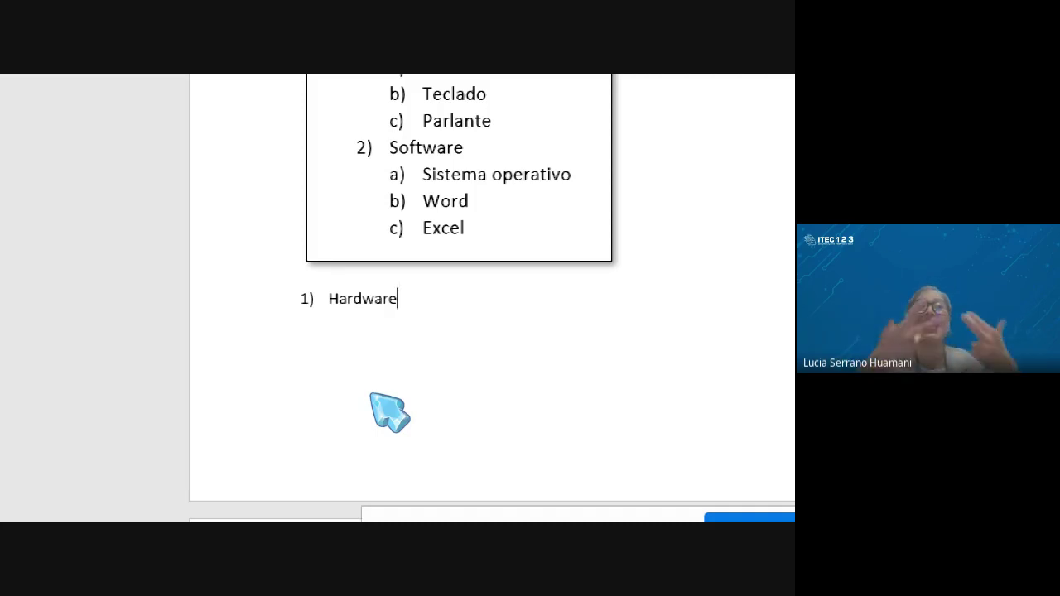
key("Return")
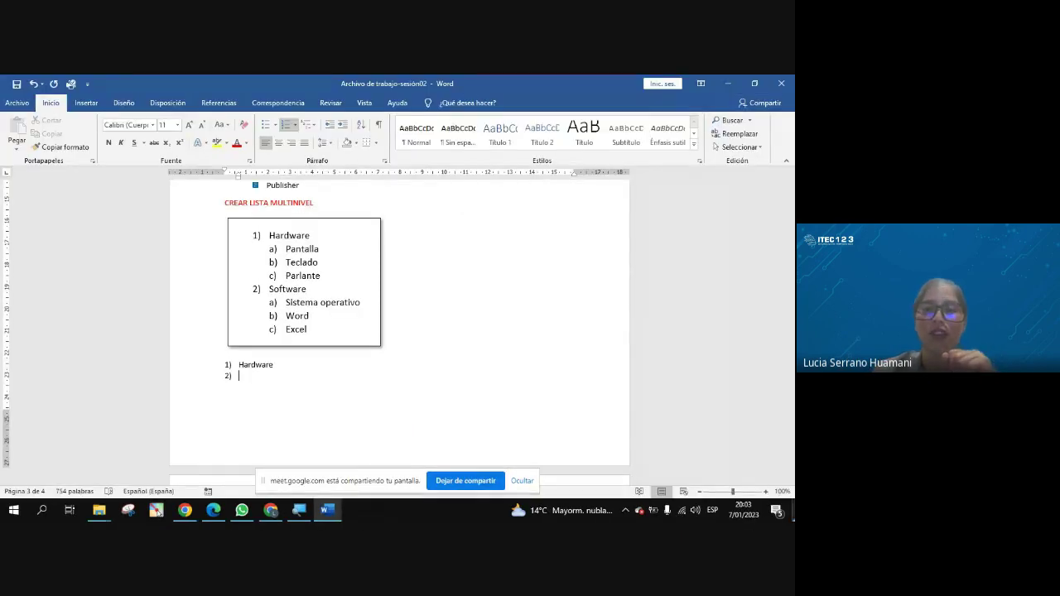
key("super+d")
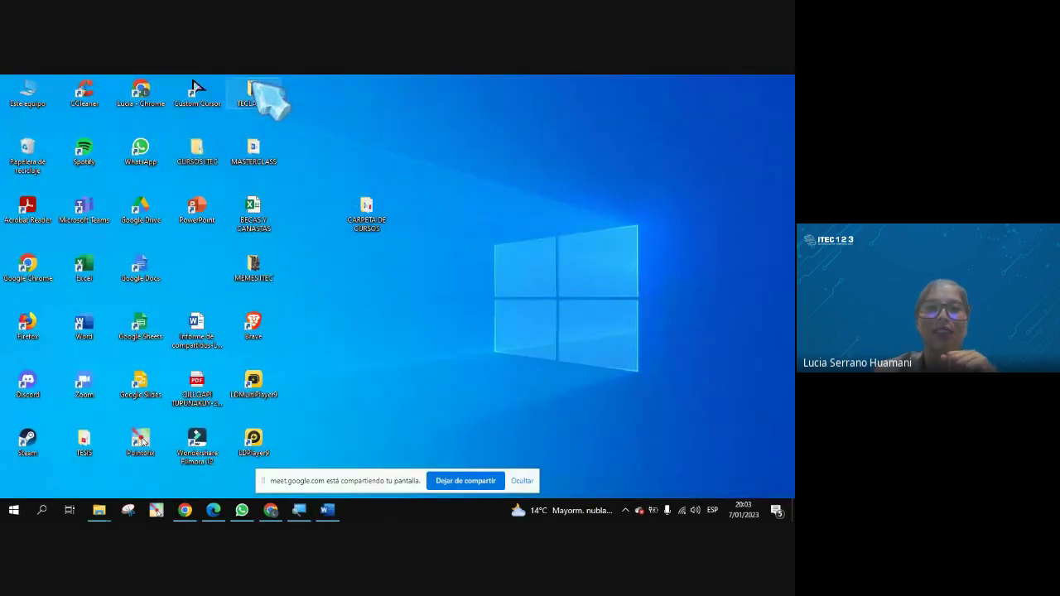
Step: View the keyboard image klipartz.com.png from the TECLADOS folder in Photos, then return to Word
double_click(253, 93)
left_click(181, 174)
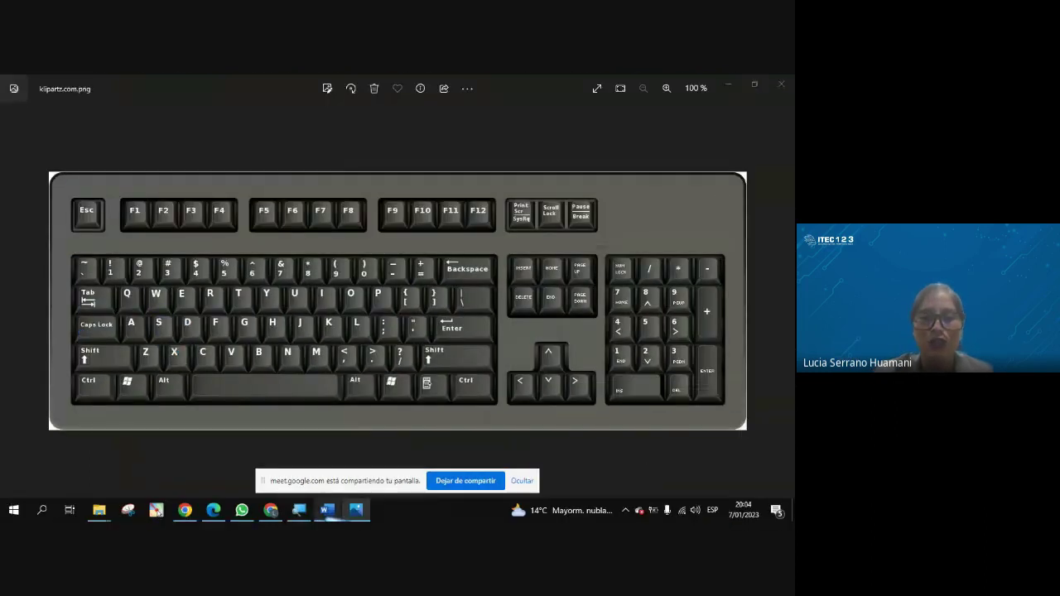
key("alt+Tab")
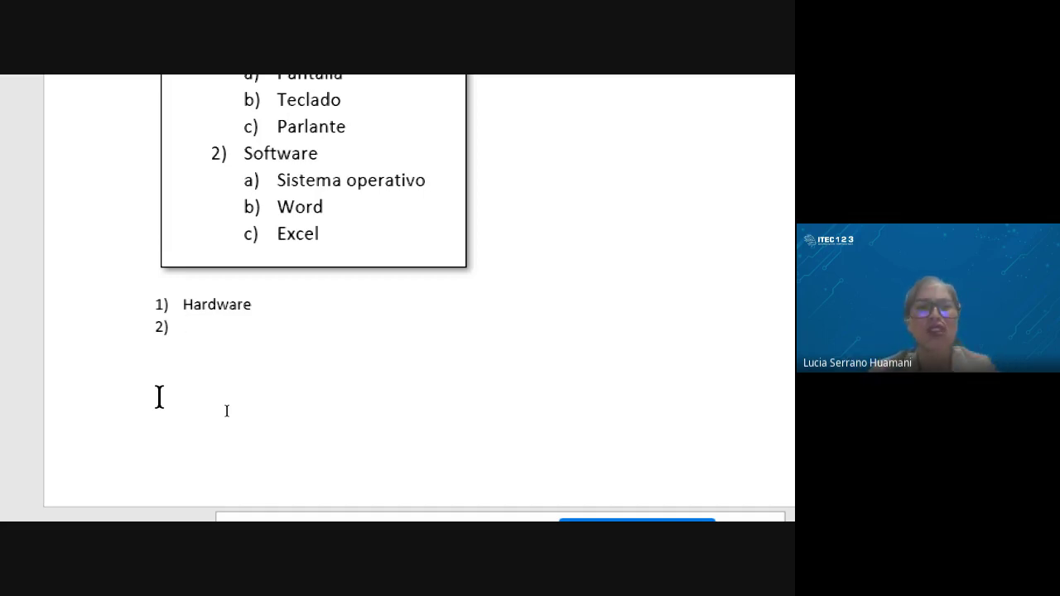
Step: Demote the empty 2) item to an a) sub-item under Hardware
scroll(140, 135, "up", 2)
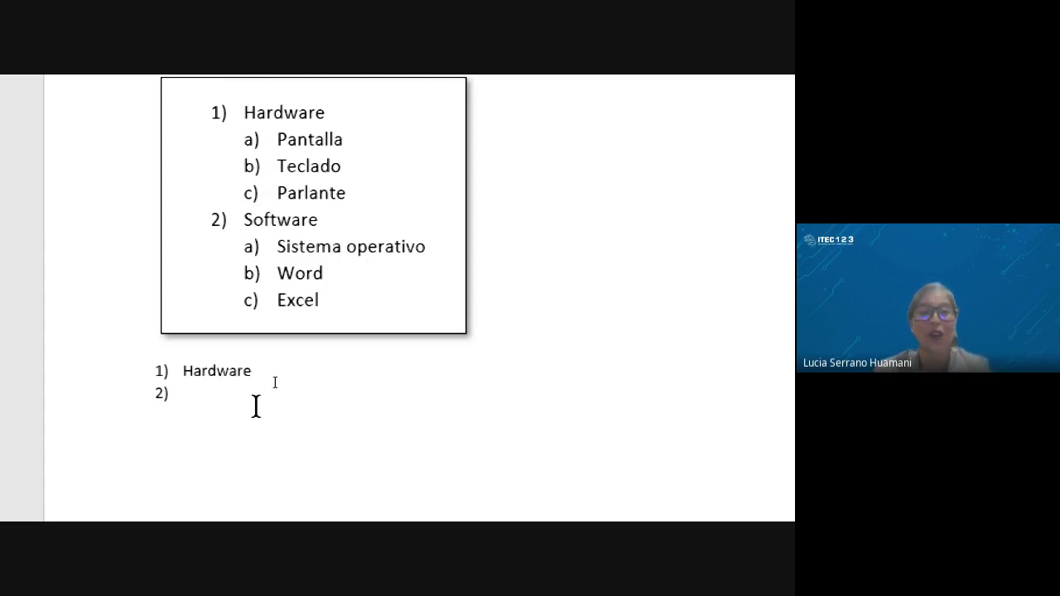
scroll(256, 405, "down", 3)
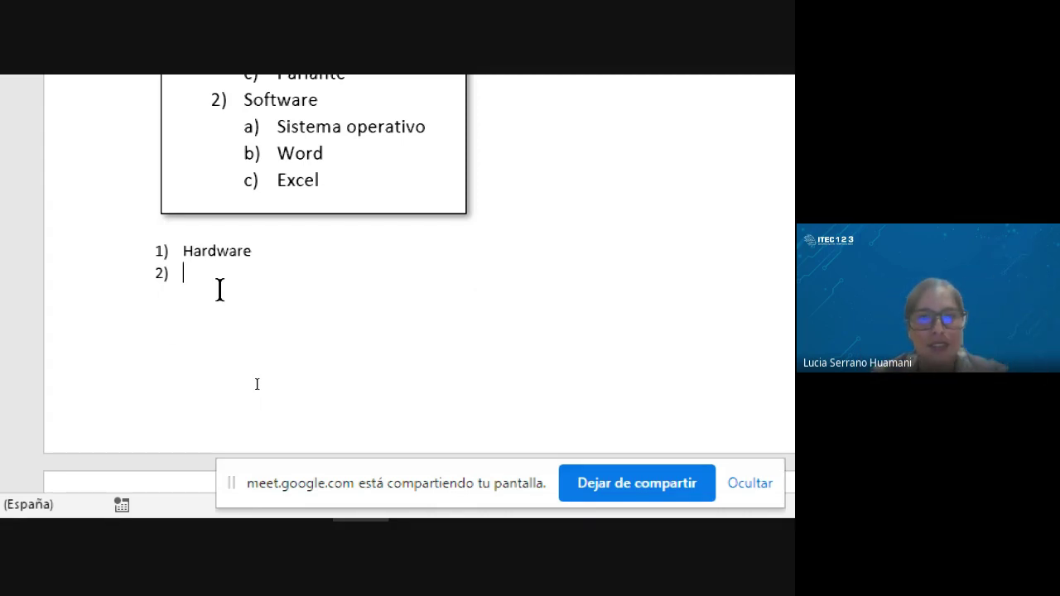
key("Tab")
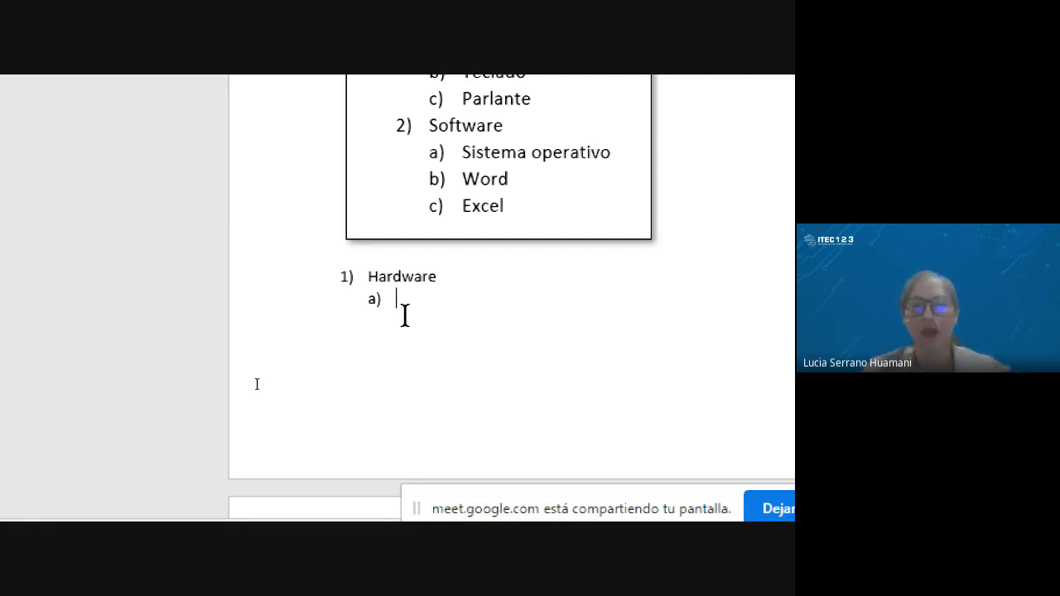
Step: Enter Pantalla and Teclado as sub-items a) and b) under Hardware
type("Pan")
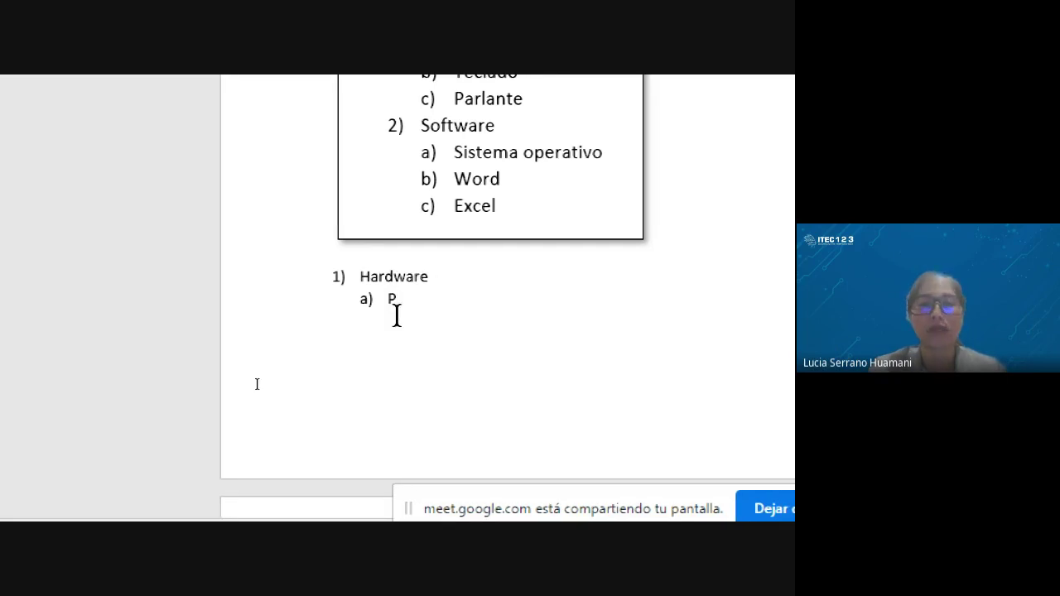
type("talla")
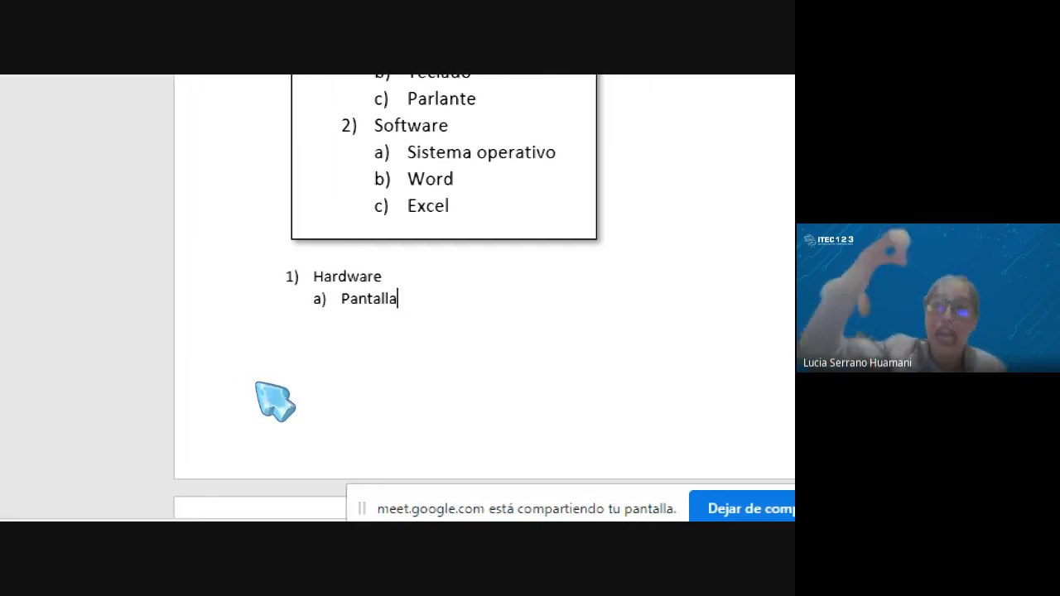
key("Return")
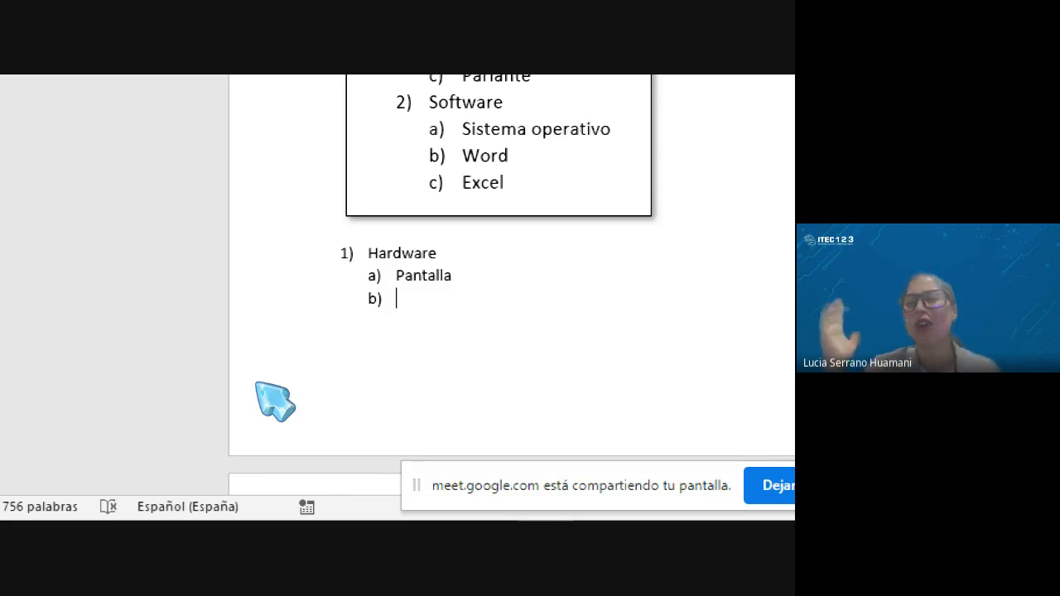
type("T")
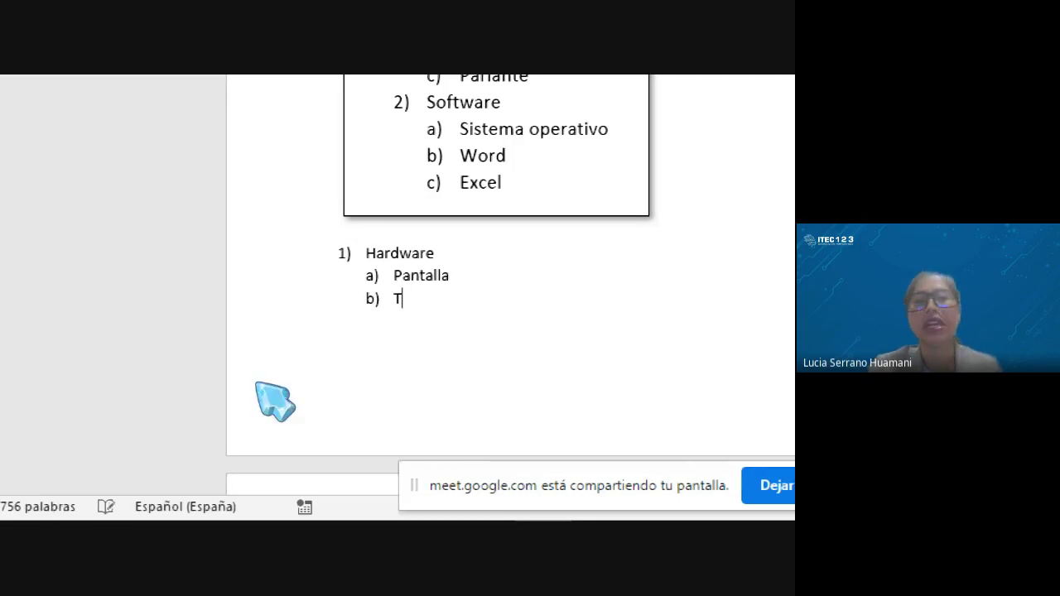
type("w")
key("BackSpace")
type("ec")
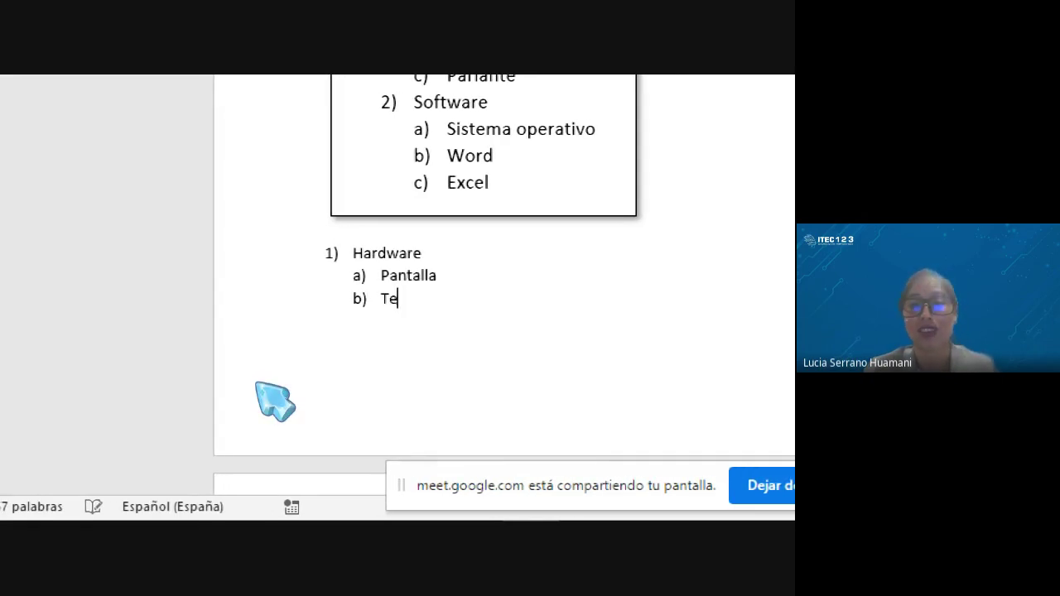
type("lado")
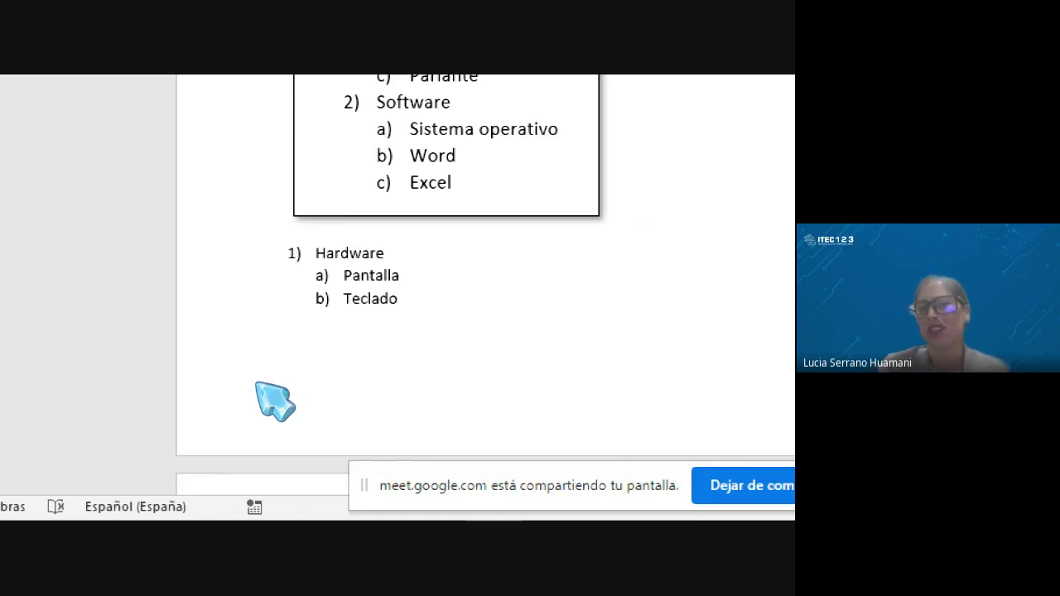
type("}")
key("Return")
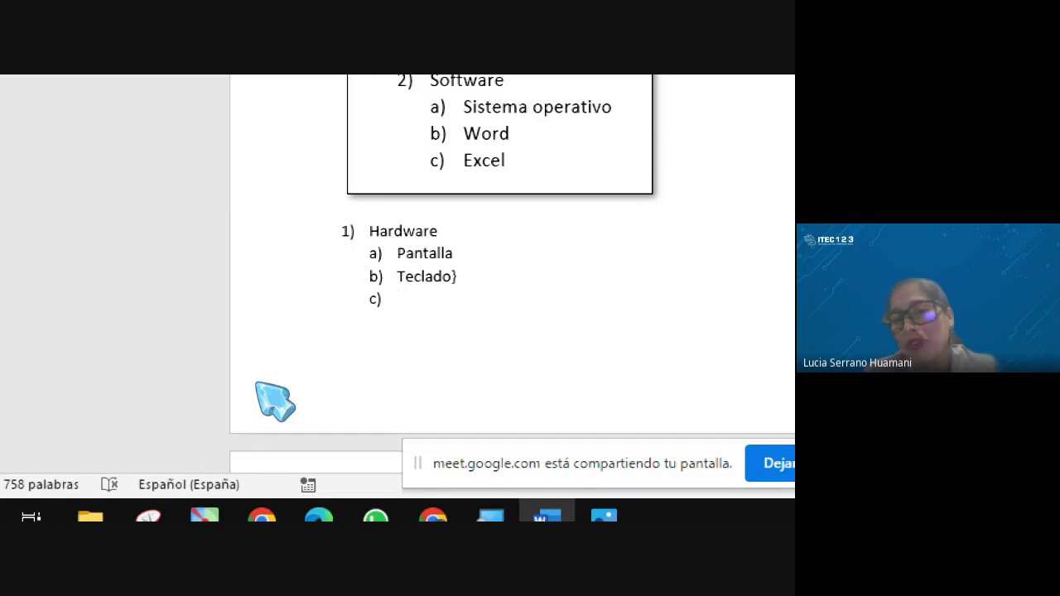
Step: Remove the stray brace, add Mouse as sub-item c), and start an empty d)
key("BackSpace")
key("BackSpace")
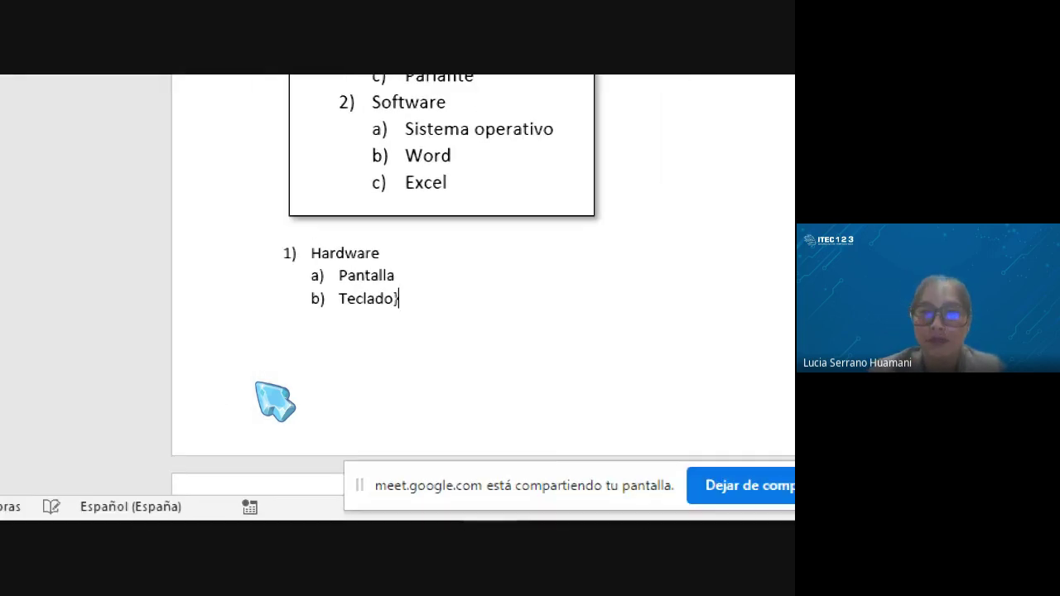
key("BackSpace")
key("Return")
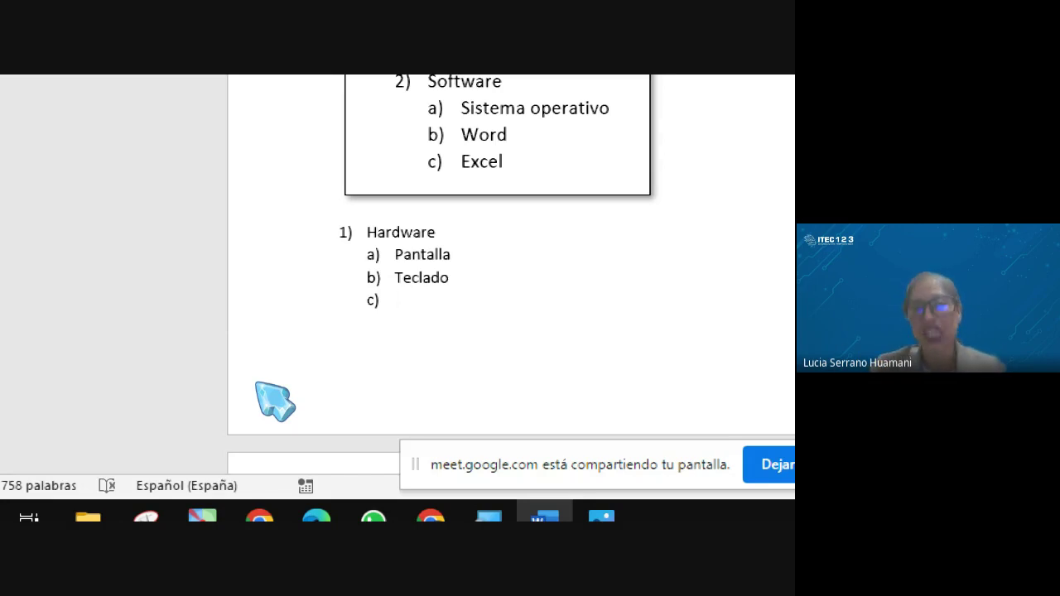
type("Ra")
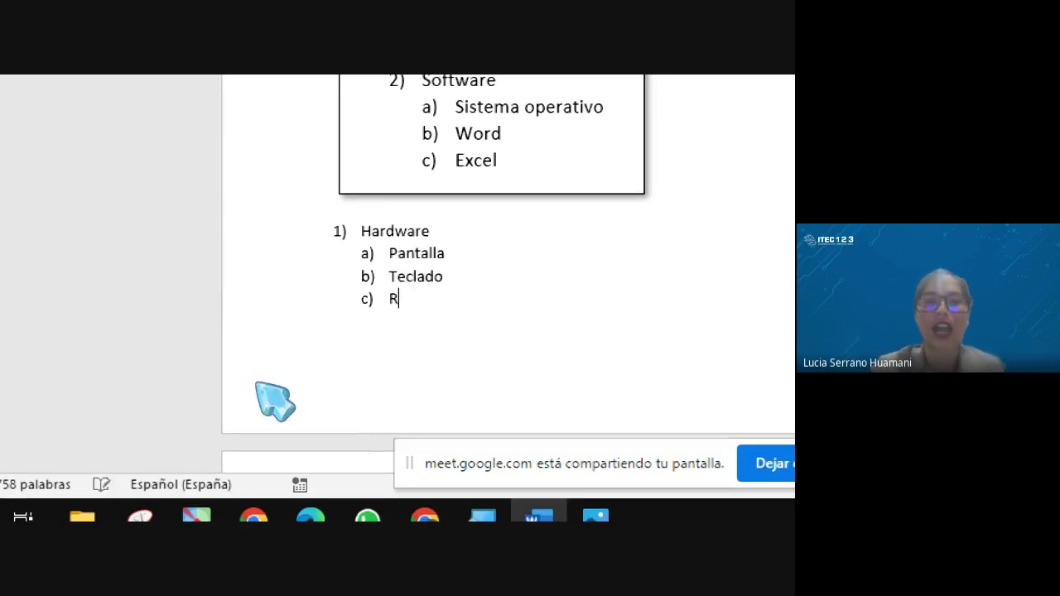
type("ton")
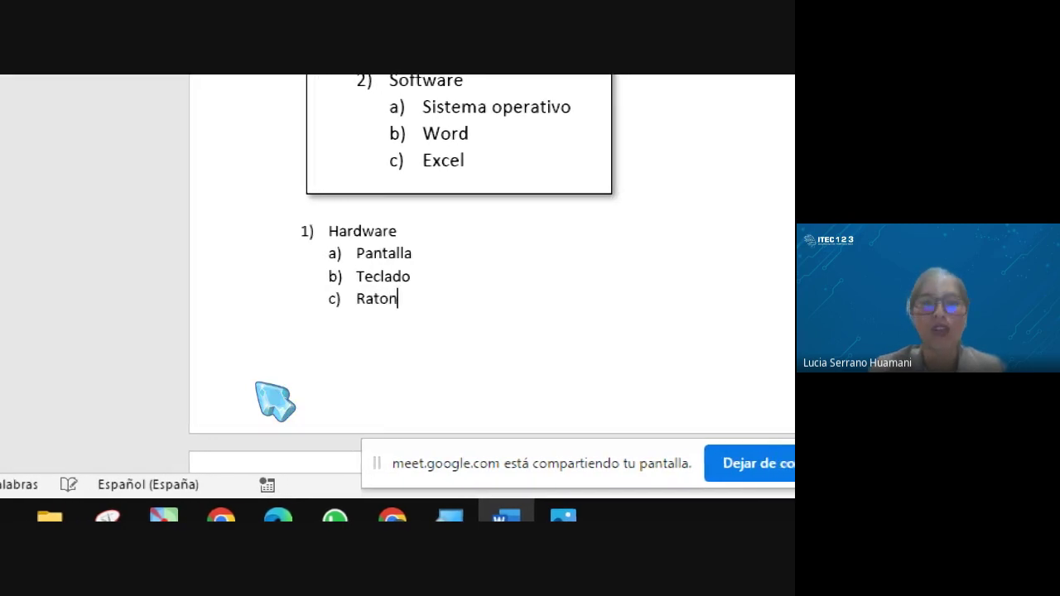
key("BackSpace")
key("BackSpace")
key("BackSpace")
key("BackSpace")
key("BackSpace")
type("Mouse")
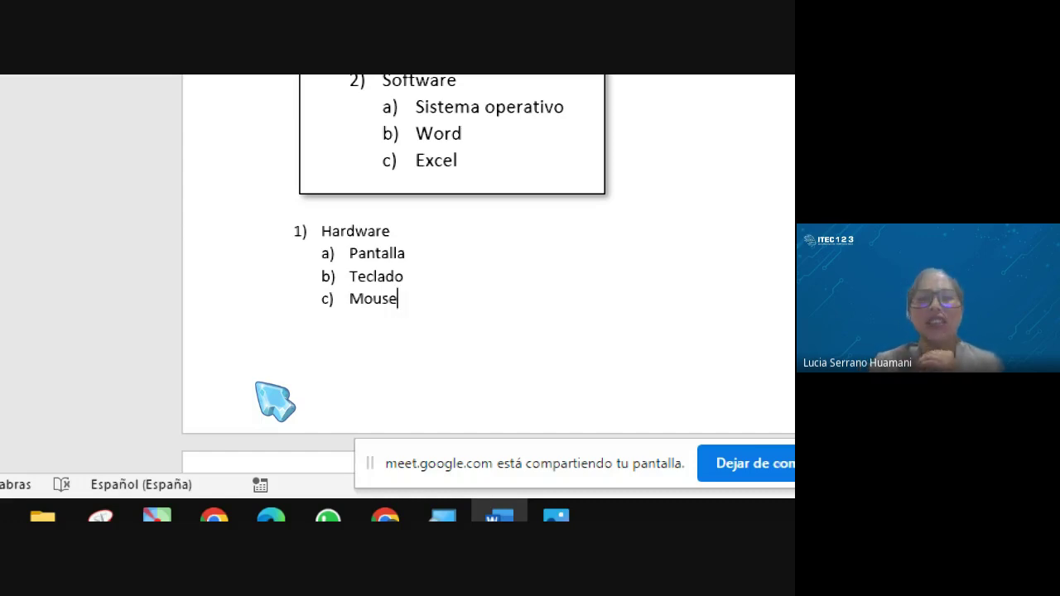
key("Return")
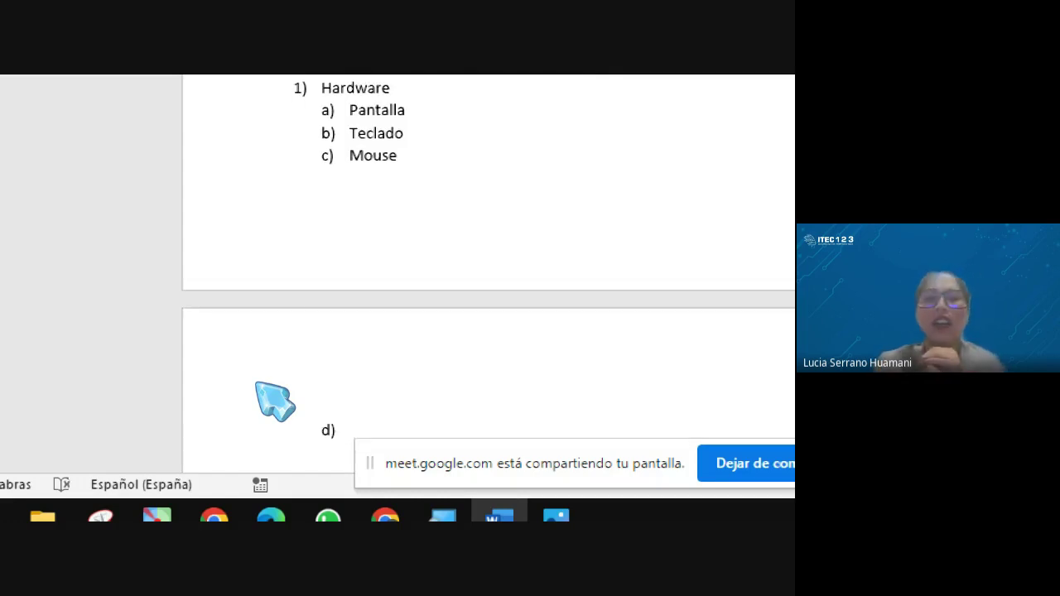
scroll(381, 273, "down", 1)
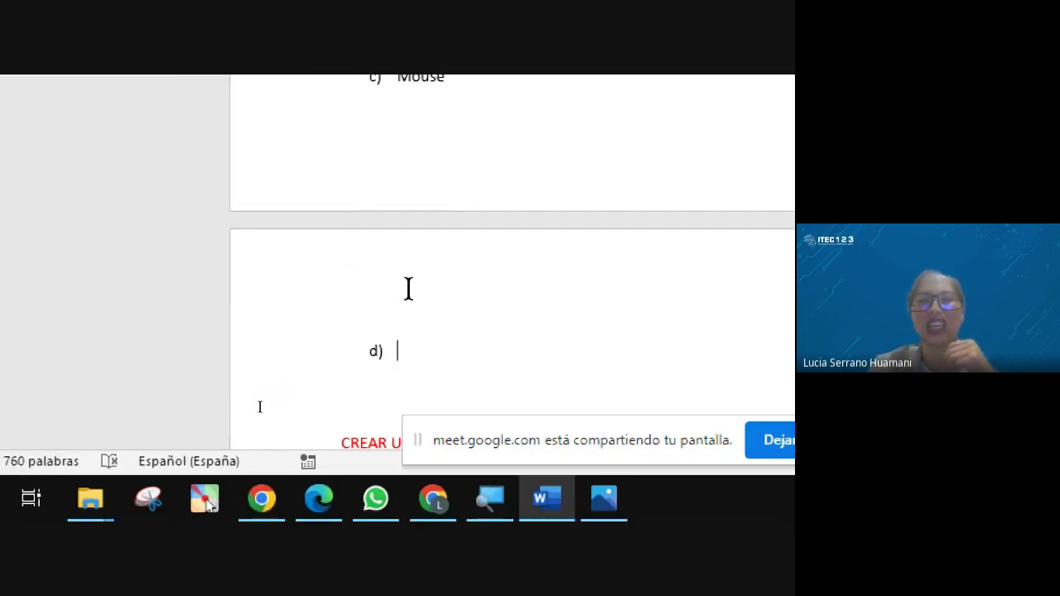
scroll(519, 351, "up", 7)
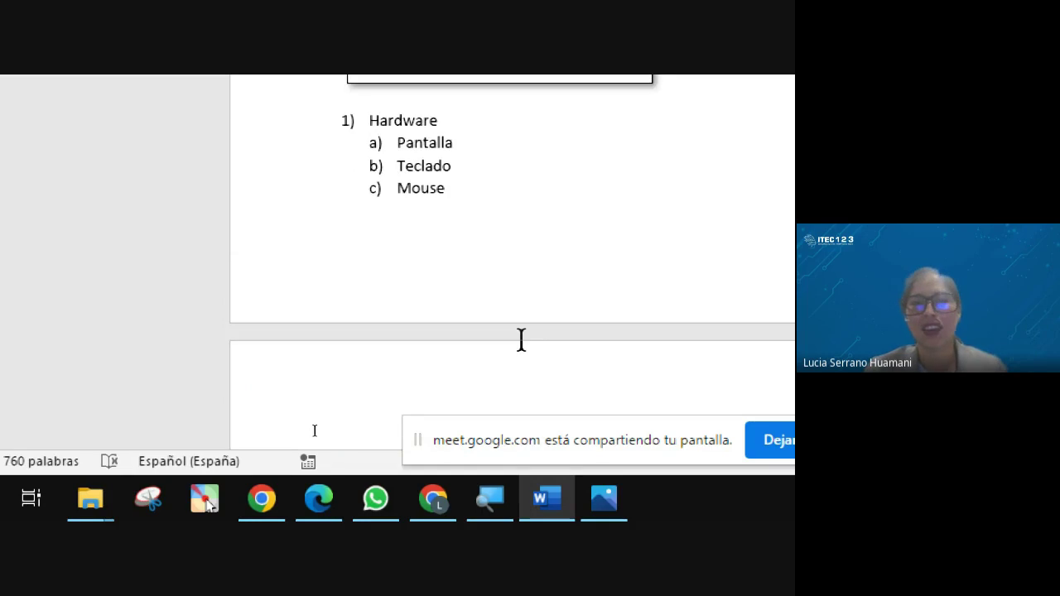
scroll(522, 339, "down", 7)
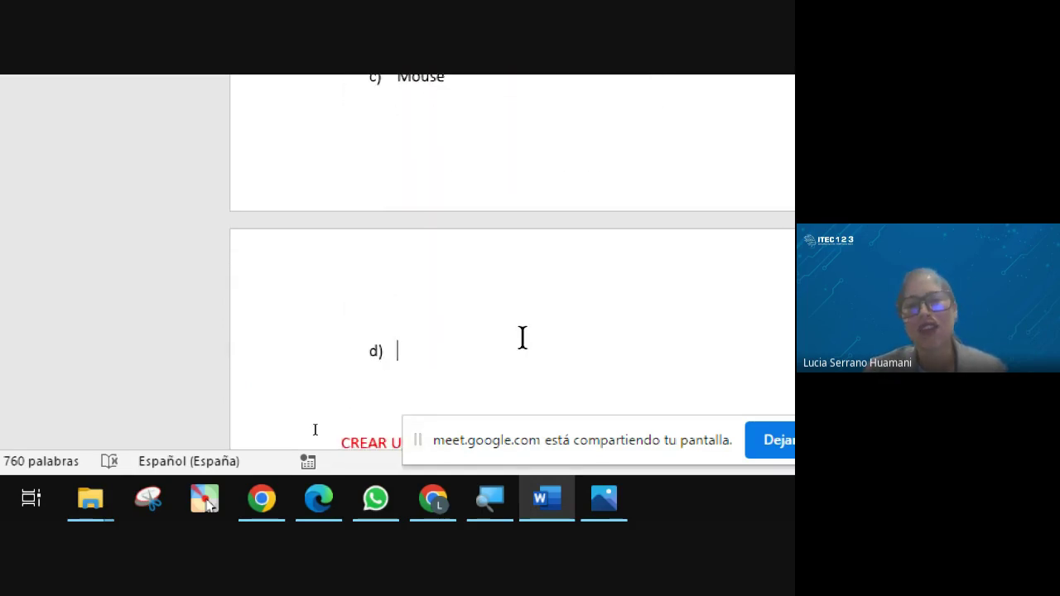
scroll(550, 248, "up", 2)
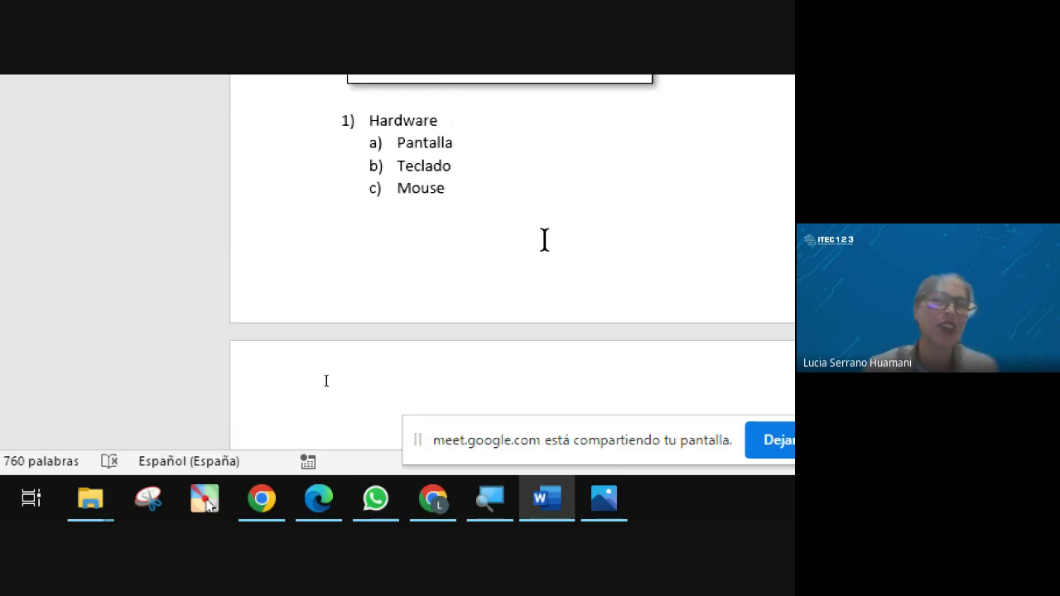
scroll(544, 239, "down", 2)
scroll(543, 239, "down", 1)
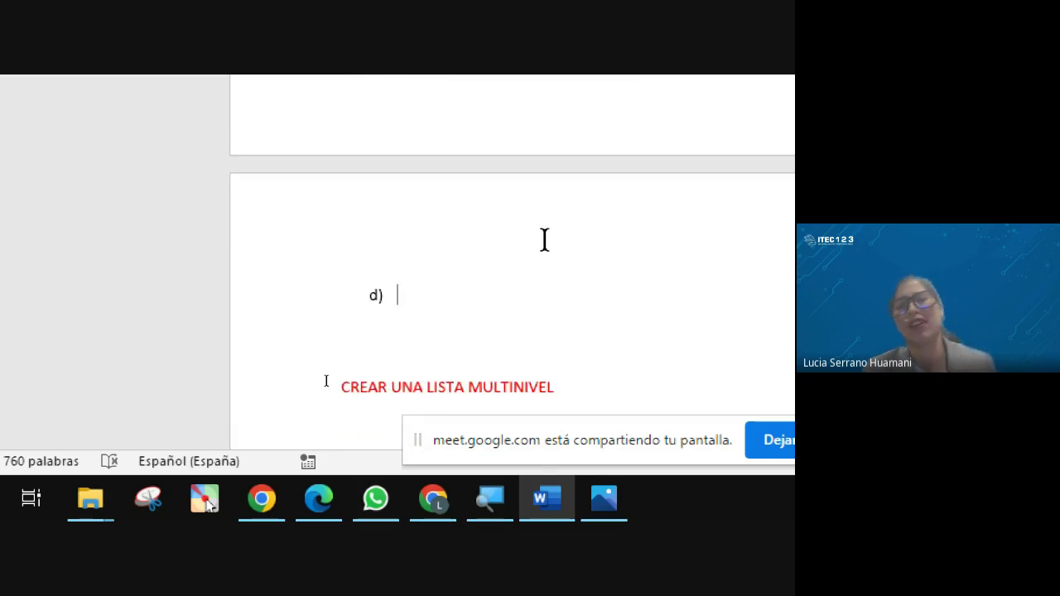
scroll(482, 128, "up", 3)
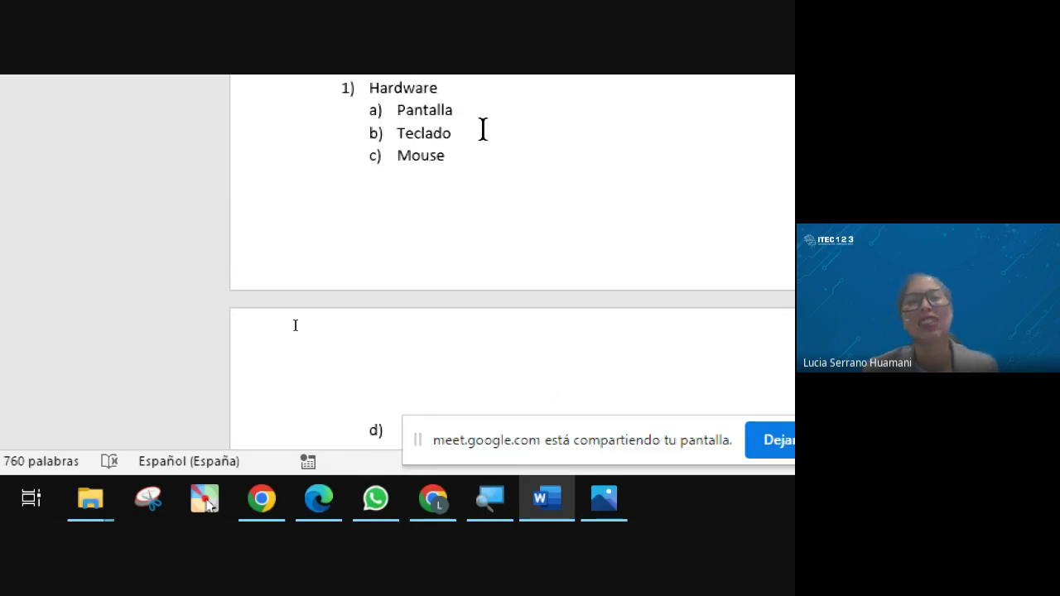
scroll(483, 128, "down", 1)
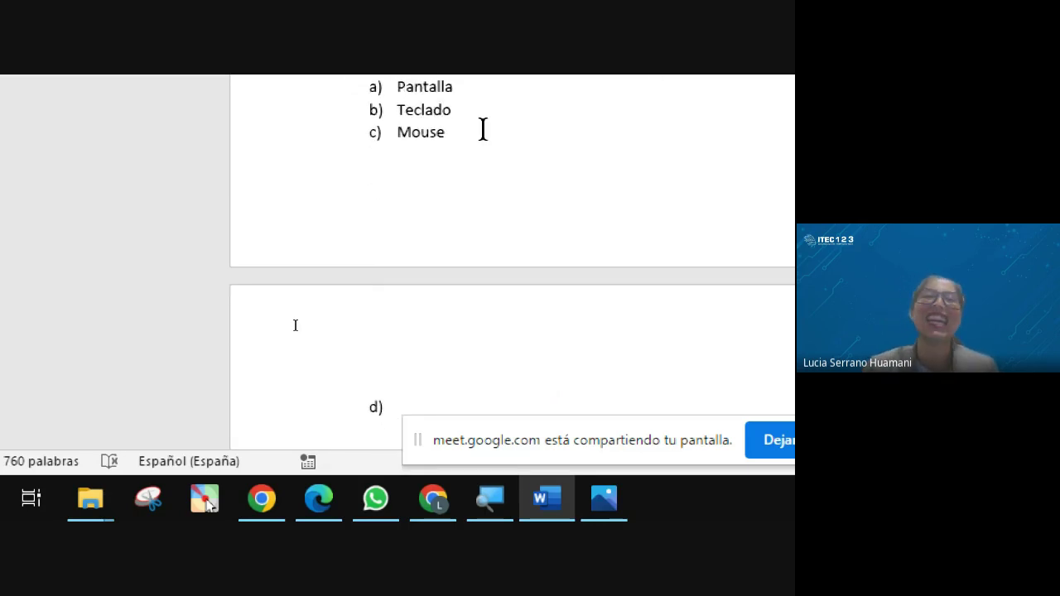
scroll(484, 131, "up", 3)
scroll(483, 133, "up", 1)
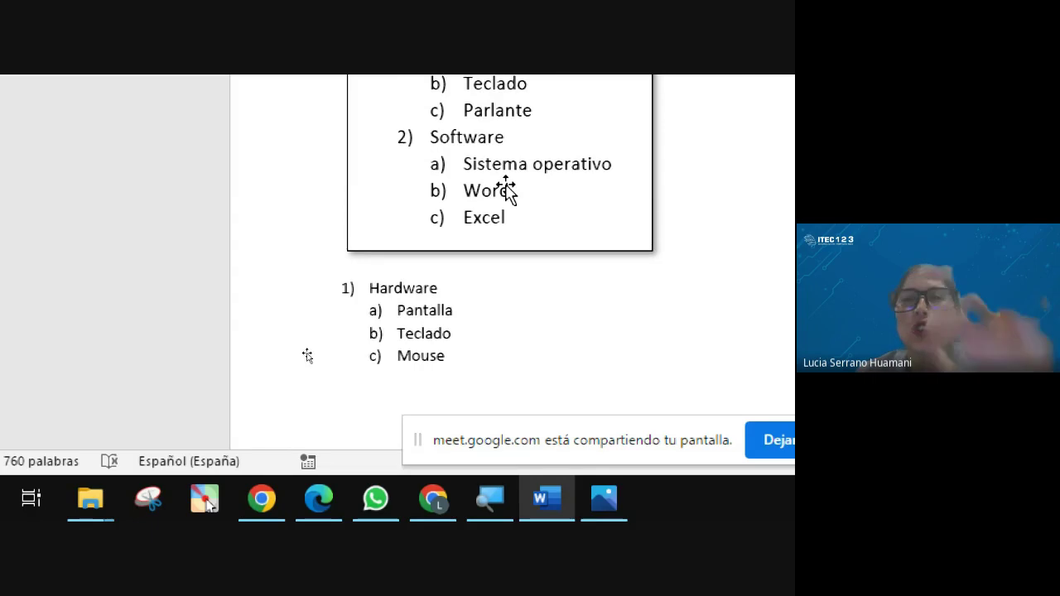
scroll(506, 190, "down", 6)
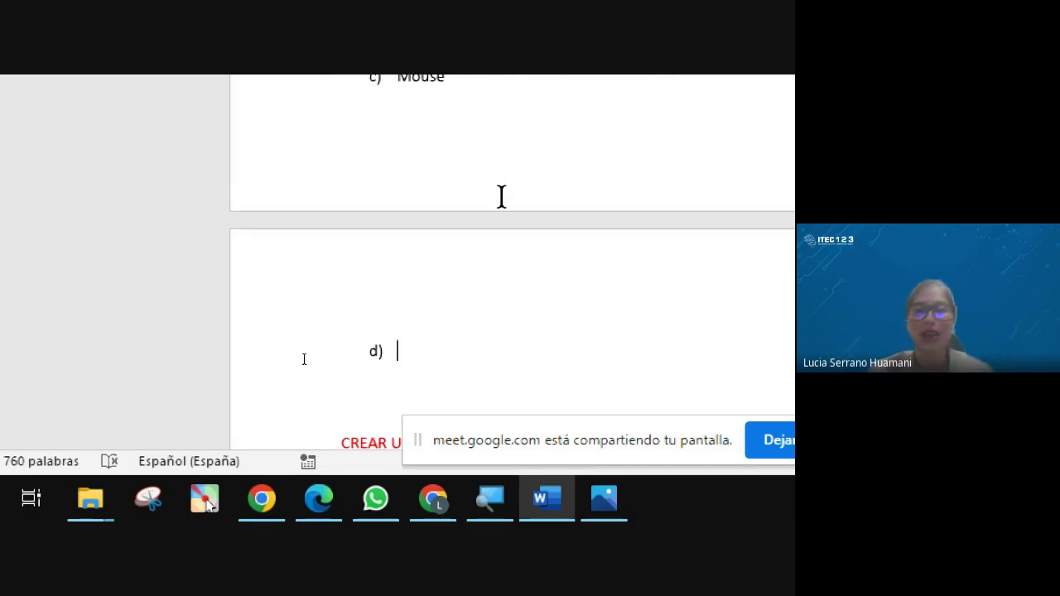
scroll(499, 196, "up", 4)
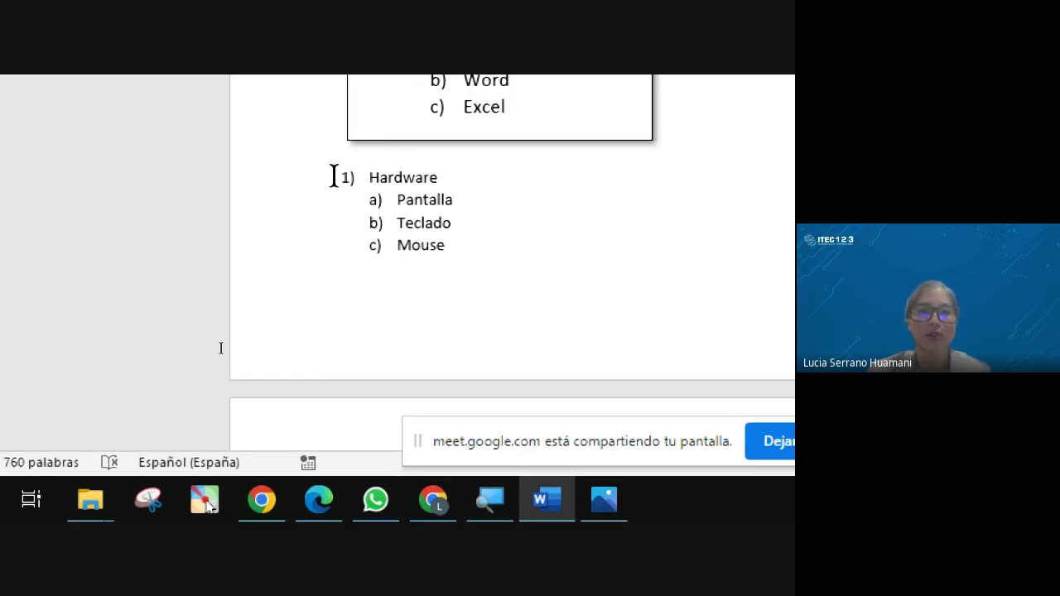
Step: Promote the empty d) sub-item after Mouse to top-level item 2)
left_click(334, 175)
key("Return")
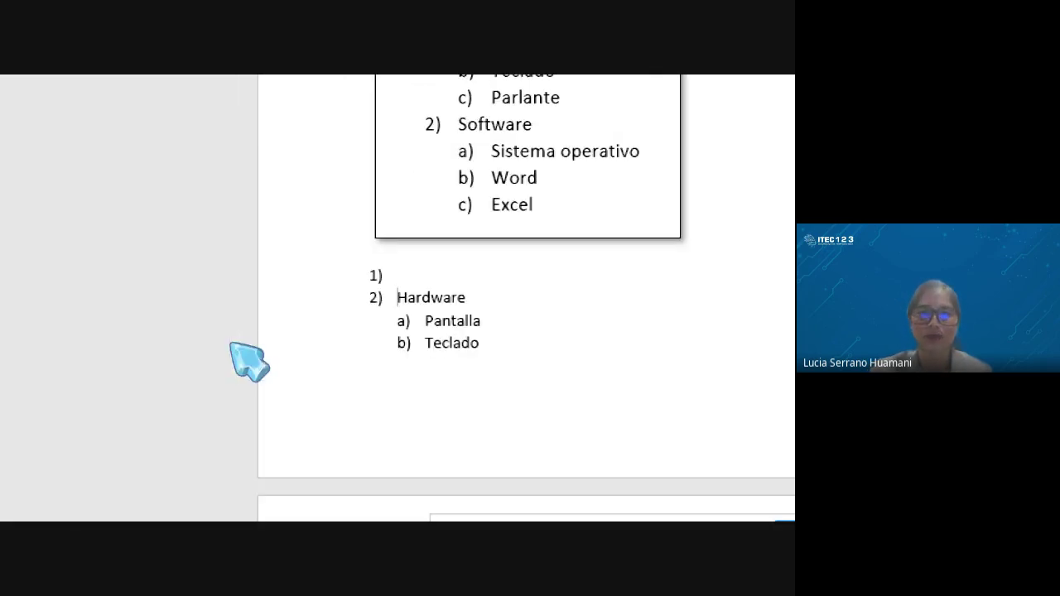
key("BackSpace")
key("BackSpace")
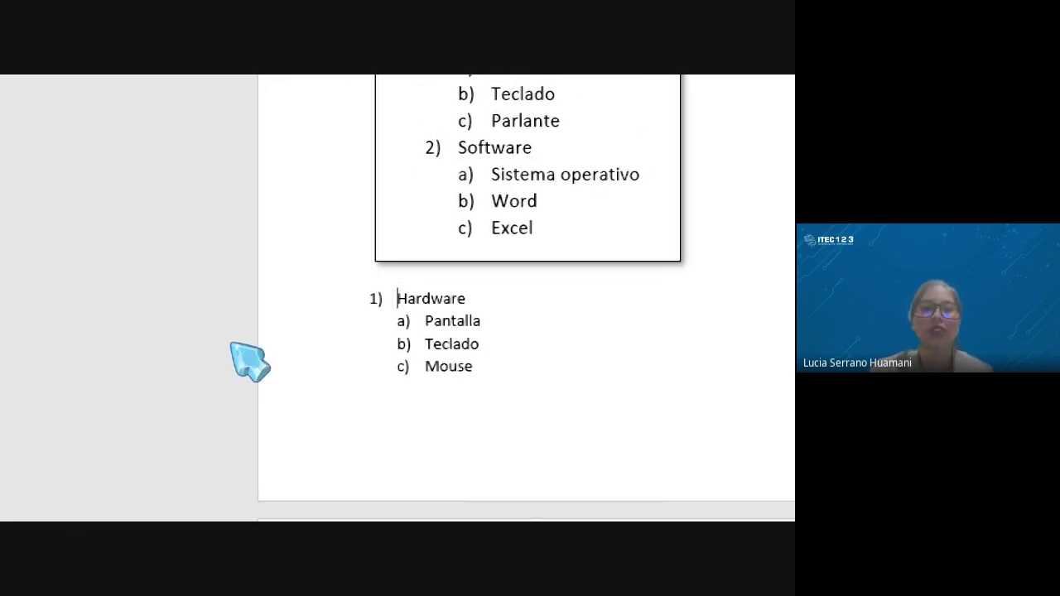
left_click(578, 218)
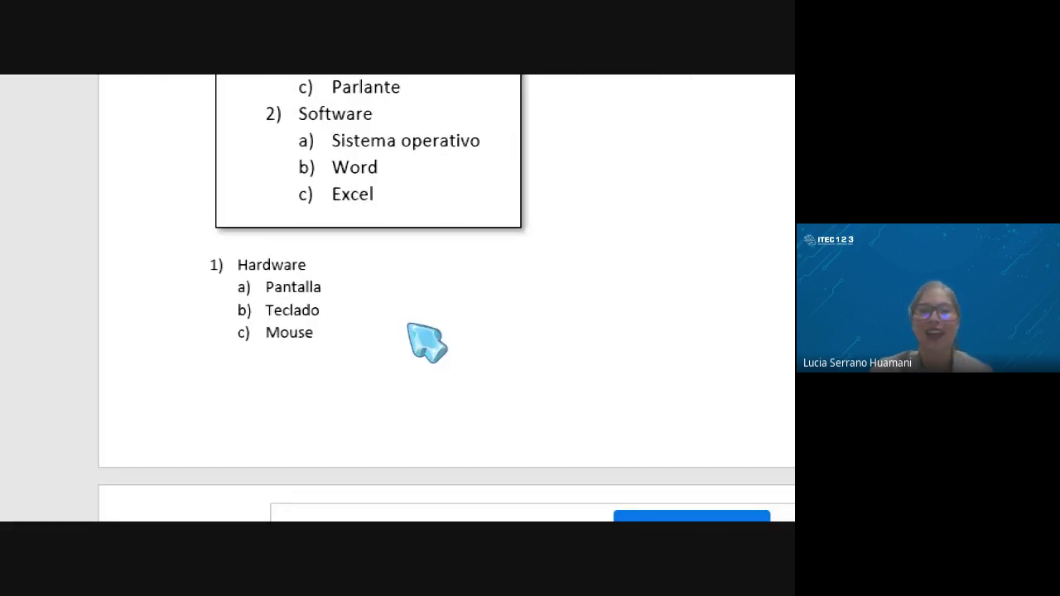
key("ctrl+z")
key("ctrl+z")
key("ctrl+z")
key("ctrl+z")
scroll(427, 342, "down", 5)
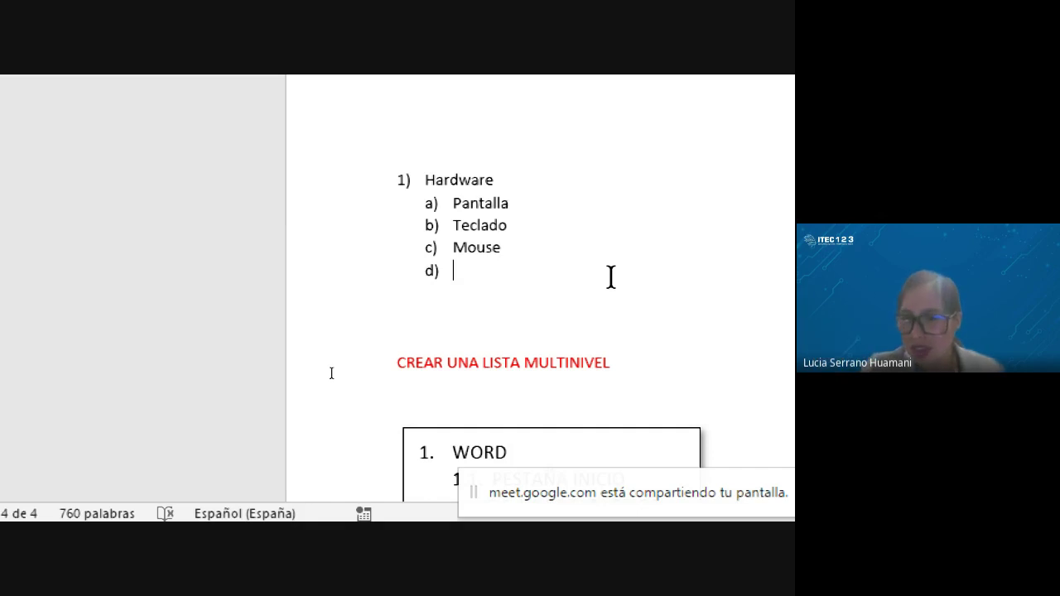
key("shift+Tab")
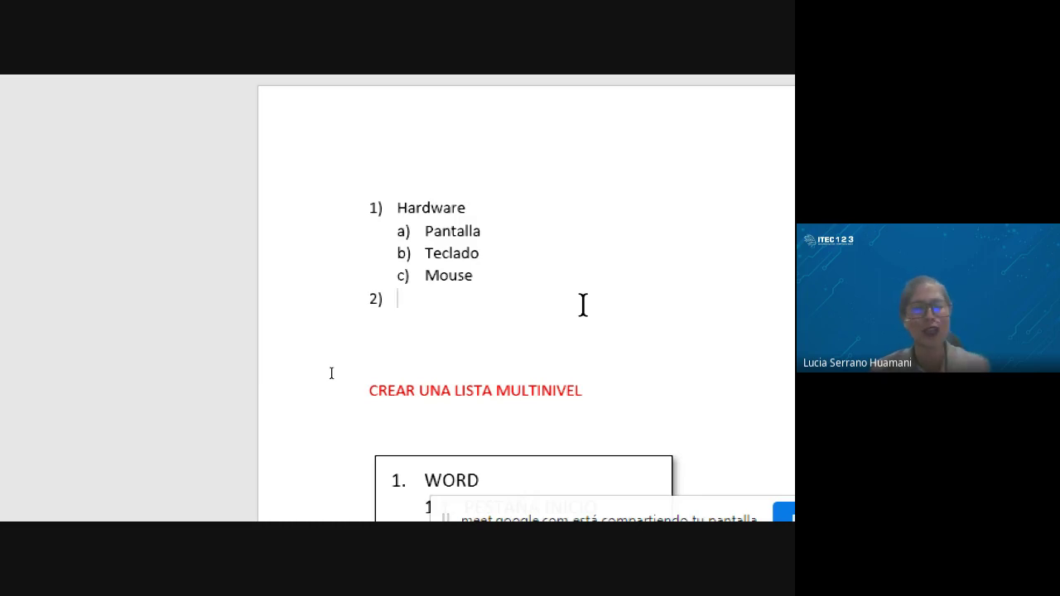
Step: Type 'Software' as the text of list item 2)
type("S")
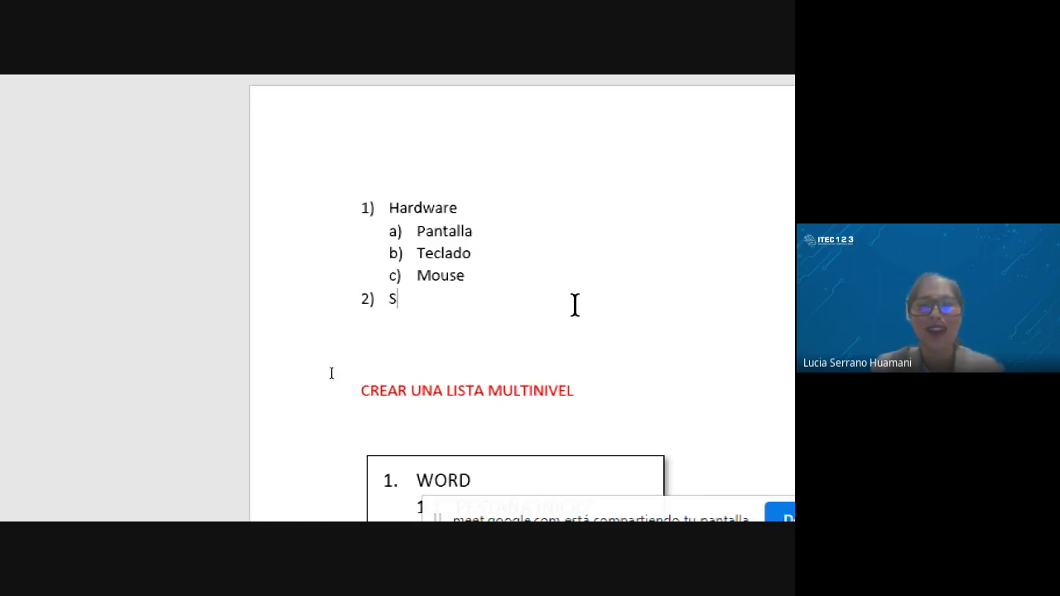
type("oftware")
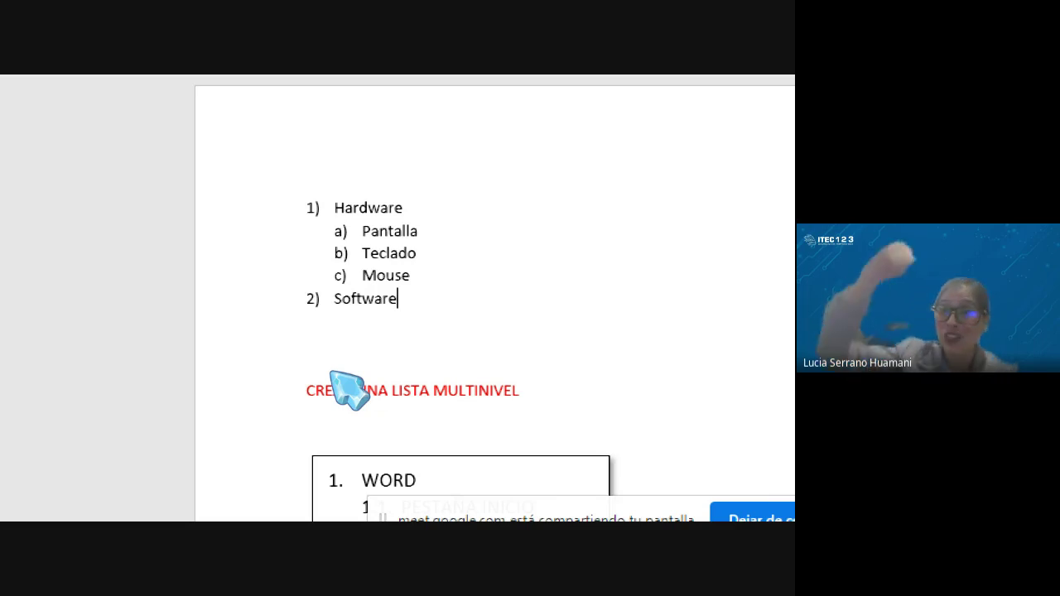
Step: Add 'Sistema operativo' as sub-item a) under Software and start sub-item b)
key("Return")
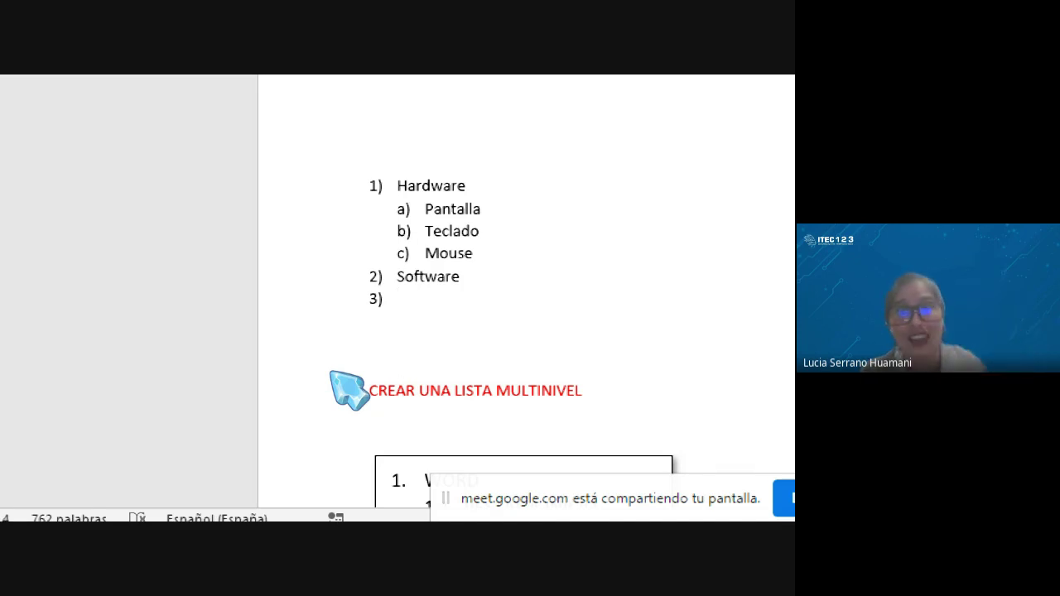
key("Tab")
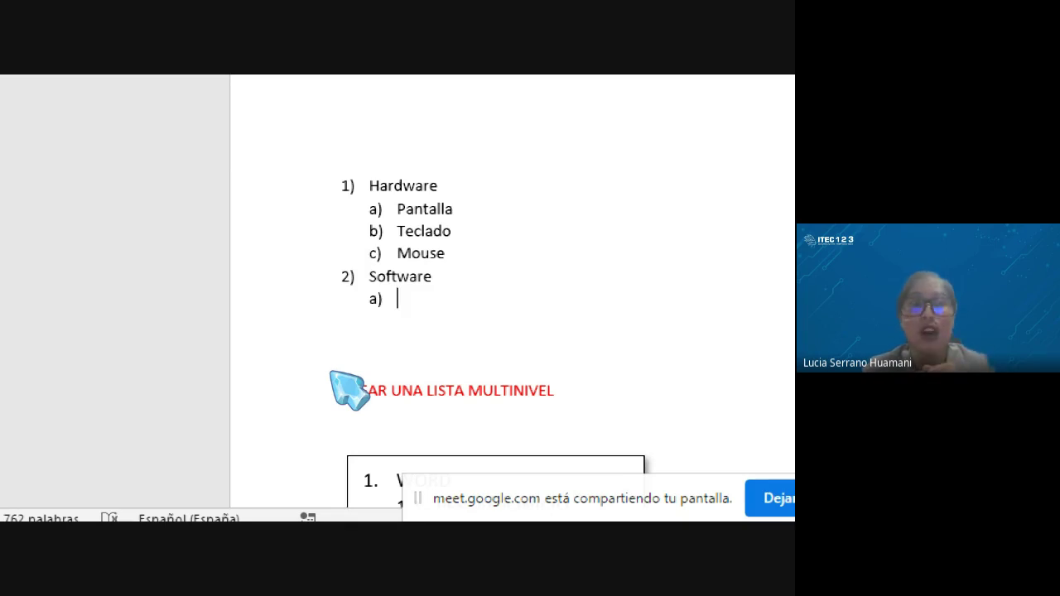
type("Sistem")
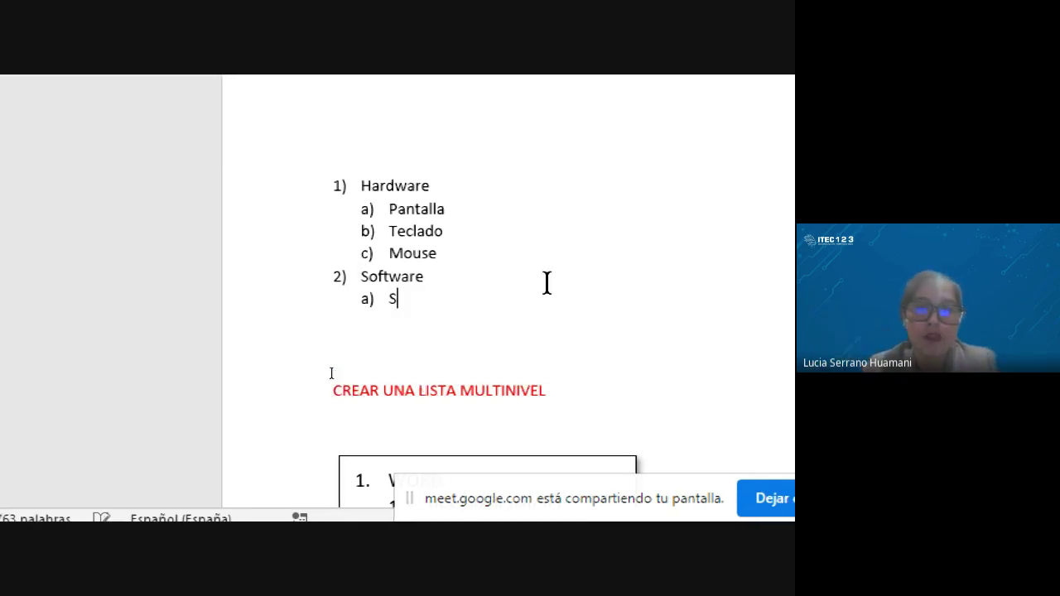
type("a operat")
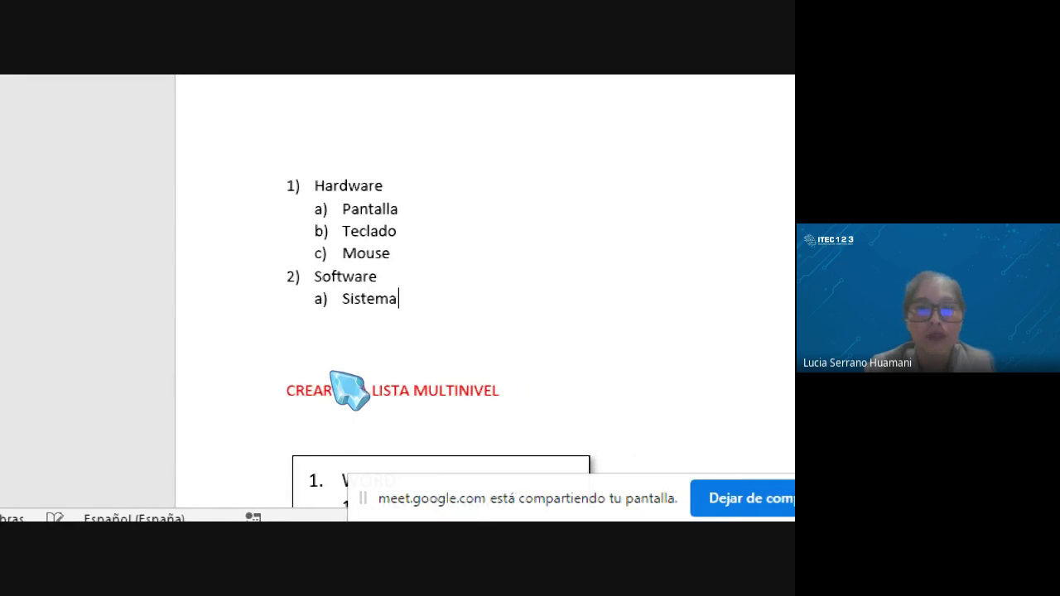
type("ivo")
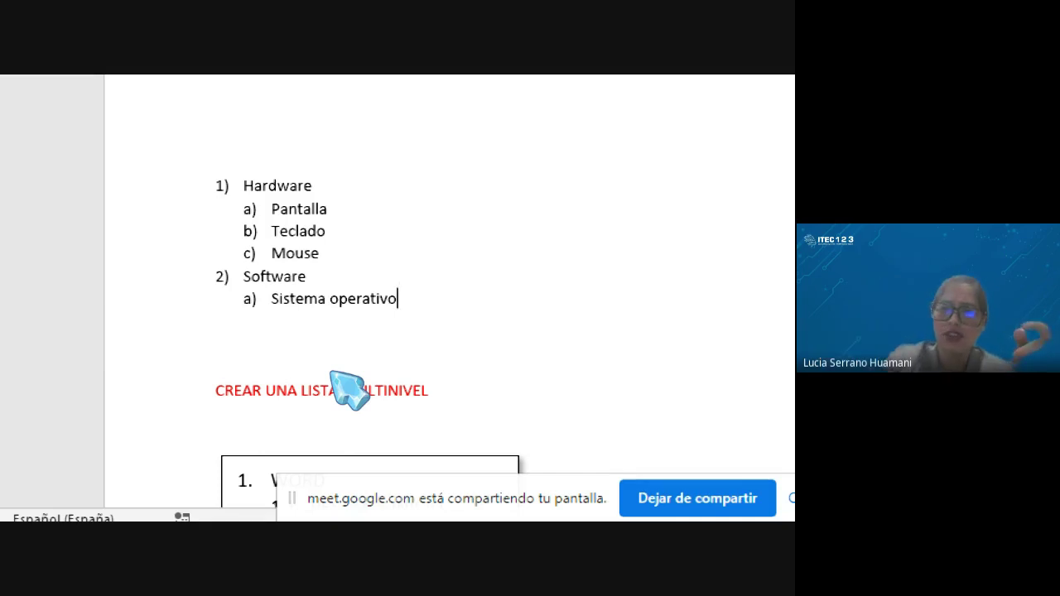
key("Return")
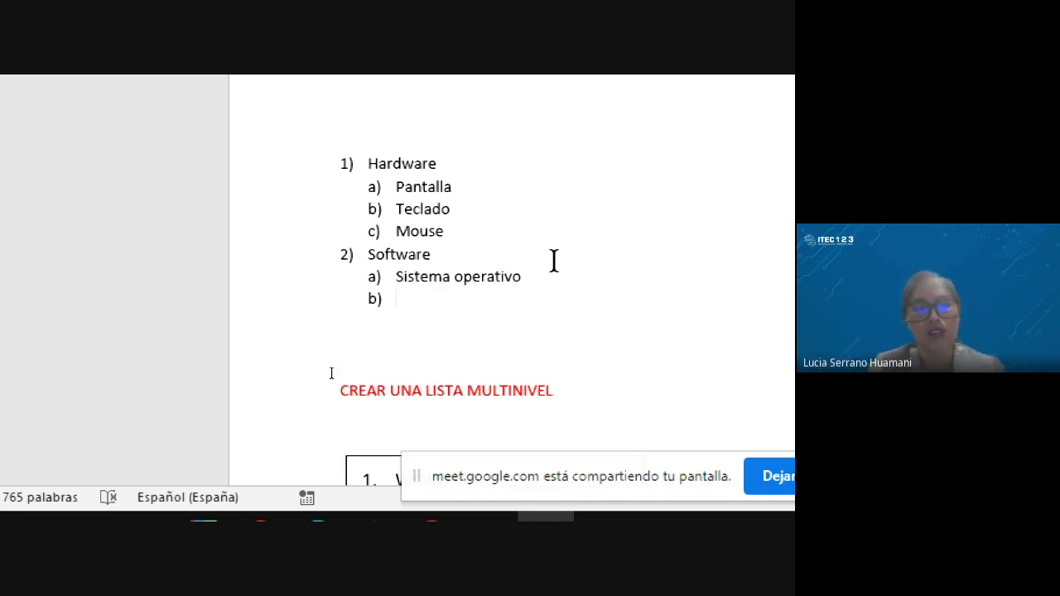
Step: Add 'Programas' as sub-item b), then end the list with an unnumbered empty line
type("Pro")
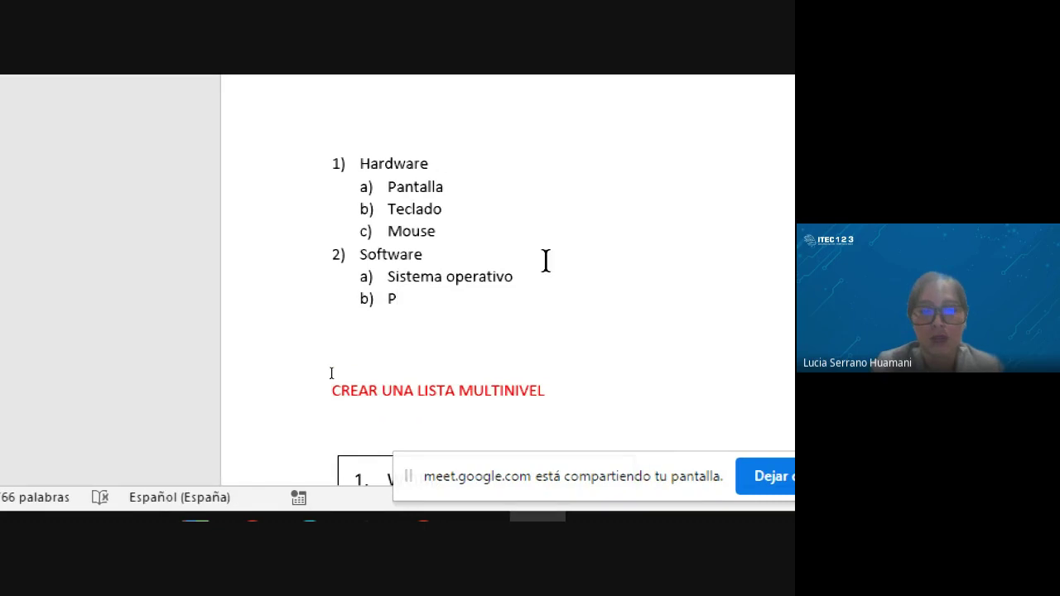
type("gramas")
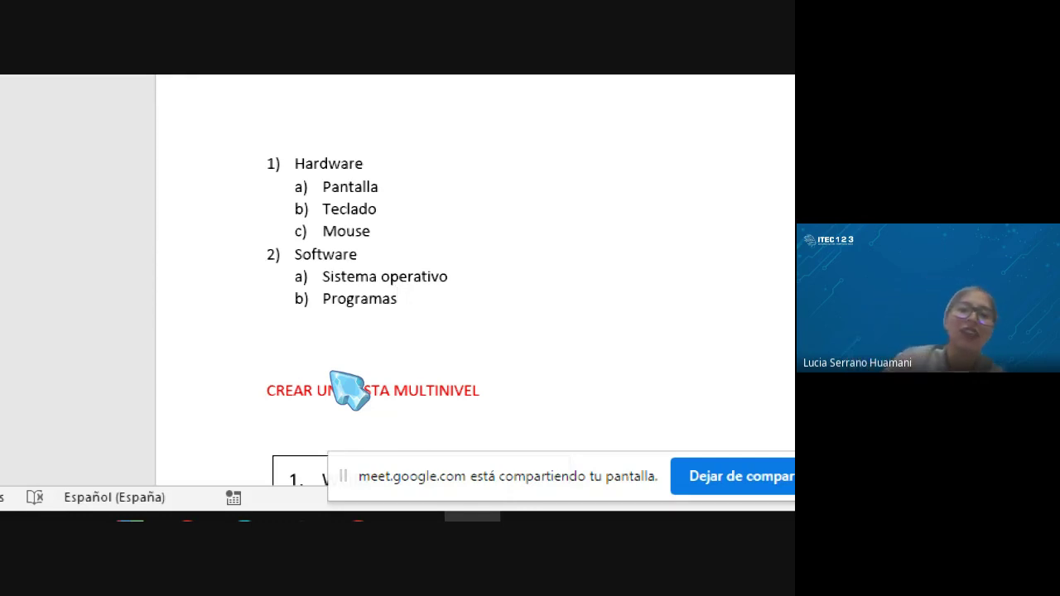
key("Return")
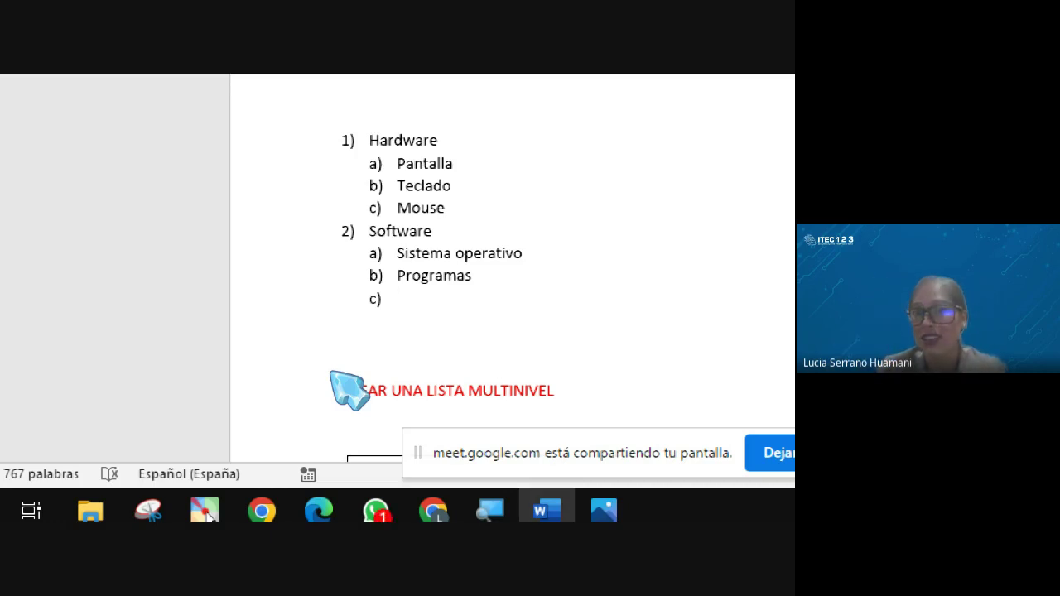
key("shift+Tab")
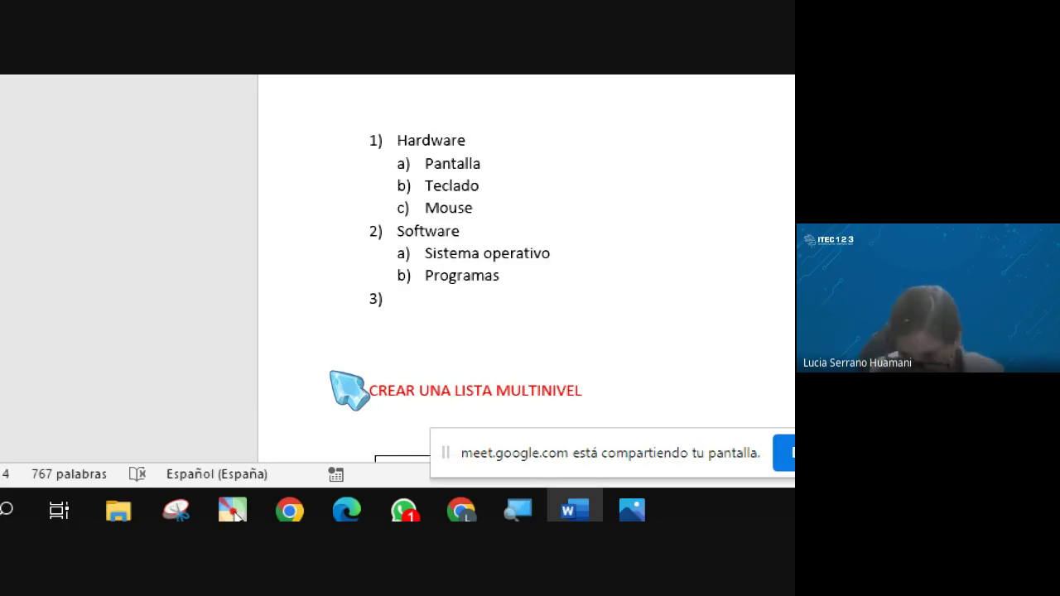
key("BackSpace")
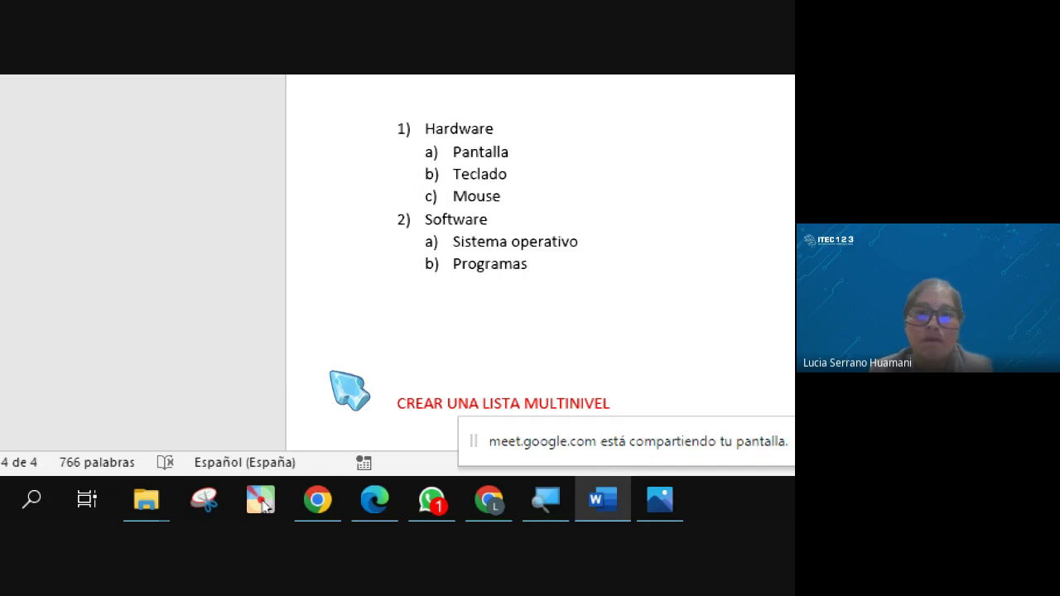
type("shshshshshsh")
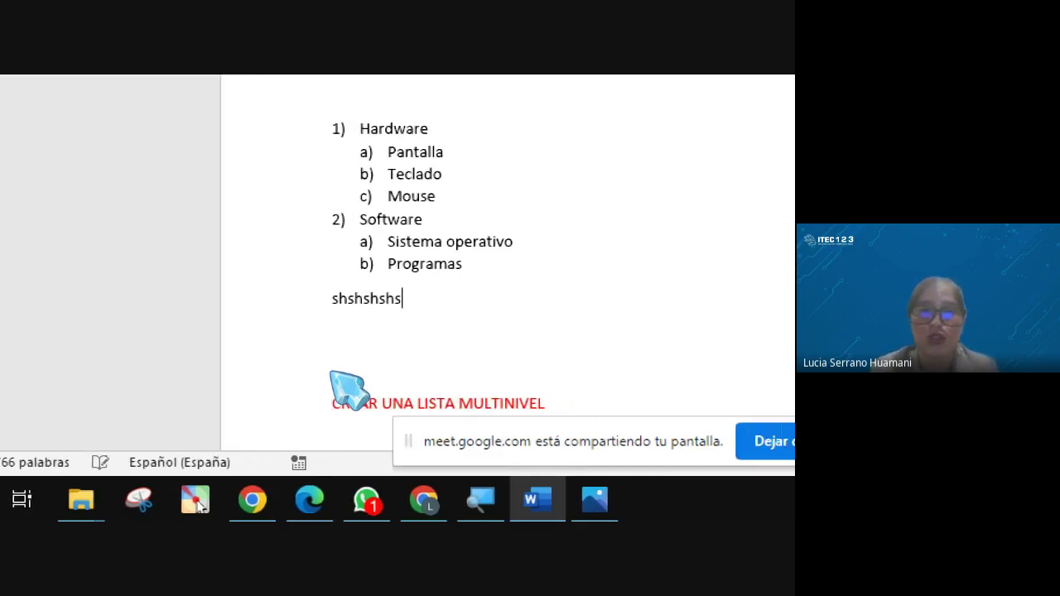
type("shshshshshshsh")
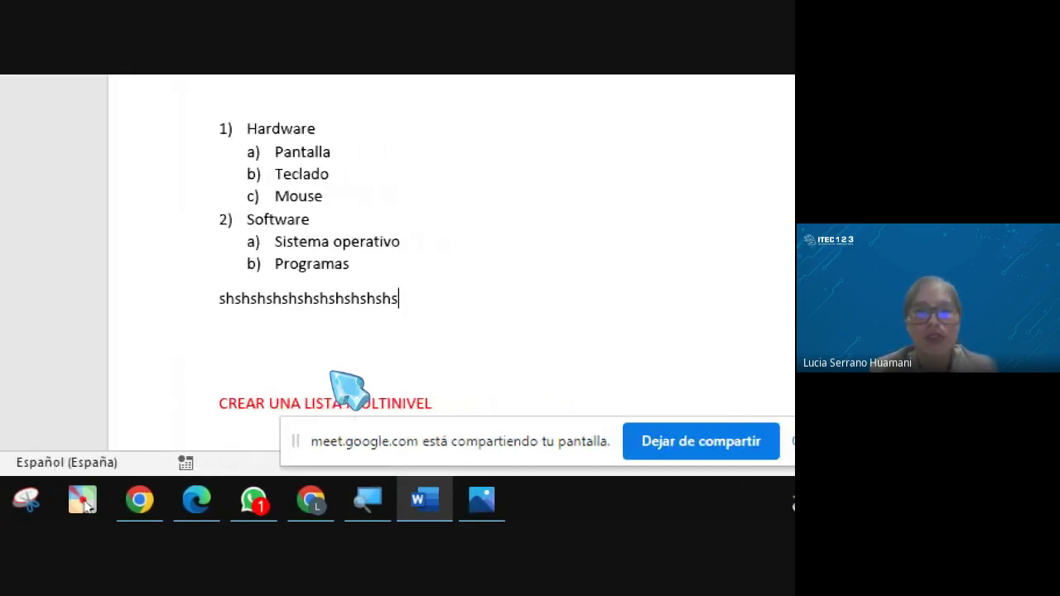
type("shshshsh")
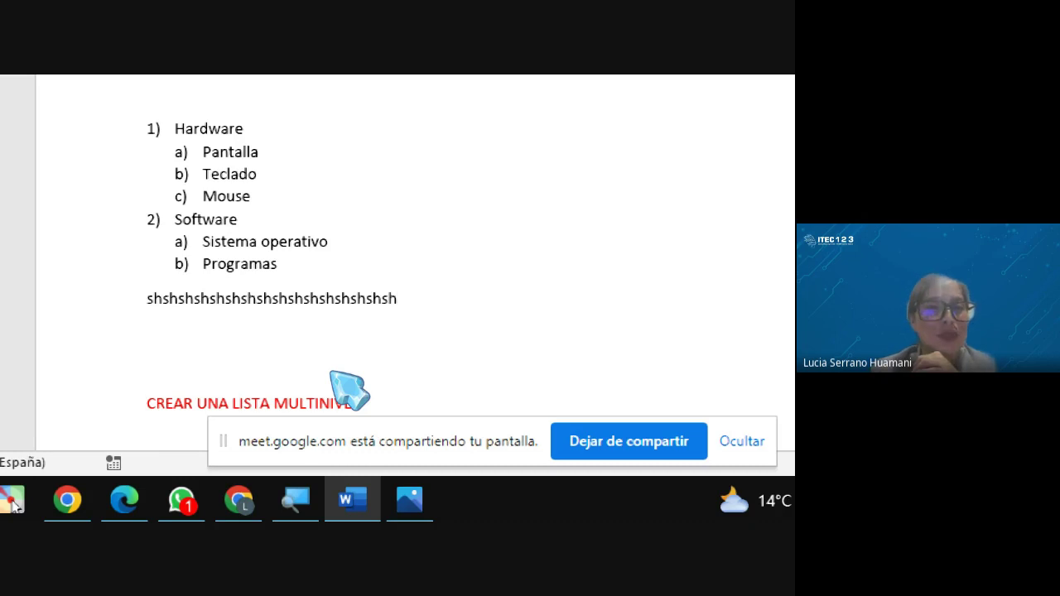
key("BackSpace")
key("BackSpace")
key("BackSpace")
key("BackSpace")
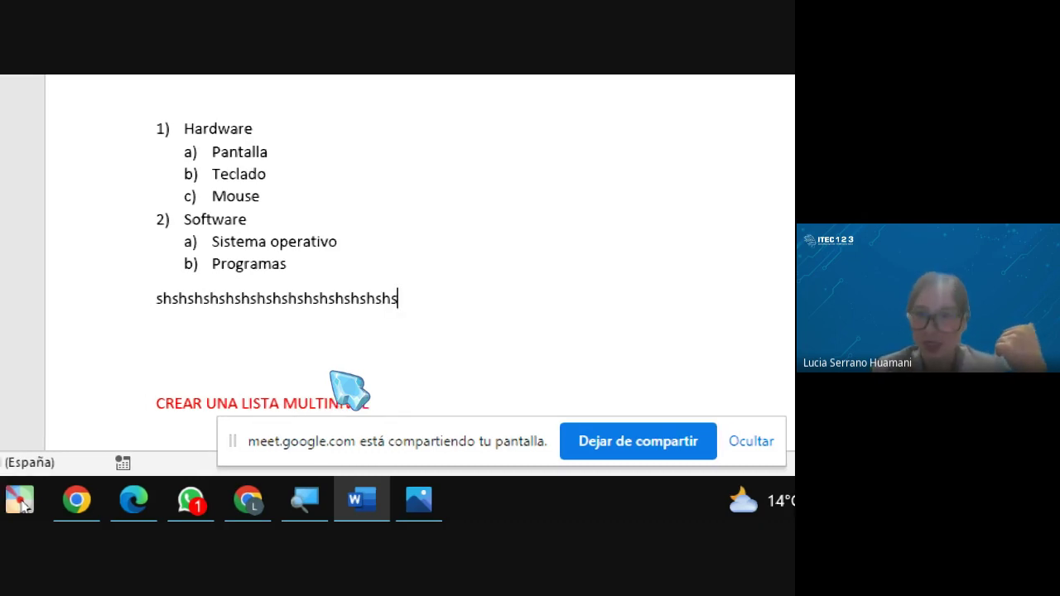
key("BackSpace")
key("BackSpace")
key("BackSpace")
key("BackSpace")
key("BackSpace")
key("BackSpace")
key("BackSpace")
key("BackSpace")
key("BackSpace")
key("BackSpace")
key("BackSpace")
key("BackSpace")
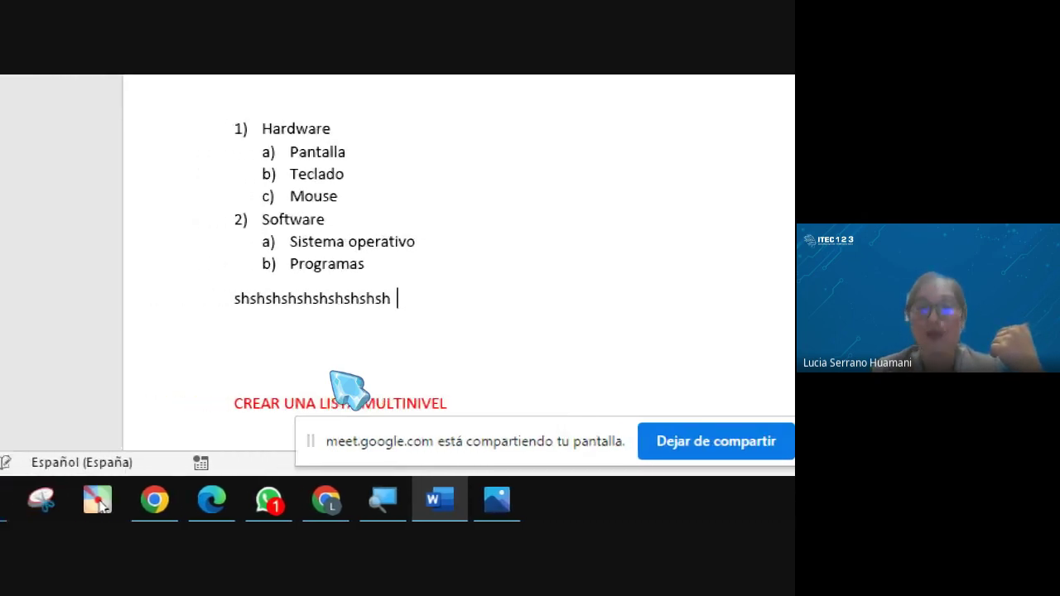
key("BackSpace")
key("BackSpace")
key("BackSpace")
key("BackSpace")
key("BackSpace")
key("BackSpace")
key("BackSpace")
key("BackSpace")
key("BackSpace")
key("BackSpace")
key("BackSpace")
key("BackSpace")
key("BackSpace")
key("BackSpace")
key("BackSpace")
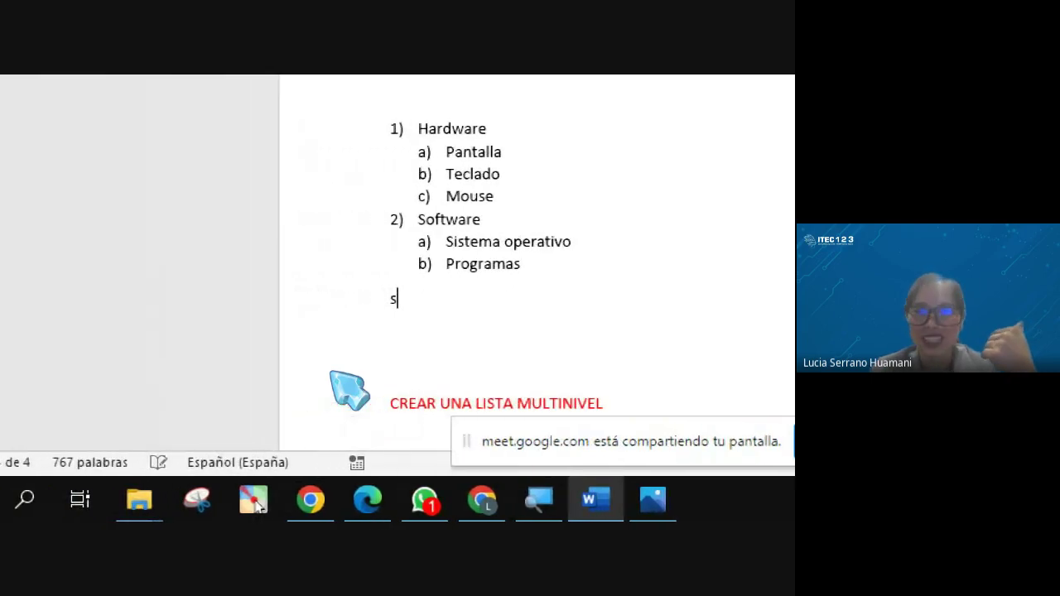
key("BackSpace")
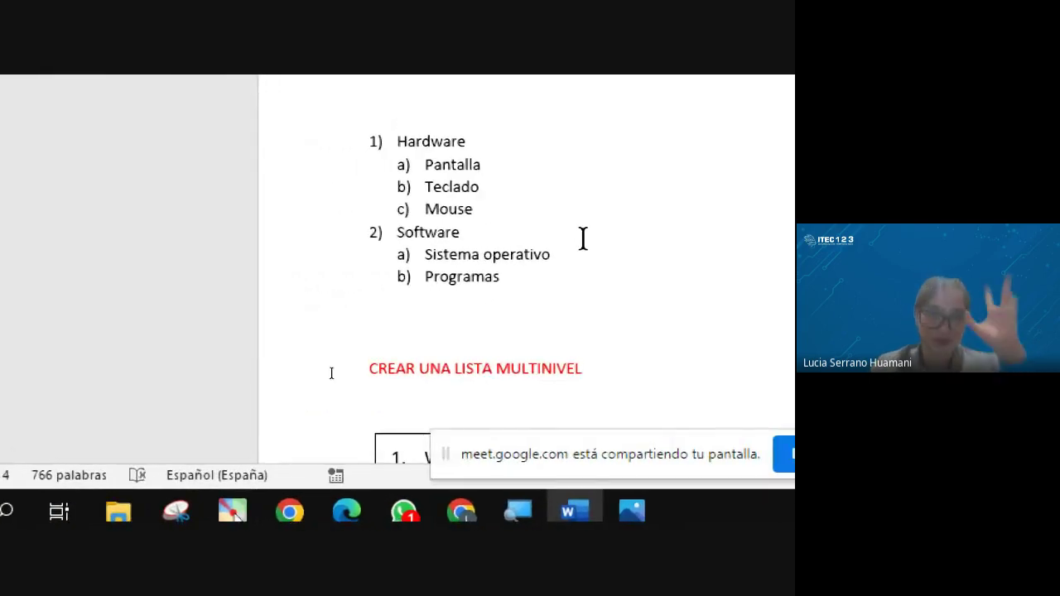
scroll(506, 287, "down", 1)
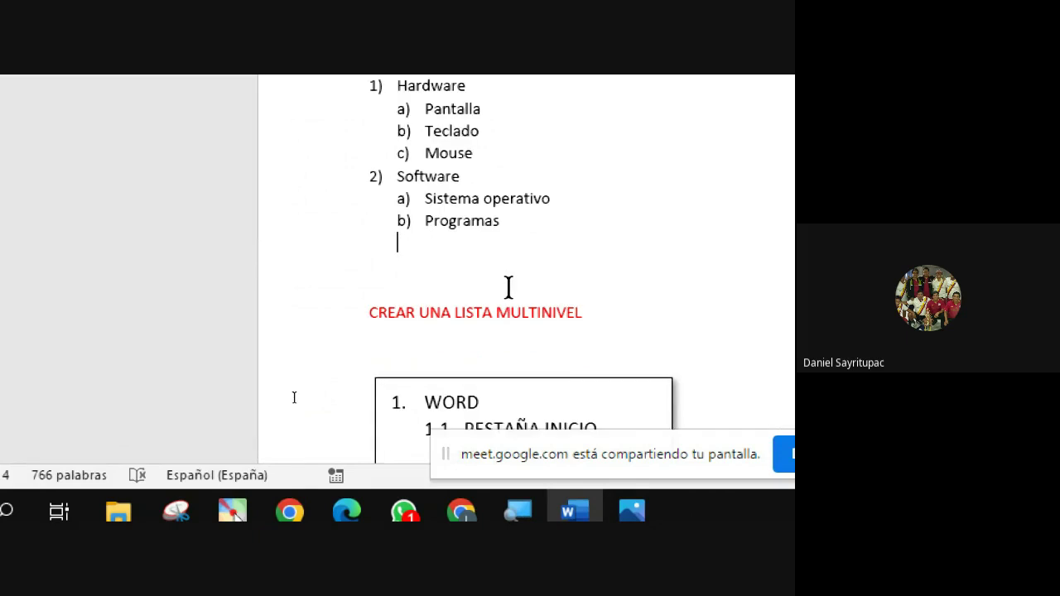
scroll(526, 284, "up", 1)
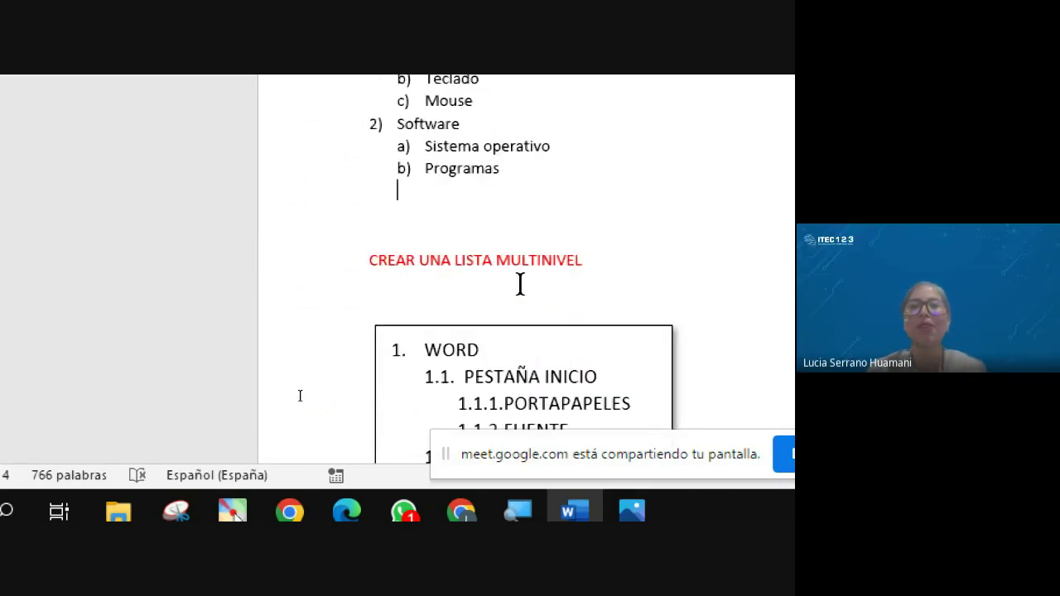
scroll(519, 284, "down", 2)
scroll(520, 286, "down", 2)
scroll(522, 290, "down", 1)
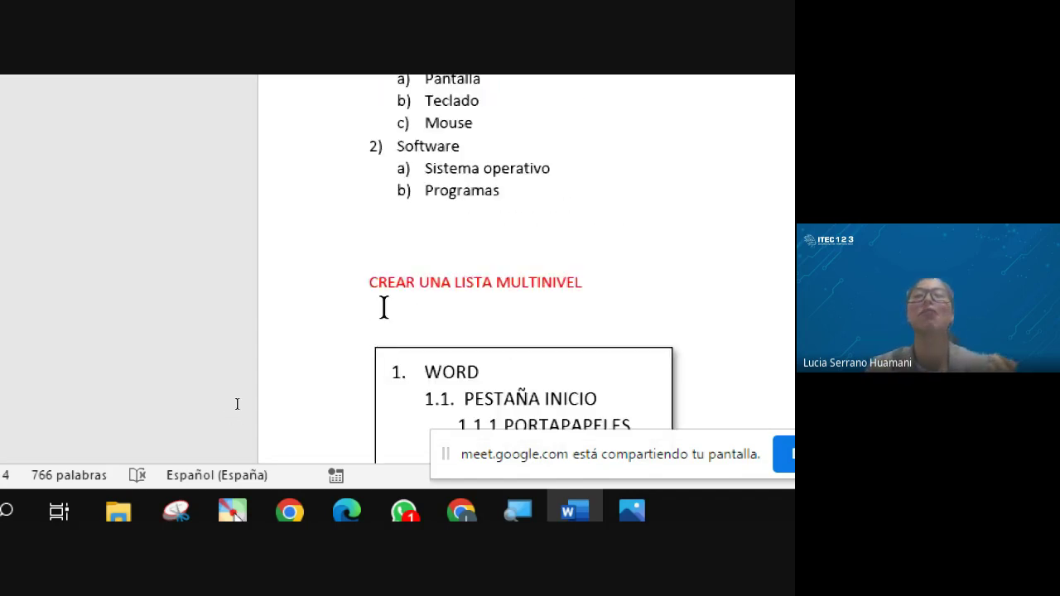
scroll(381, 310, "up", 6)
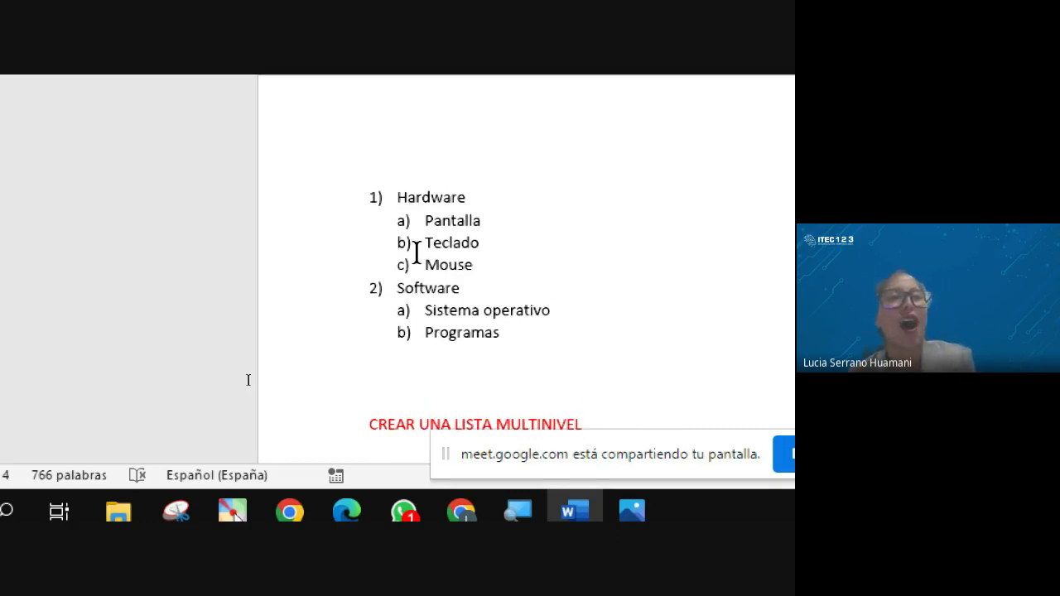
scroll(416, 252, "down", 3)
scroll(417, 252, "down", 3)
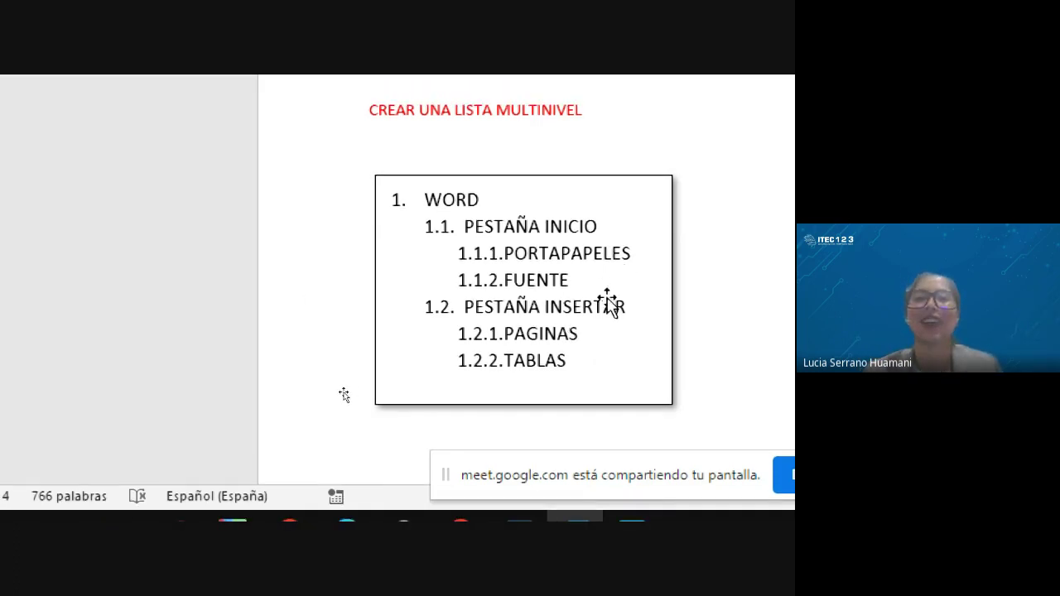
scroll(607, 302, "down", 3)
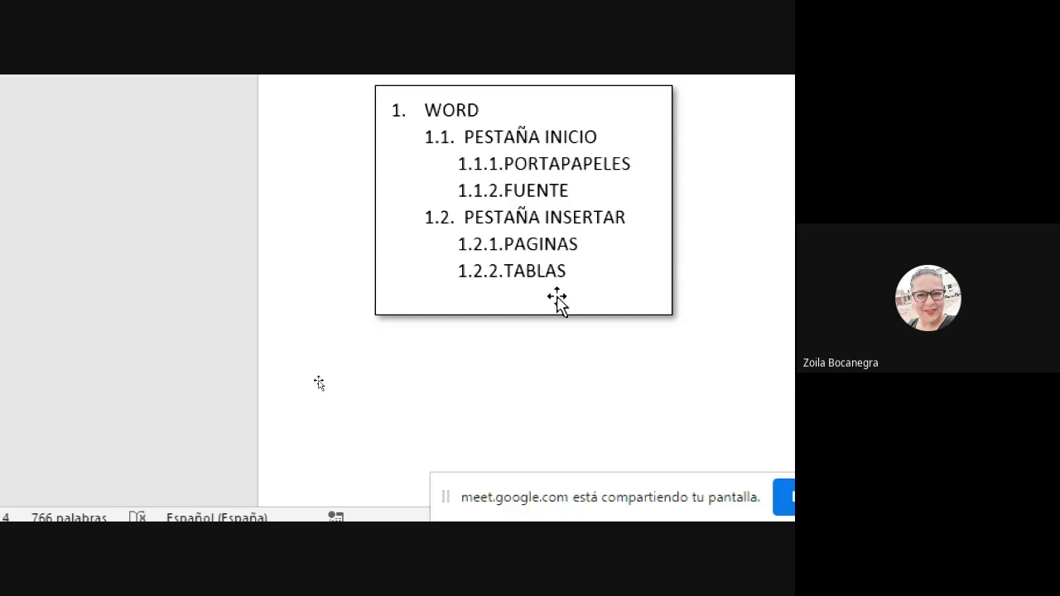
scroll(557, 300, "up", 2)
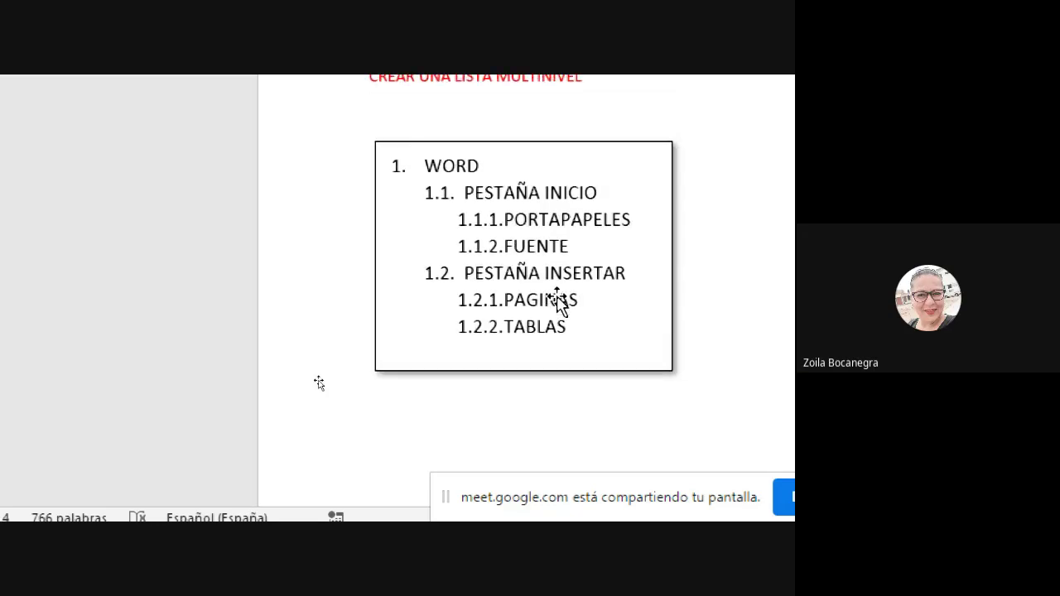
scroll(557, 300, "up", 9)
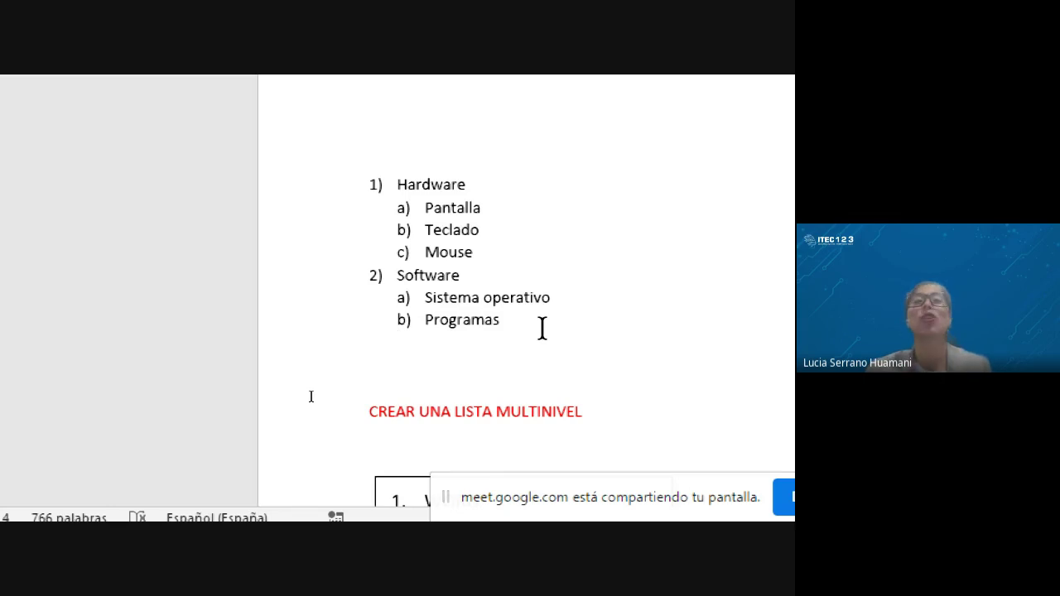
Step: Delete the Software, Sistema operativo and Programas items, leaving an empty top-level item 2) after Hardware
left_click(512, 325)
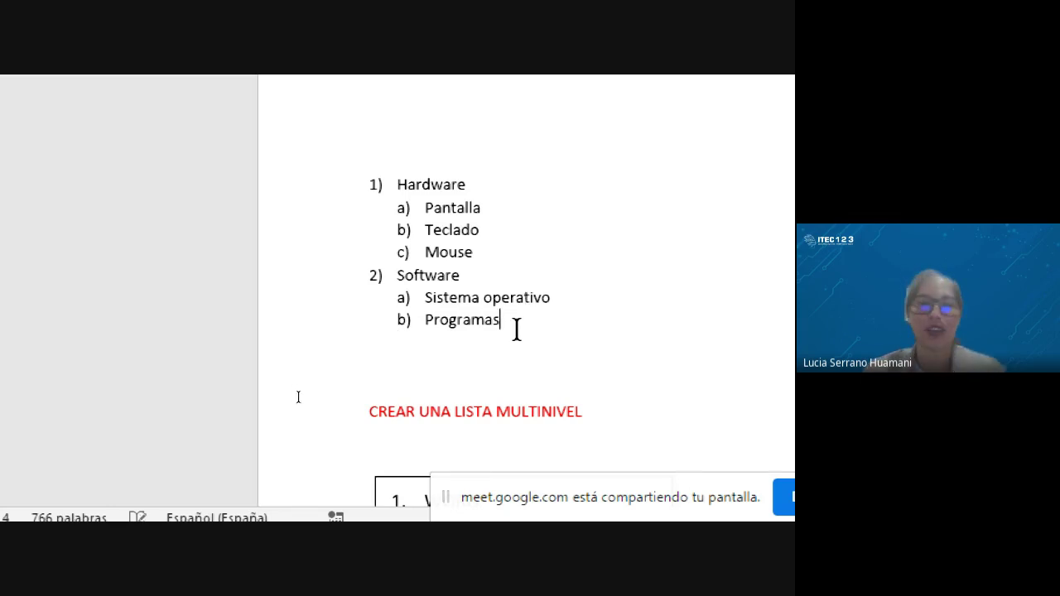
key("BackSpace")
key("BackSpace")
key("BackSpace")
key("BackSpace")
key("BackSpace")
key("BackSpace")
key("BackSpace")
key("BackSpace")
key("BackSpace")
key("BackSpace")
key("BackSpace")
key("BackSpace")
key("BackSpace")
key("BackSpace")
key("BackSpace")
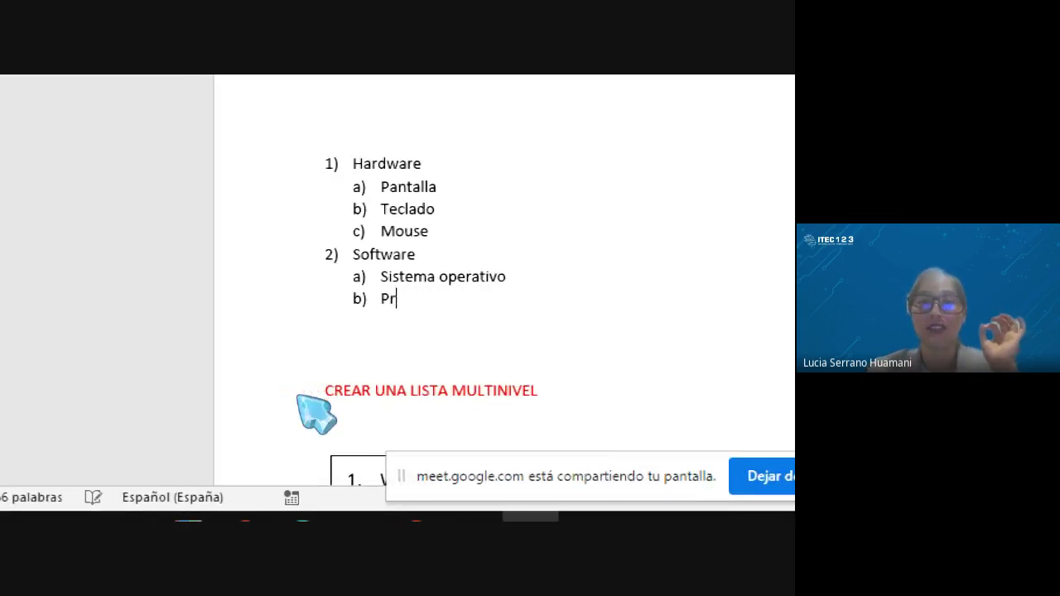
key("BackSpace")
key("BackSpace")
key("BackSpace")
key("BackSpace")
key("BackSpace")
key("BackSpace")
key("BackSpace")
key("BackSpace")
key("BackSpace")
key("BackSpace")
key("BackSpace")
key("BackSpace")
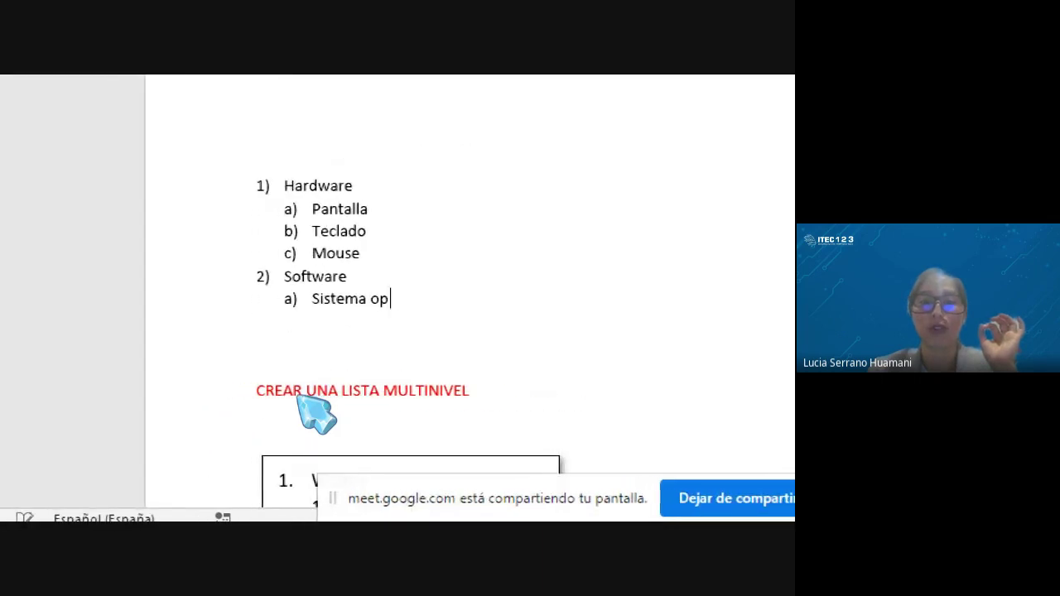
key("BackSpace")
key("BackSpace")
key("BackSpace")
key("BackSpace")
key("BackSpace")
key("BackSpace")
key("BackSpace")
key("BackSpace")
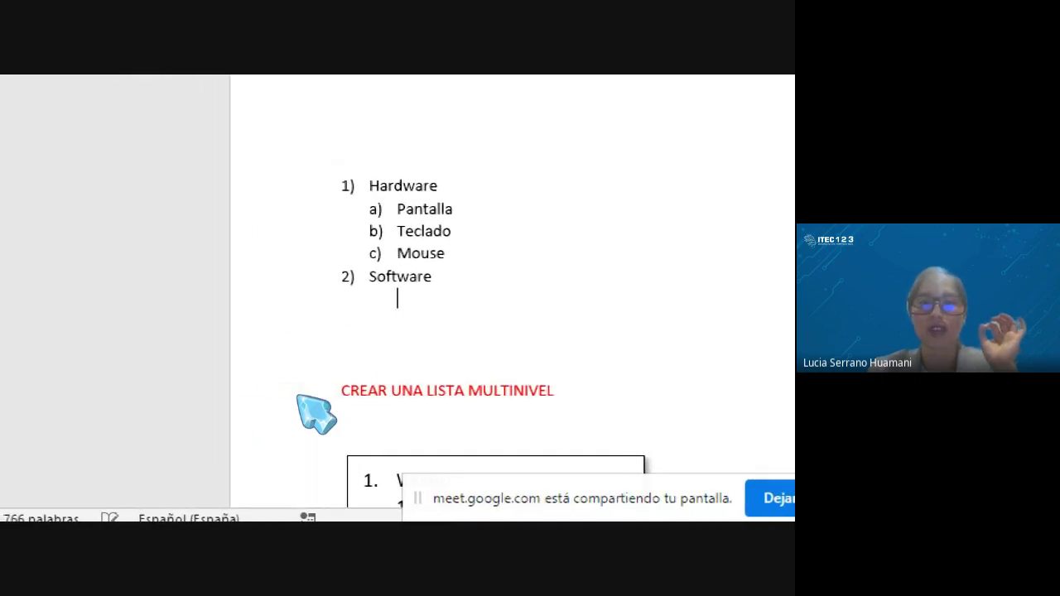
key("BackSpace")
key("BackSpace")
key("BackSpace")
key("BackSpace")
key("BackSpace")
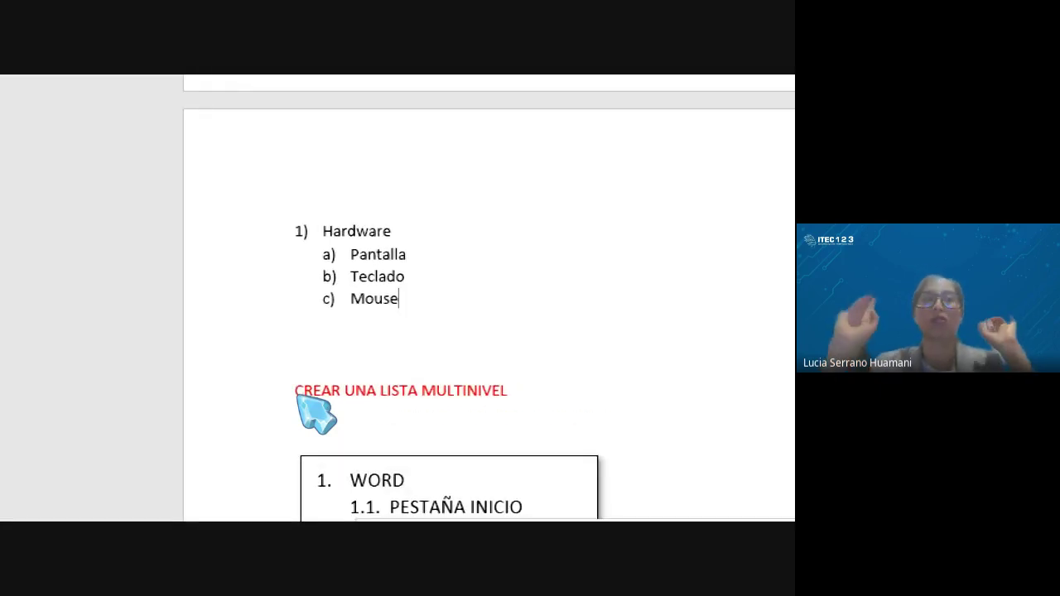
key("Return")
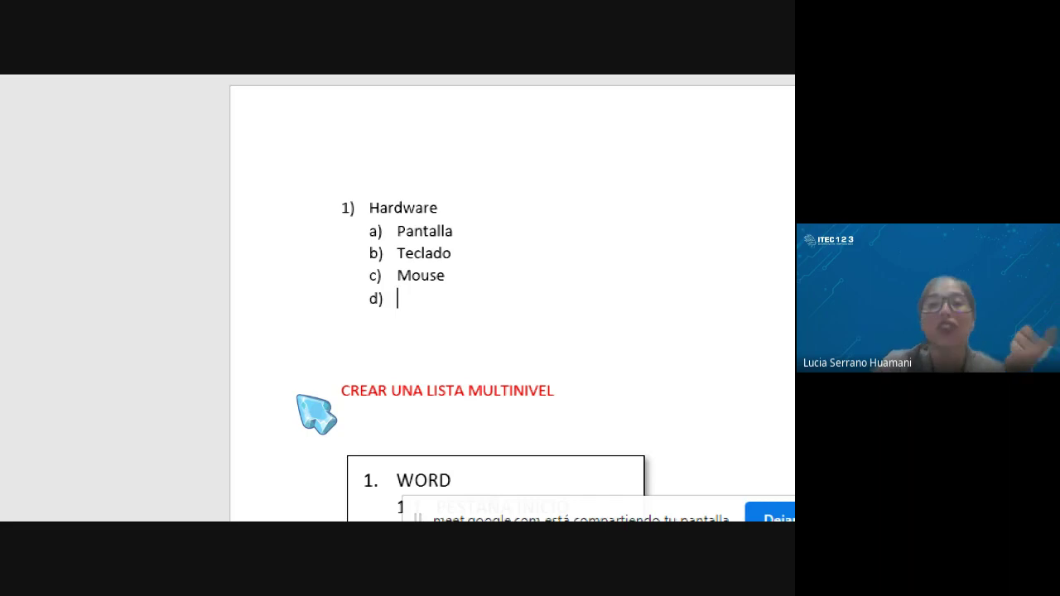
key("shift+Tab")
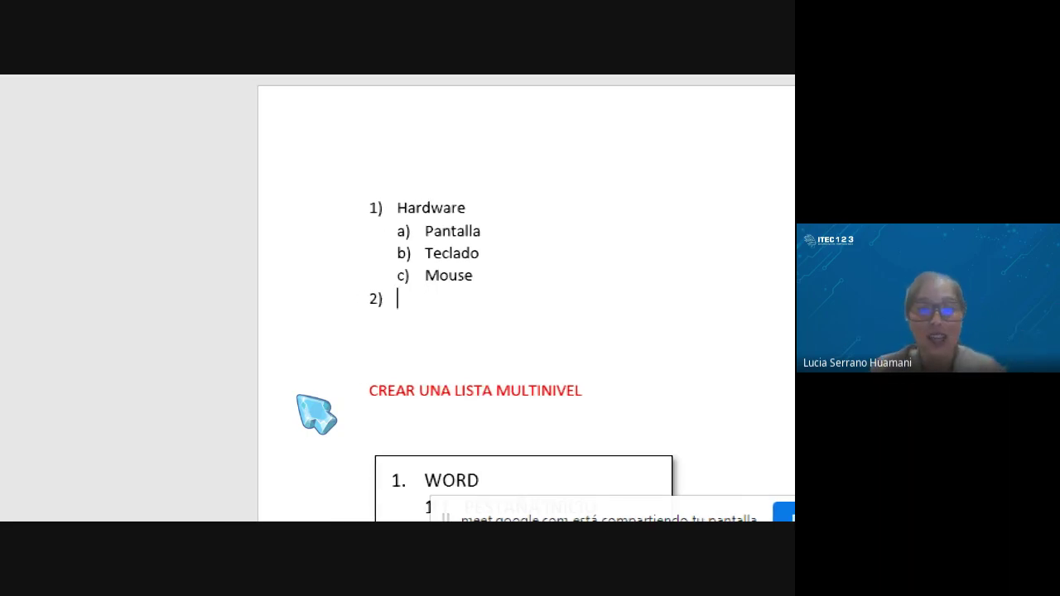
Step: Type 'Software' as item 2) and start an empty item 3) below it
type("softe")
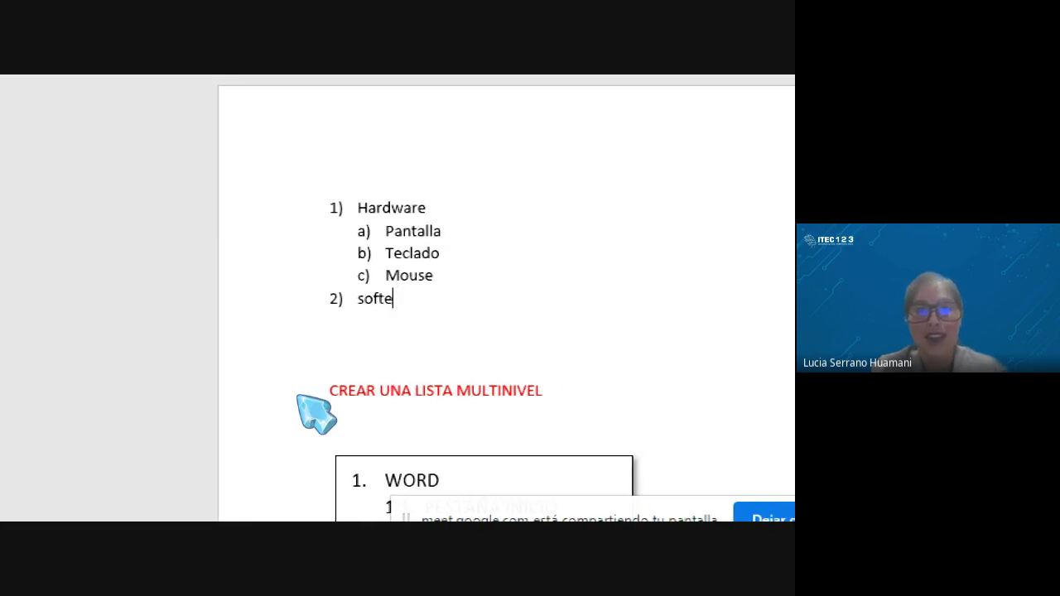
key("BackSpace")
type("ware")
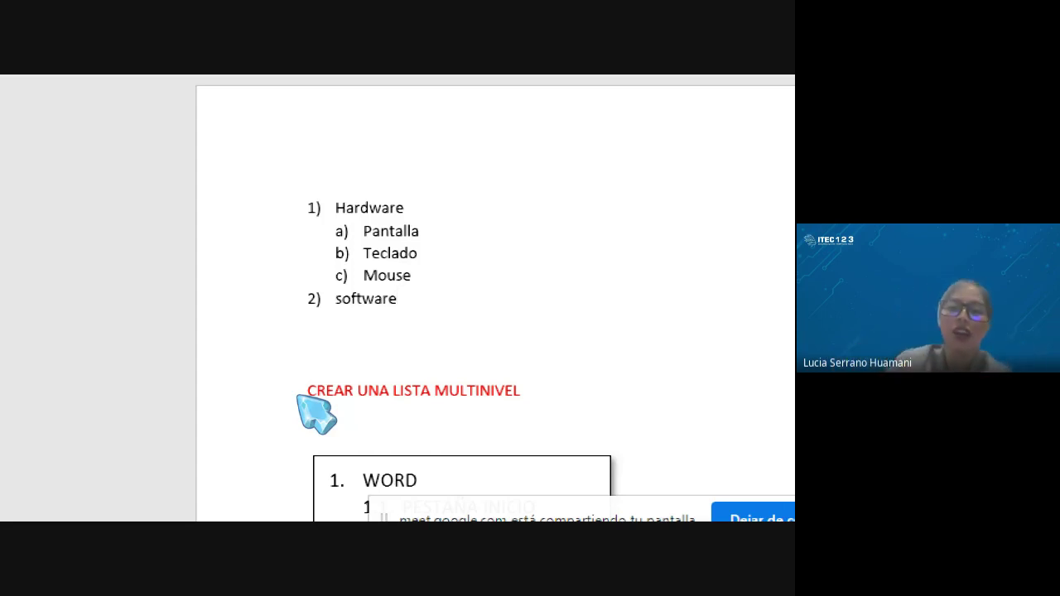
key("Return")
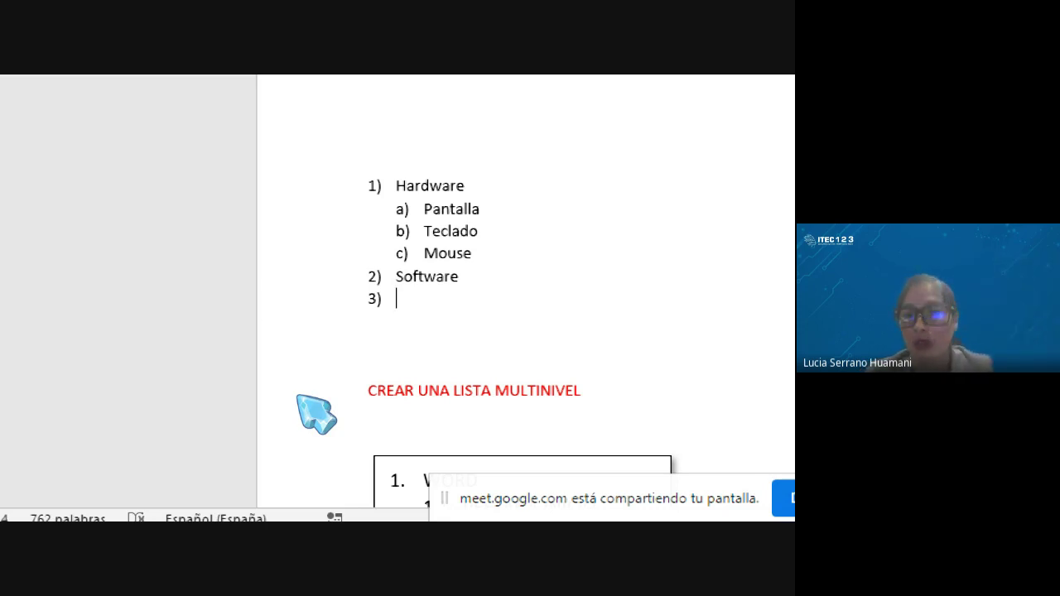
Step: Add sub-items a) S.O and b) Programas under Software, then promote the next empty item to top level
key("Tab")
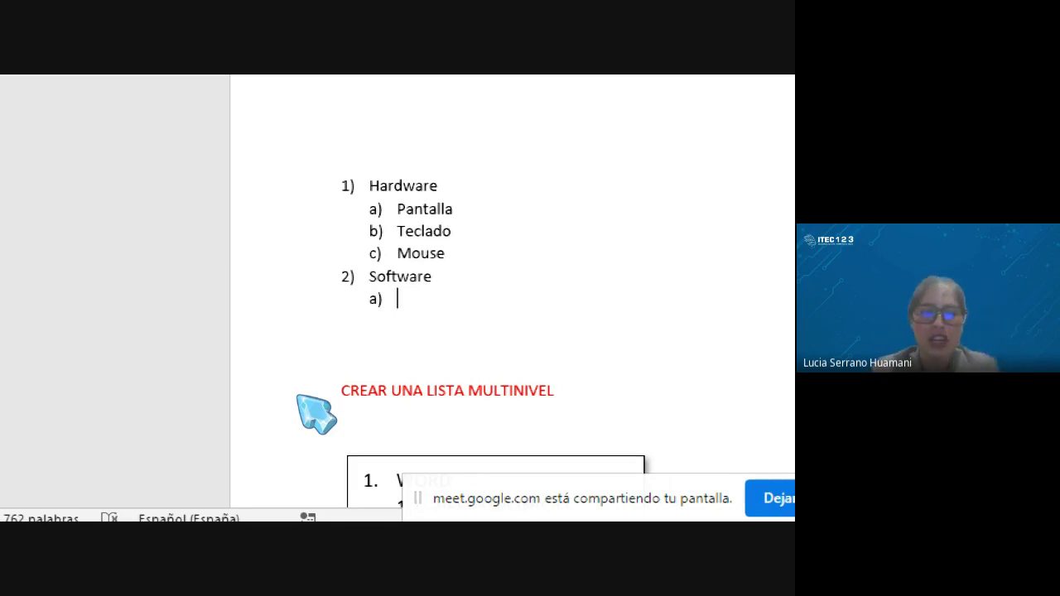
type("S.o")
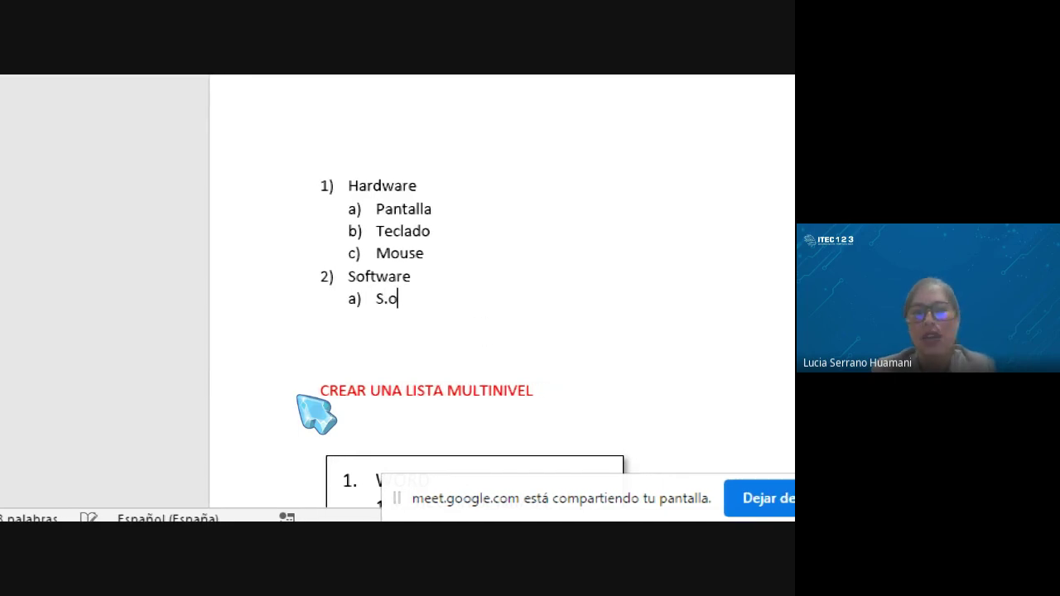
key("BackSpace")
key("BackSpace")
type(".O")
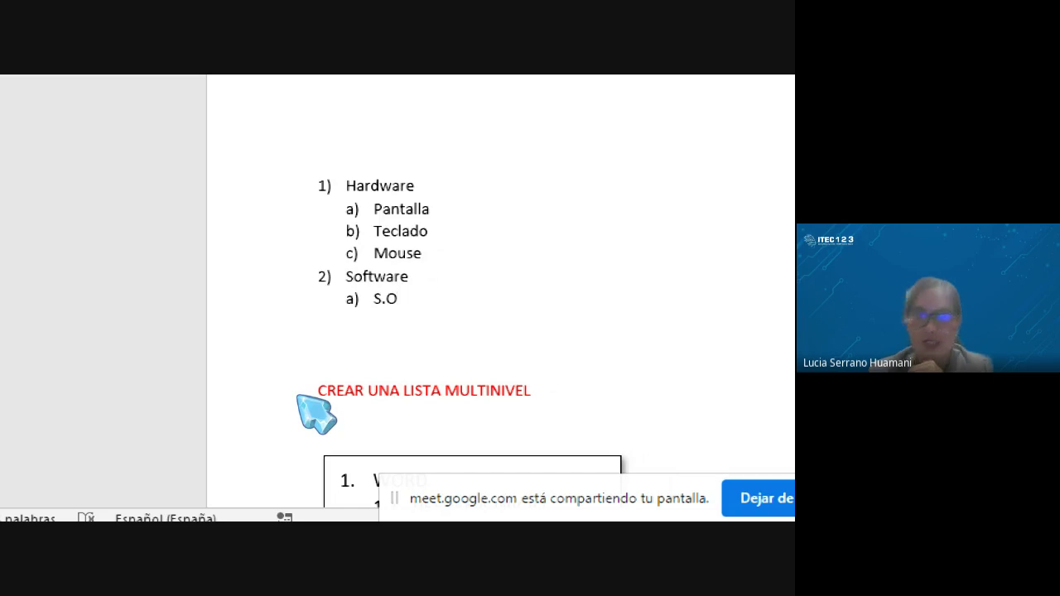
key("Return")
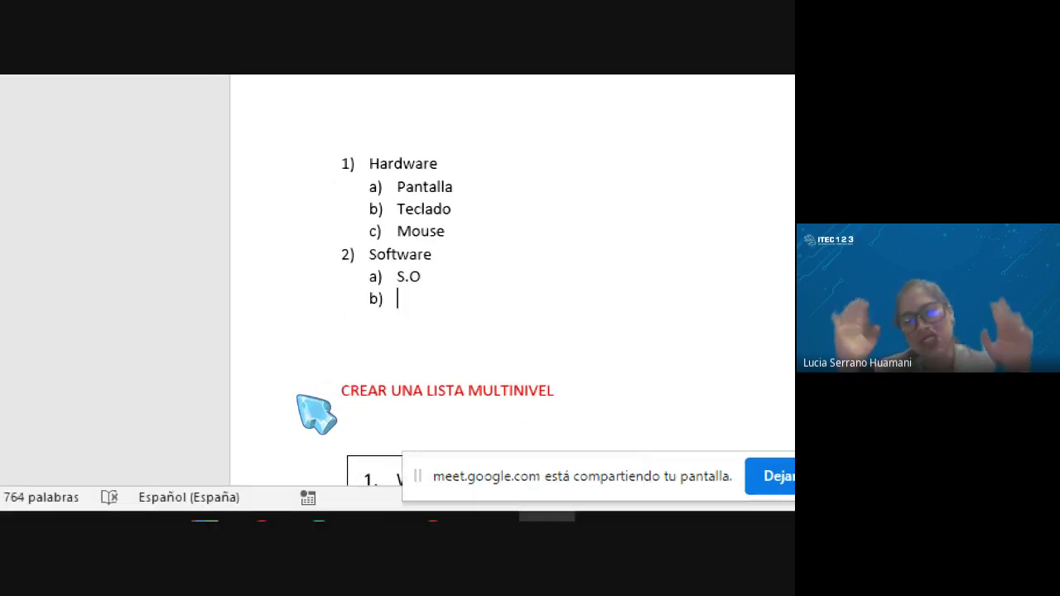
type("p")
key("BackSpace")
type("Progr")
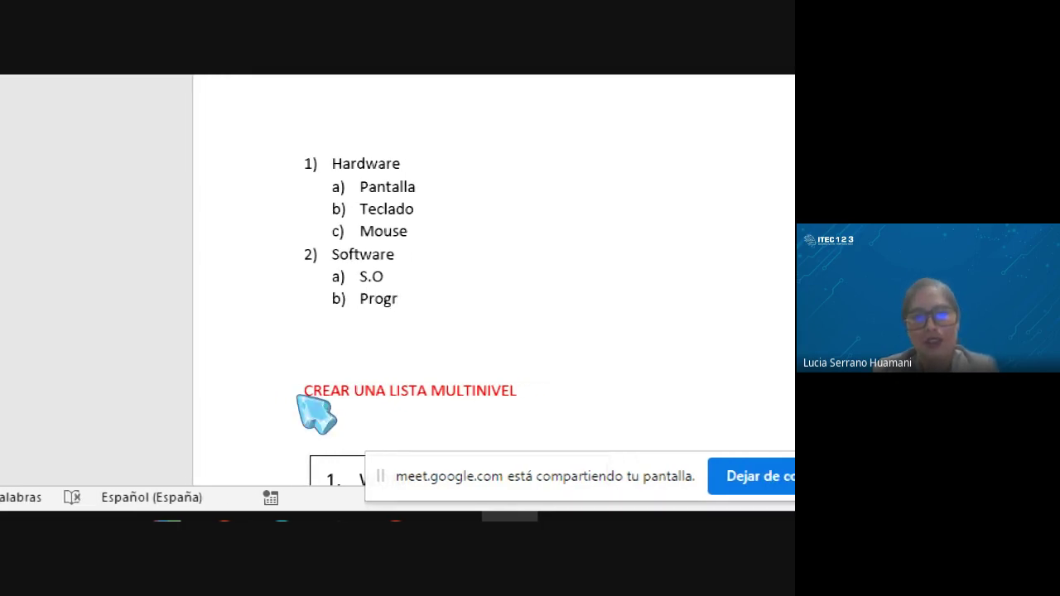
type("amas")
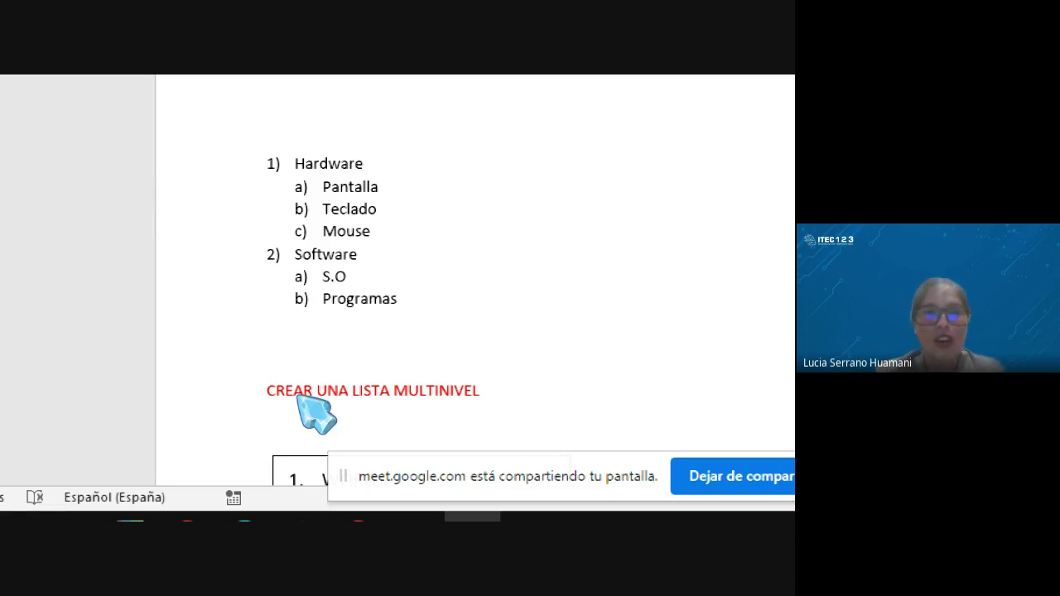
key("Return")
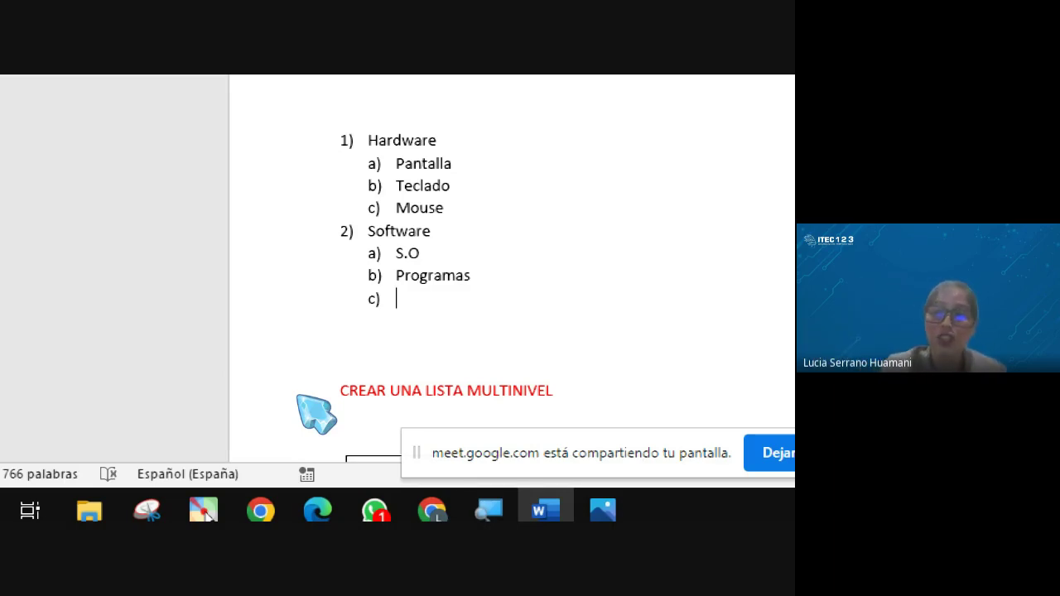
key("shift+Tab")
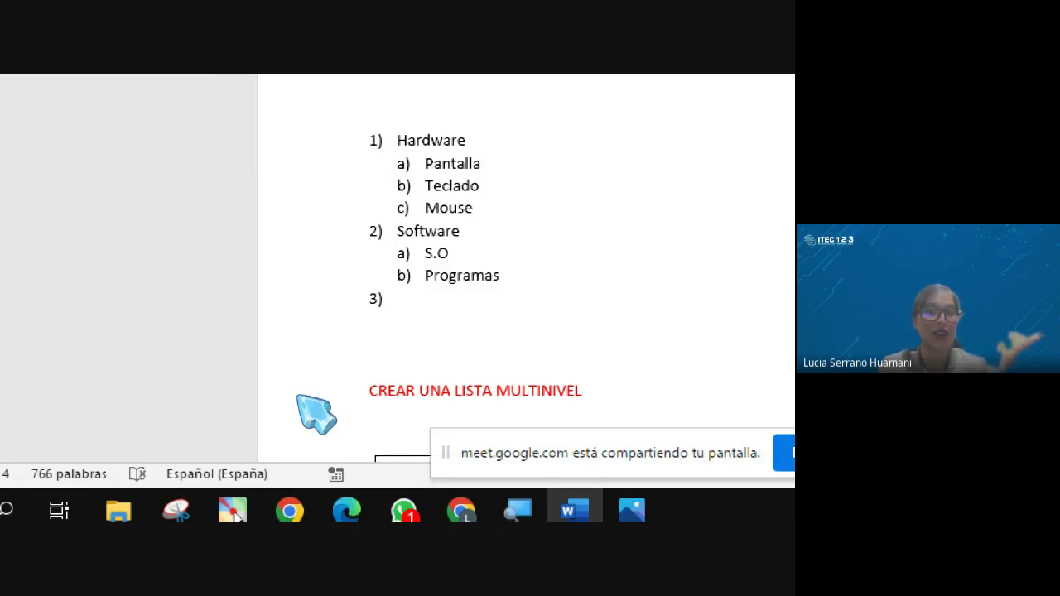
Step: Remove the numbering from the empty third item and move to the empty line below the boxed WORD outline
key("BackSpace")
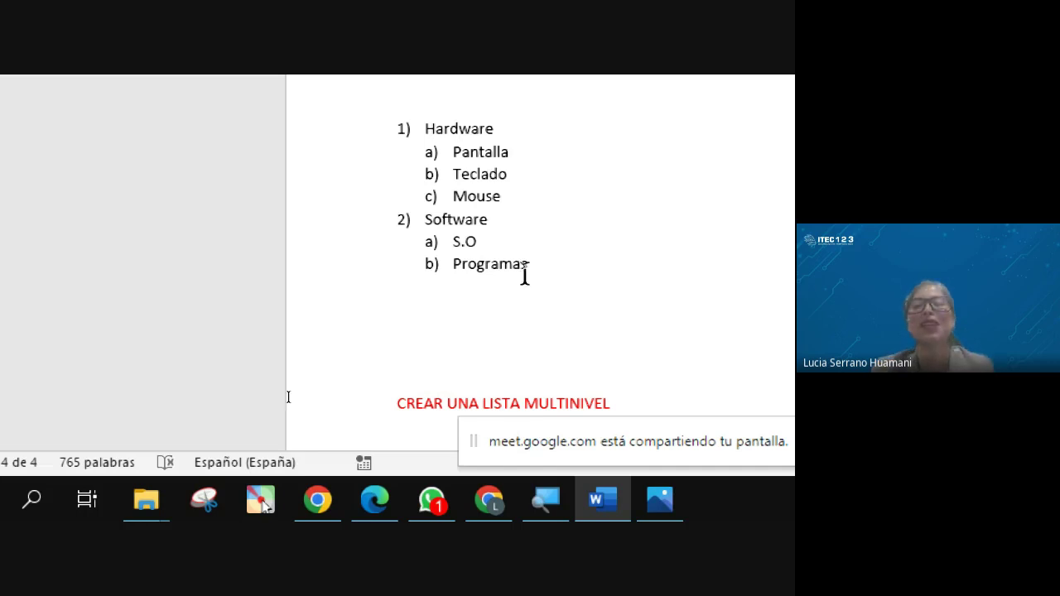
scroll(539, 274, "down", 5)
scroll(538, 269, "down", 1)
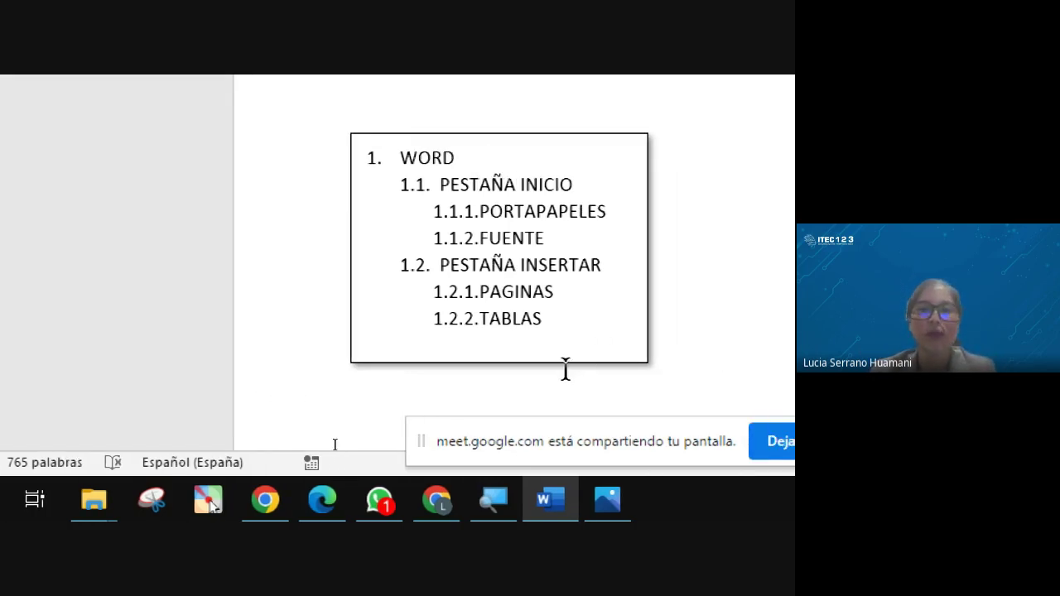
scroll(565, 367, "down", 1)
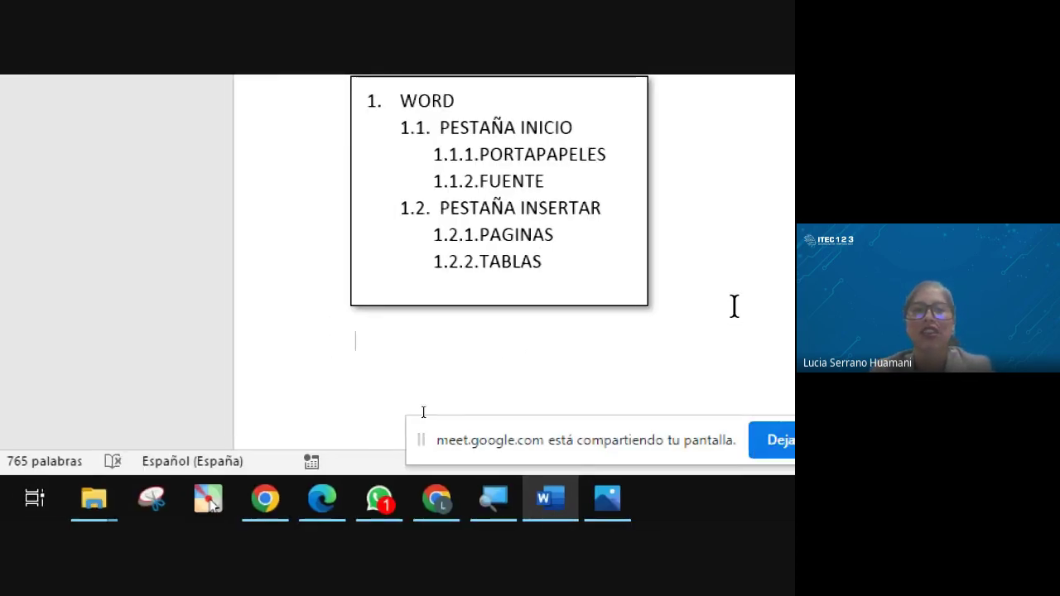
left_click(184, 397)
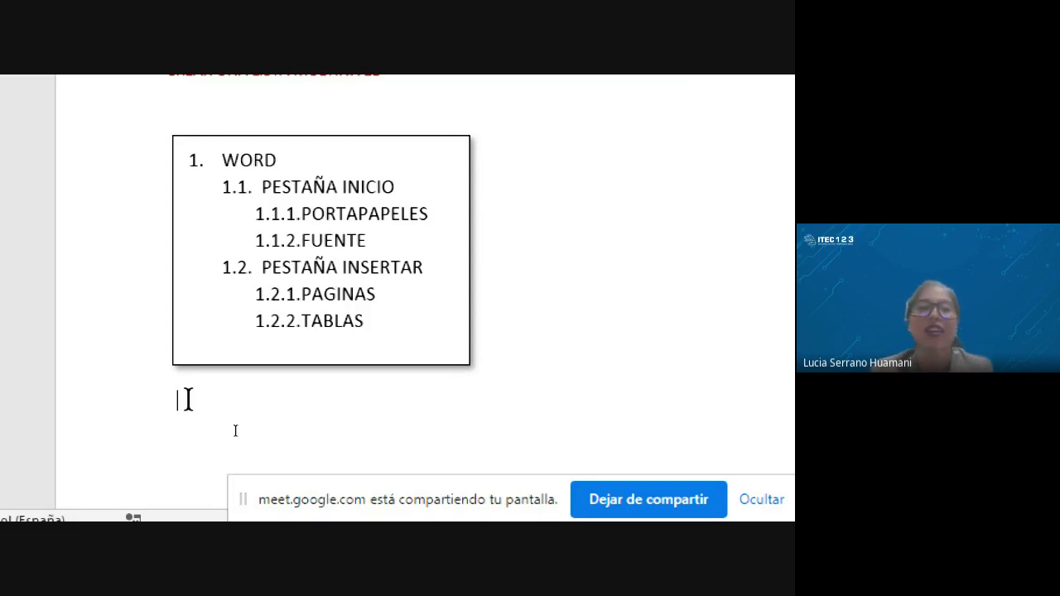
scroll(192, 383, "down", 2)
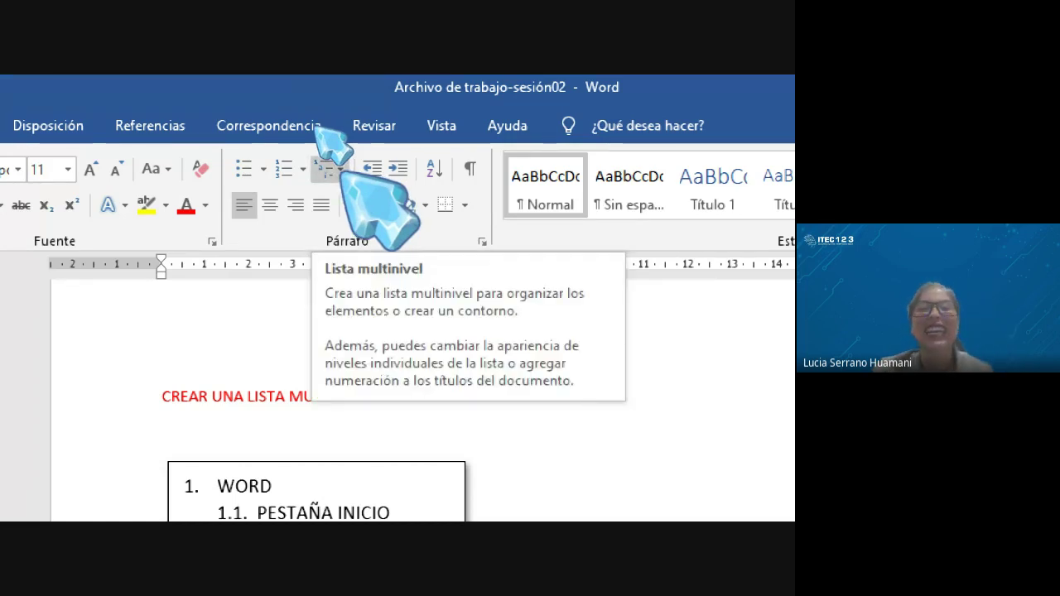
left_click(327, 168)
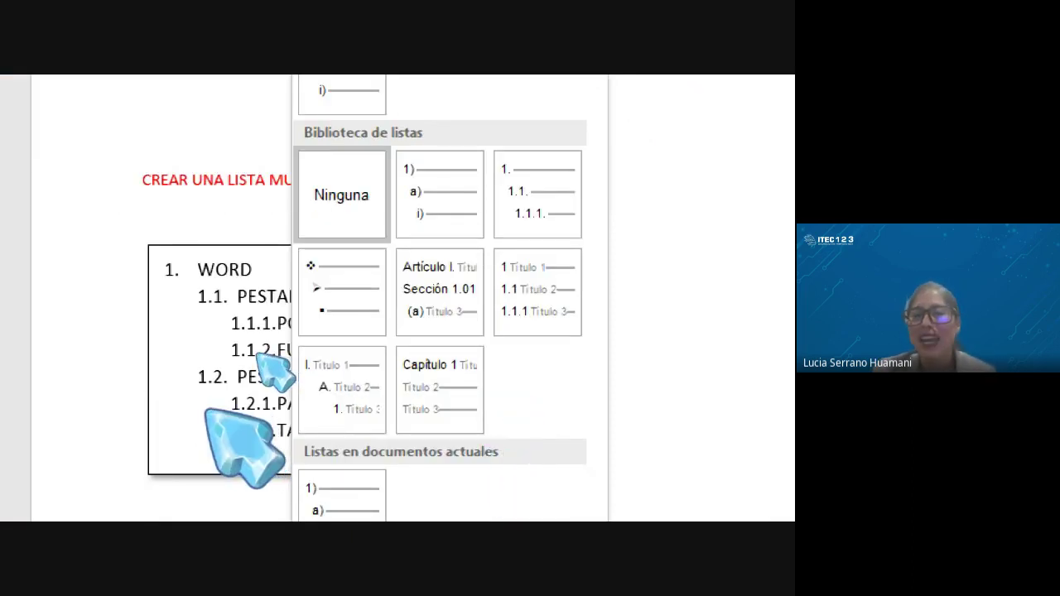
mouse_move(545, 213)
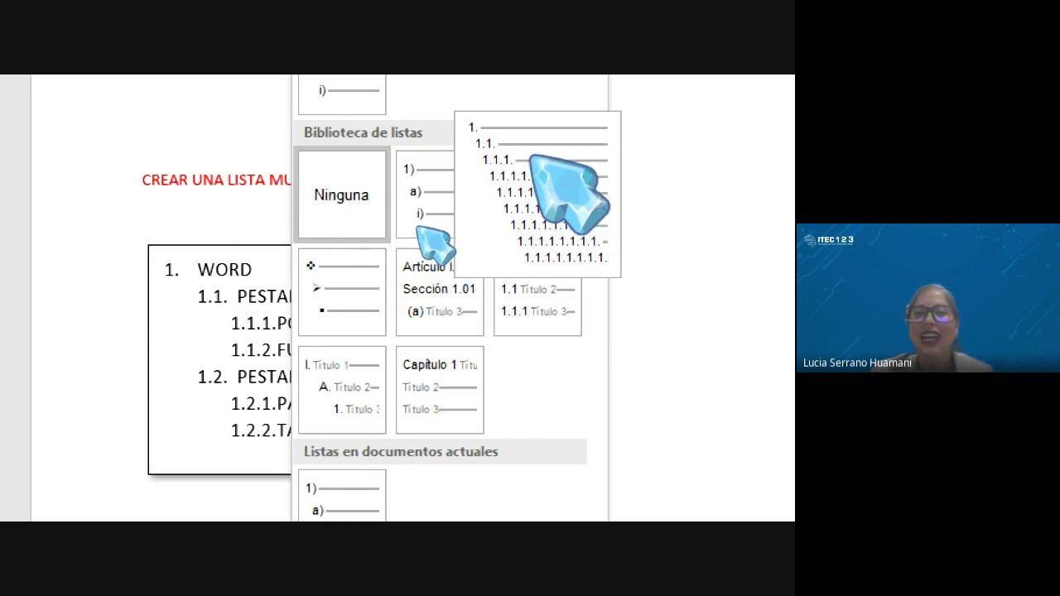
left_click(562, 186)
scroll(249, 488, "down", 1)
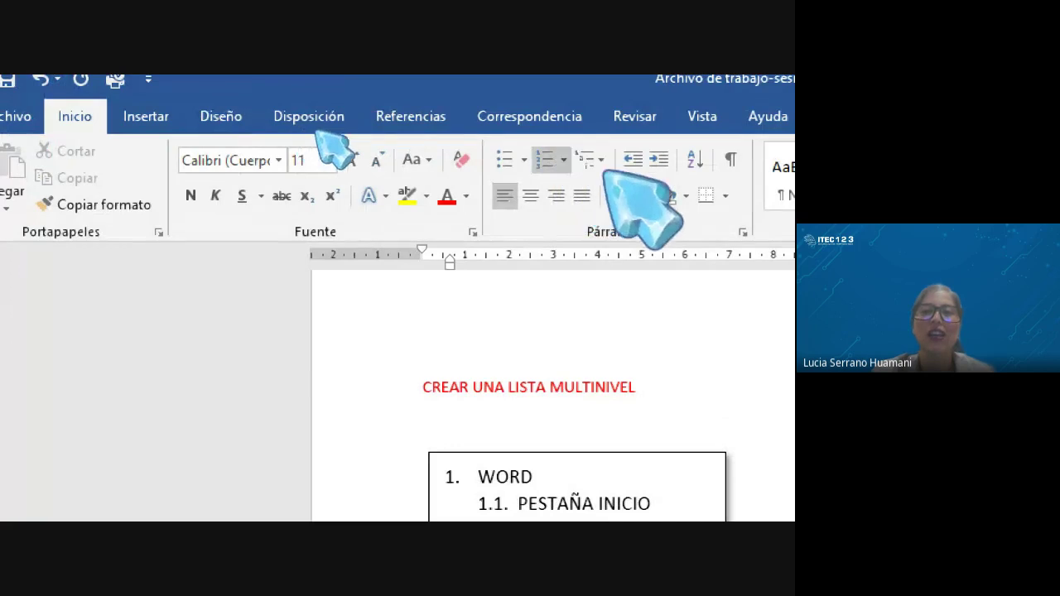
left_click(590, 159)
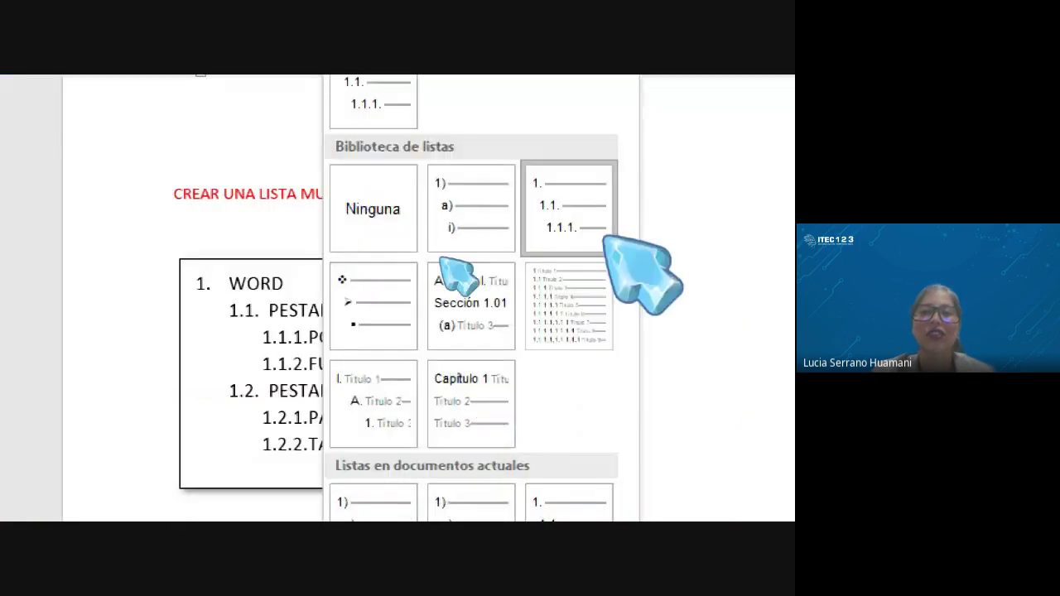
left_click(596, 406)
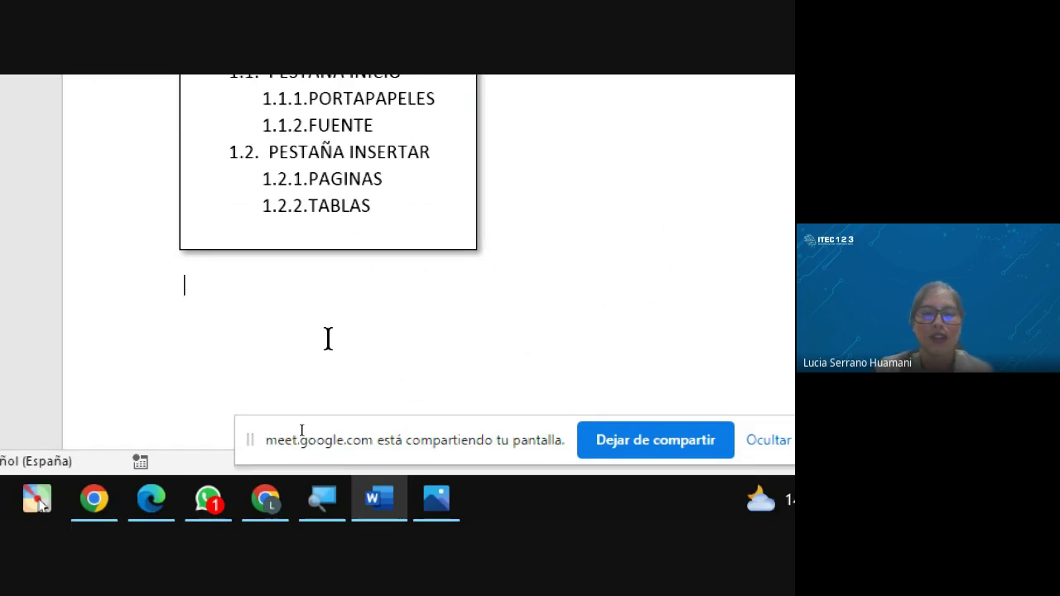
type("1. word")
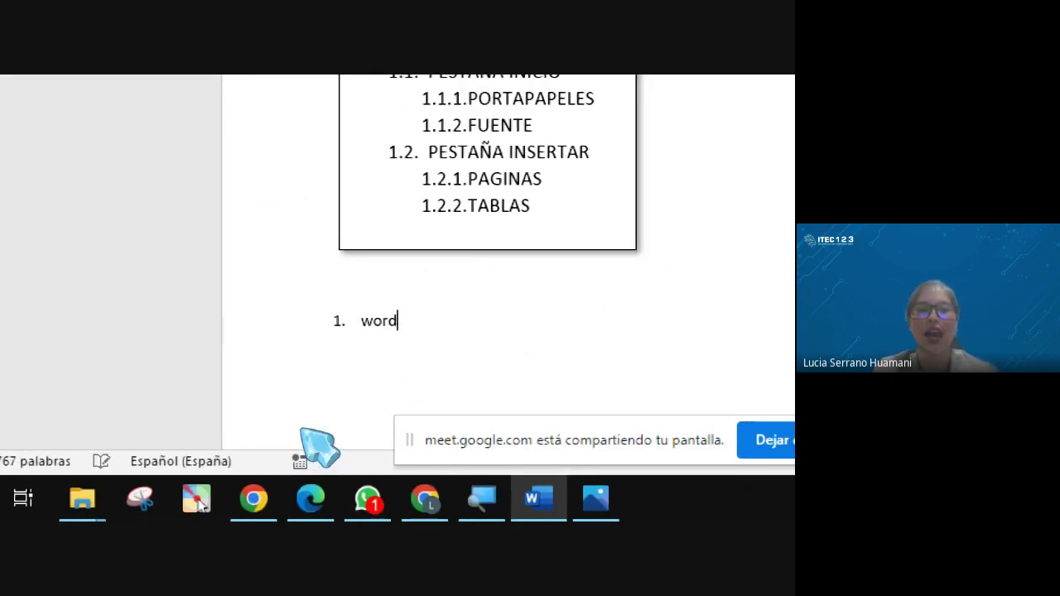
key("BackSpace")
key("BackSpace")
key("BackSpace")
key("BackSpace")
key("BackSpace")
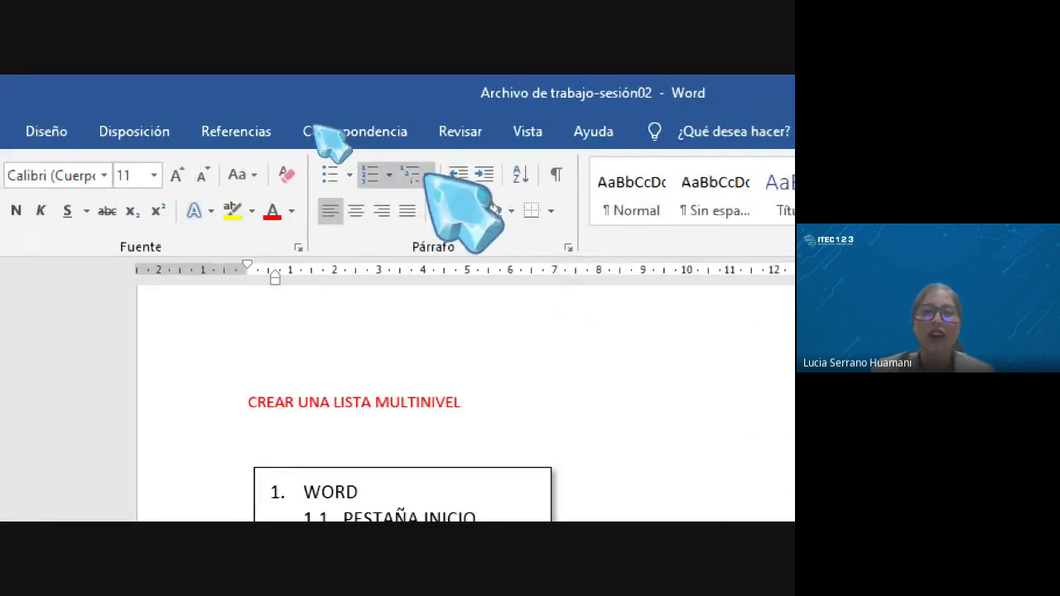
Step: Apply the 1. / 1.1. / 1.1.1. multilevel list style to the empty line below the boxed outline
left_click(414, 174)
mouse_move(431, 243)
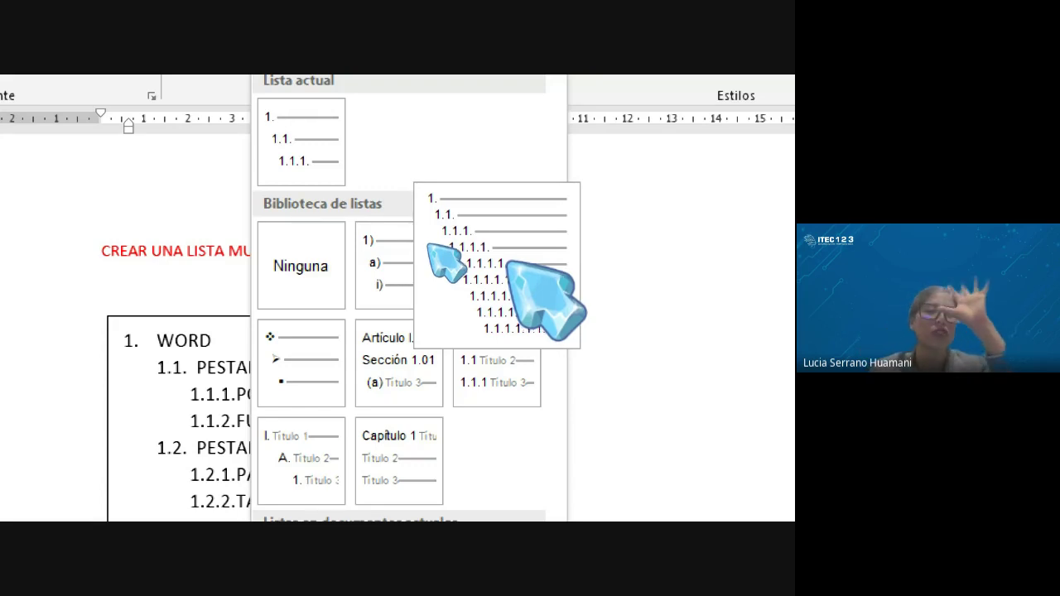
left_click(507, 264)
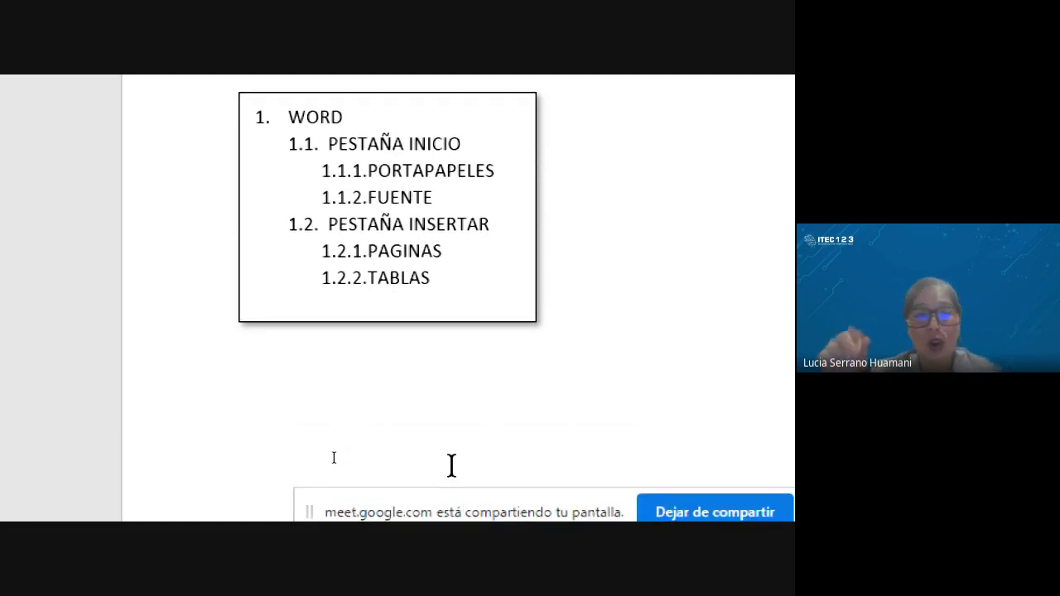
Step: Type 'Word' as the first numbered item of the new list
key("Return")
type("1. W")
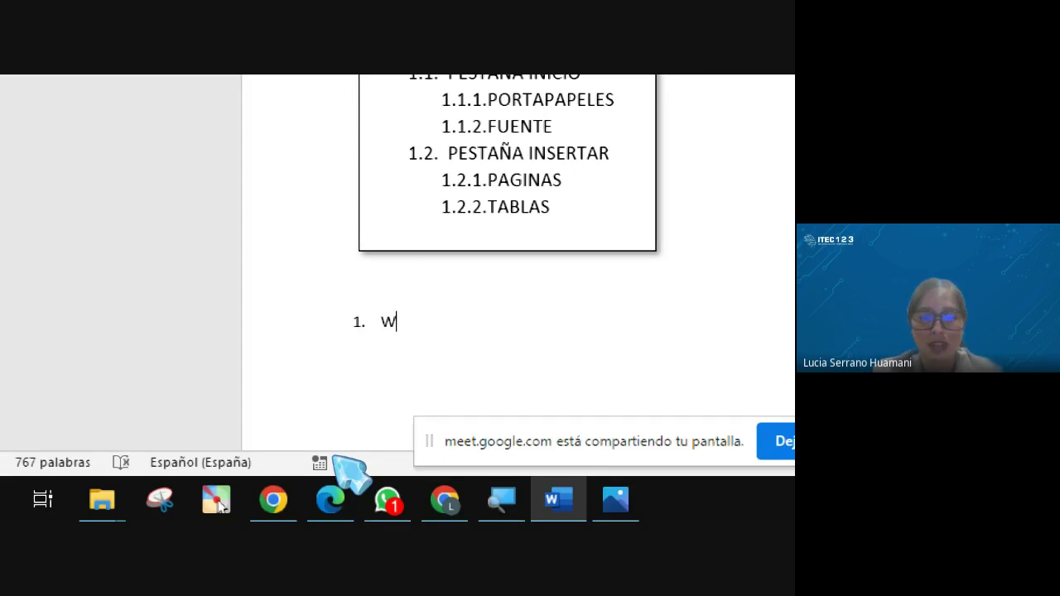
type("ORD")
key("BackSpace")
key("BackSpace")
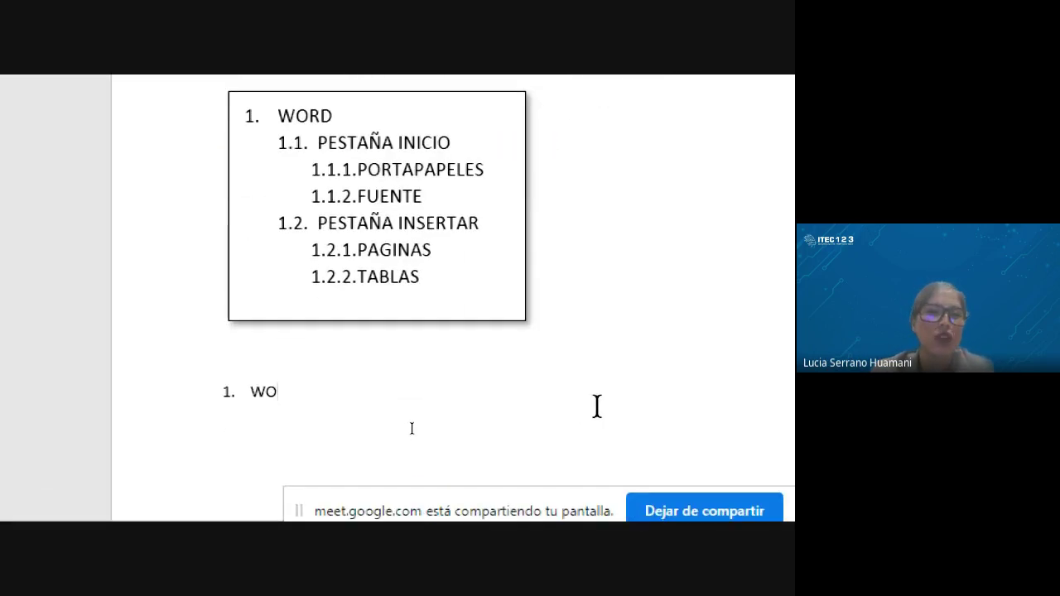
key("BackSpace")
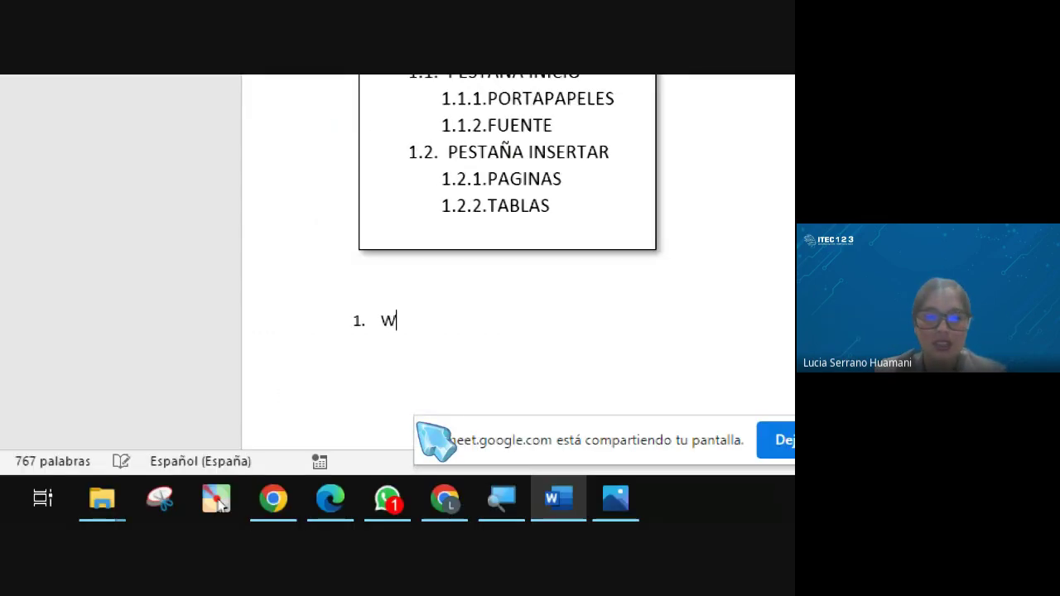
type("ord")
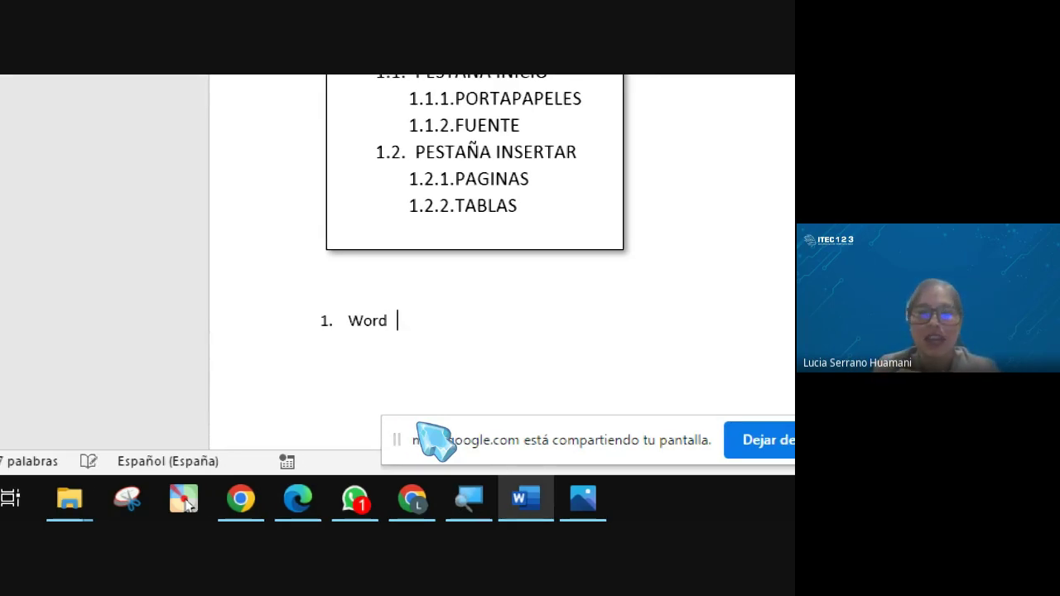
key("BackSpace")
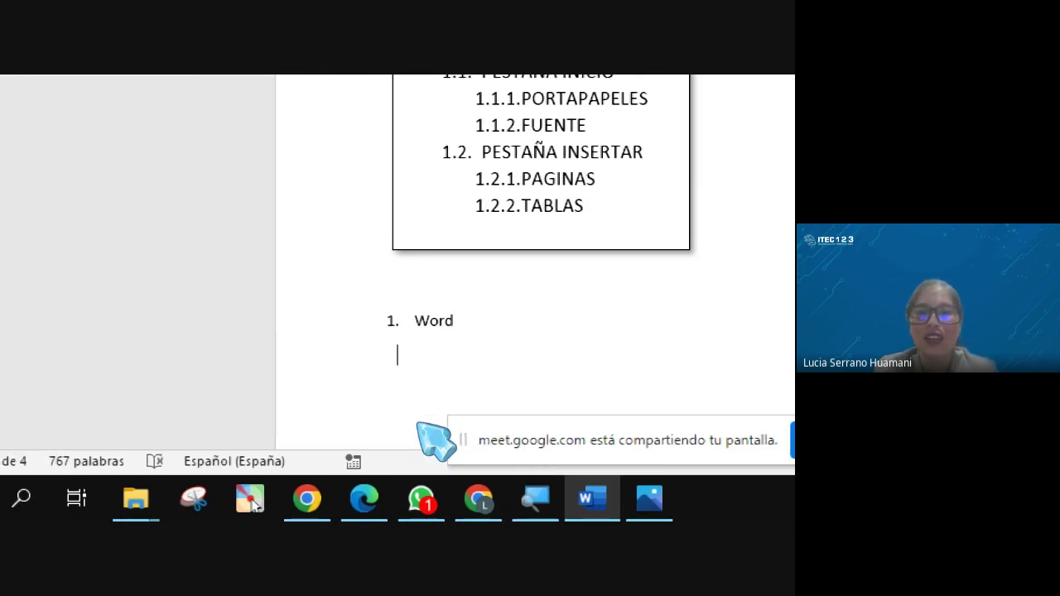
Step: Clear the extra empty lines after Word and start numbered item 2
key("Return")
key("Return")
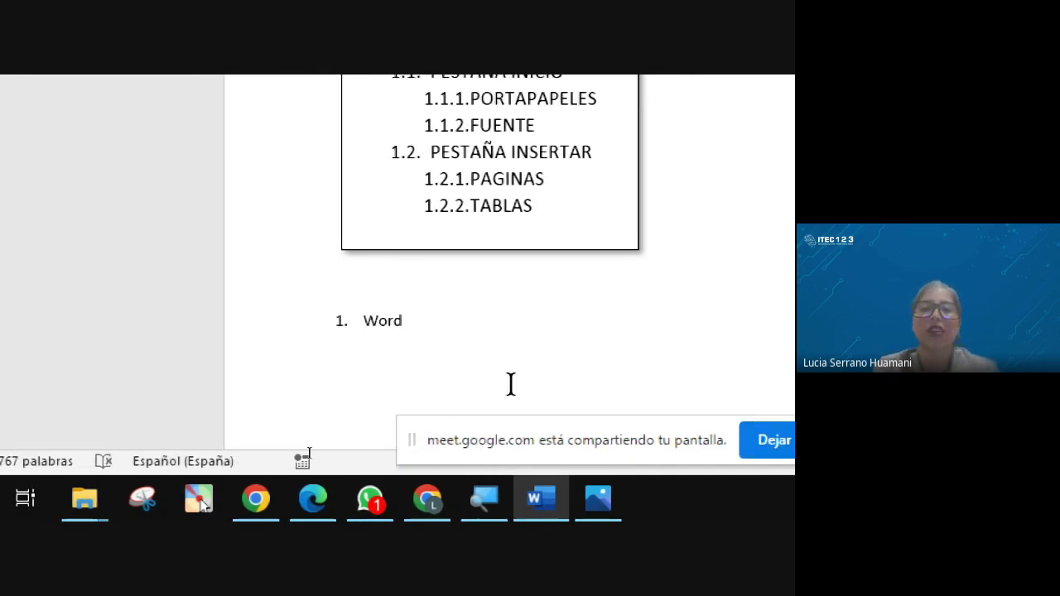
scroll(538, 348, "down", 3)
left_click(490, 281)
key("BackSpace")
key("BackSpace")
key("BackSpace")
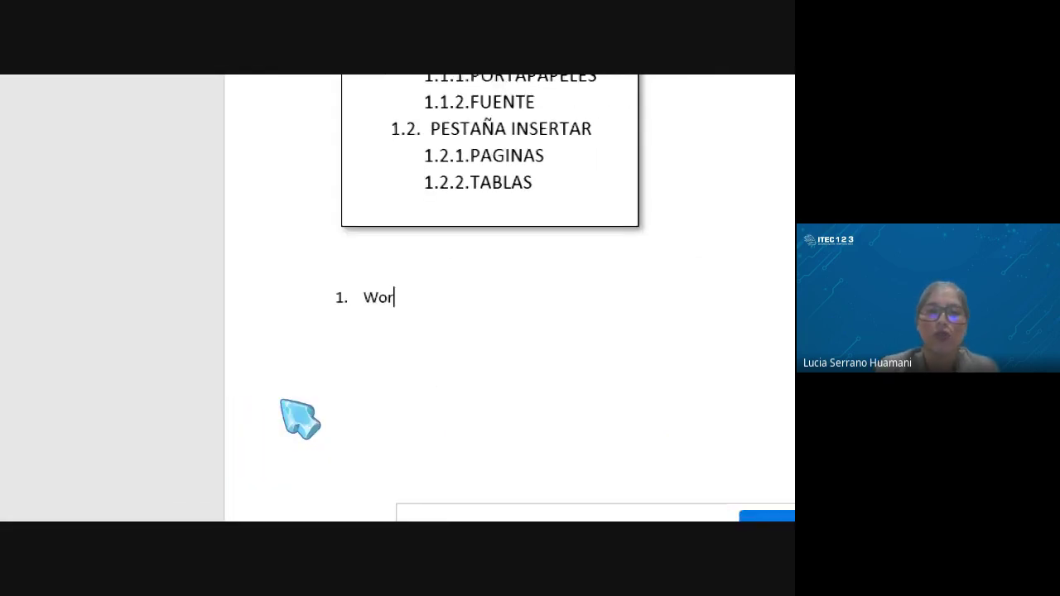
type("d")
key("Return")
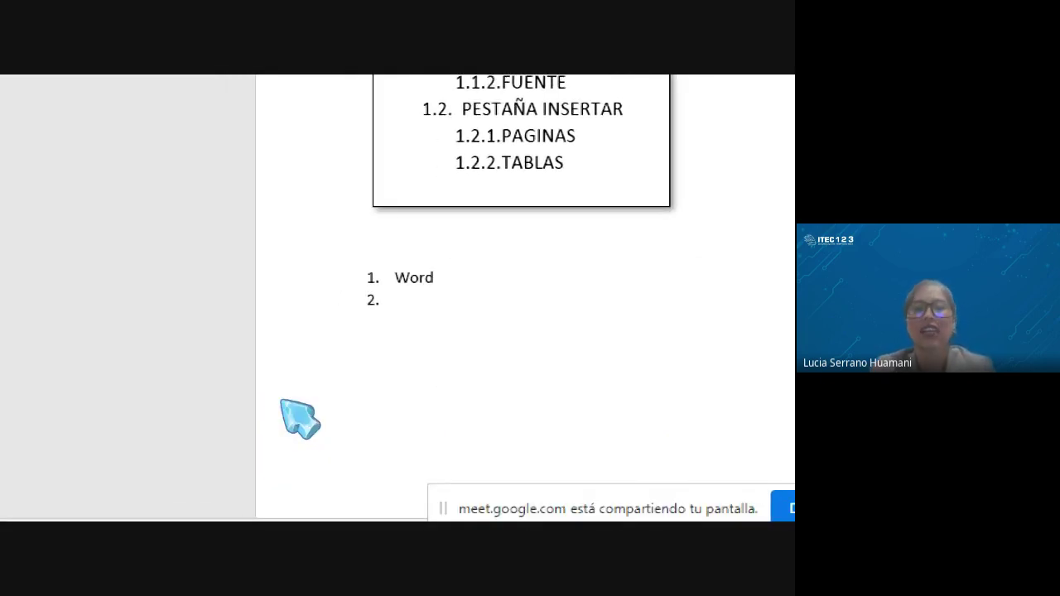
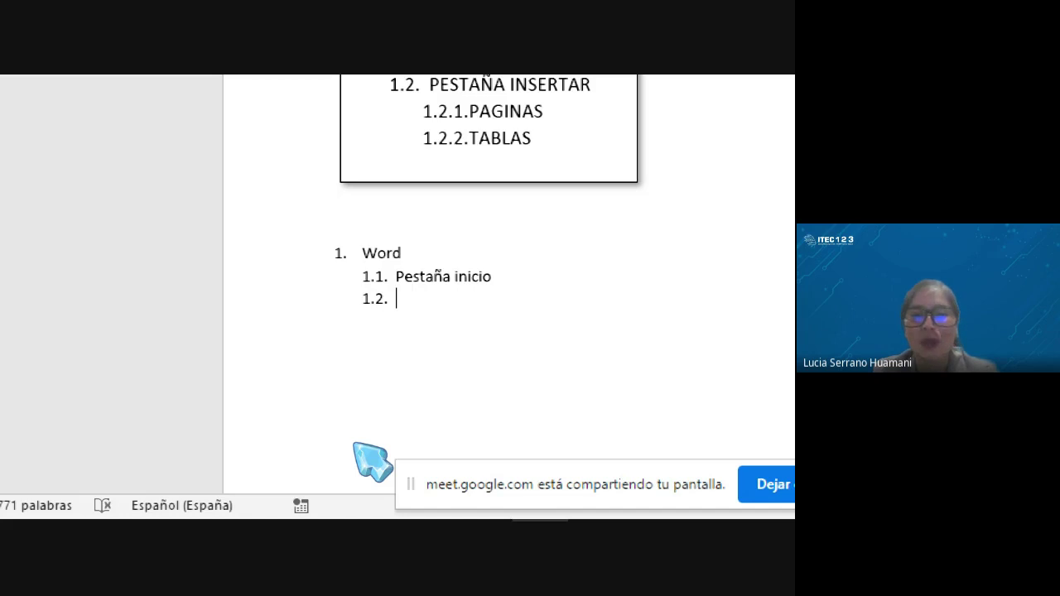
Step: Demote the new item to the third level and enter 'Portapapeles' as item 1.1.1
key("Tab")
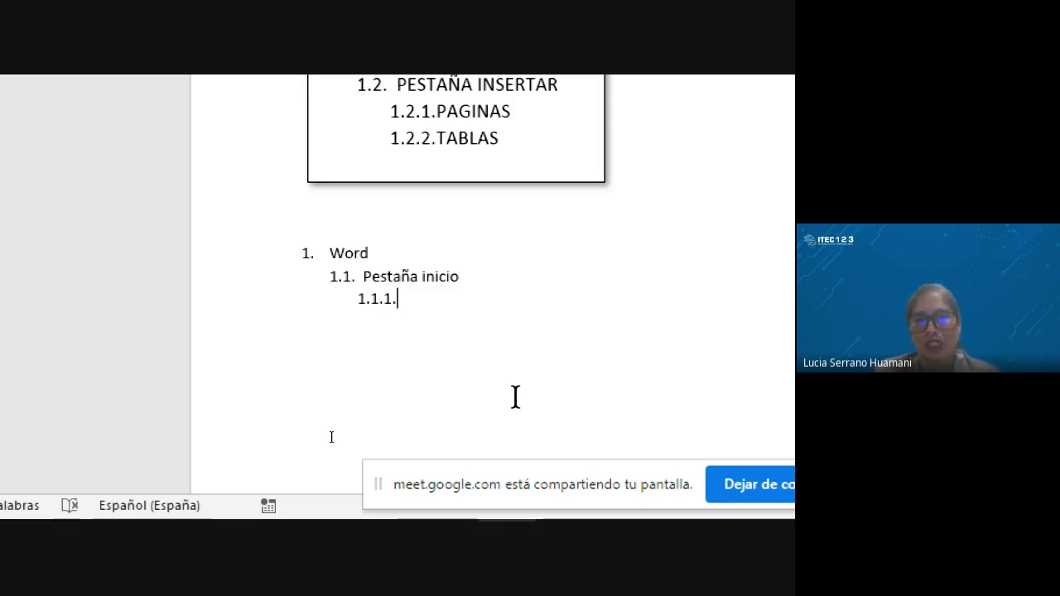
scroll(520, 116, "up", 3)
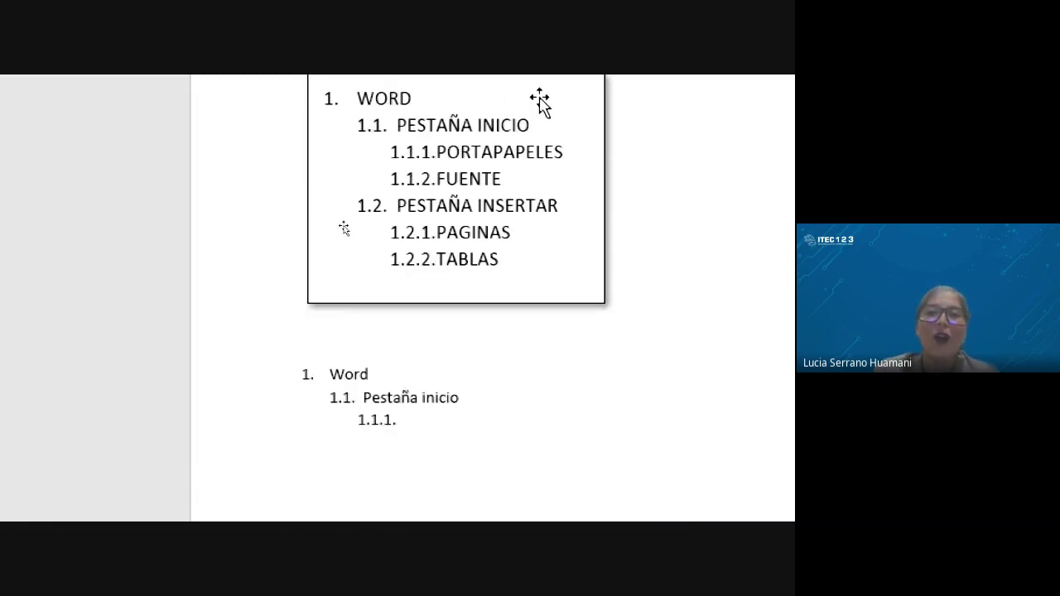
scroll(560, 208, "up", 1)
scroll(522, 480, "down", 3)
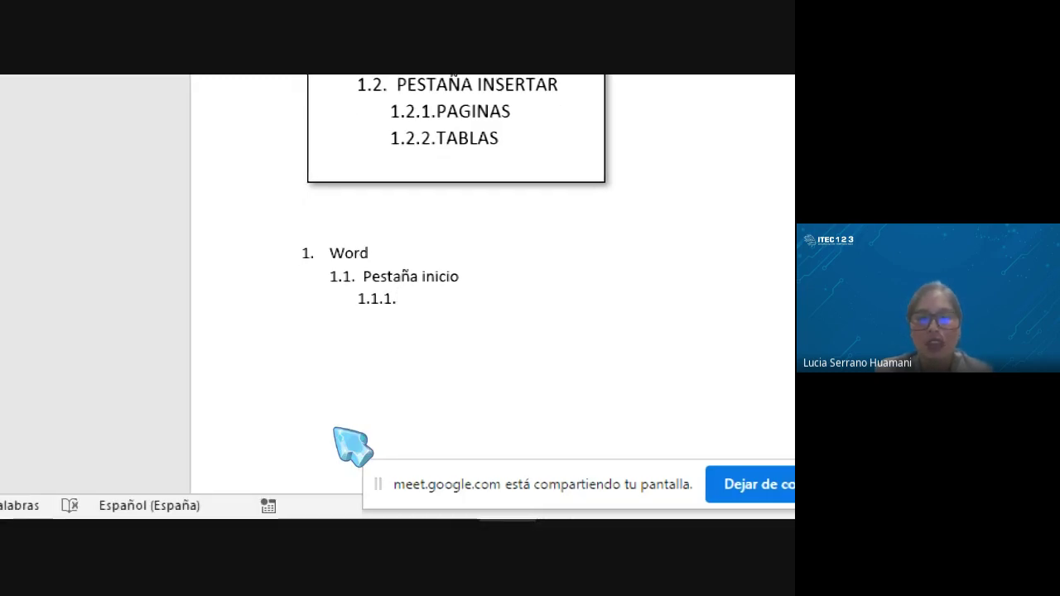
type("Portapa")
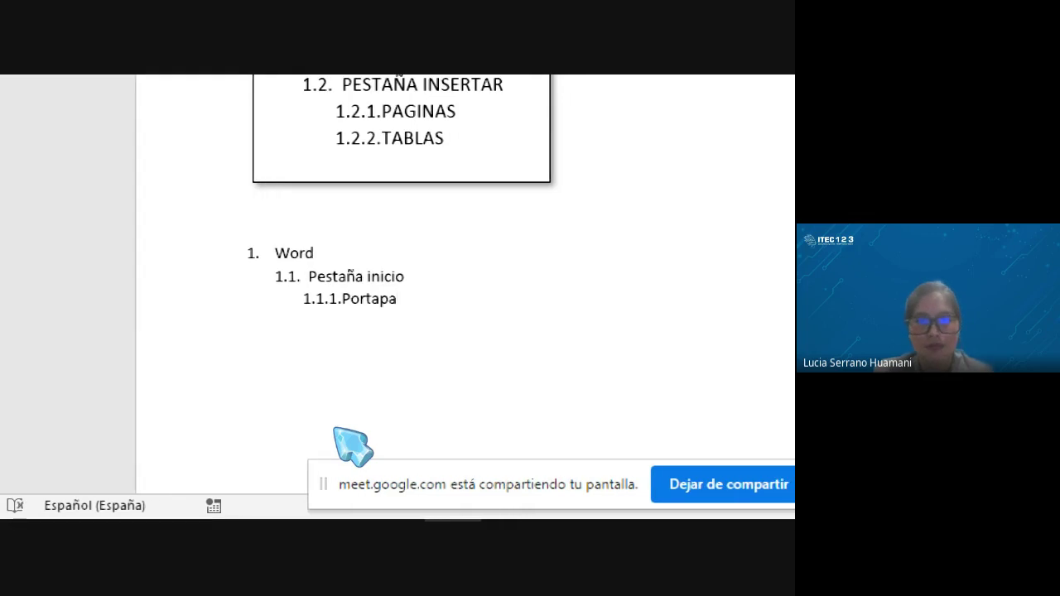
type("pa")
key("BackSpace")
type("eles")
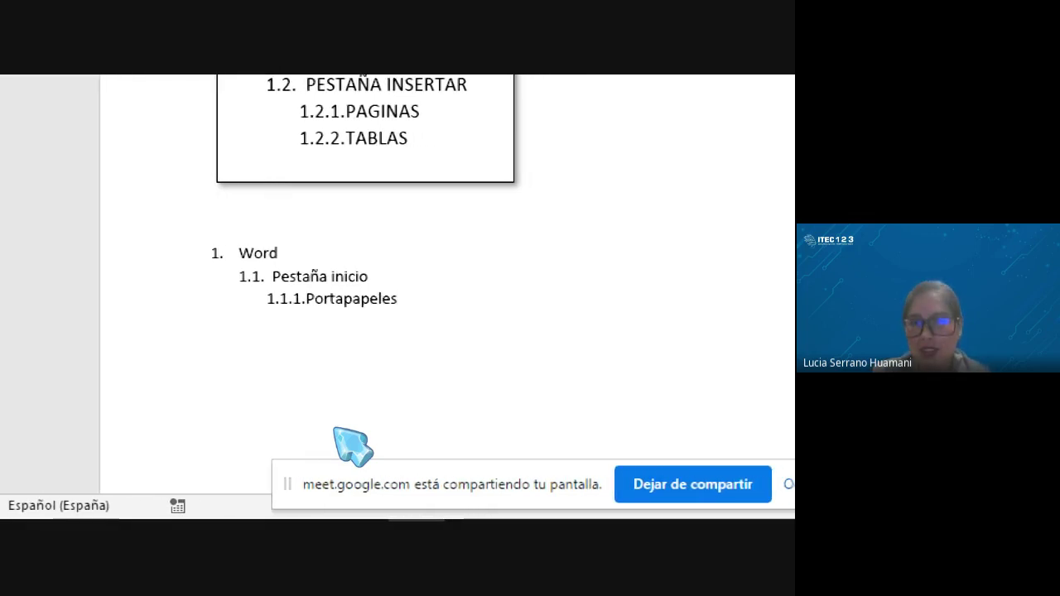
Step: Add 'Fuente' and 'Parrafo' as items 1.1.2 and 1.1.3, then start an empty item 1.2
key("Return")
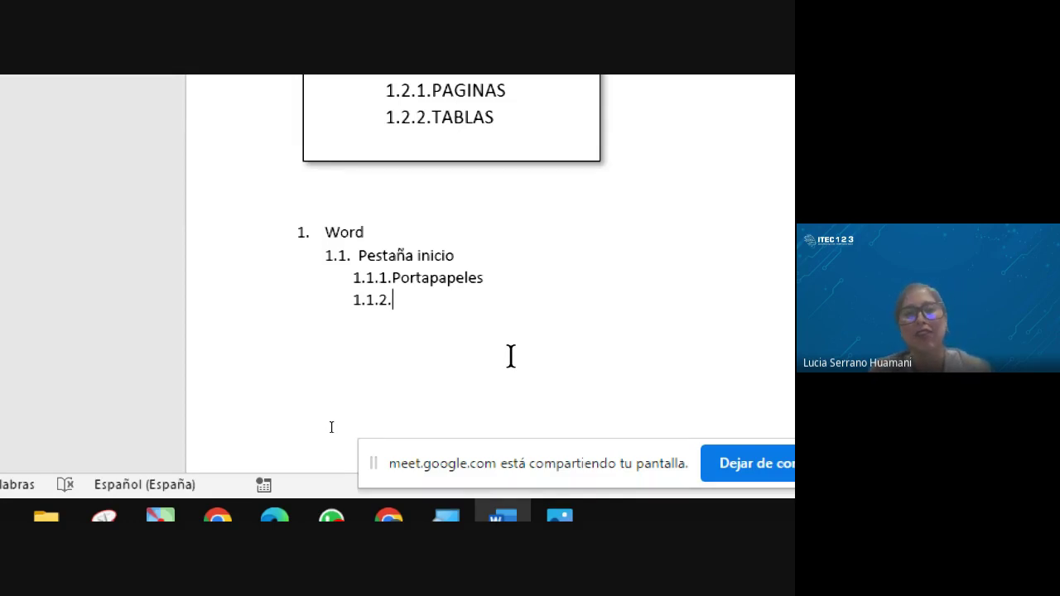
type("Fuente")
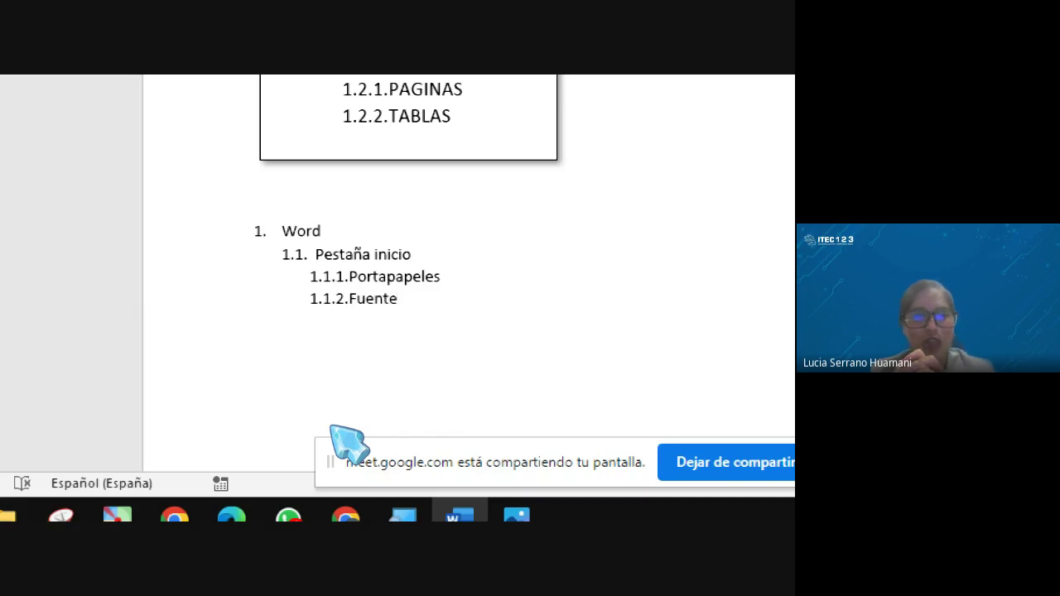
key("Return")
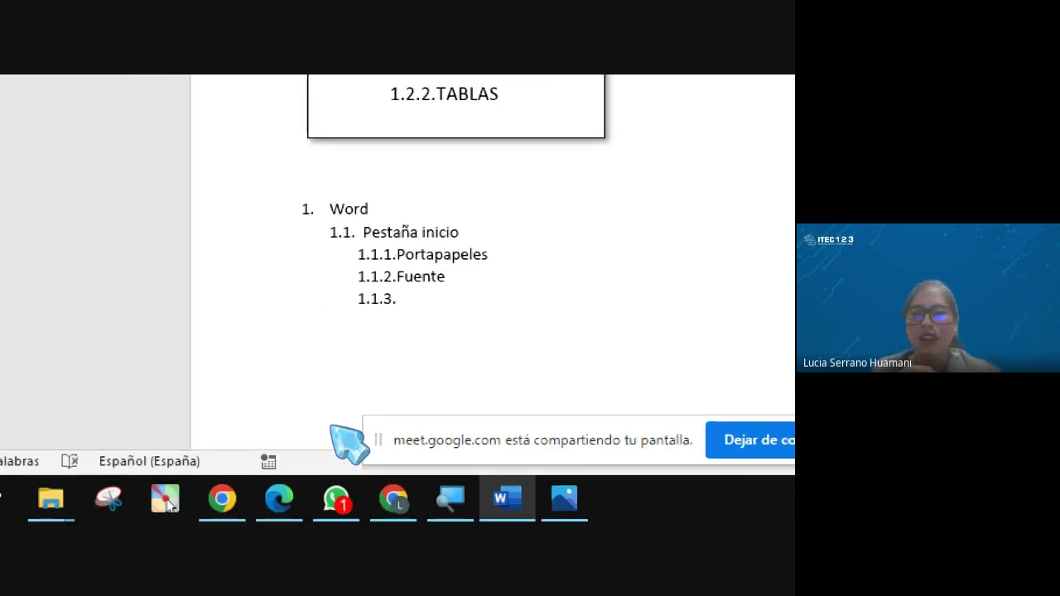
type("Pa")
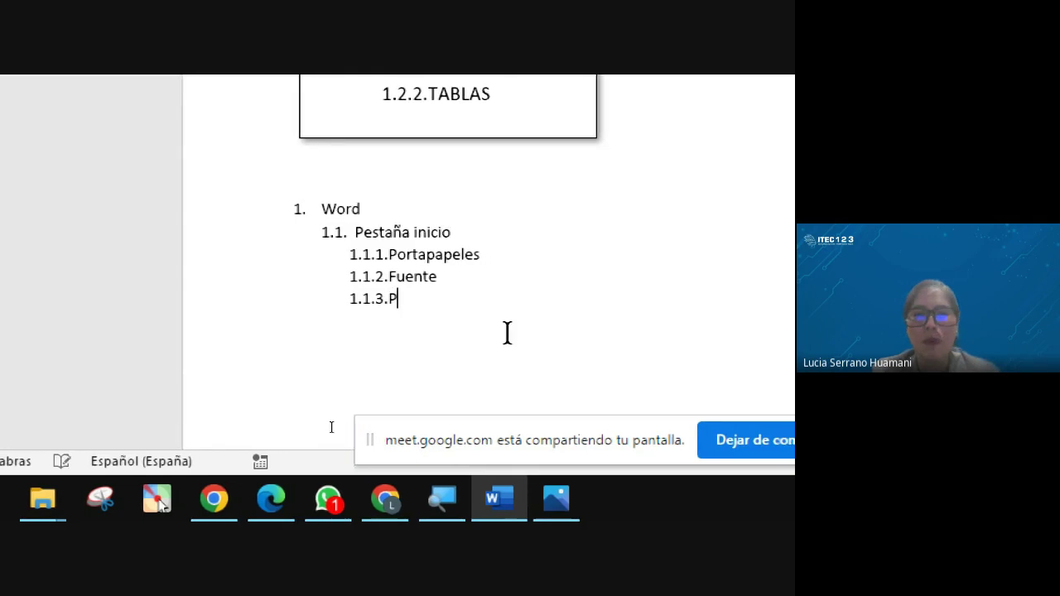
type("rrafo")
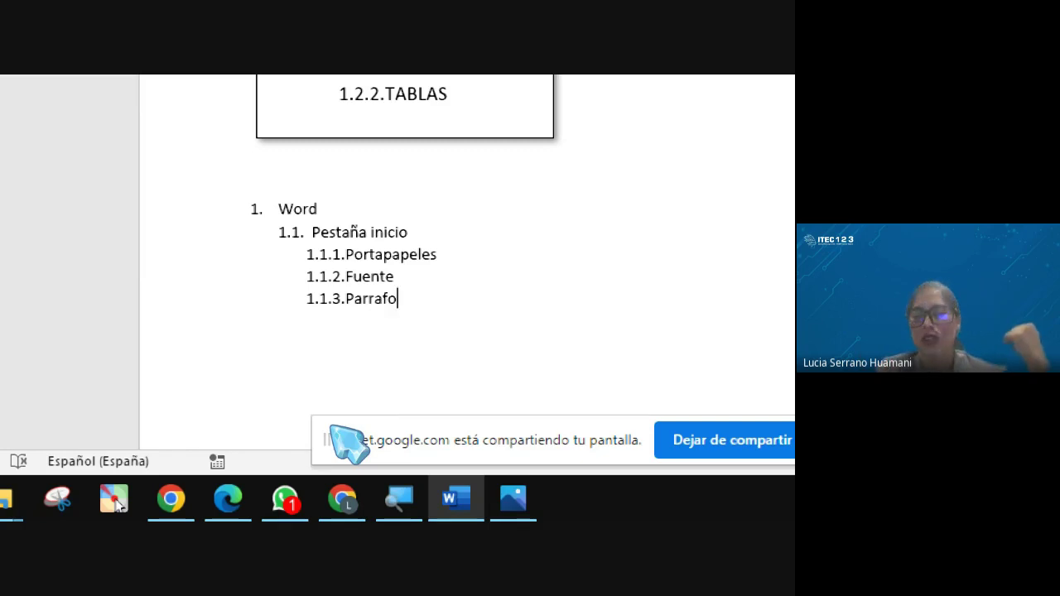
key("Return")
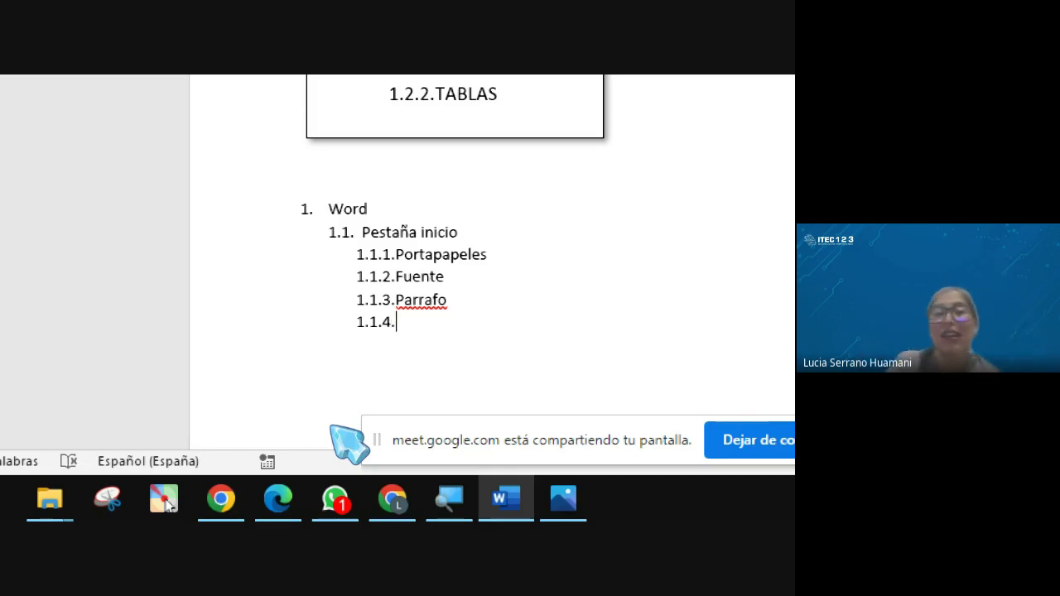
key("shift+Tab")
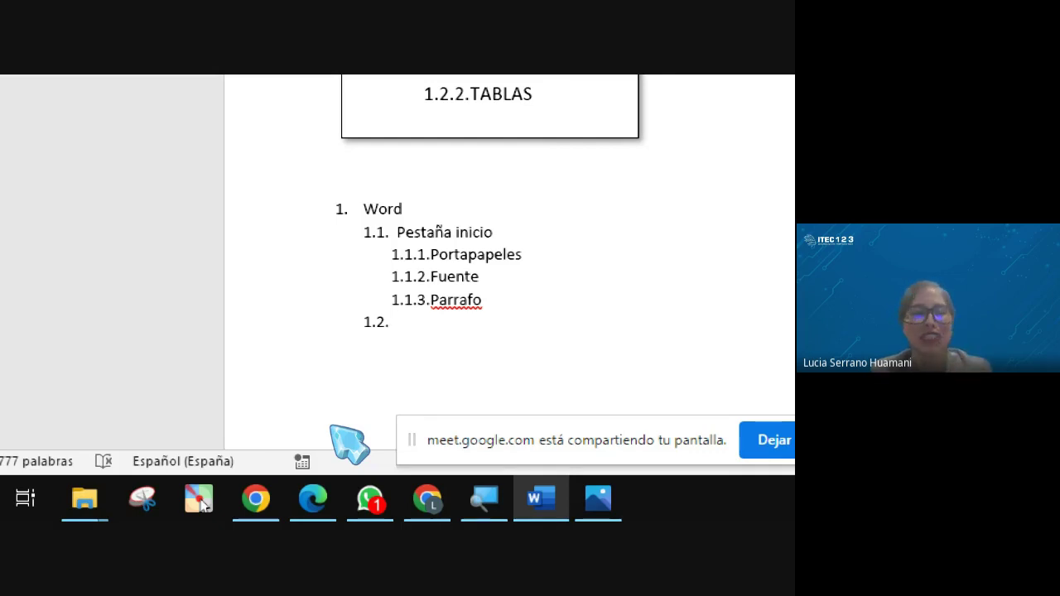
Step: Enter 'Pestaña insertar' as list item 1.2
type("Pet")
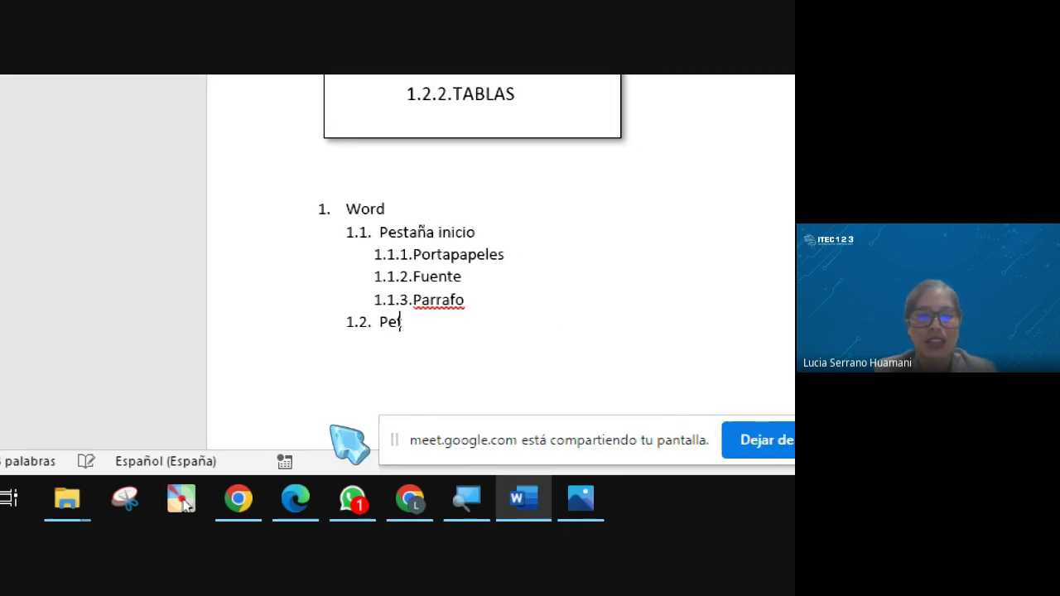
key("BackSpace")
type("sta")
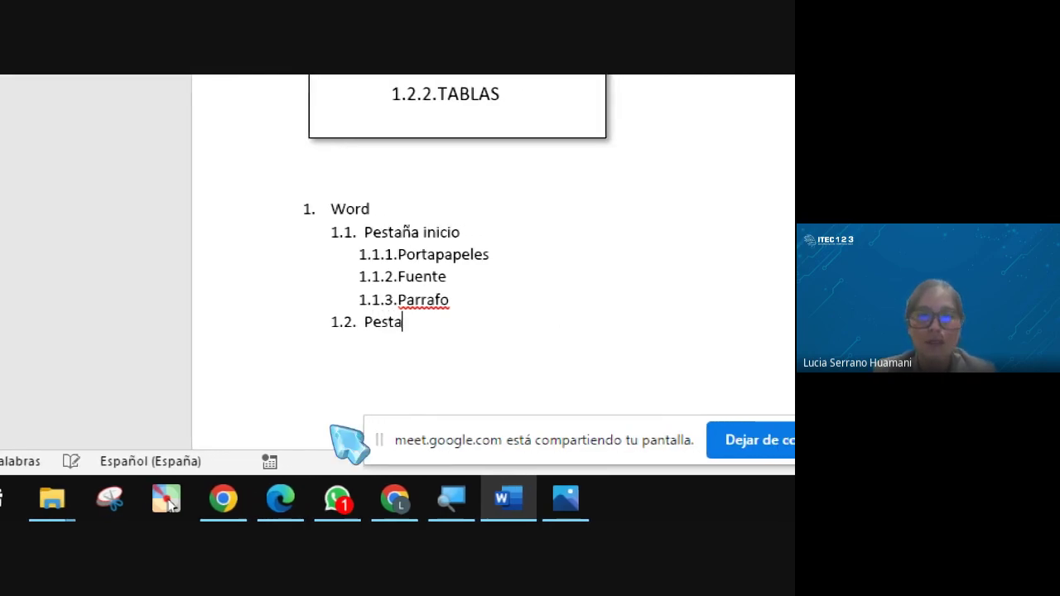
type("ña insert")
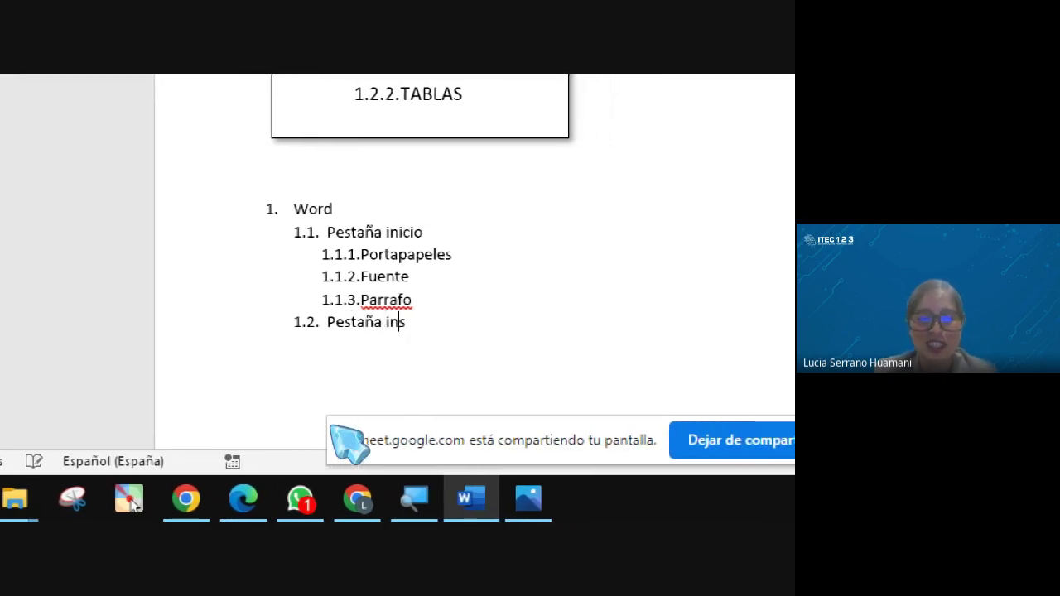
type("ar")
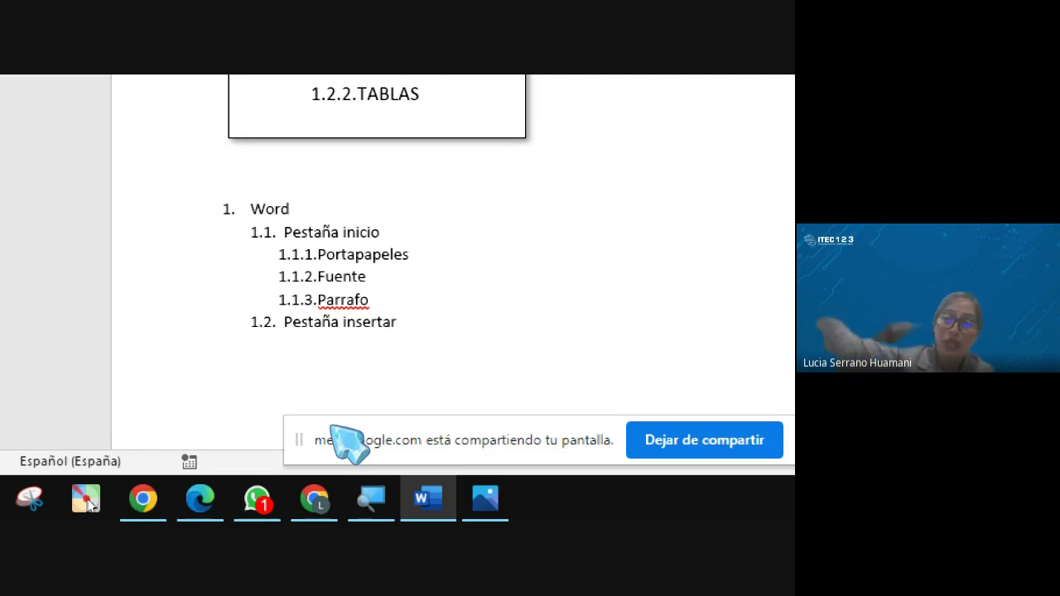
key("Return")
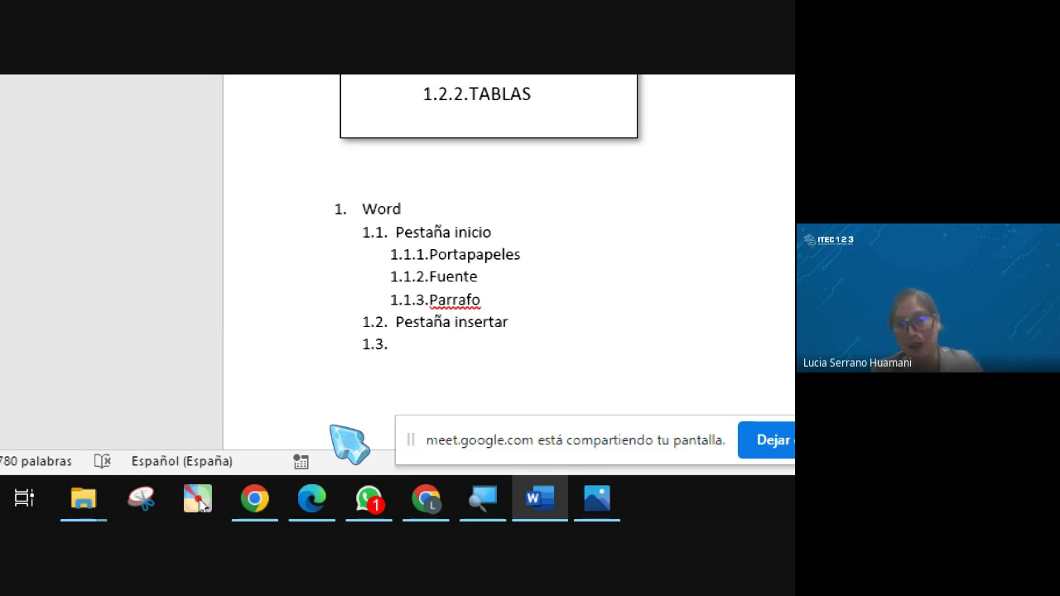
Step: Add 'pagina' and 'tablas' as sub-items 1.2.1 and 1.2.2, then promote the next item to top-level 2
key("Tab")
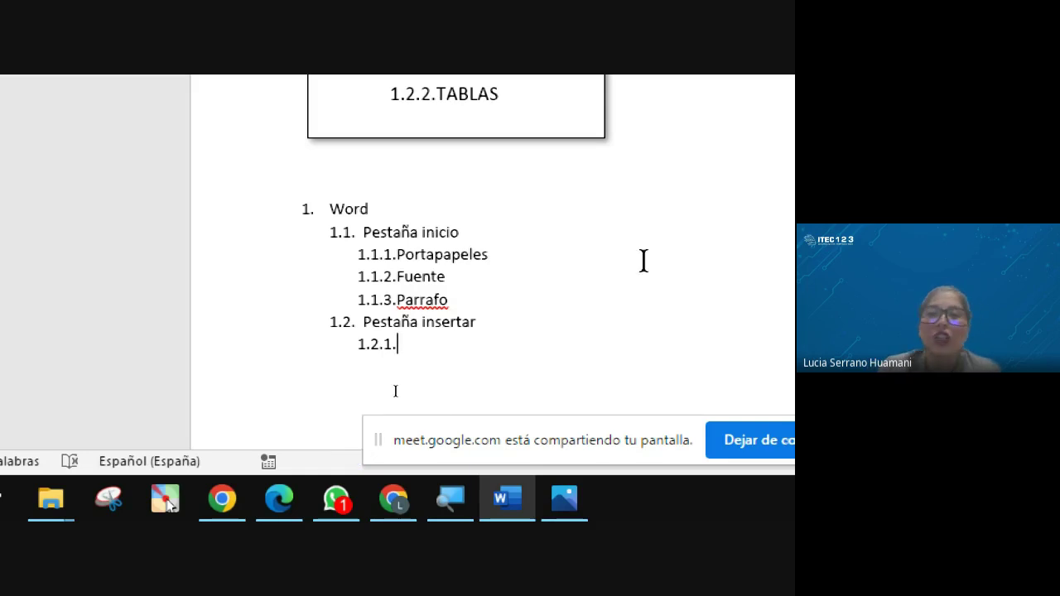
scroll(637, 263, "up", 1)
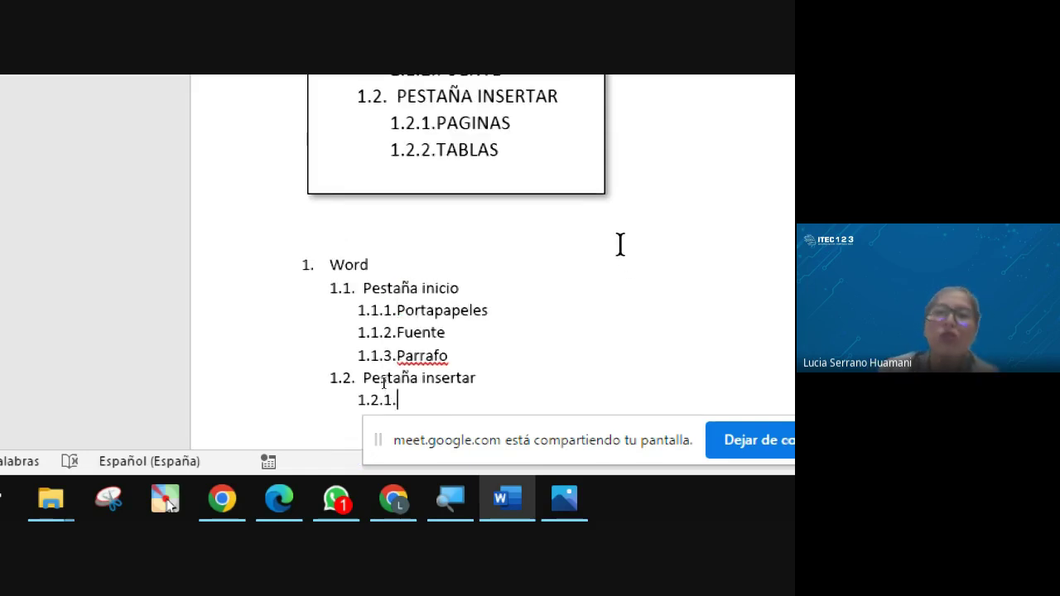
scroll(620, 244, "down", 1)
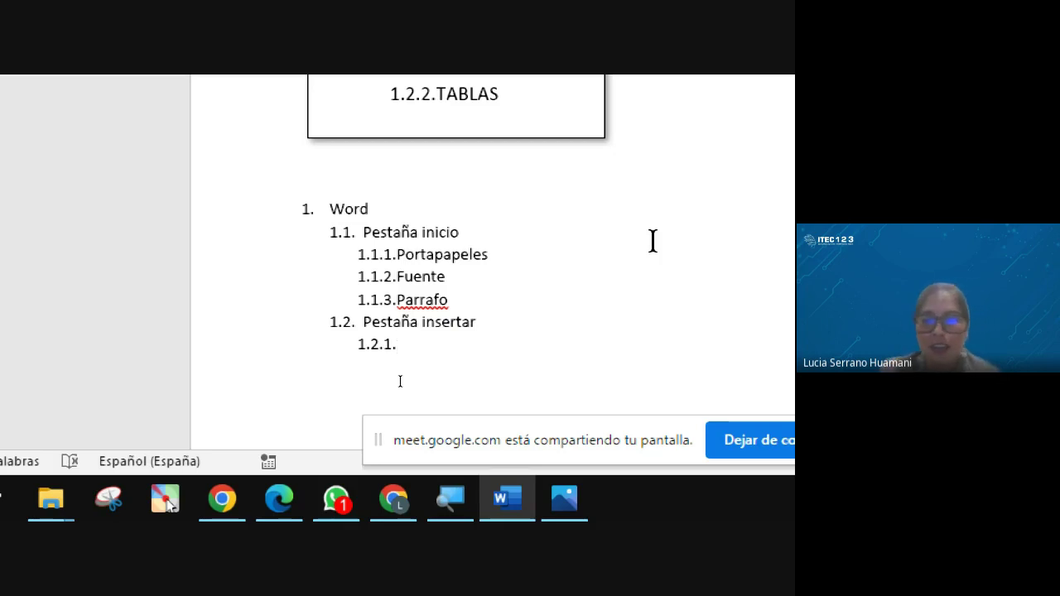
type("pagina")
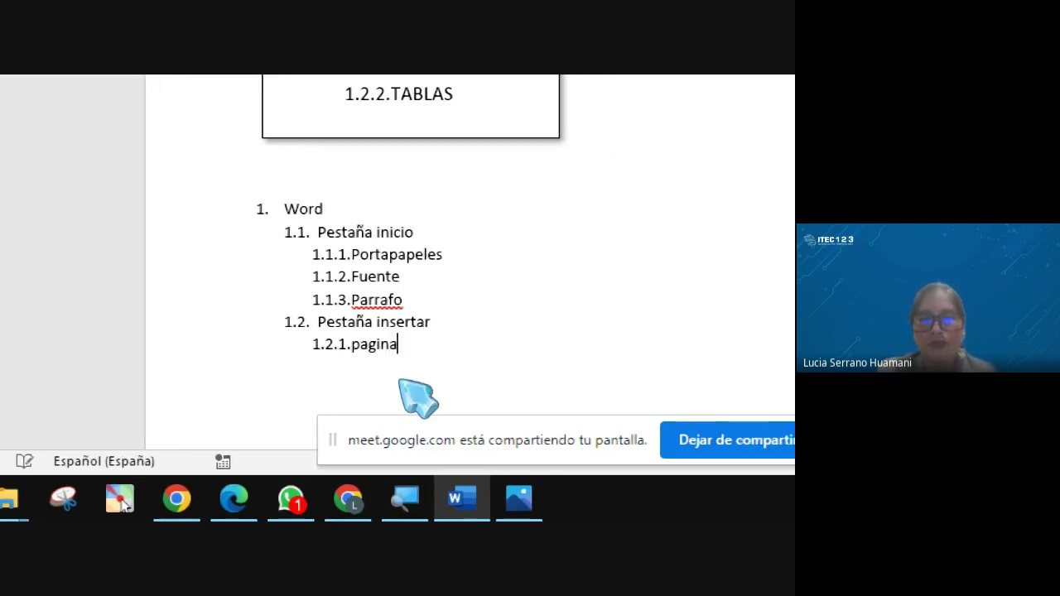
key("Return")
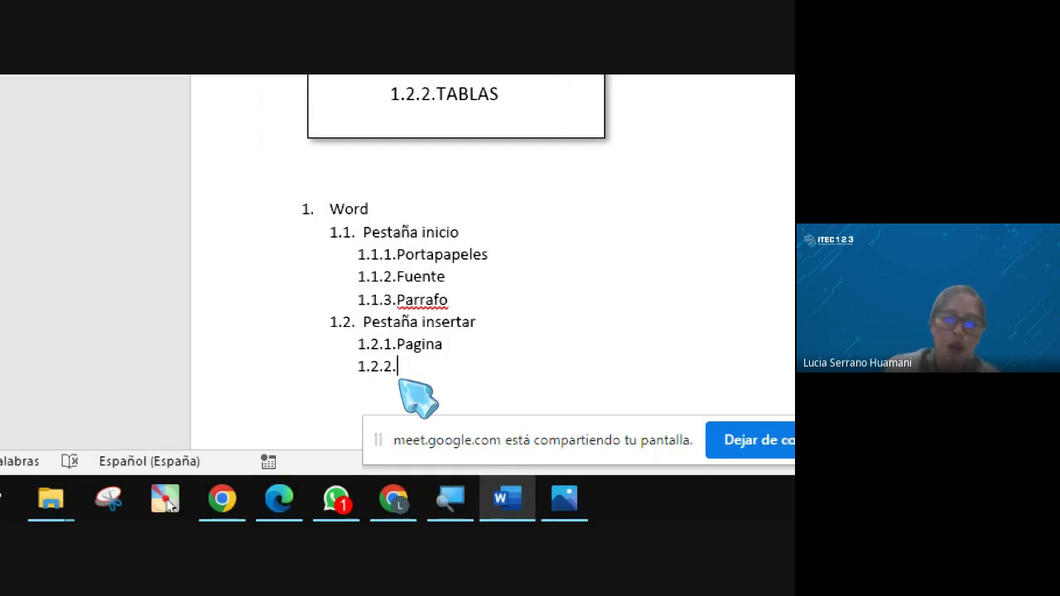
type("tablas")
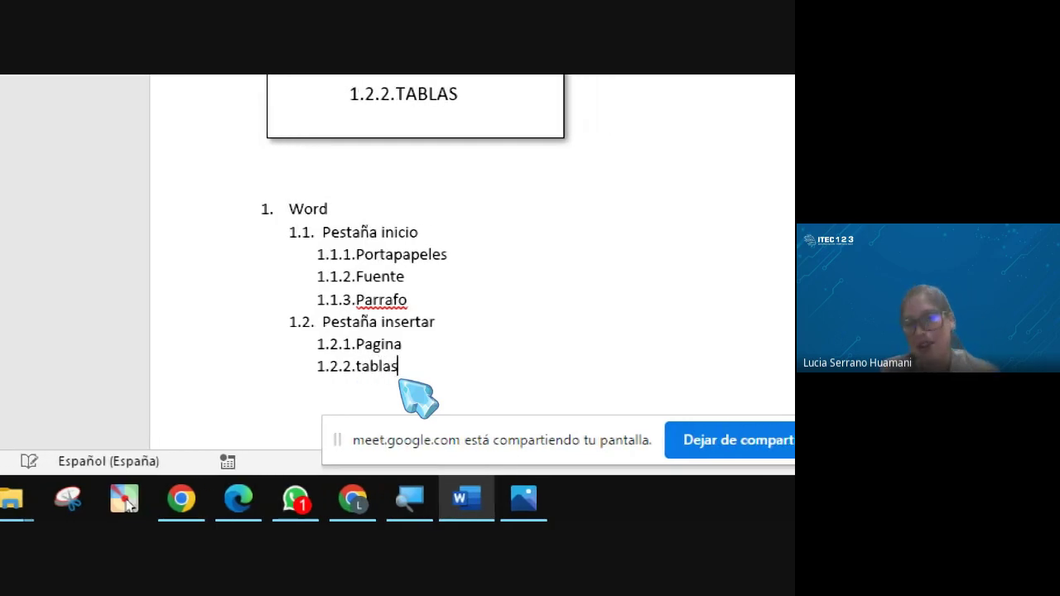
key("Return")
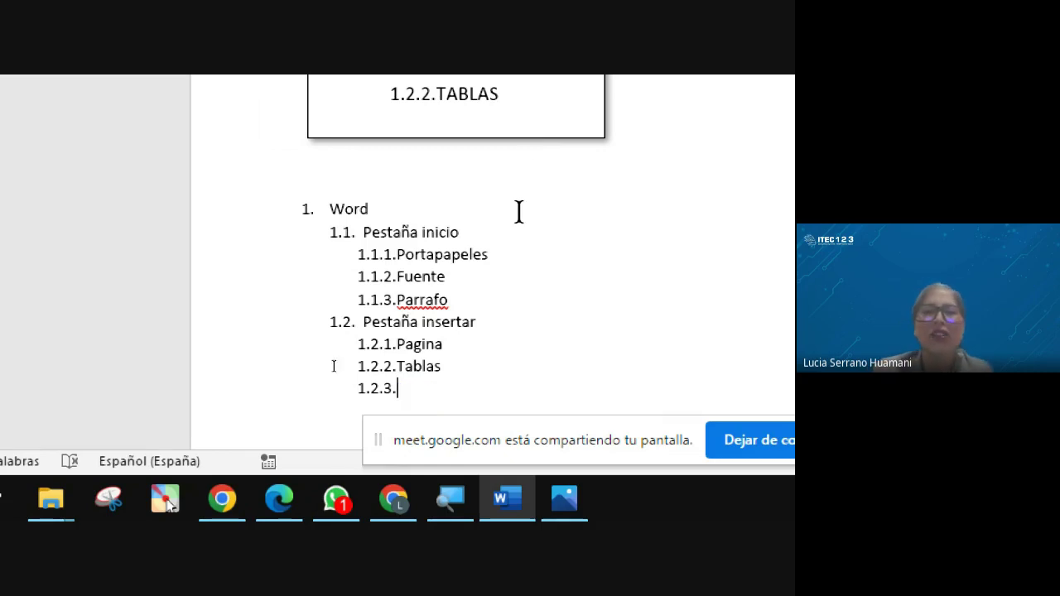
scroll(527, 168, "down", 1)
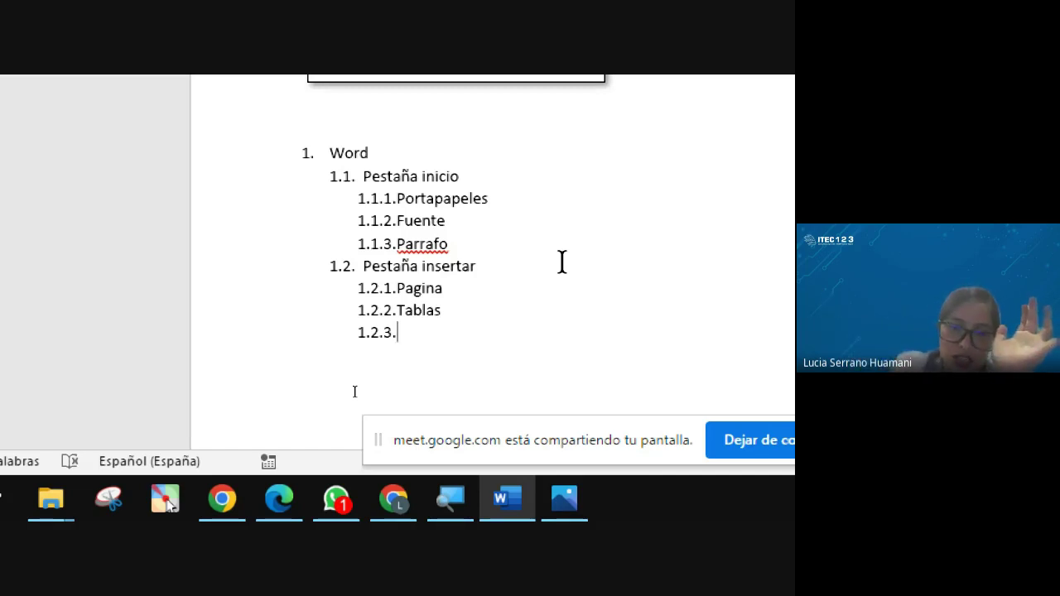
key("shift+Tab")
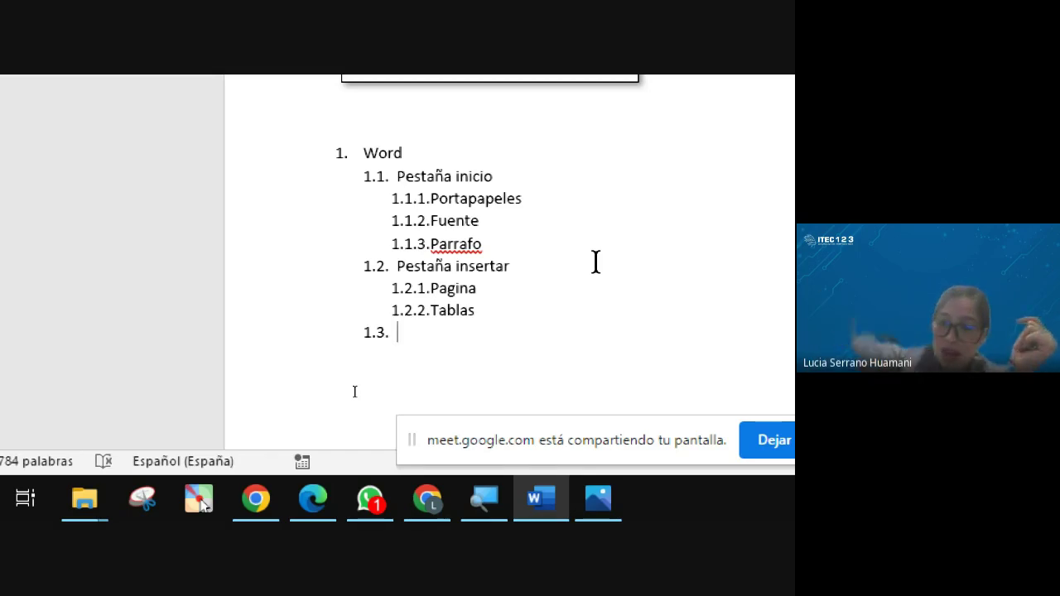
key("shift+Tab")
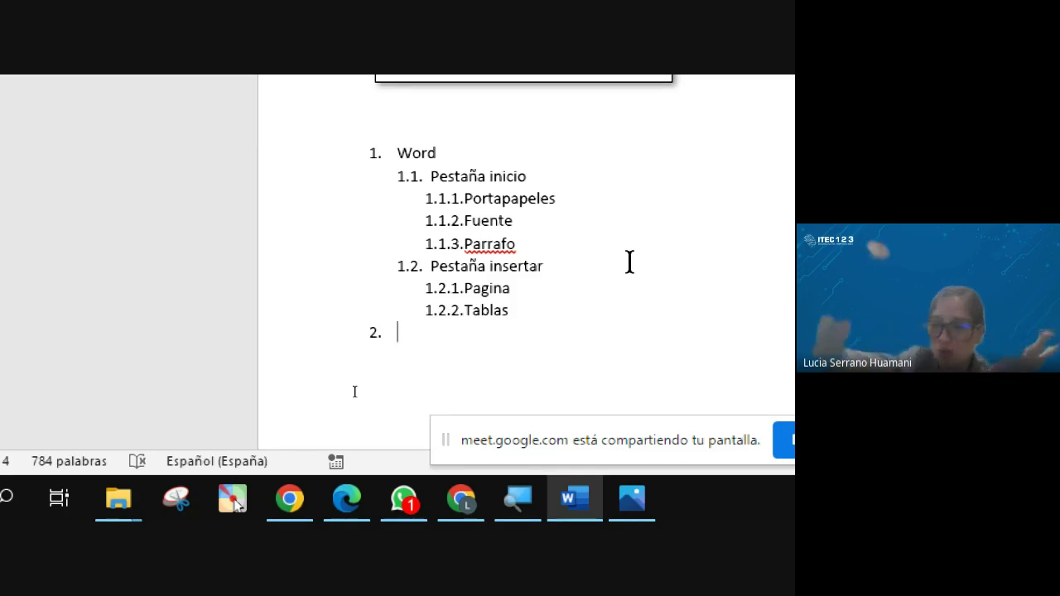
Step: Remove the empty item 2's numbering and return from the video call to the Word list
key("BackSpace")
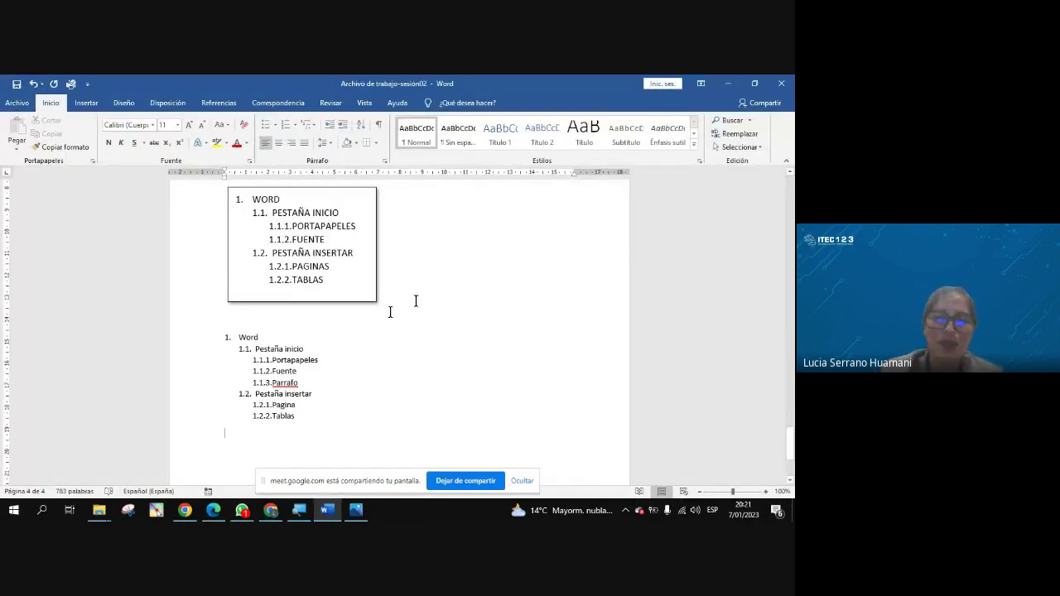
left_click(280, 512)
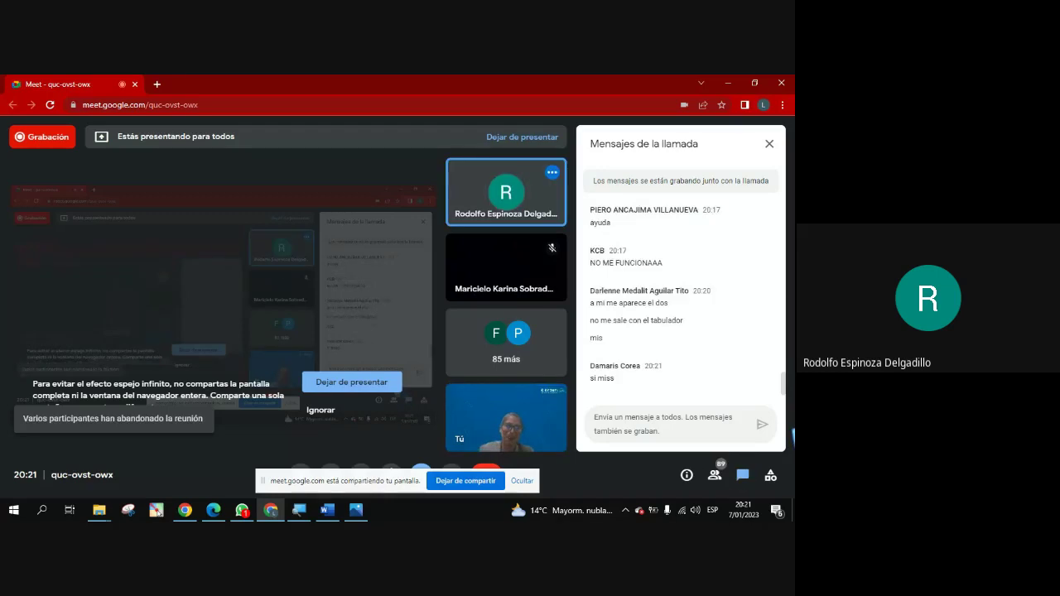
left_click(726, 83)
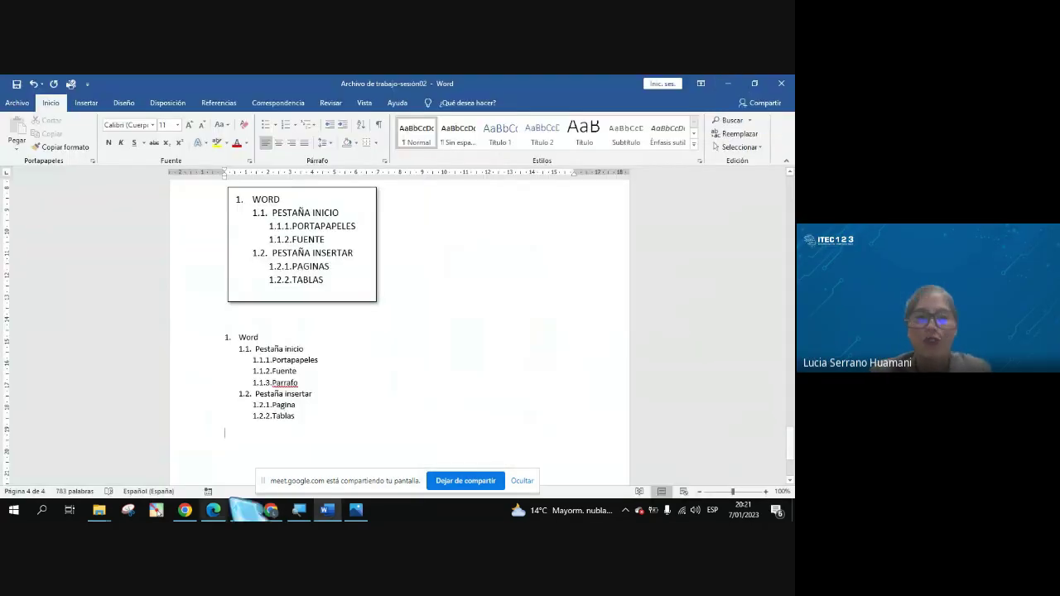
left_click(322, 413)
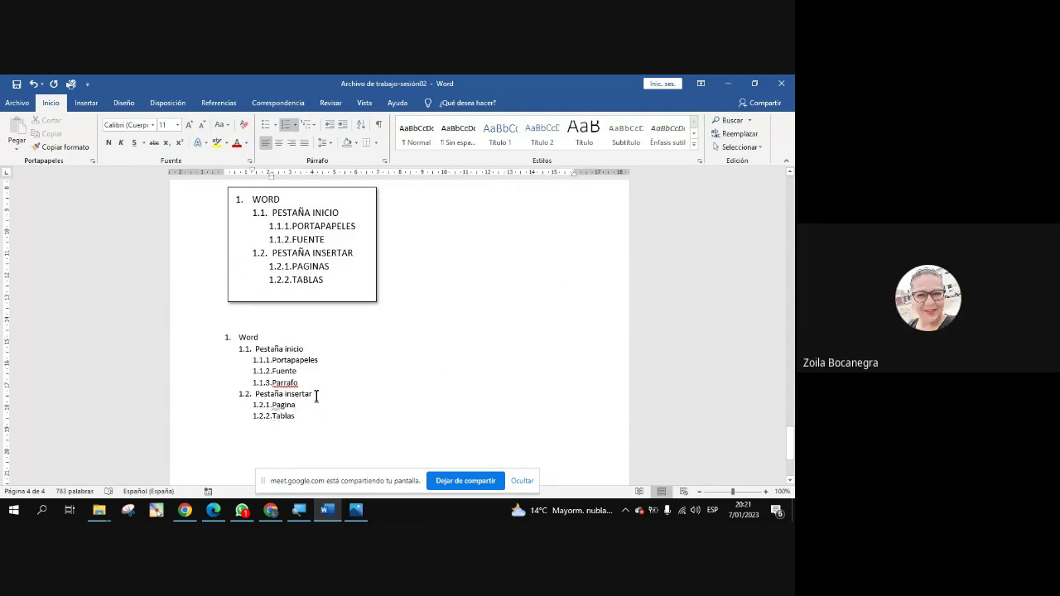
left_click(299, 371)
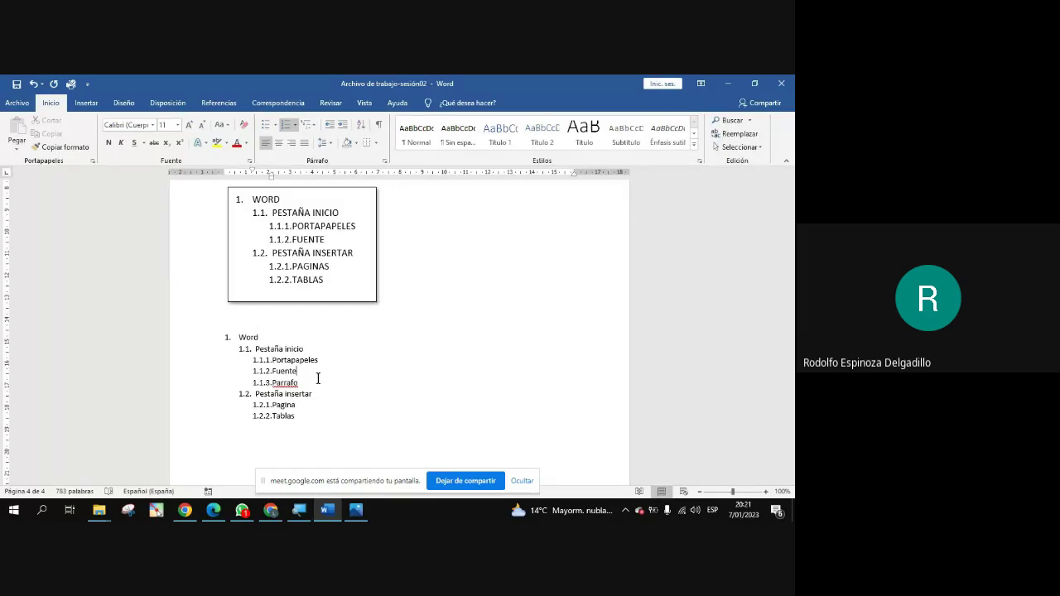
scroll(317, 378, "up", 7)
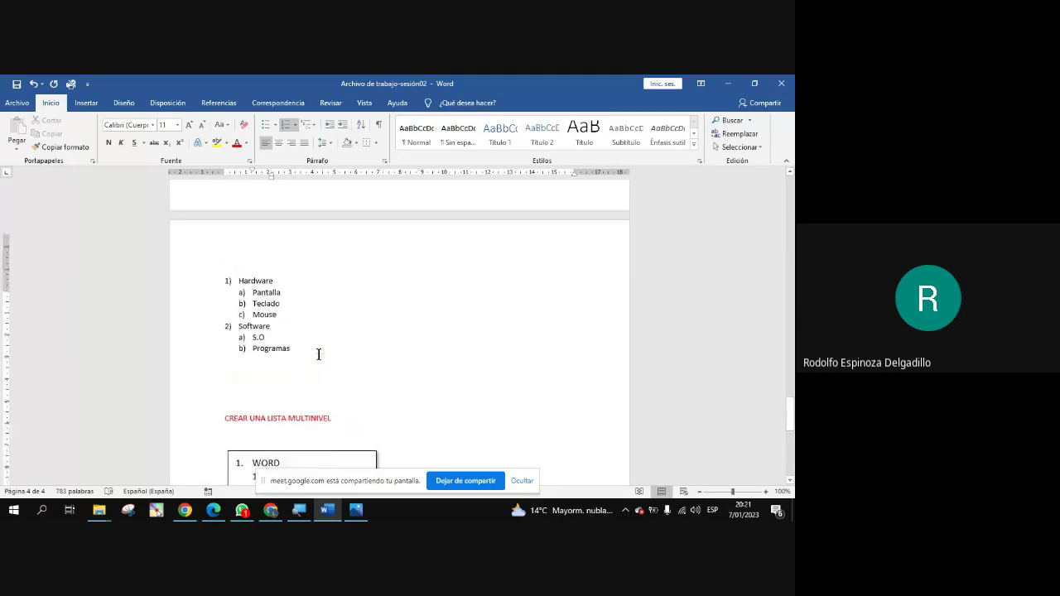
scroll(316, 354, "down", 1)
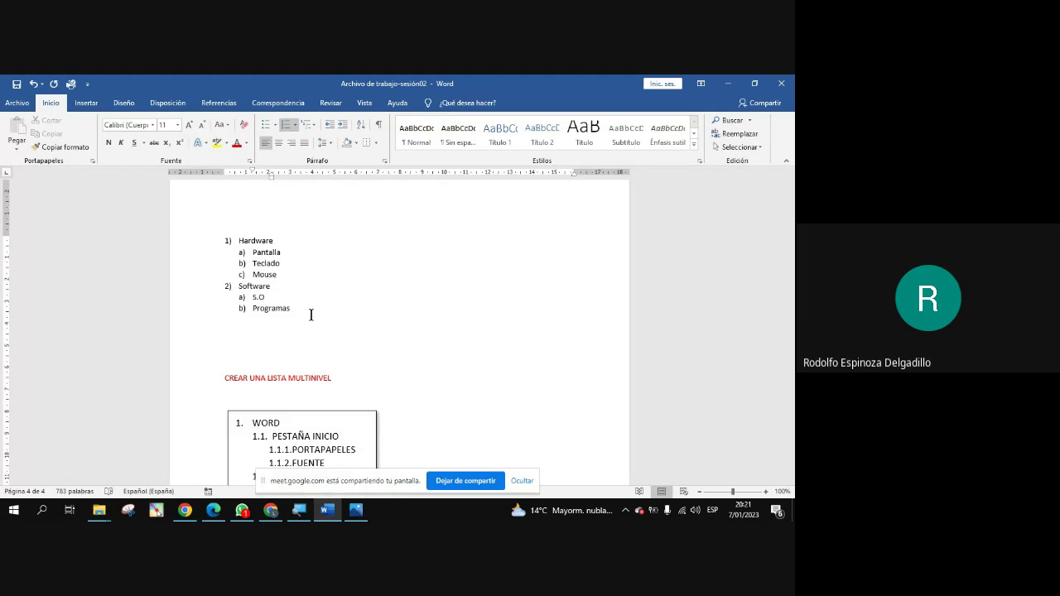
Step: Insert 'Aplicaciones' as sub-item c) after Programas and delete the extra empty d) line
left_click(312, 315)
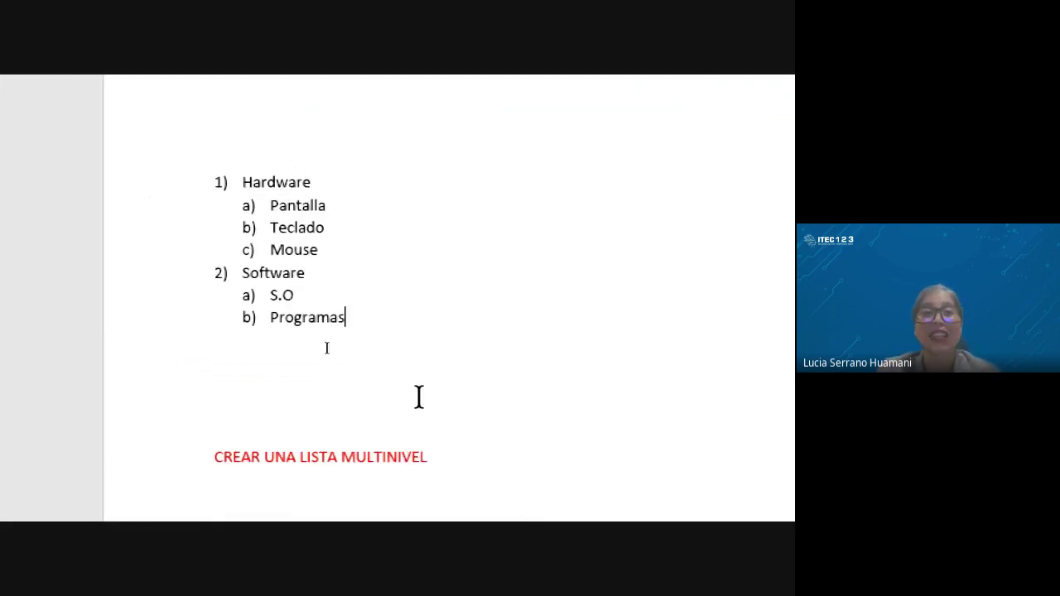
key("Return")
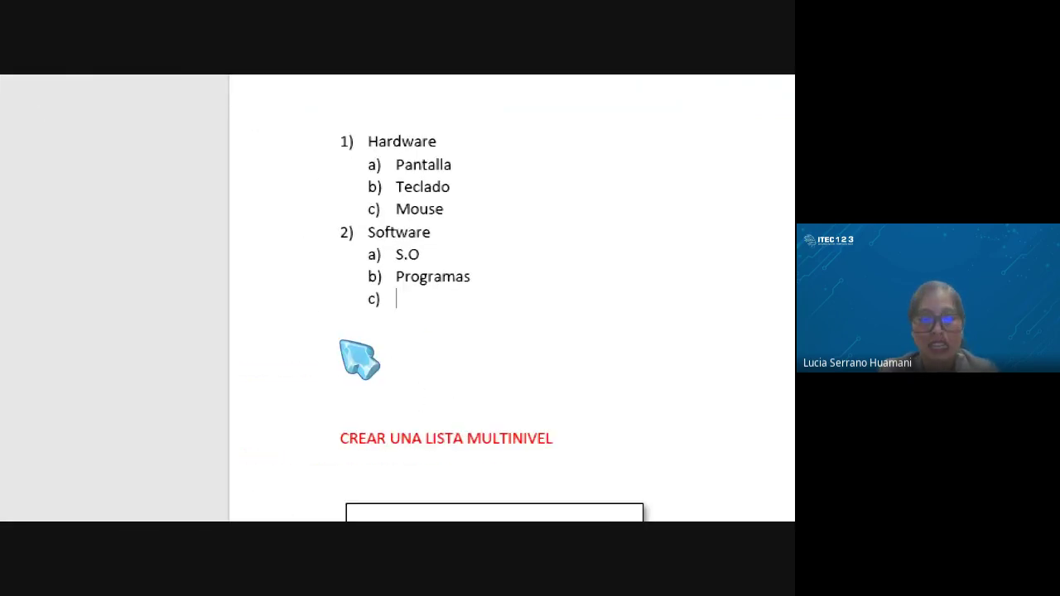
type("aplicaacio")
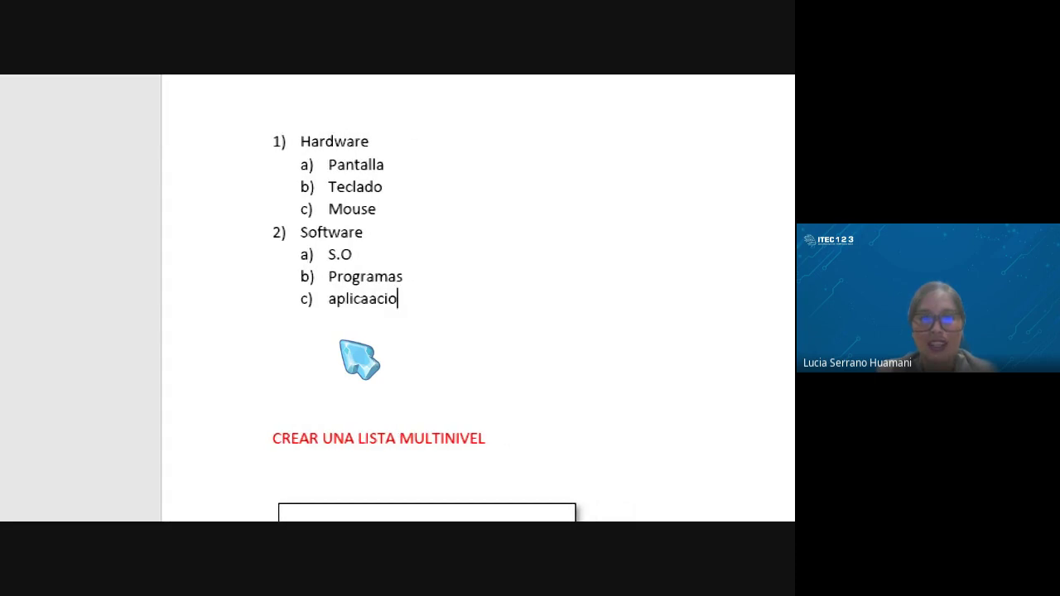
key("BackSpace")
key("BackSpace")
key("BackSpace")
key("BackSpace")
type("ciones")
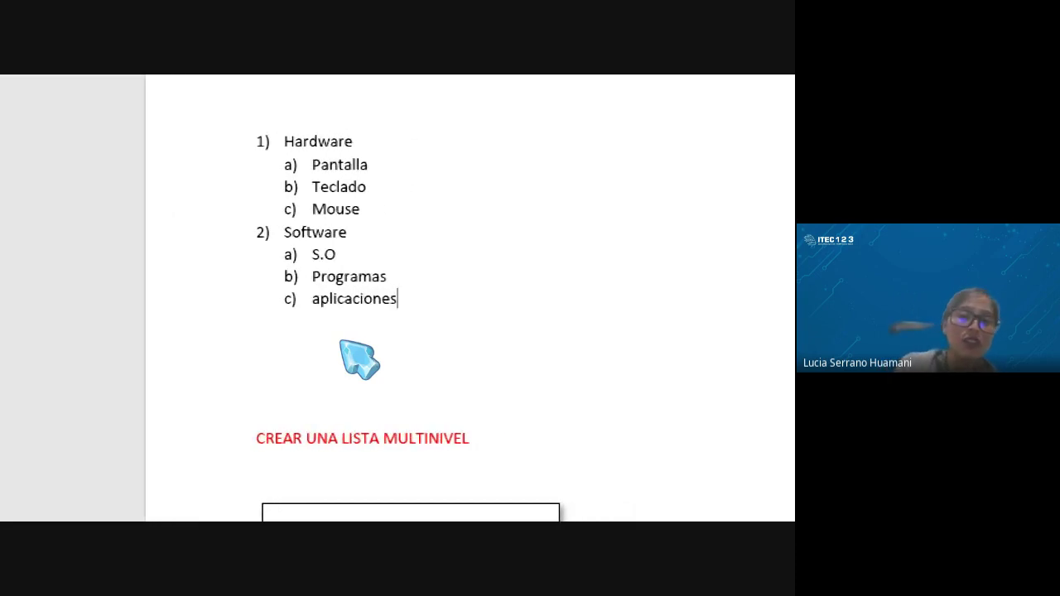
key("Return")
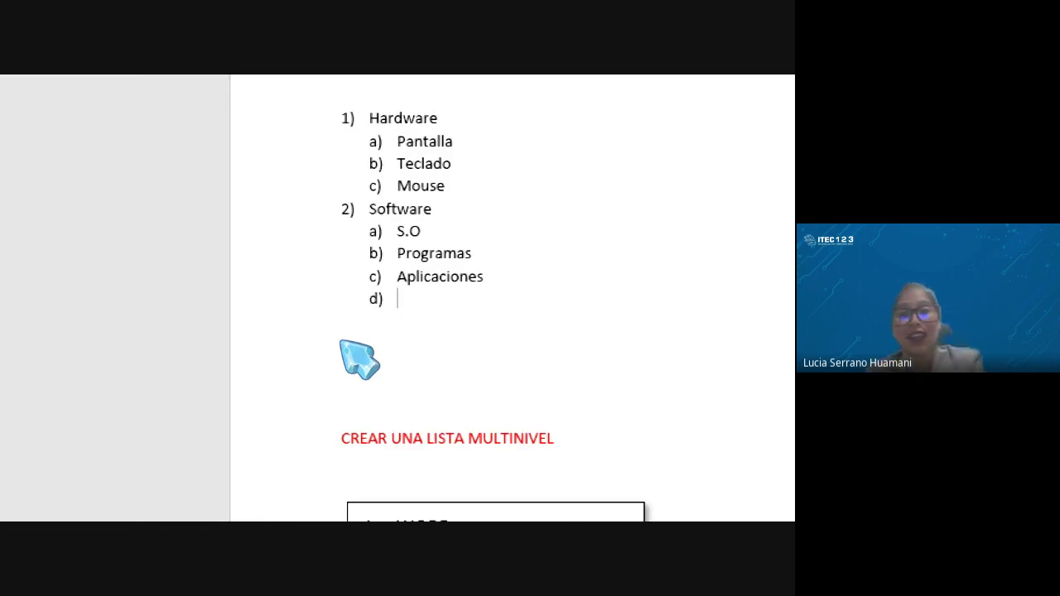
key("BackSpace")
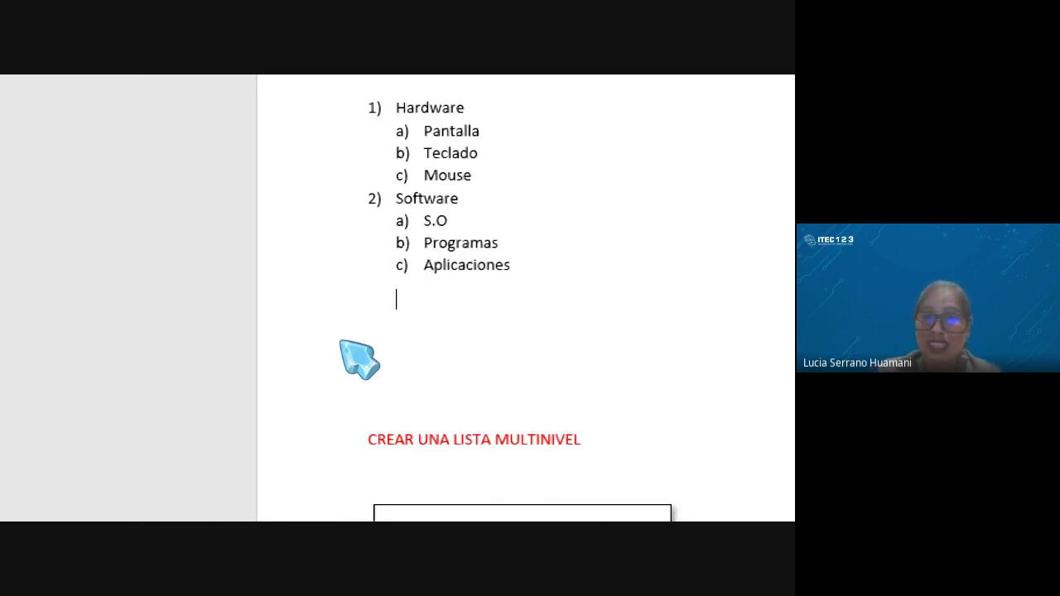
key("BackSpace")
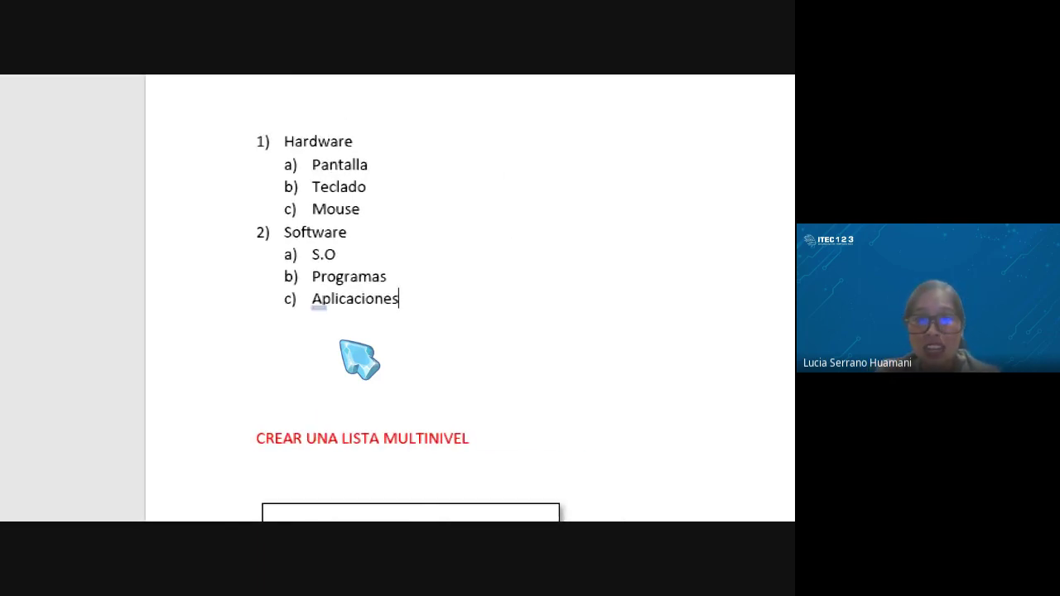
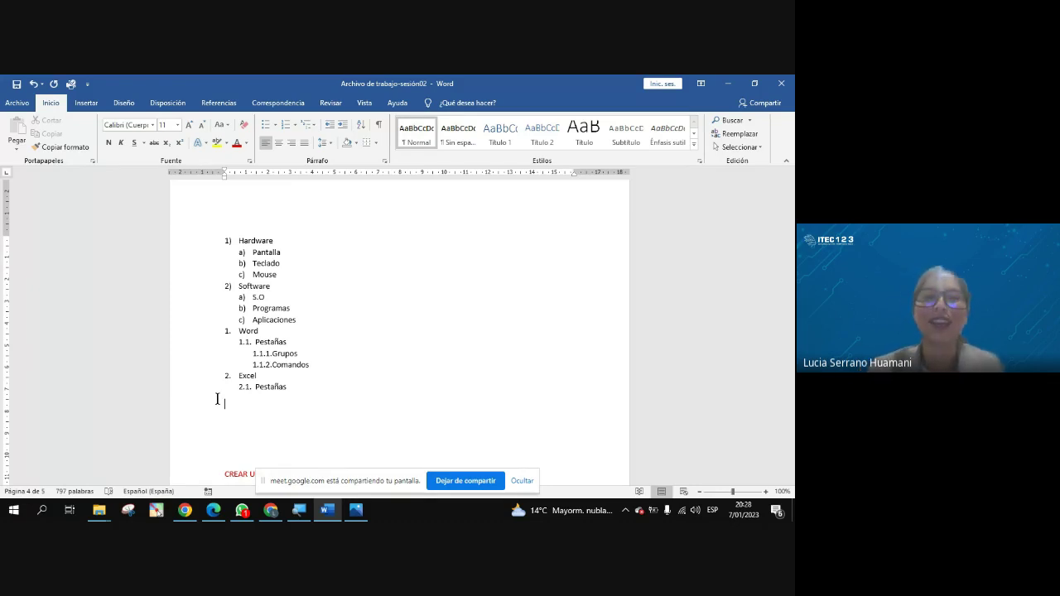
Step: Review the multilevel list ending at 2.1 Pestañas, then close the work document
left_click(306, 389)
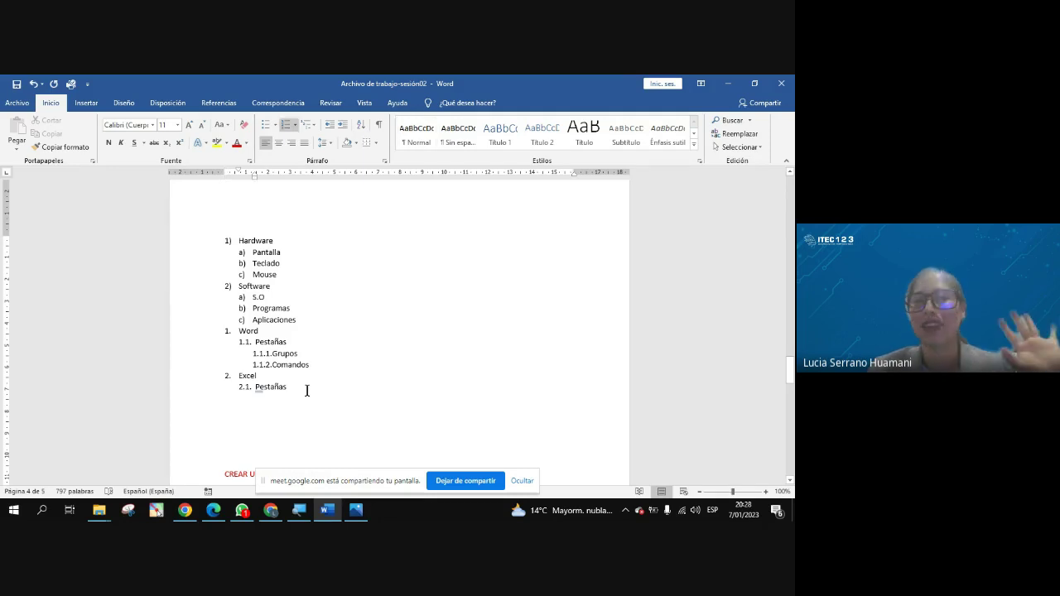
scroll(306, 391, "down", 5)
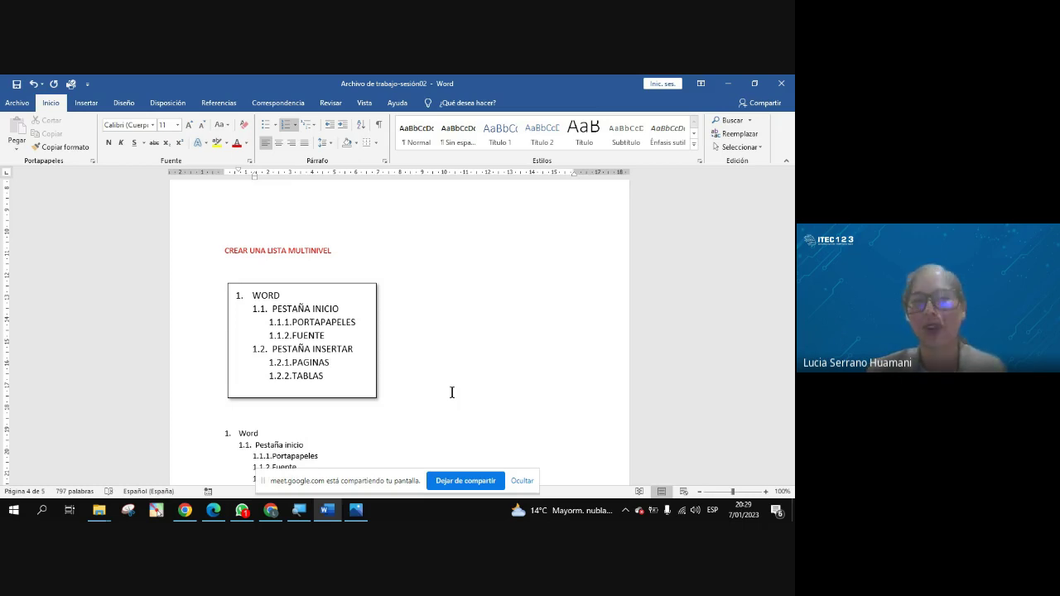
scroll(417, 367, "up", 1)
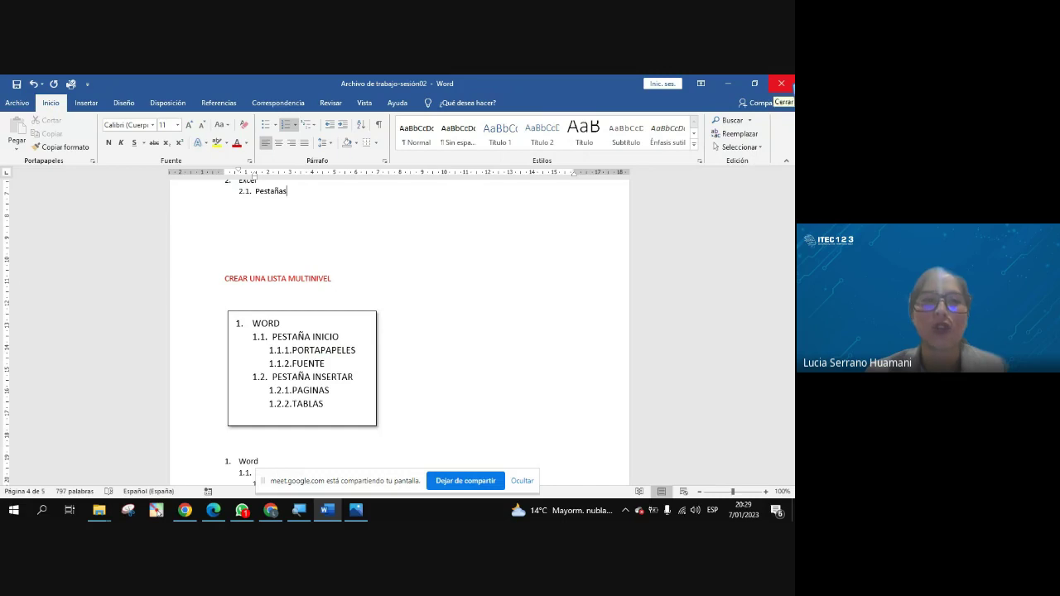
left_click(781, 83)
Step: Close Word without saving, then close the keyboard picture and the TECLADOS folder
left_click(397, 314)
left_click(781, 84)
left_click(781, 83)
Step: Hide the desktop icons, then glance at the class manual PDF and minimize it
right_click(310, 168)
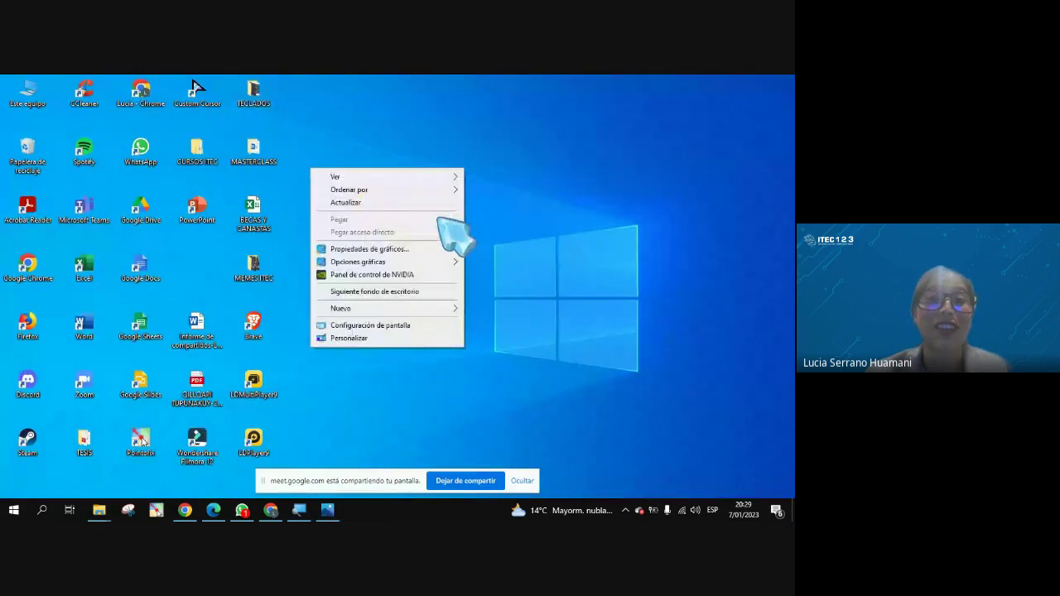
left_click(513, 258)
left_click(214, 510)
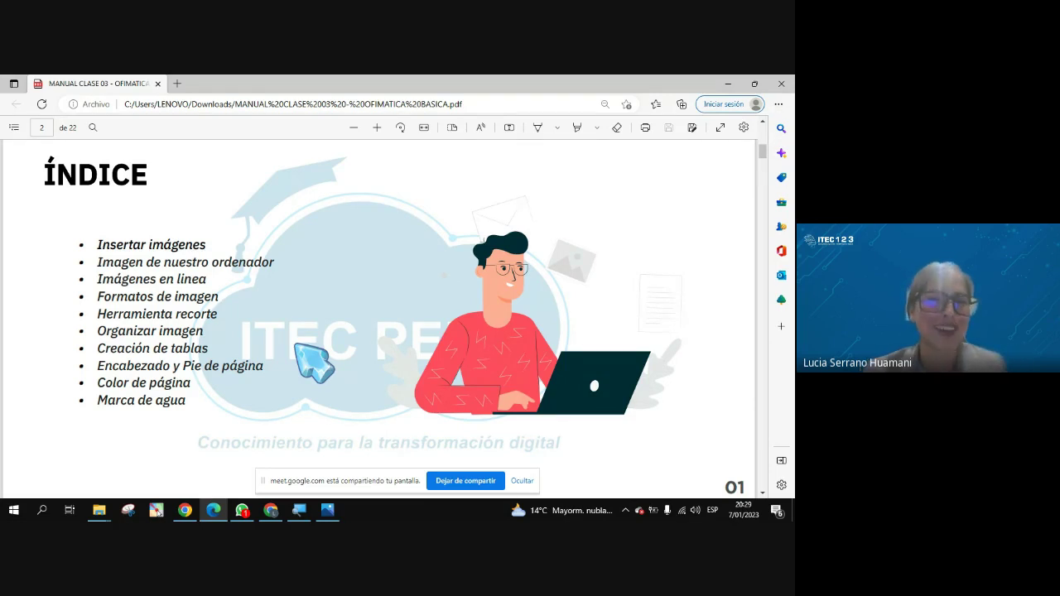
left_click(726, 83)
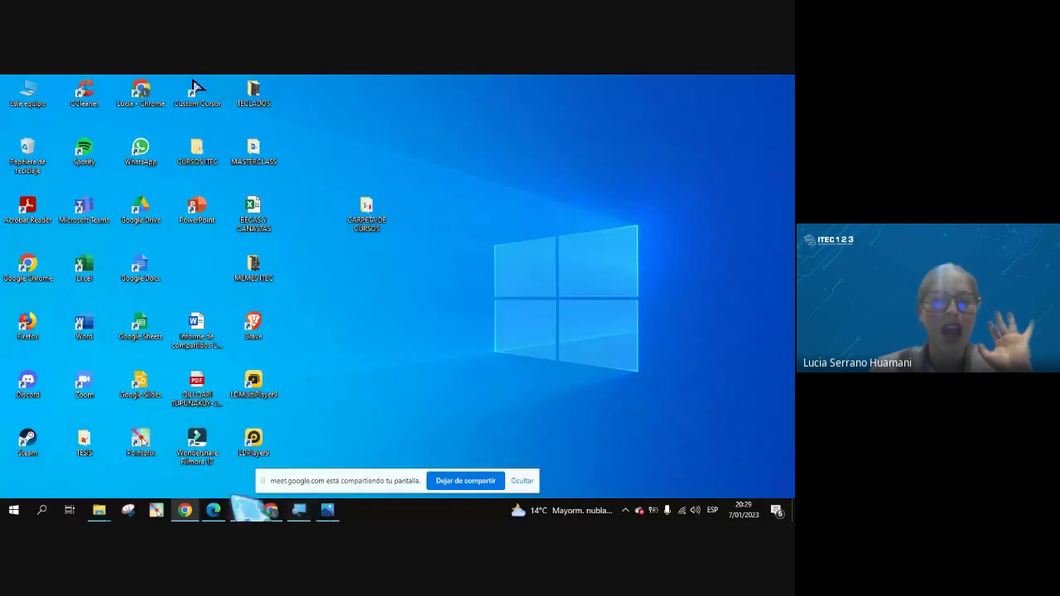
Step: Launch Word, create a blank Documento1, and hide the Meet screen-sharing notice
left_click(42, 510)
left_click(621, 324)
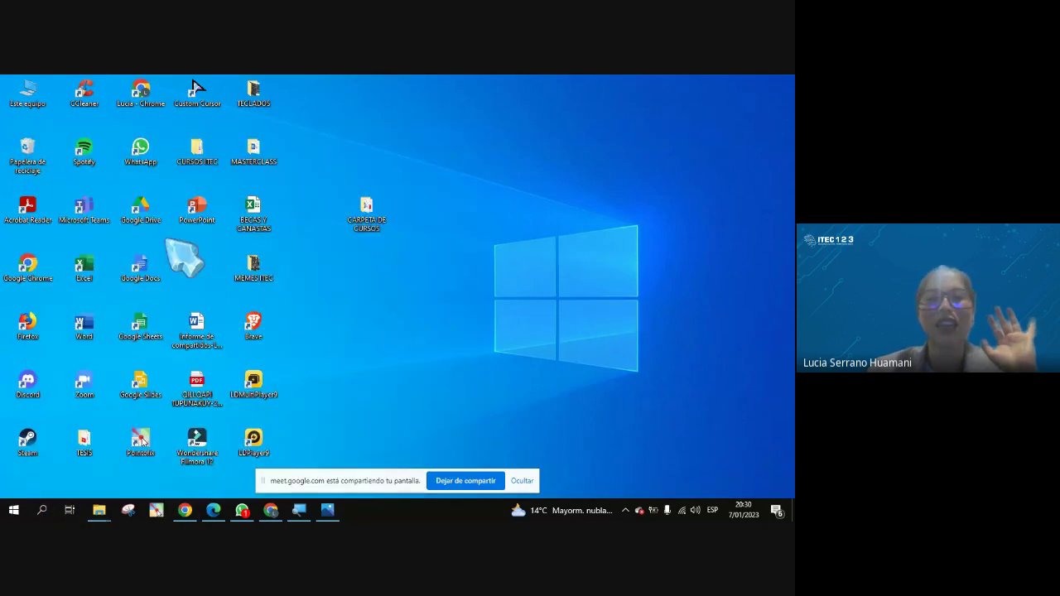
double_click(83, 327)
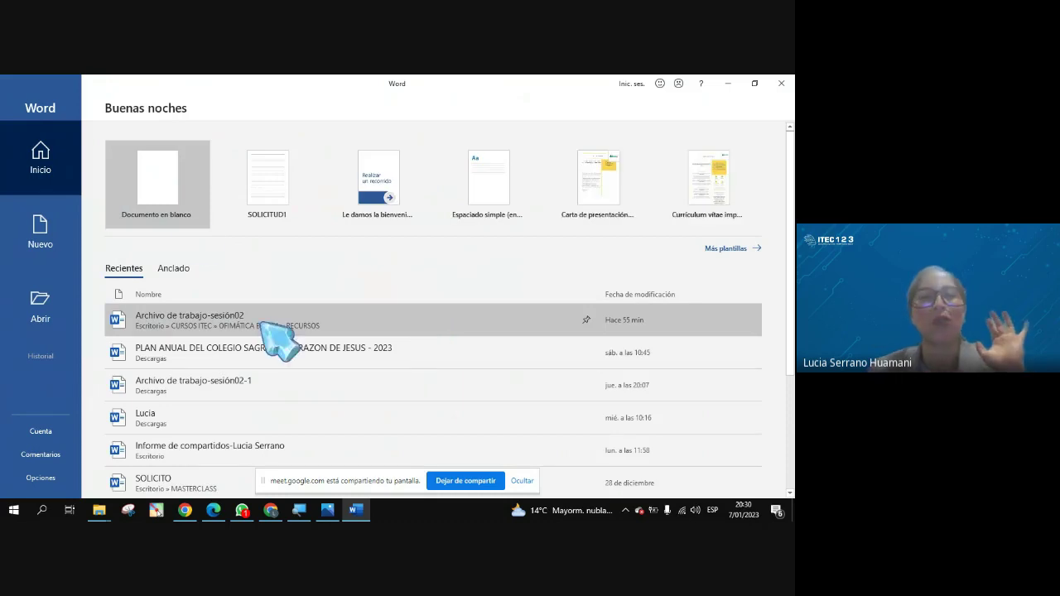
left_click(177, 207)
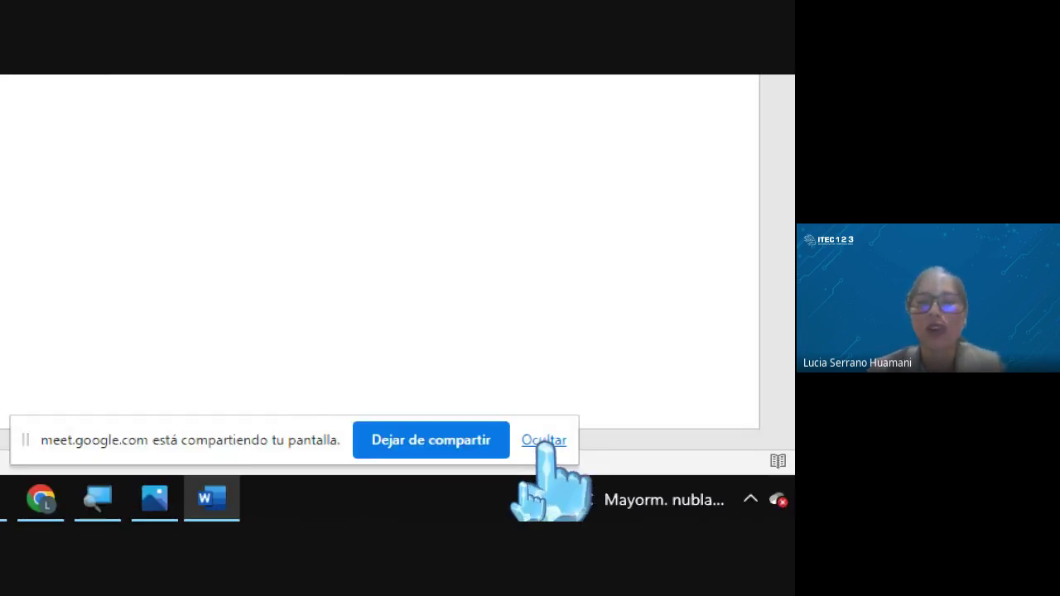
left_click(541, 446)
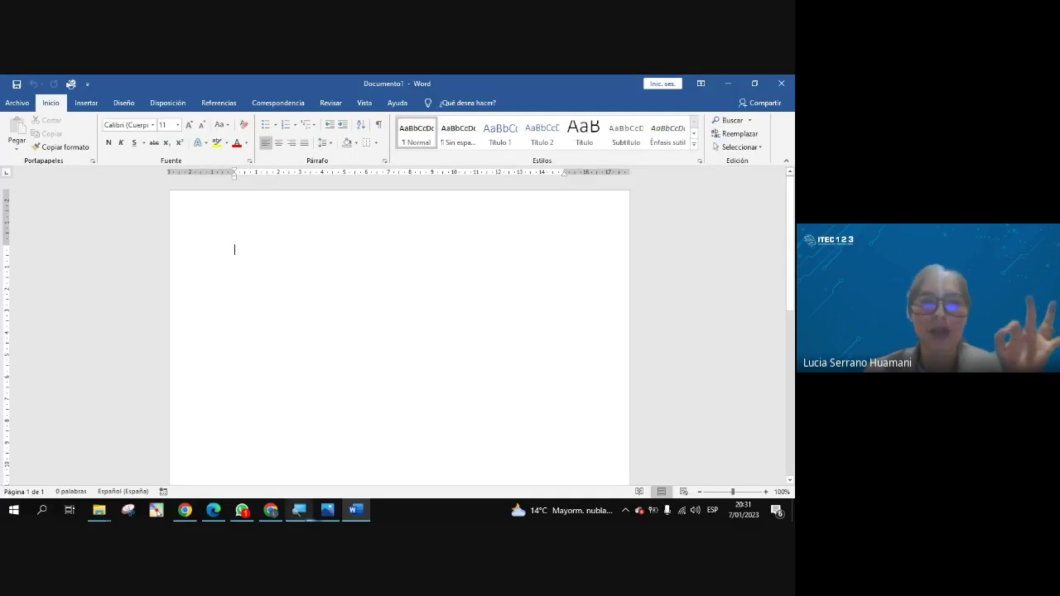
left_click(270, 510)
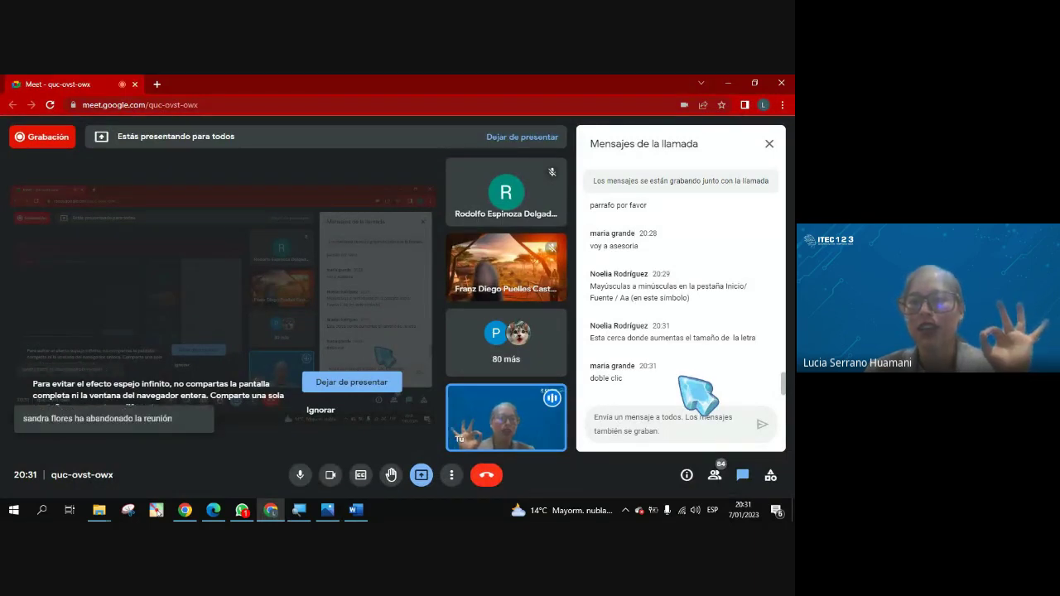
left_click(725, 84)
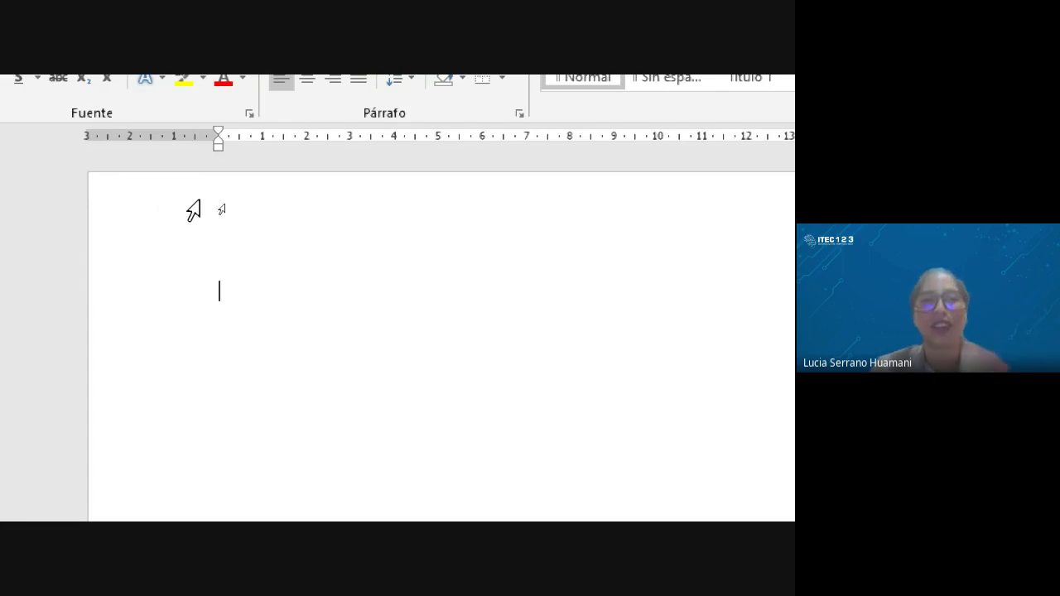
Step: Type “FORTALECIMIENTO DE LA SOBERANIA NACIONAL into the page header, fixing the SOBERI typo
left_click(193, 210)
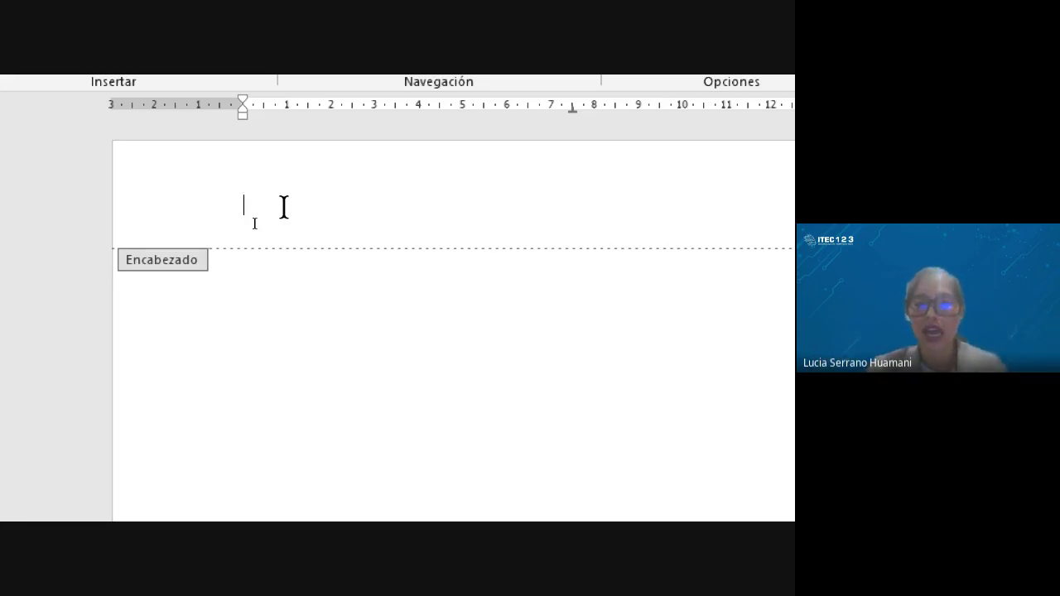
type("'")
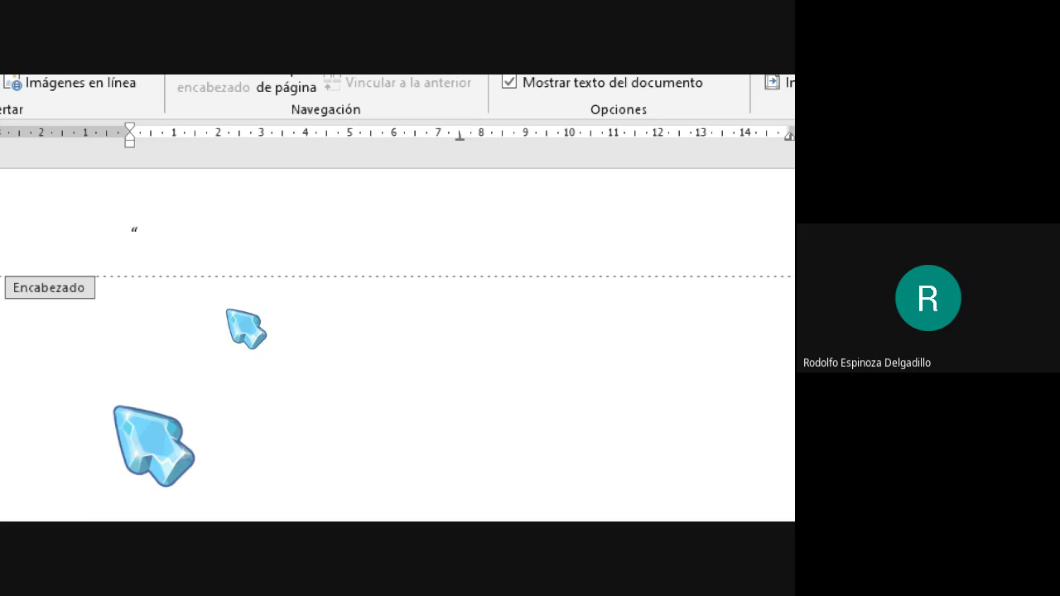
type("FORTALE")
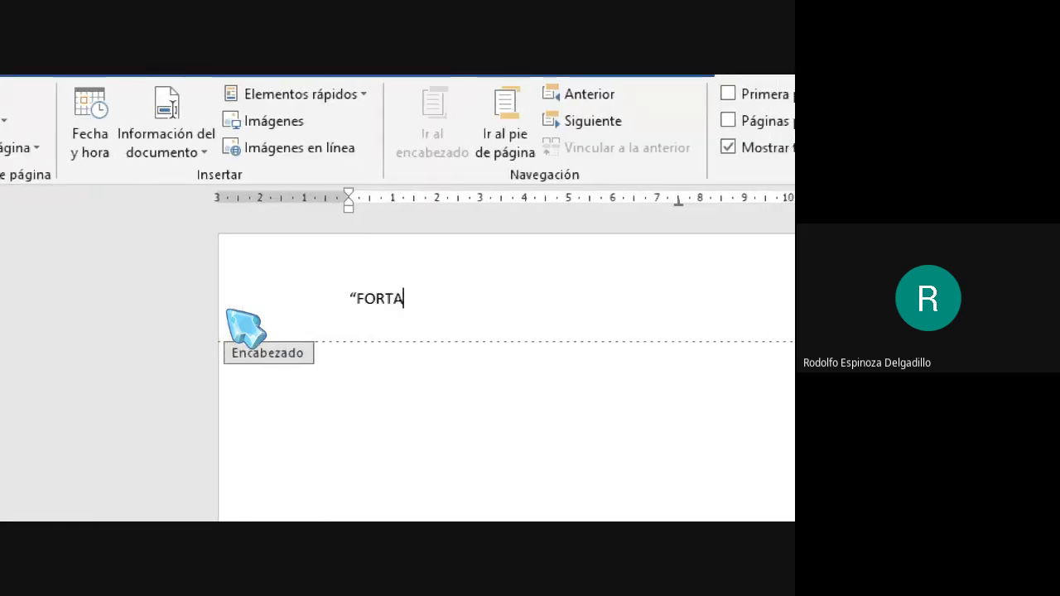
type("CIMIENTO DE LA ")
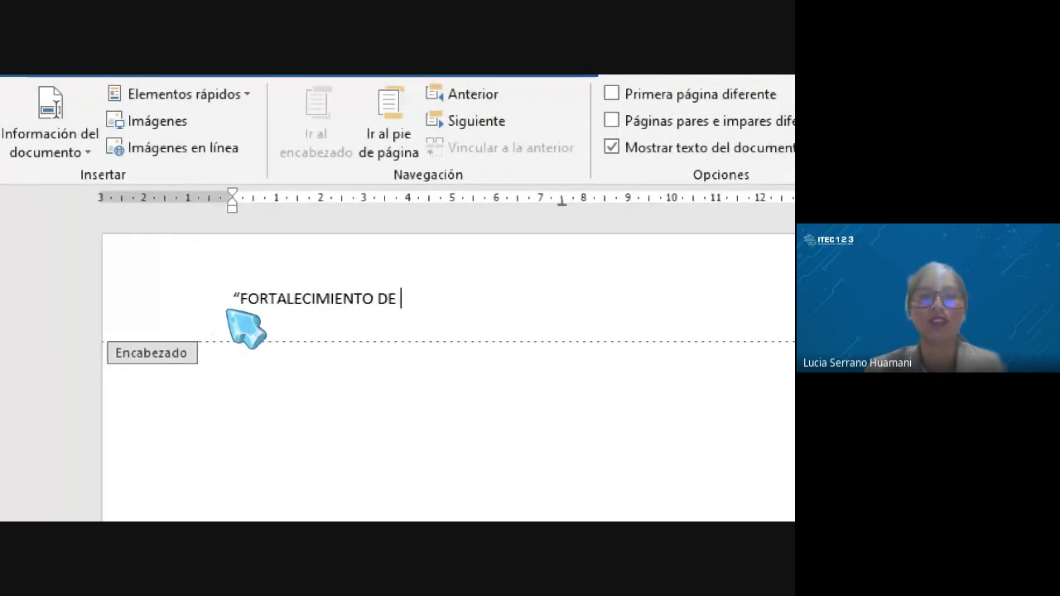
type("SOBERI")
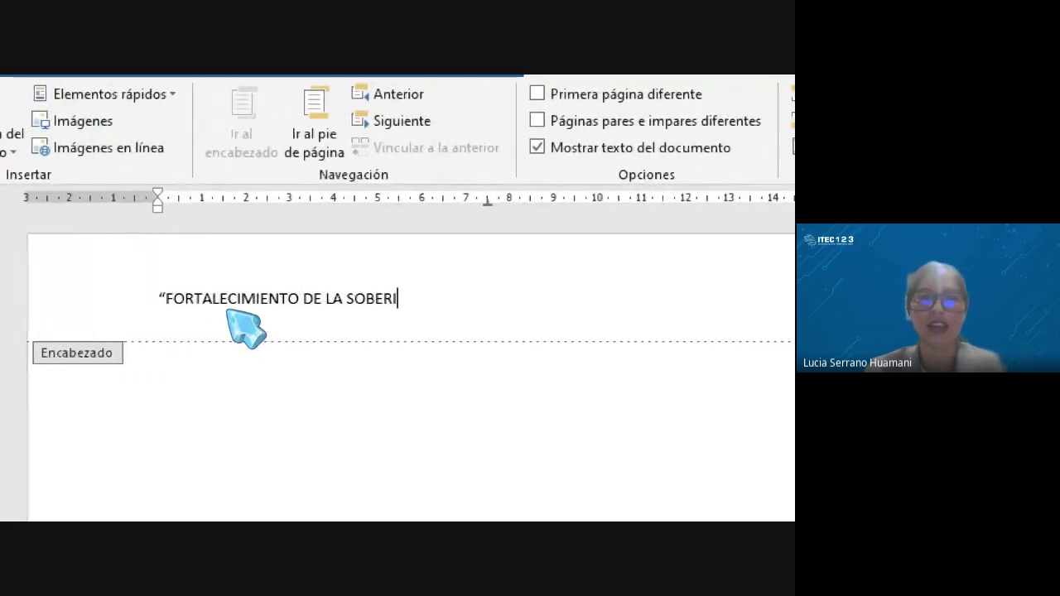
key("BackSpace")
type("ANIA NA")
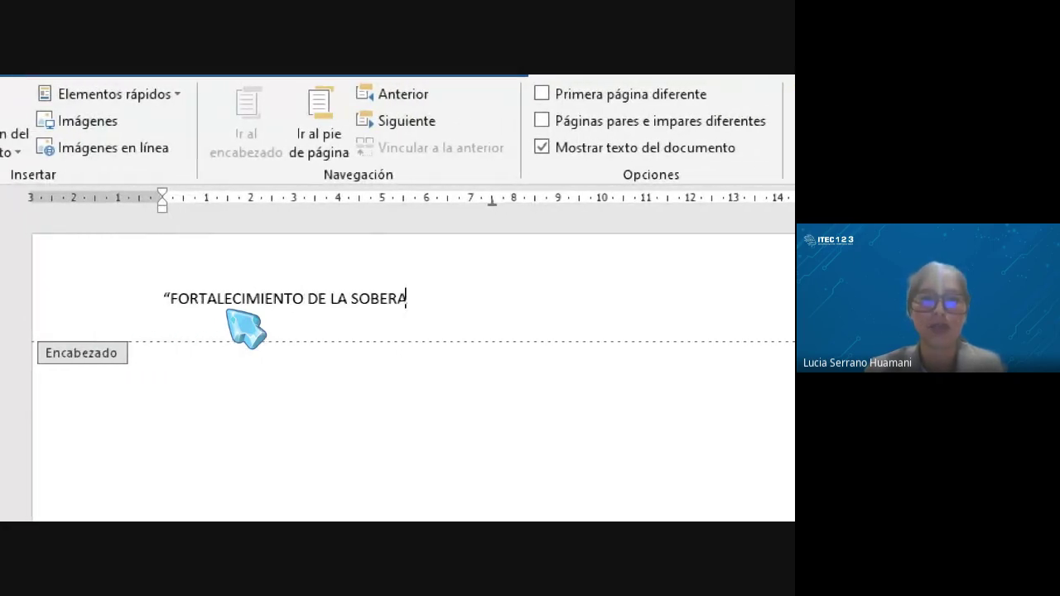
type("CIONAL")
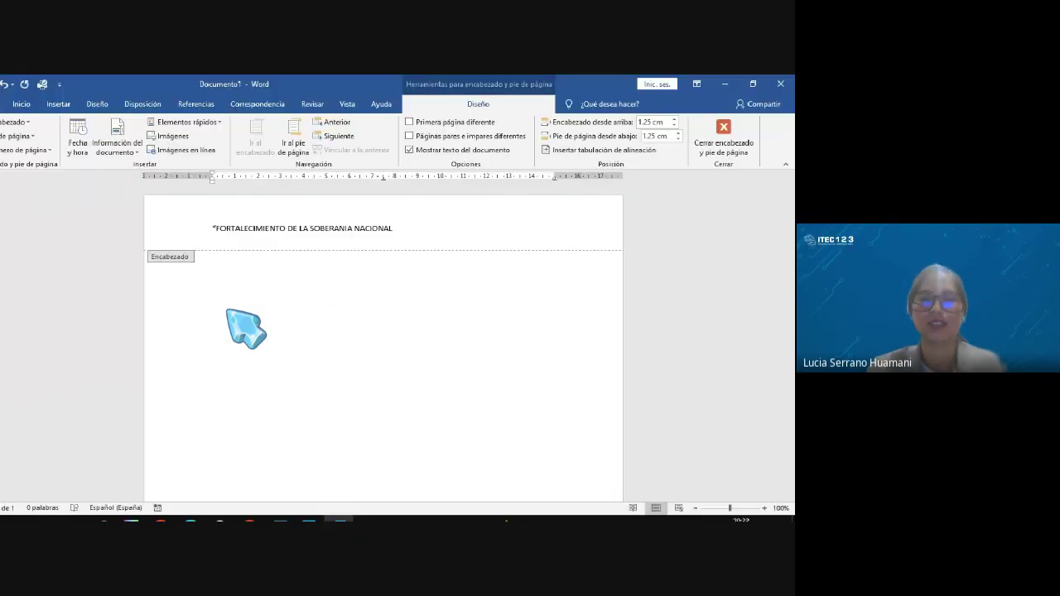
key("alt+Tab")
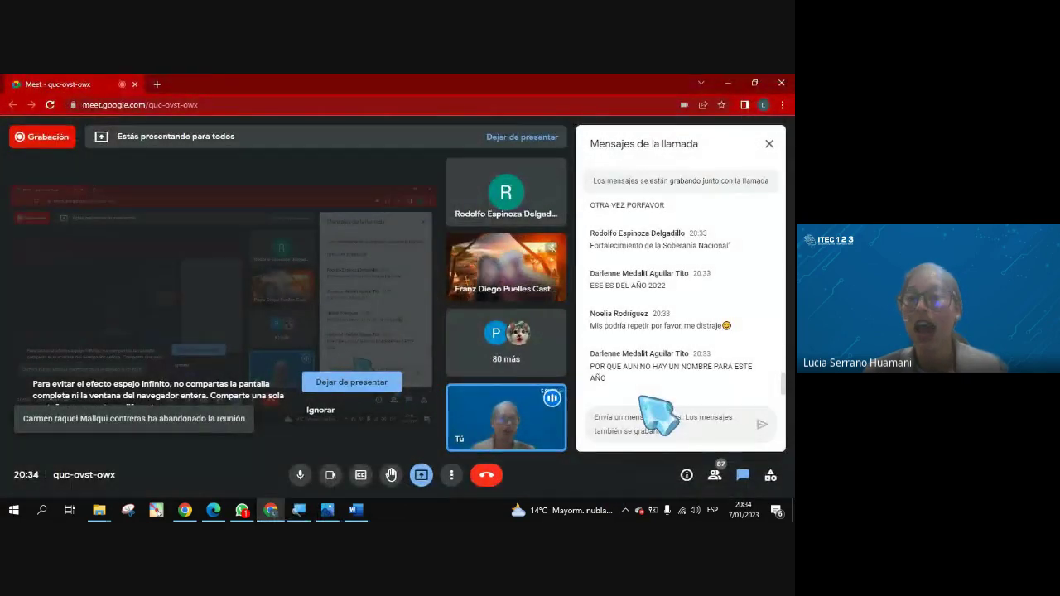
left_click(727, 82)
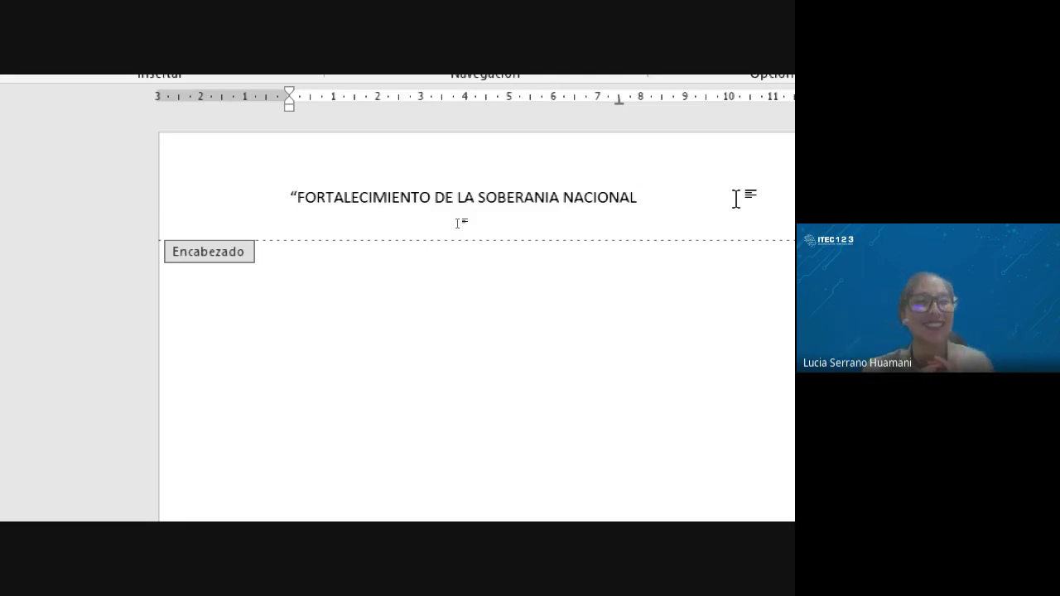
Step: Add a closing quotation mark after NACIONAL in the header
type("\"")
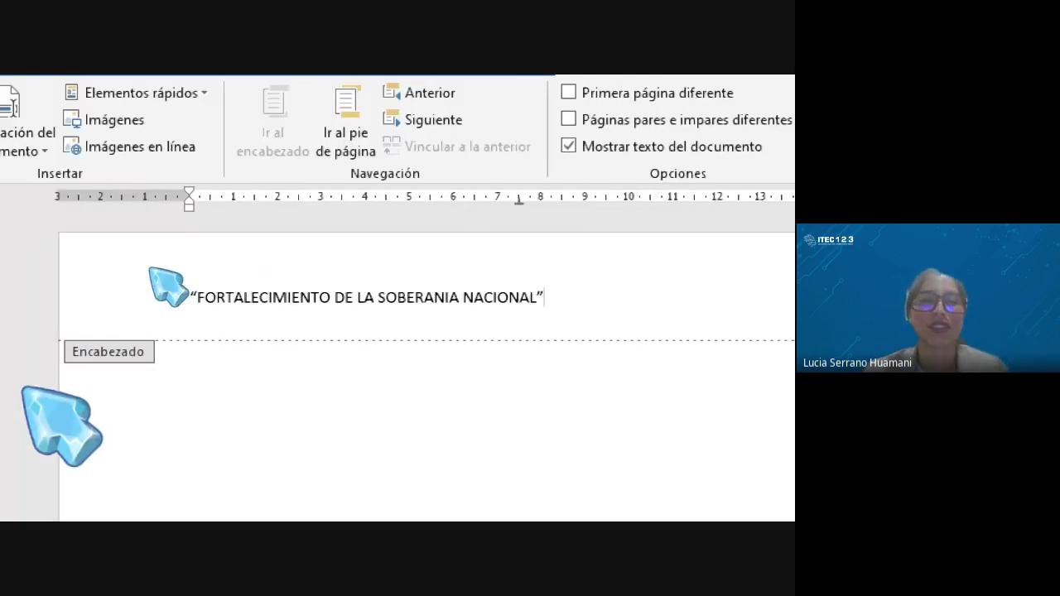
Step: Select the quoted header title and center it with Centrar
left_click_drag(568, 296, 214, 299)
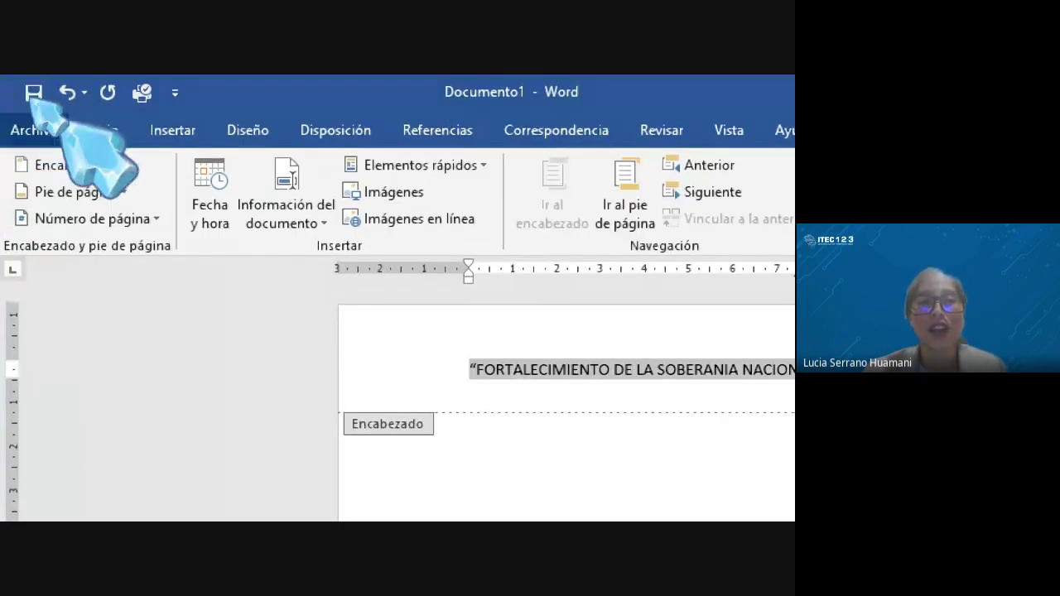
left_click(104, 130)
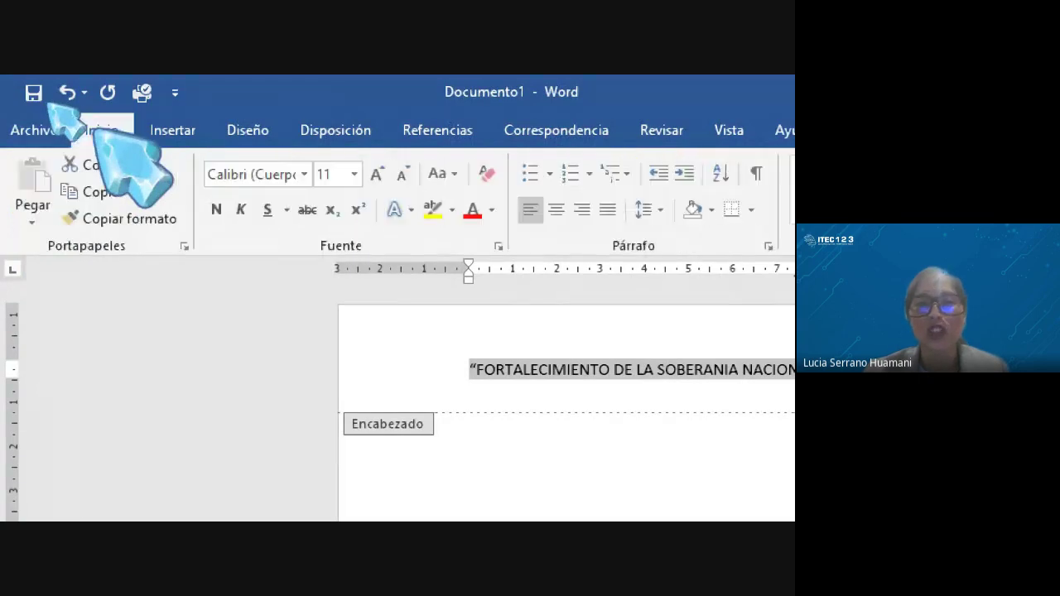
left_click(557, 209)
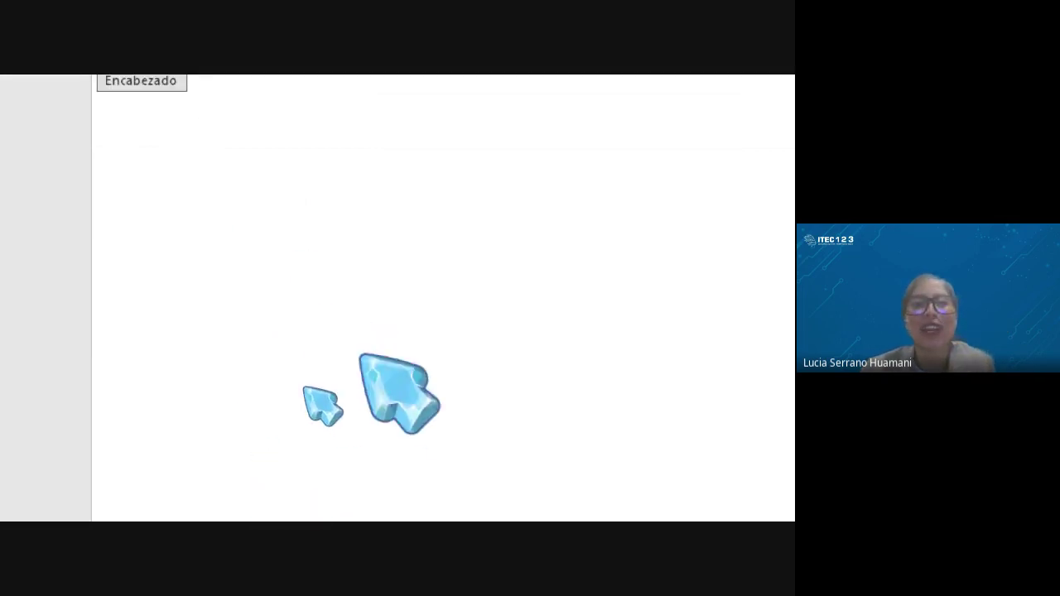
Step: Leave the header, reopen it for editing, then return to the empty page body
scroll(439, 298, "up", 3)
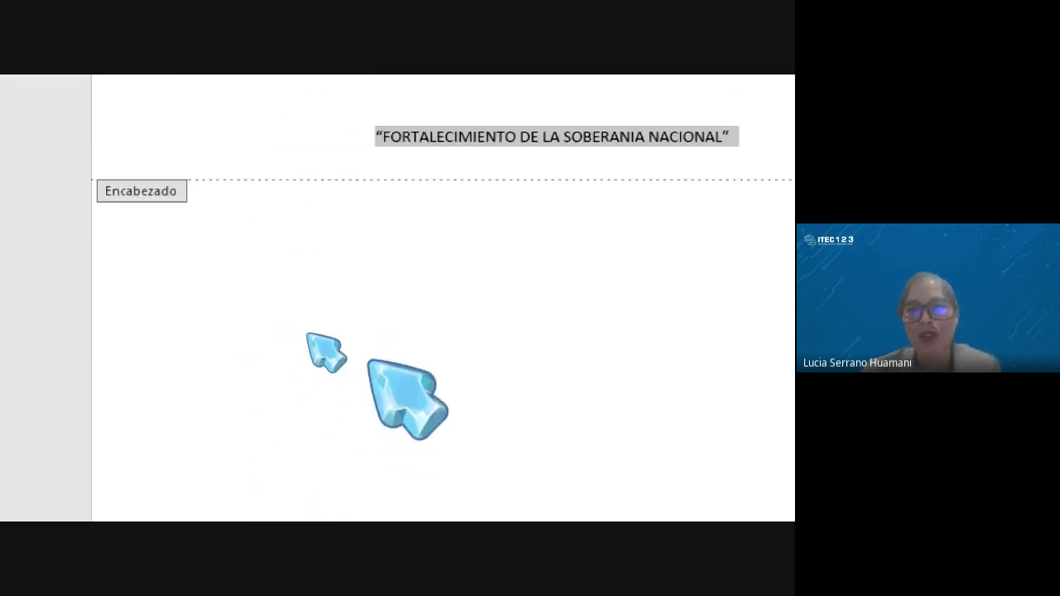
double_click(355, 330)
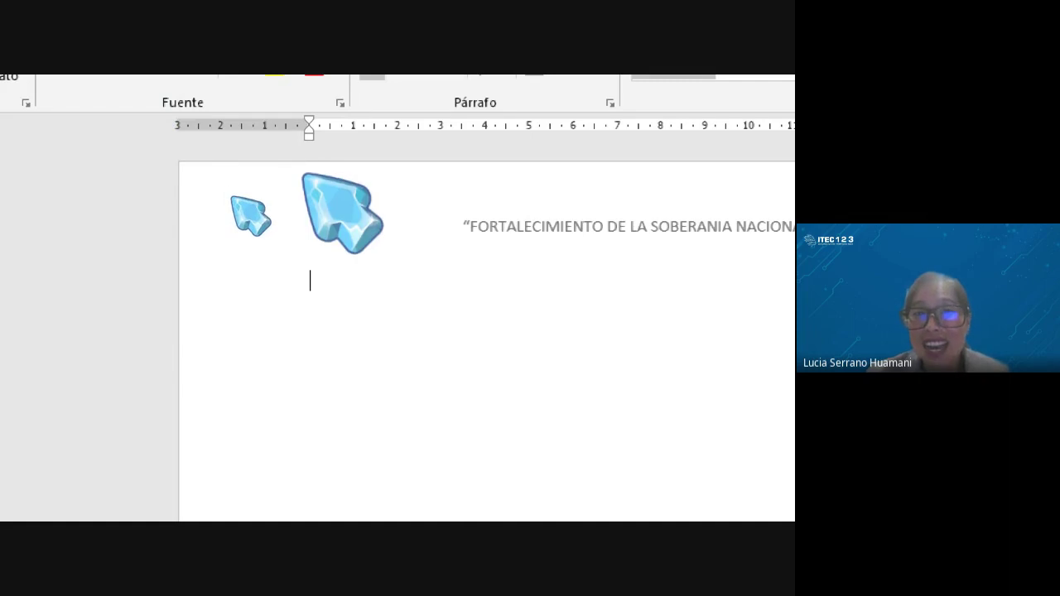
double_click(312, 182)
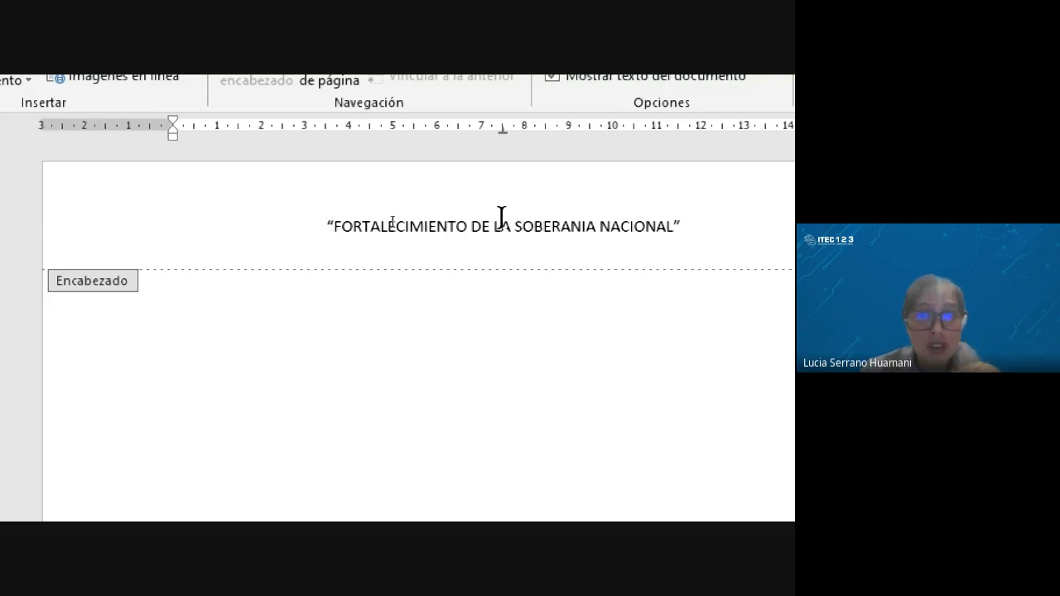
double_click(343, 385)
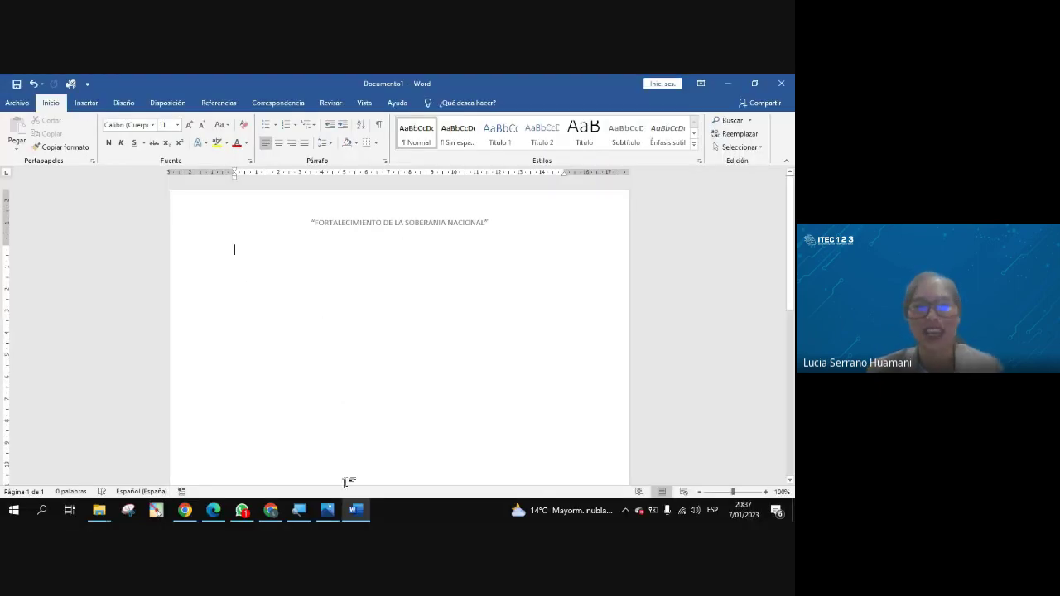
Step: Turn off the camera in the Google Meet call, then minimize Word
left_click(270, 509)
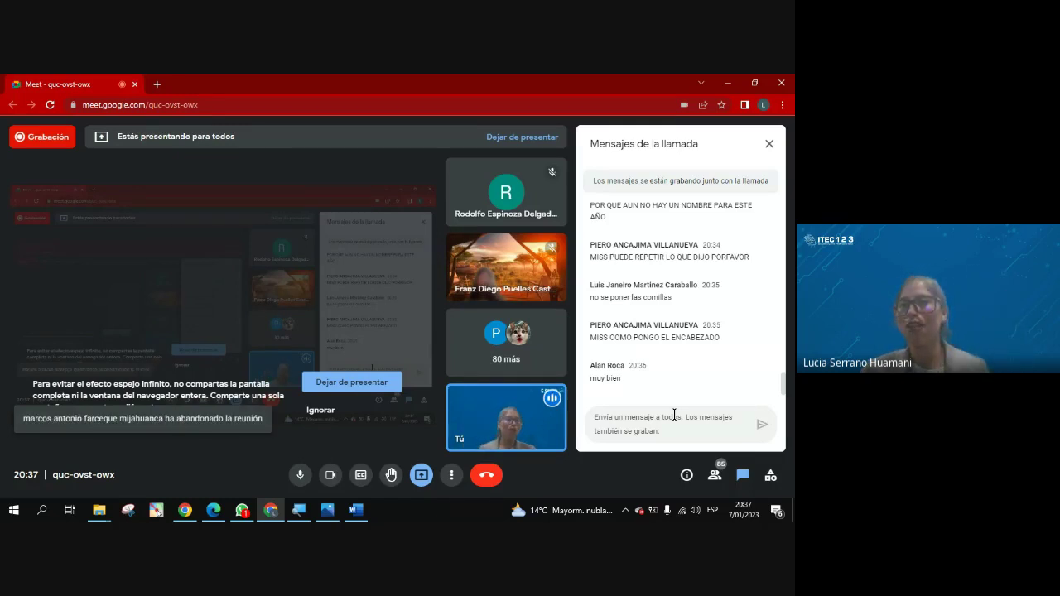
left_click(728, 83)
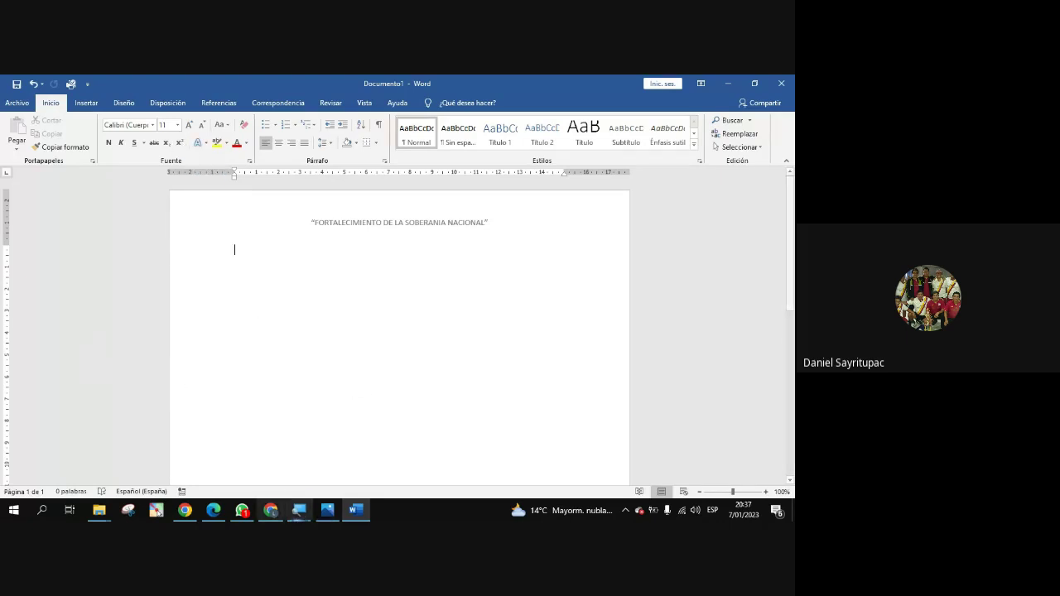
left_click(271, 510)
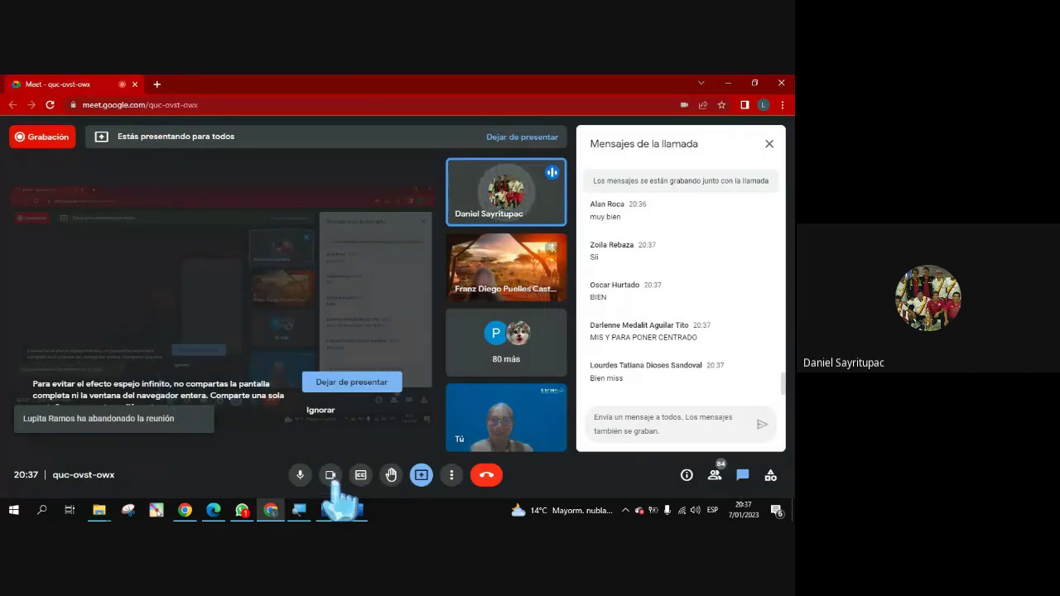
left_click(331, 474)
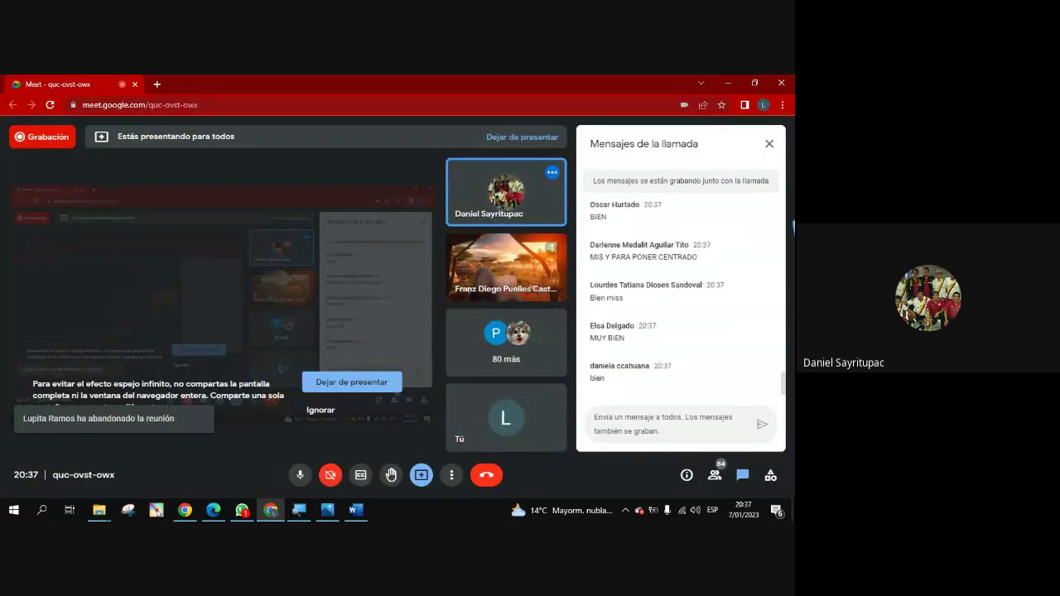
key("alt+Tab")
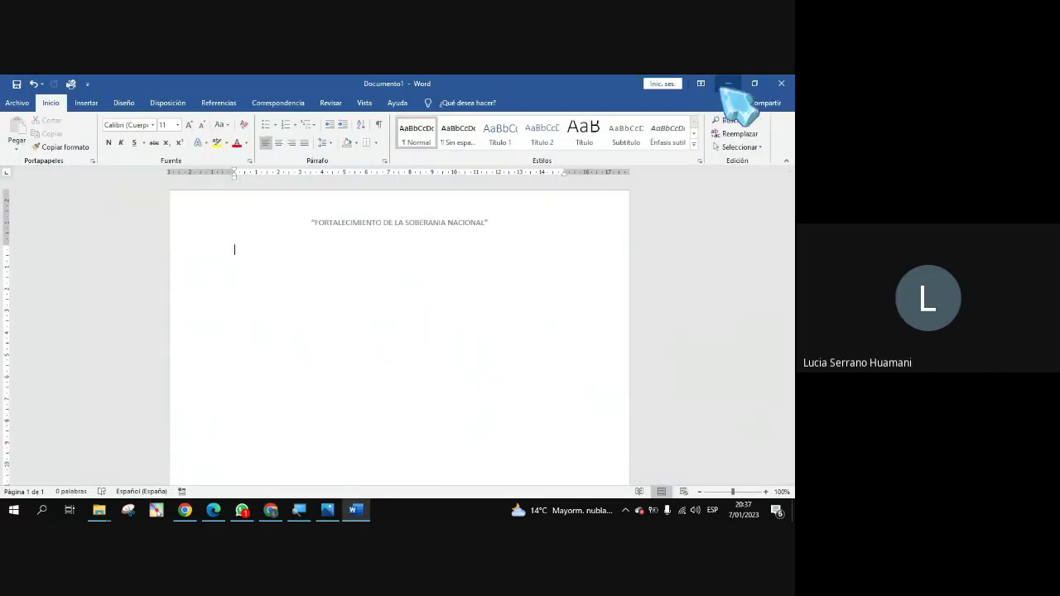
left_click(727, 84)
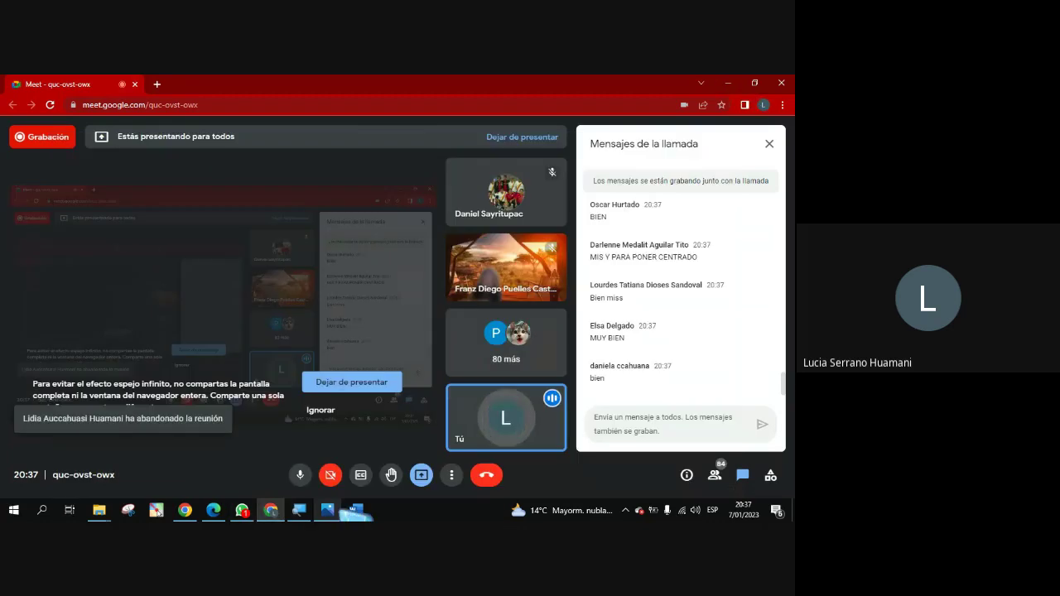
Step: Magnify the klipartz.com.png keyboard picture, then go back to Word and the Meet call
left_click(327, 509)
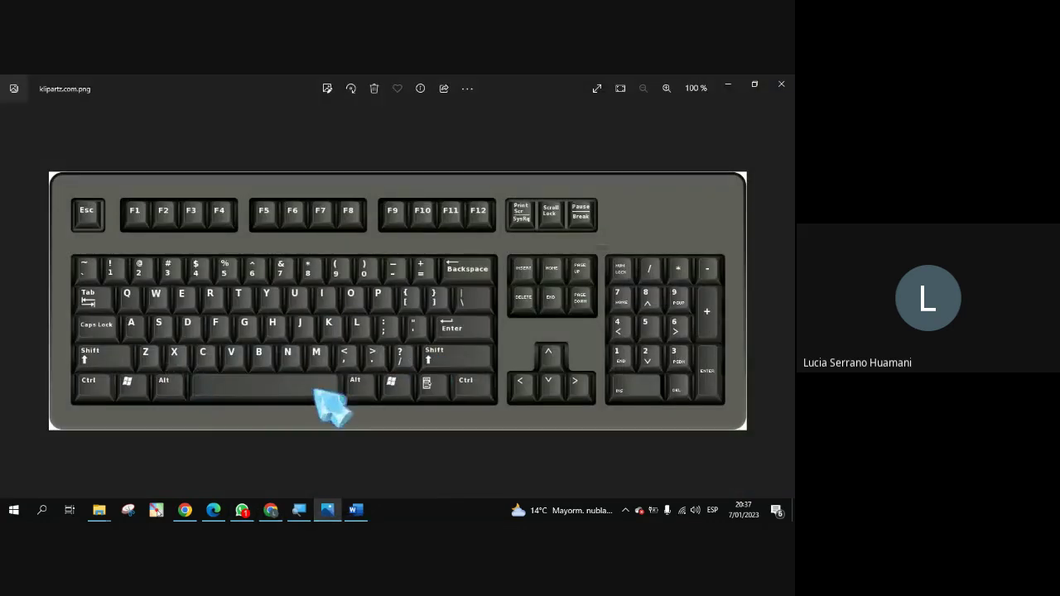
key("super+plus")
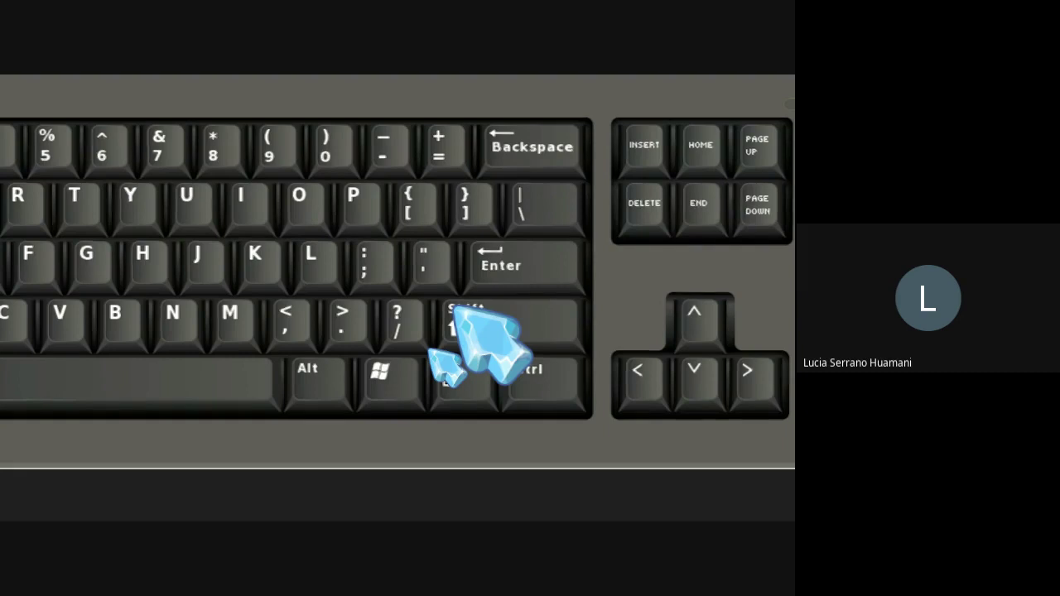
key("super+Escape")
left_click(356, 510)
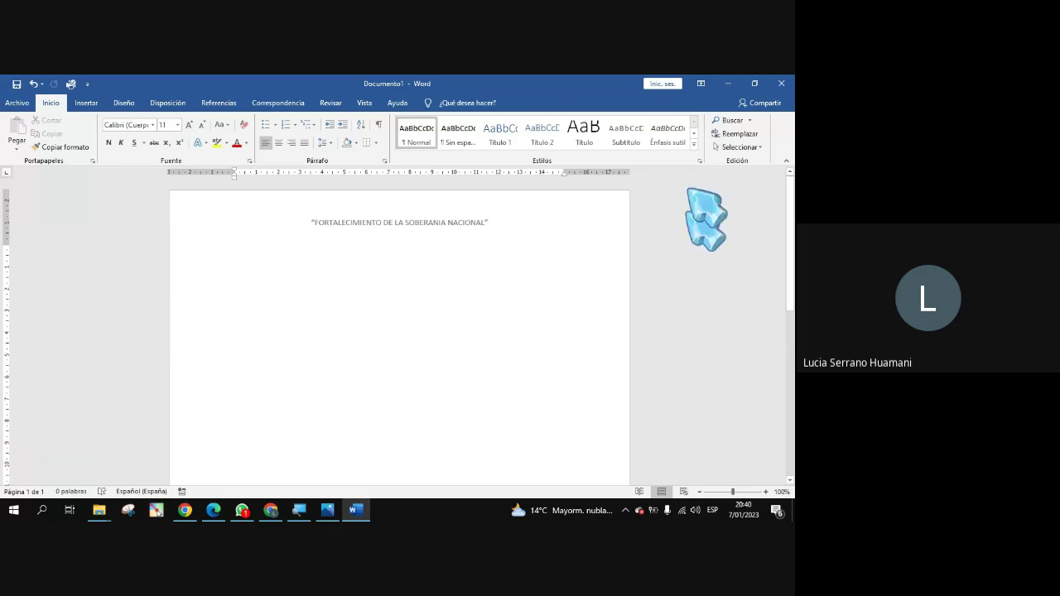
left_click(274, 510)
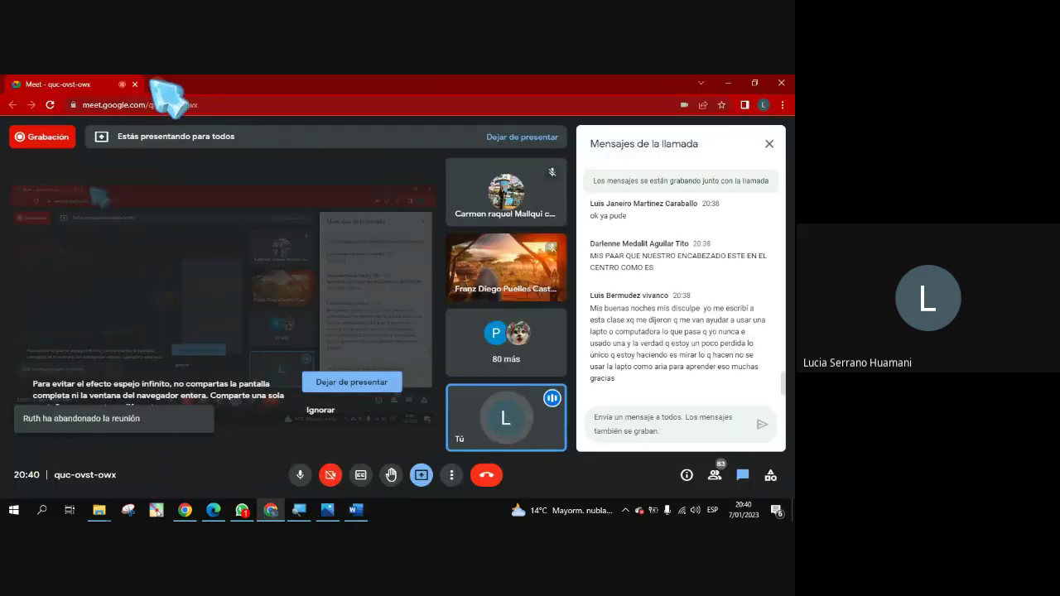
Step: Turn the Meet camera back on and minimize the call to show Word
scroll(749, 381, "up", 3)
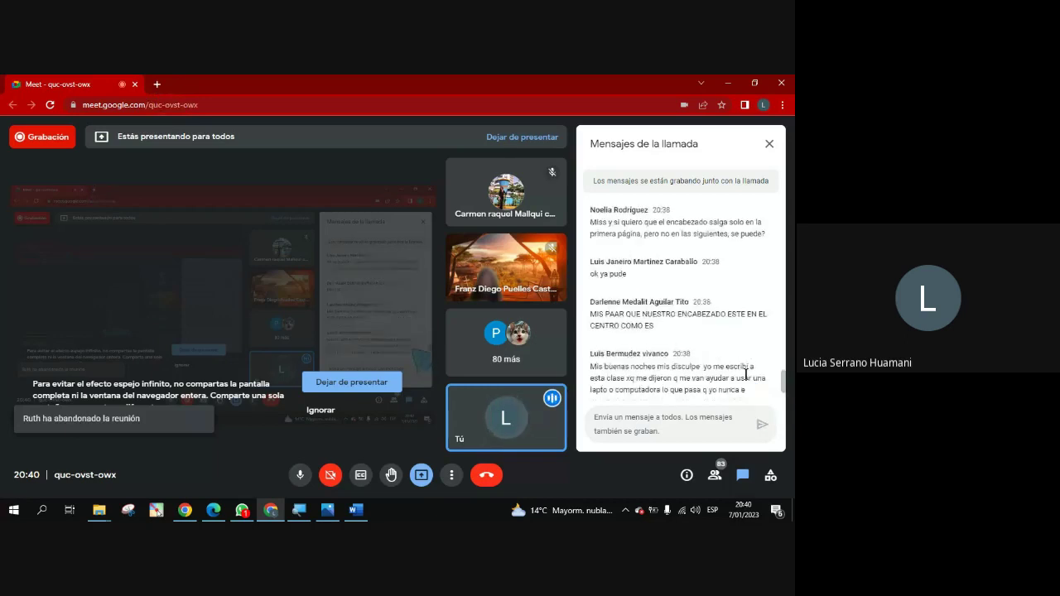
scroll(745, 372, "down", 3)
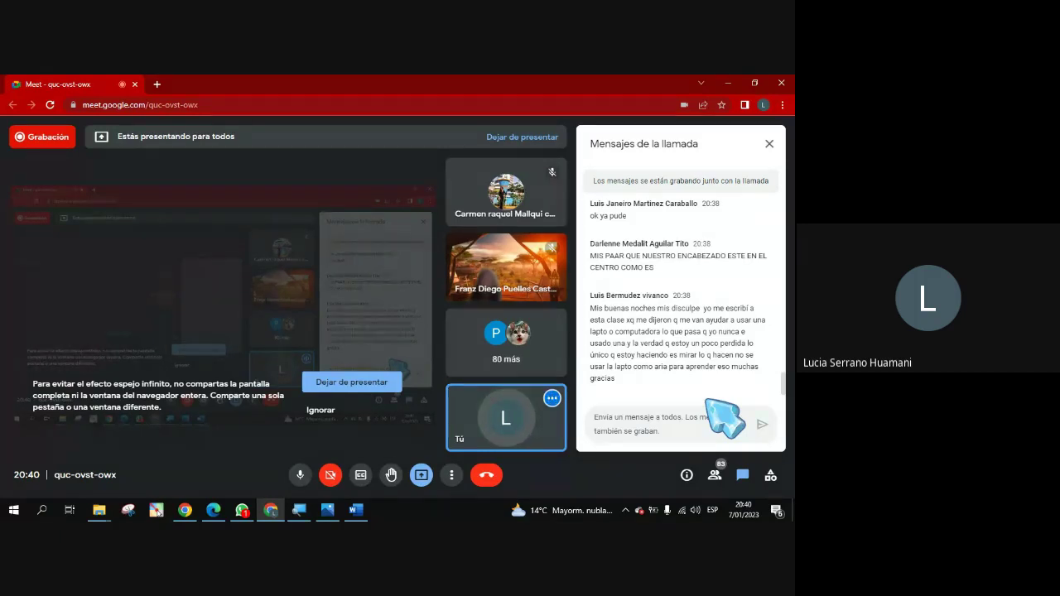
left_click(330, 475)
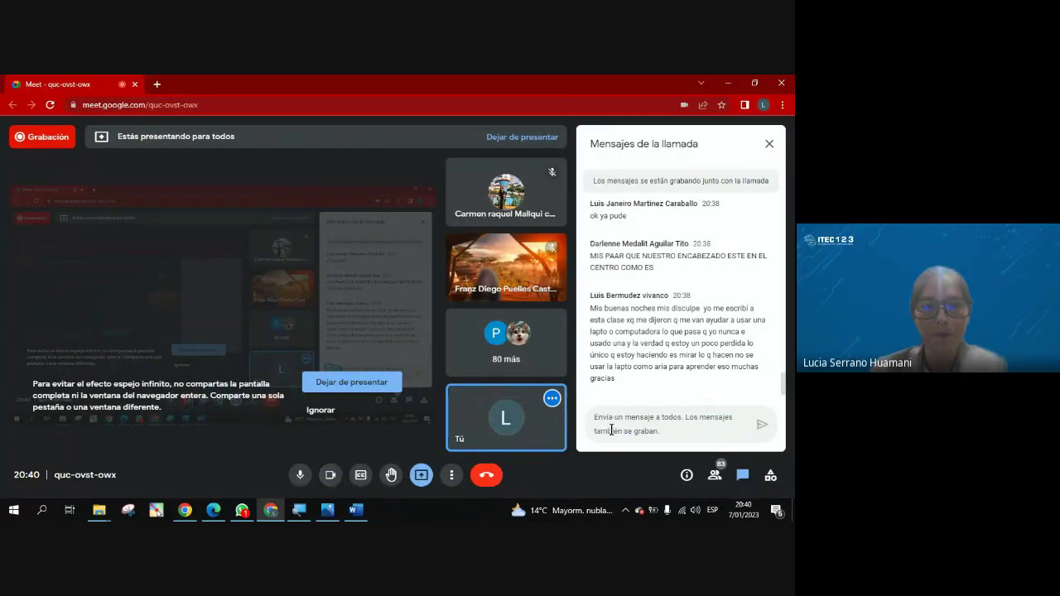
left_click(727, 82)
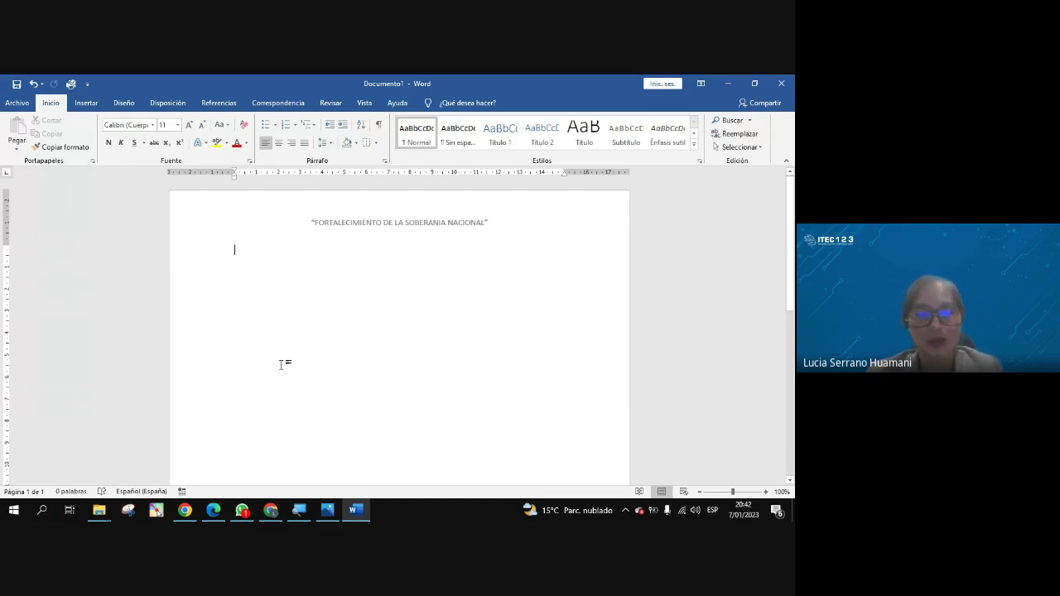
Step: Magnify the screen and bring up Word's Imágenes picture-insertion options on the Insertar tab
key("super+plus")
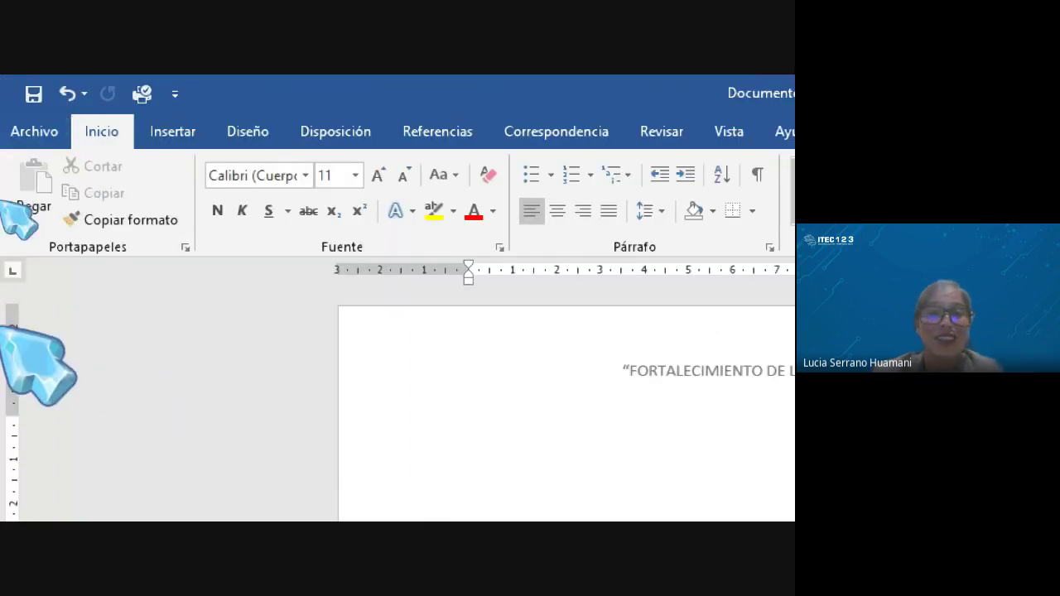
left_click(189, 128)
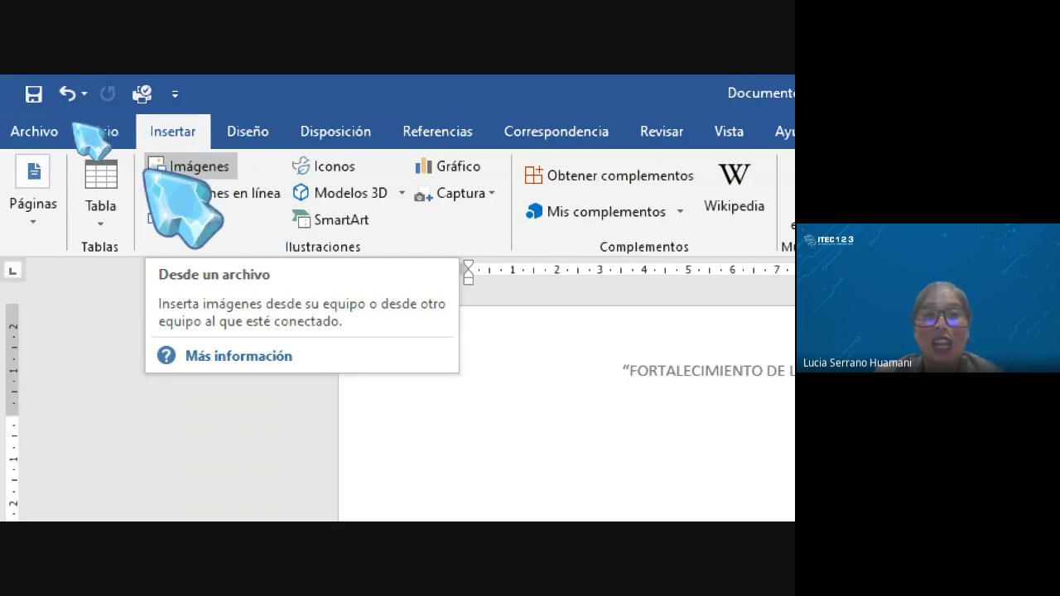
left_click(211, 166)
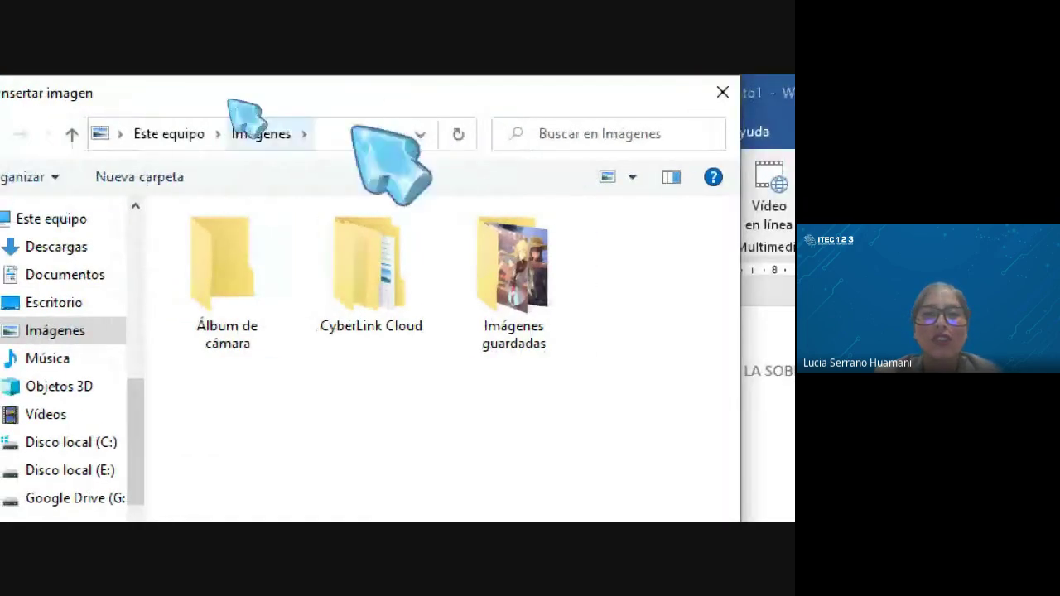
left_click(717, 92)
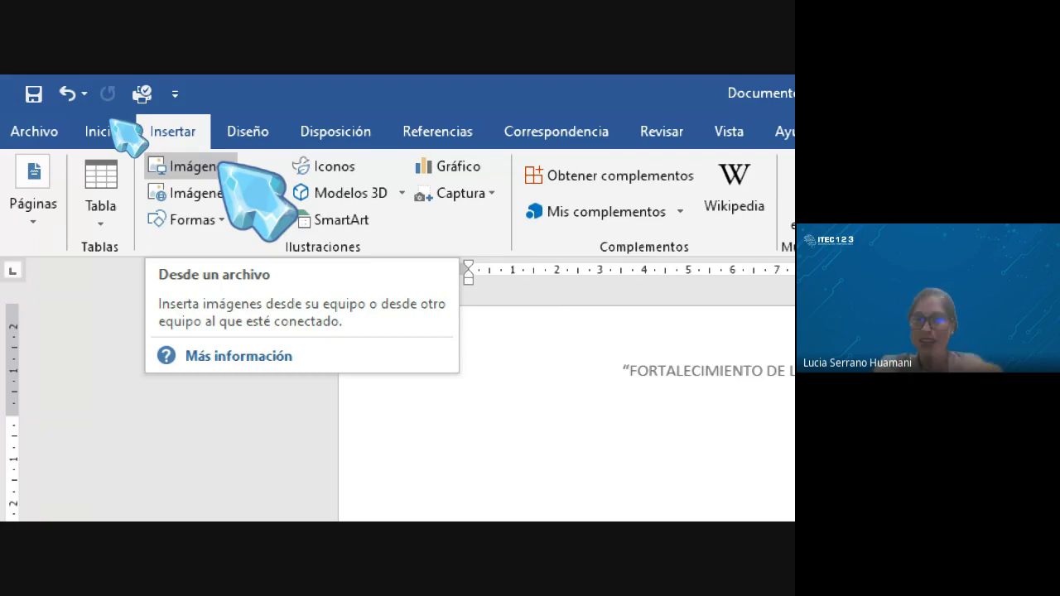
left_click(219, 162)
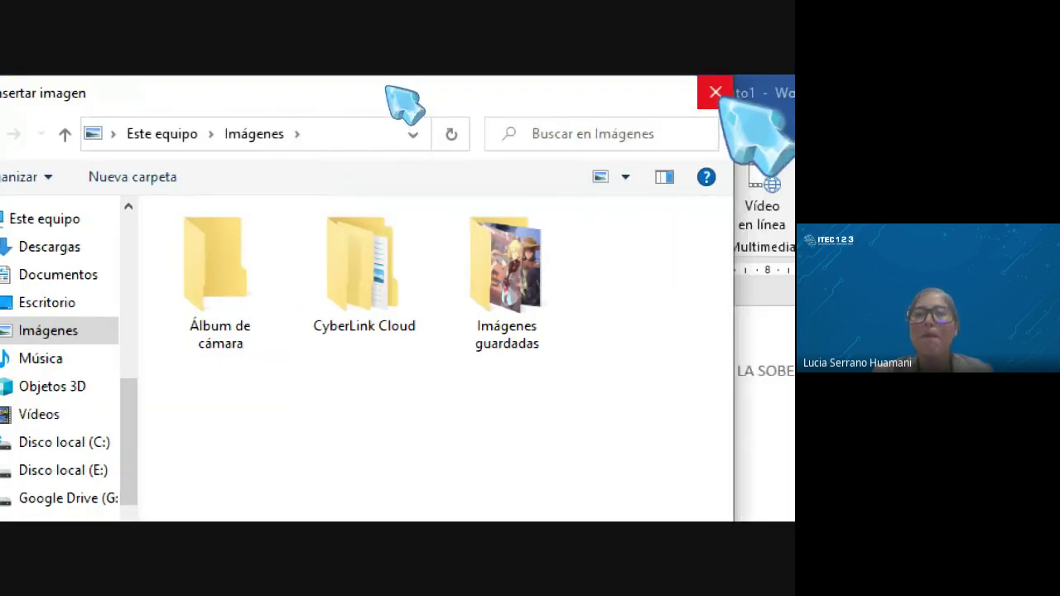
left_click(767, 92)
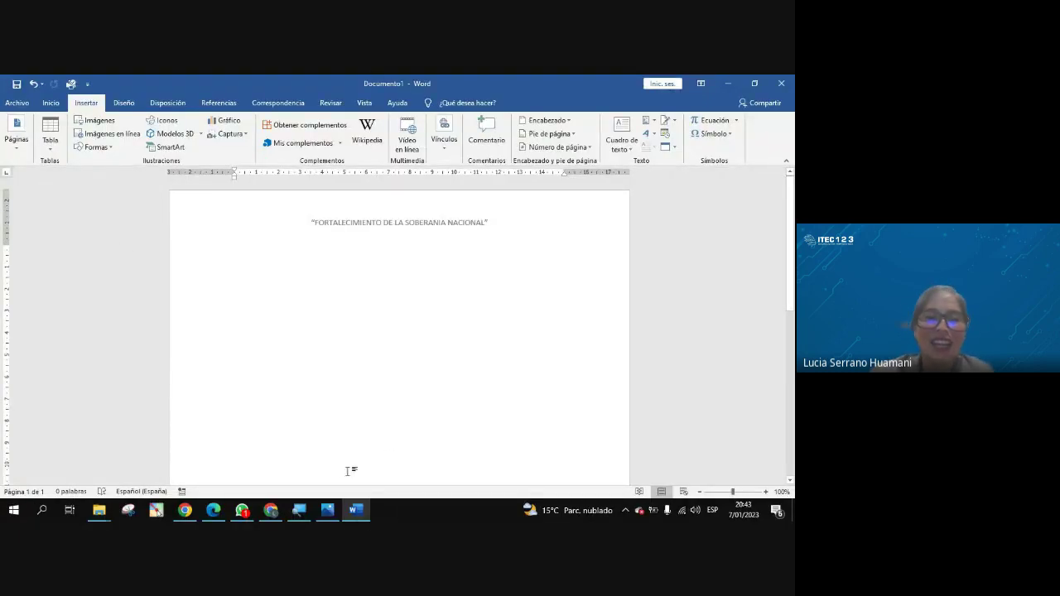
Step: Minimize Word and the Photos viewer, then open the CURSOS ITEC folder from the desktop
left_click(725, 84)
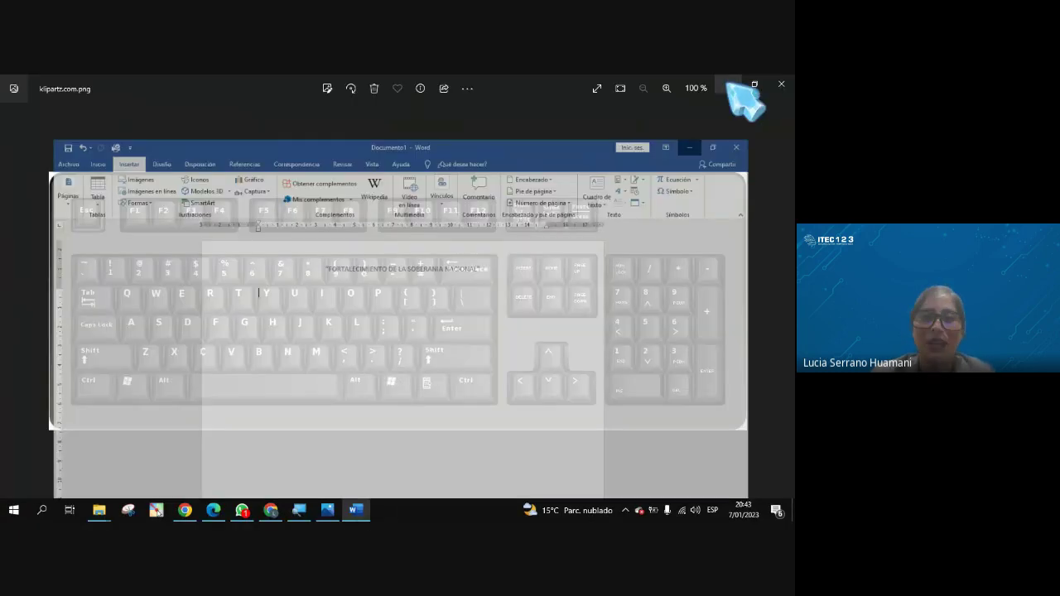
left_click(733, 86)
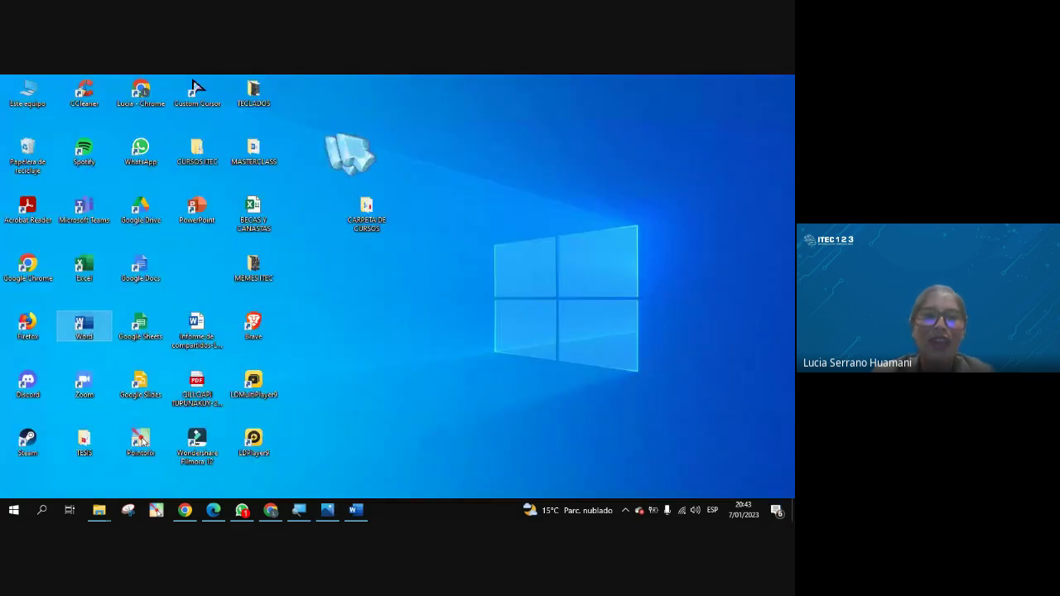
right_click(370, 118)
left_click(340, 153)
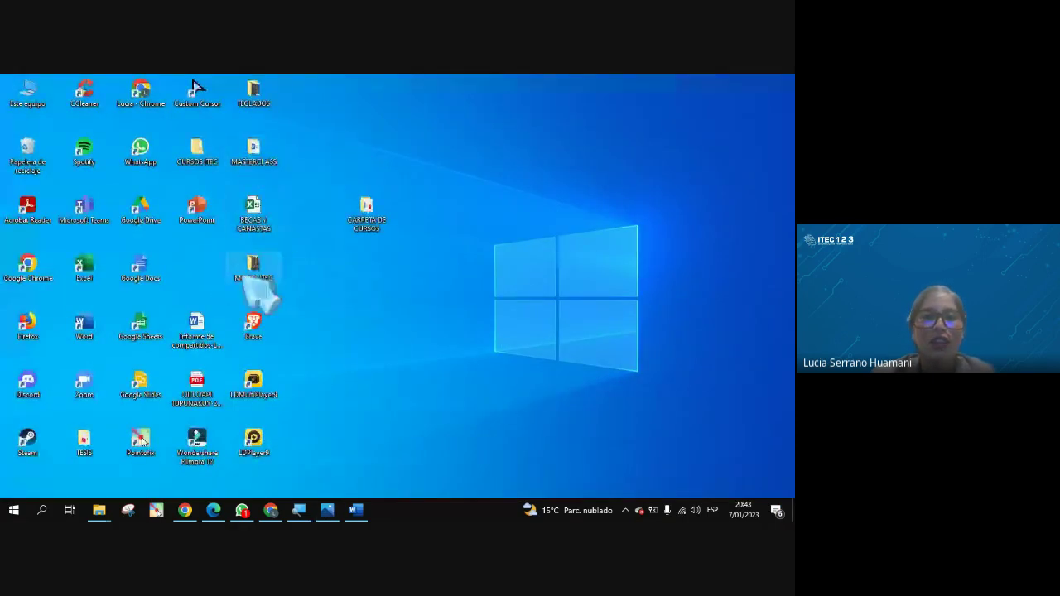
double_click(199, 153)
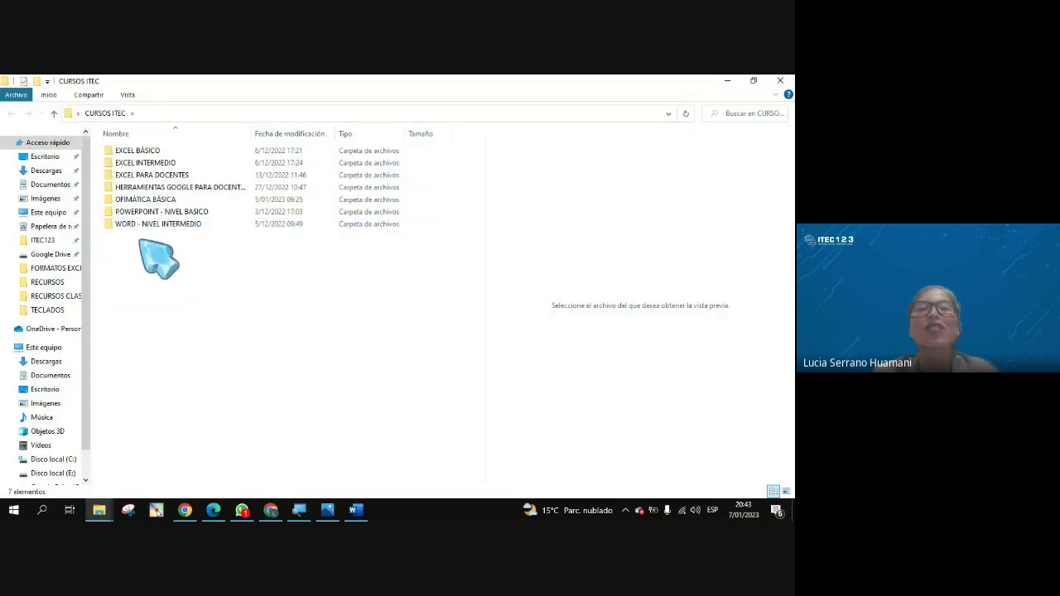
Step: Navigate through OFIMÁTICA BÁSICA and RECURSOS into the RECURSOS CLASE 3 image folder
double_click(152, 199)
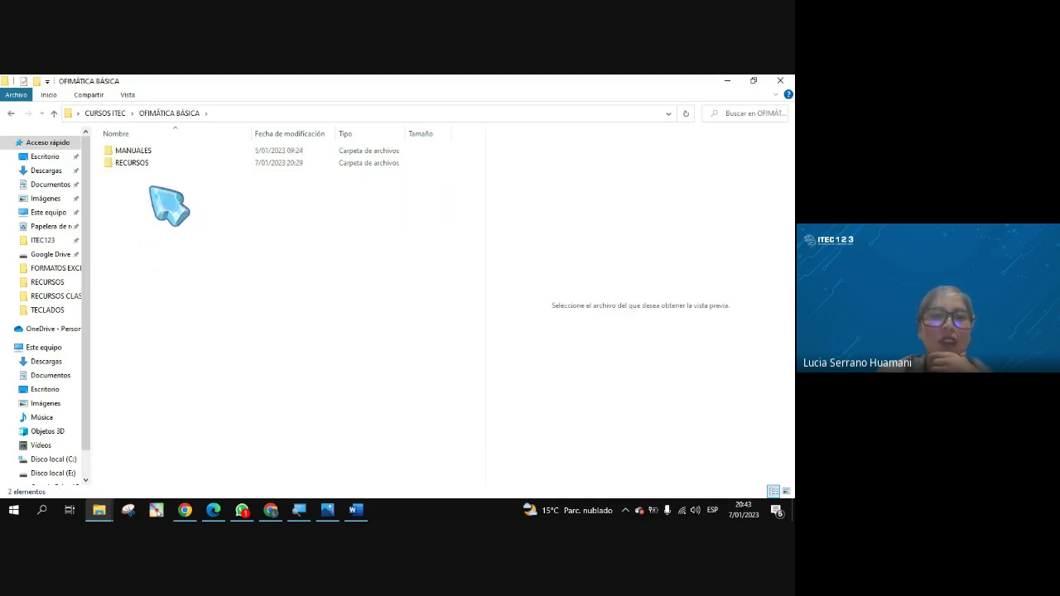
double_click(137, 162)
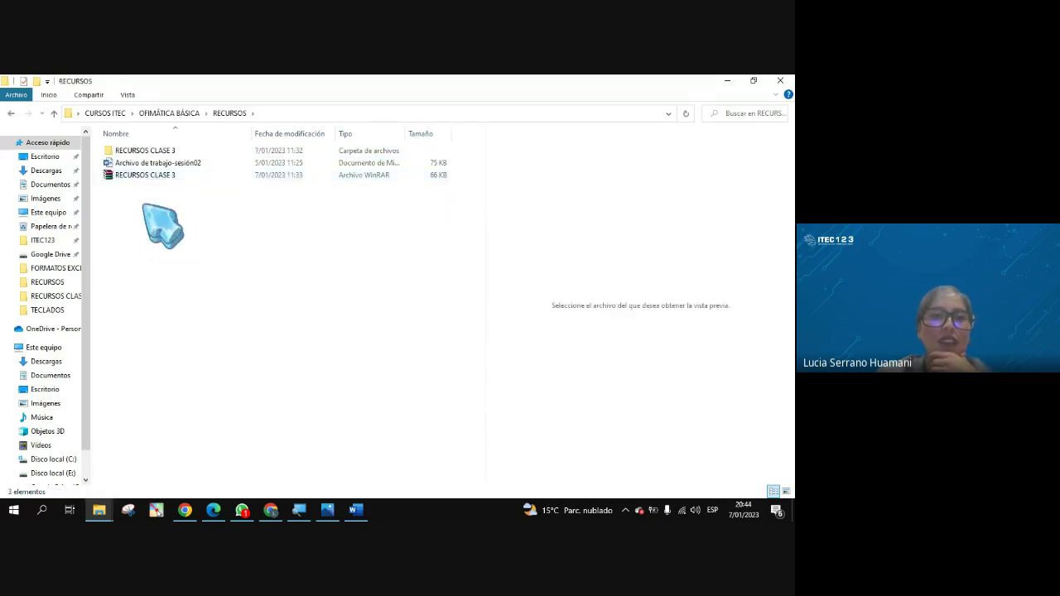
left_click(136, 175)
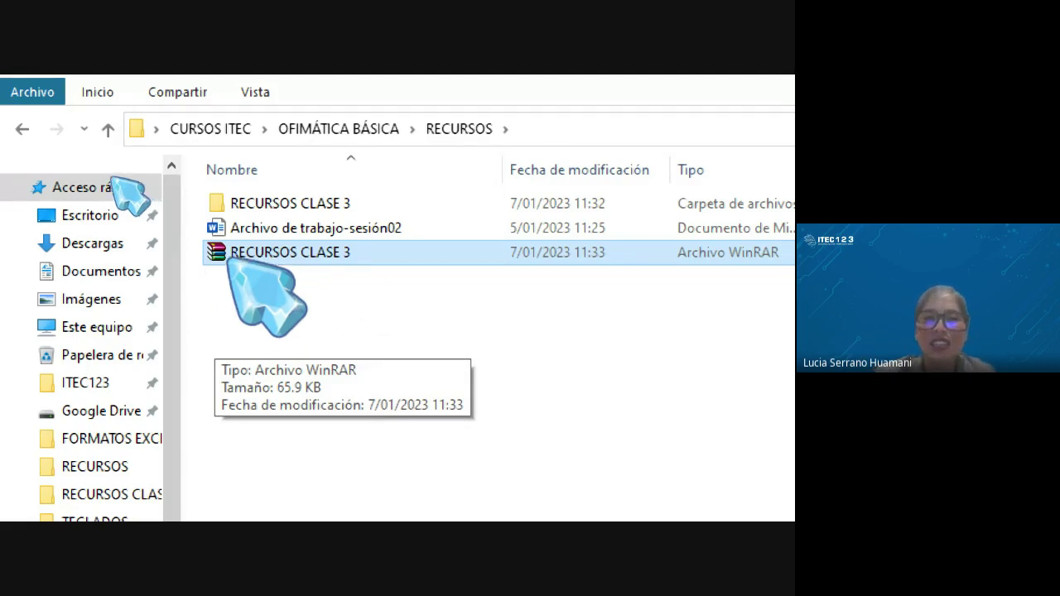
double_click(236, 199)
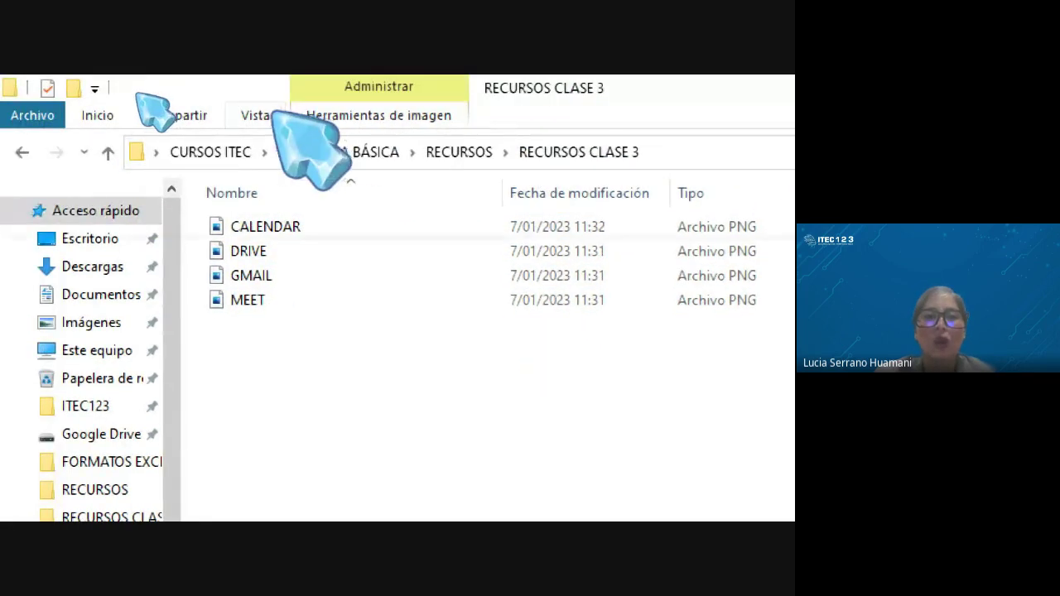
Step: Try the Iconos muy grandes view, then settle on Iconos grandes for the four images
left_click(255, 115)
left_click(343, 149)
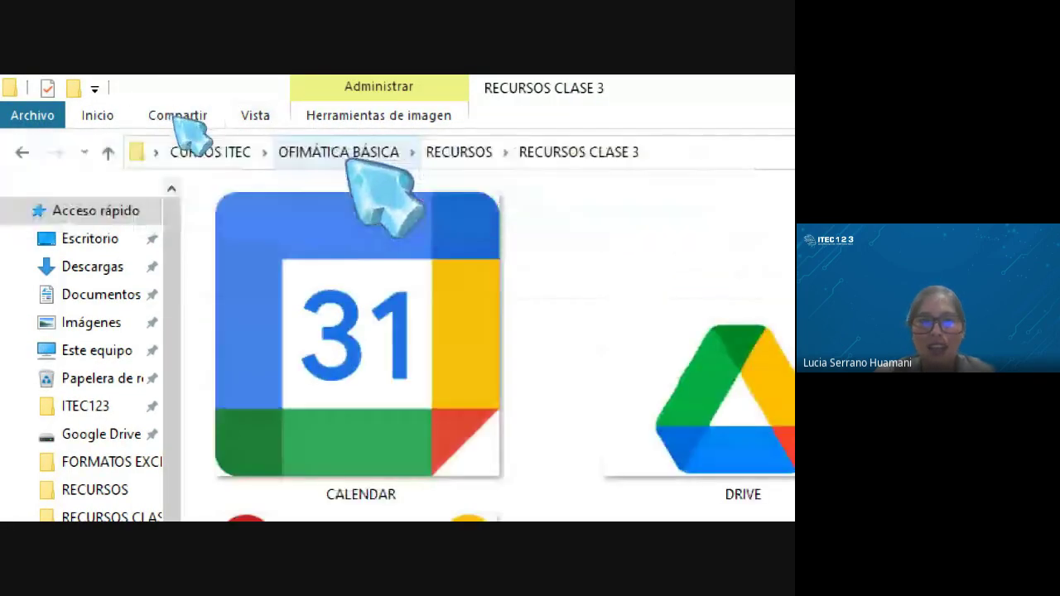
left_click(255, 115)
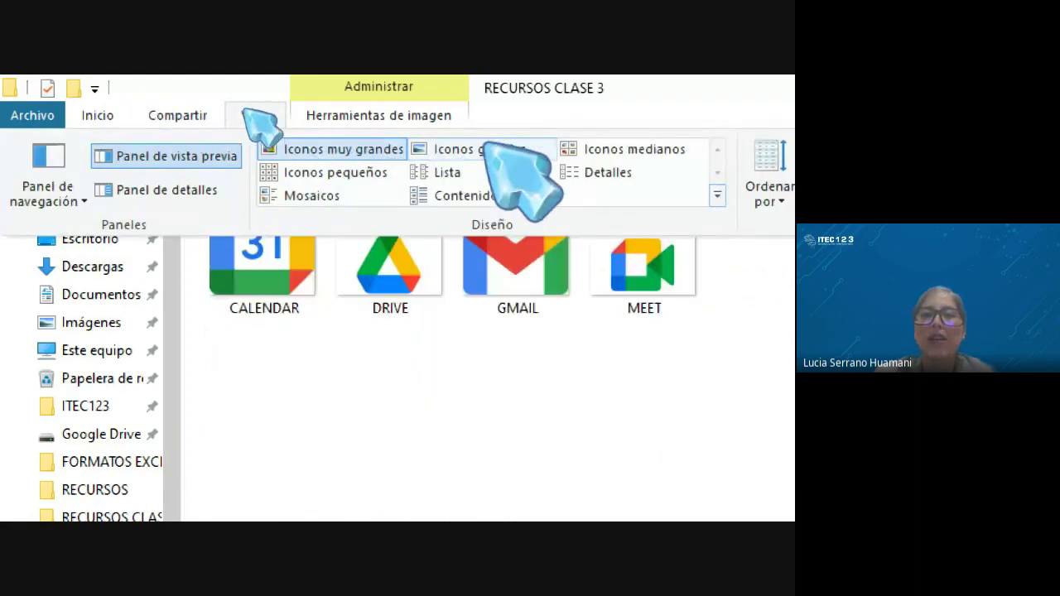
left_click(467, 150)
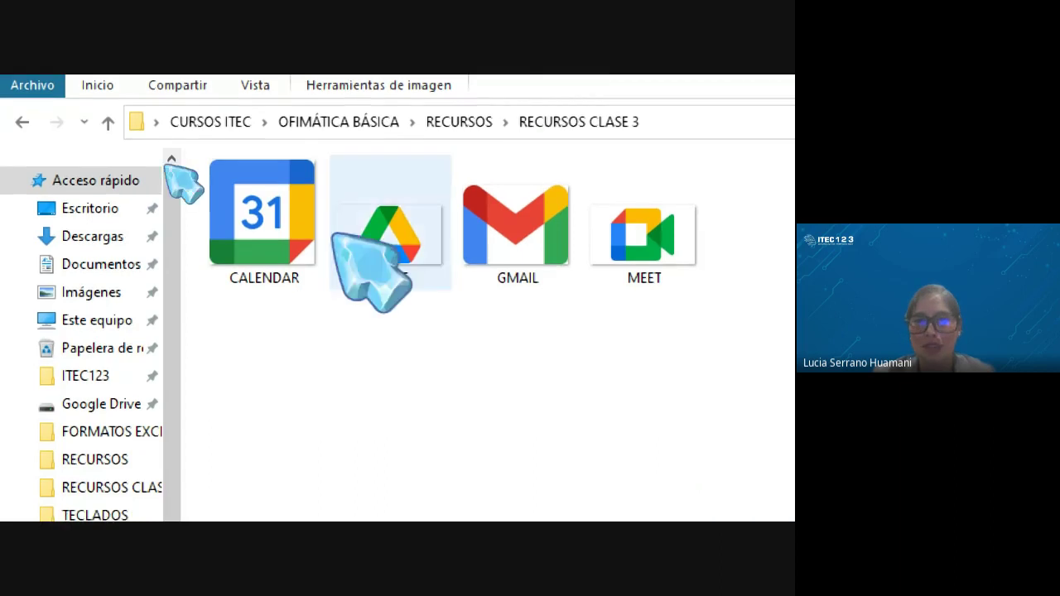
Step: Go back to OFIMÁTICA BÁSICA, reopen RECURSOS and select the RECURSOS CLASE 3 archive
left_click(370, 152)
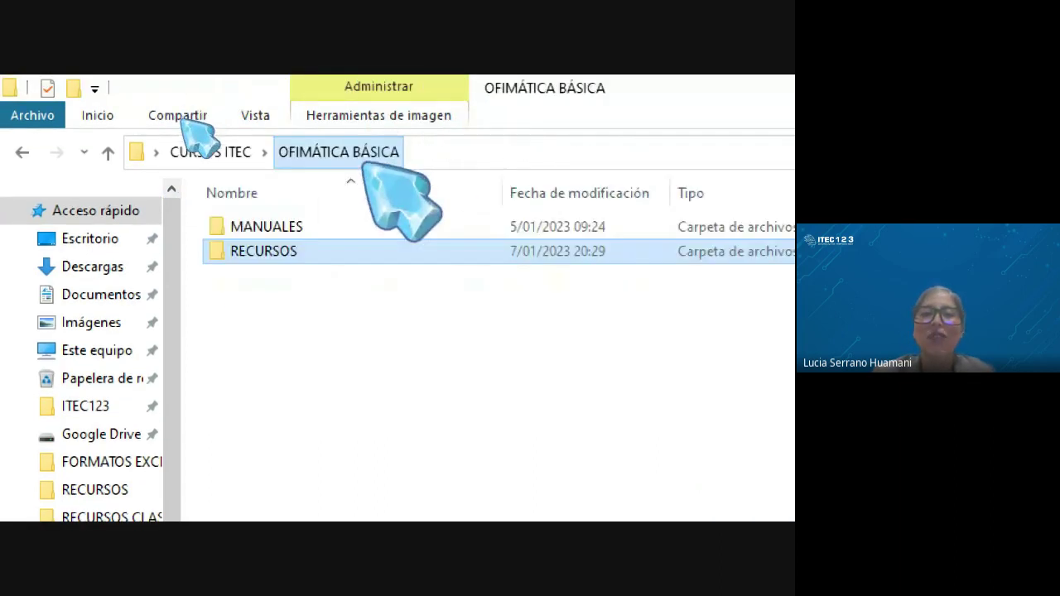
double_click(257, 247)
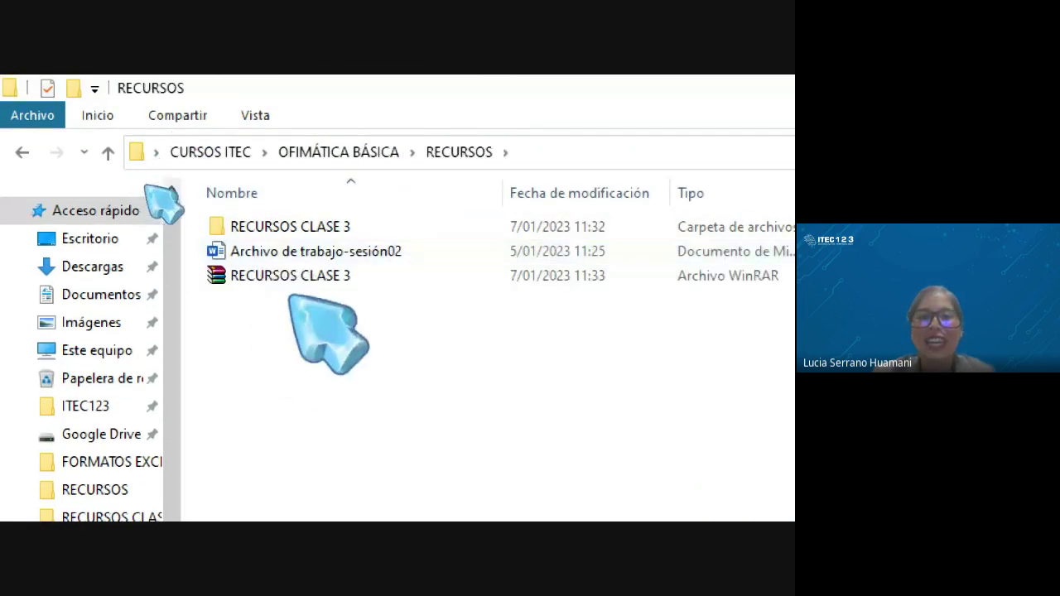
left_click(278, 278)
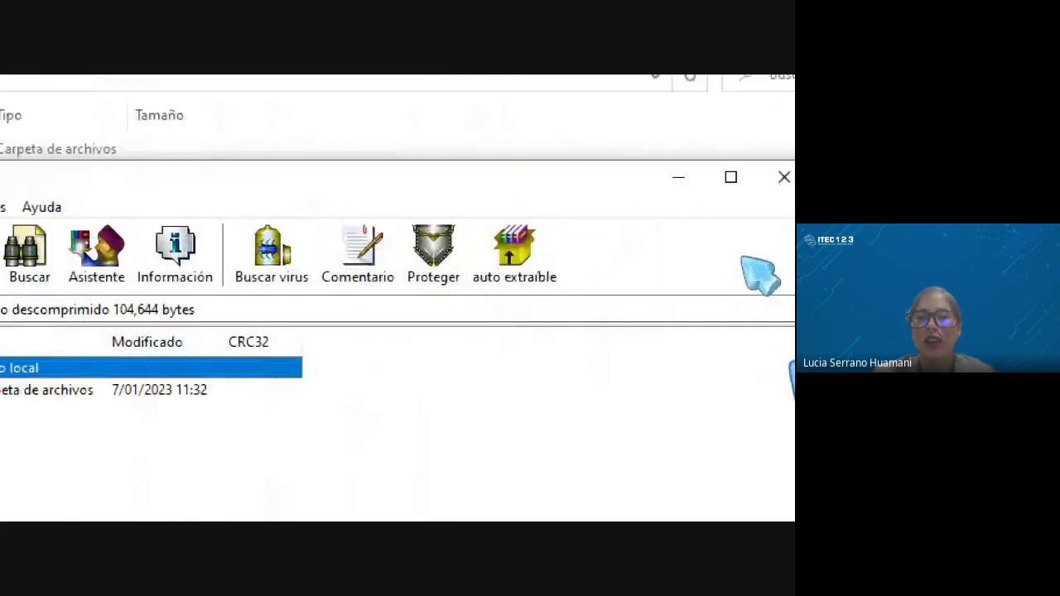
left_click(672, 176)
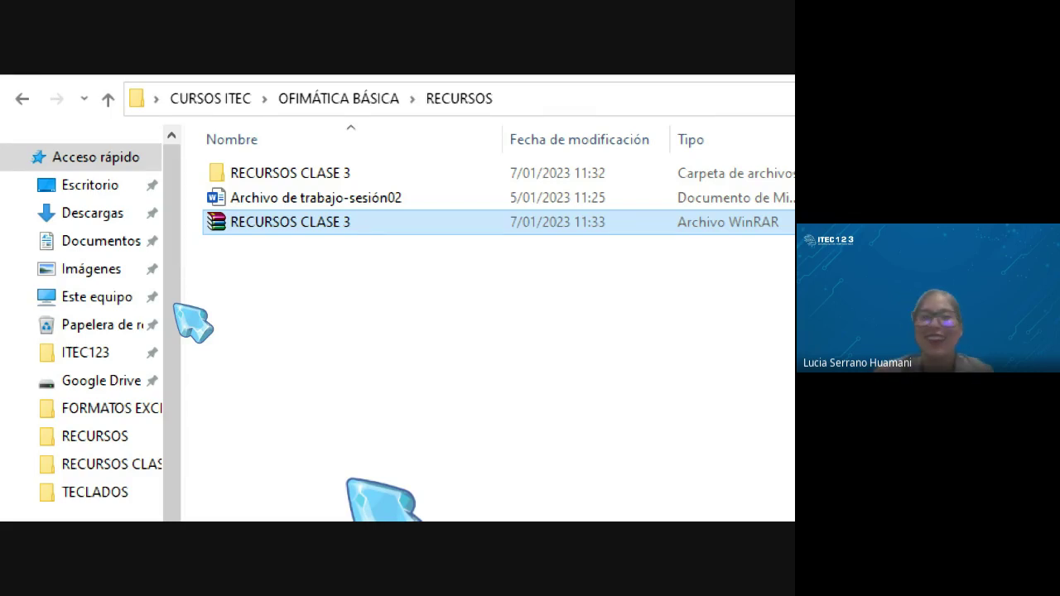
Step: Delete the RECURSOS CLASE 3 folder, re-extract the archive with Extraer aquí, then delete that folder again
left_click(280, 178)
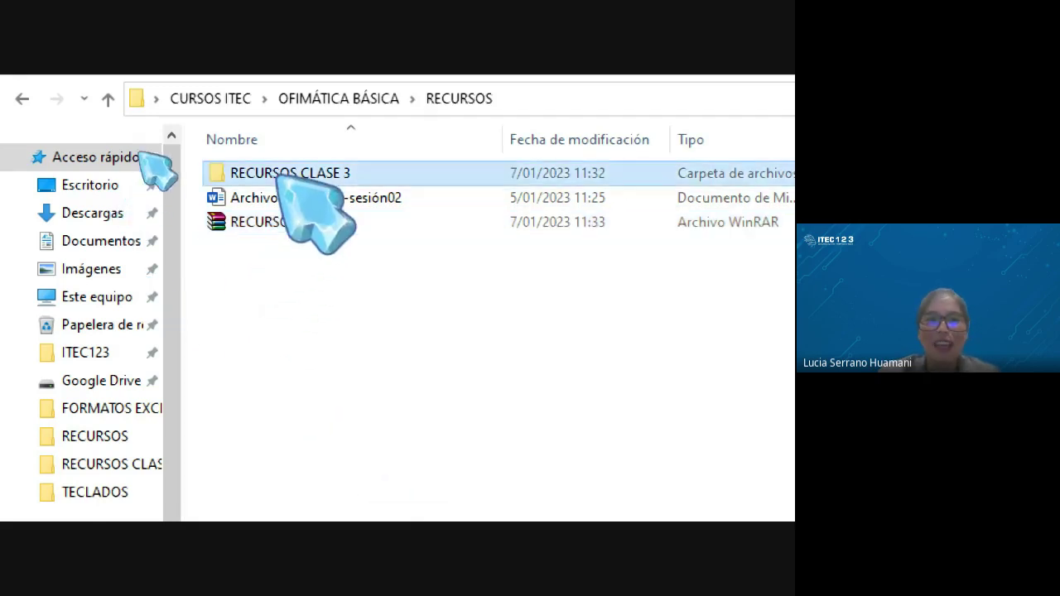
key("Delete")
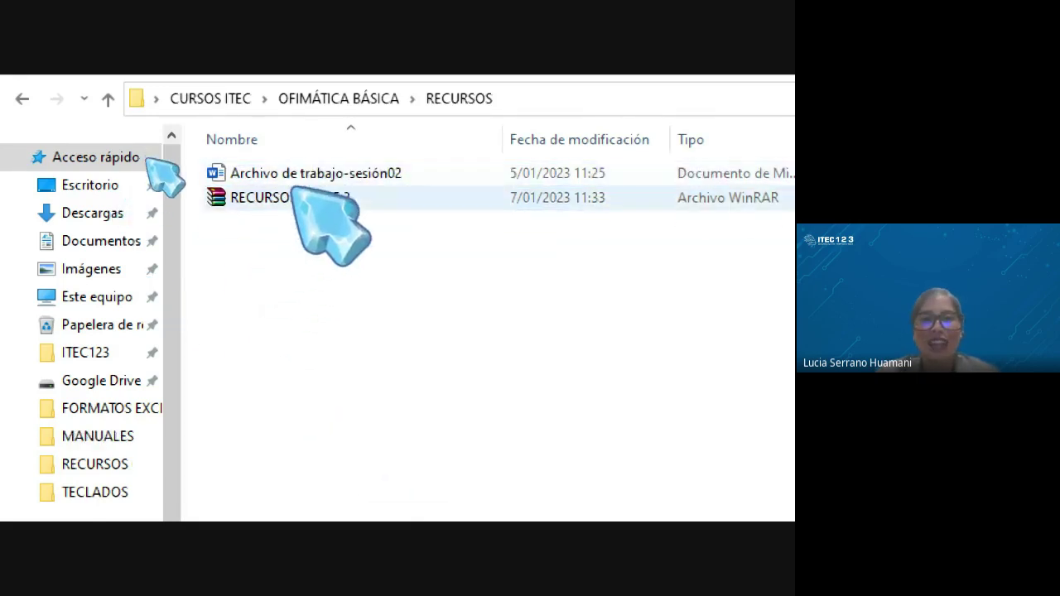
left_click(308, 197)
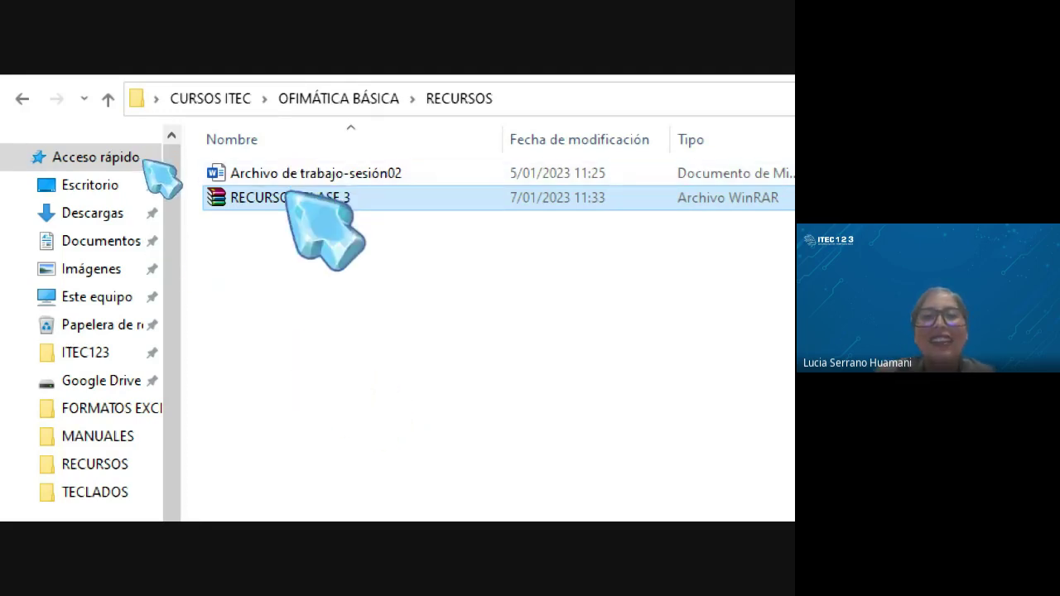
mouse_move(290, 199)
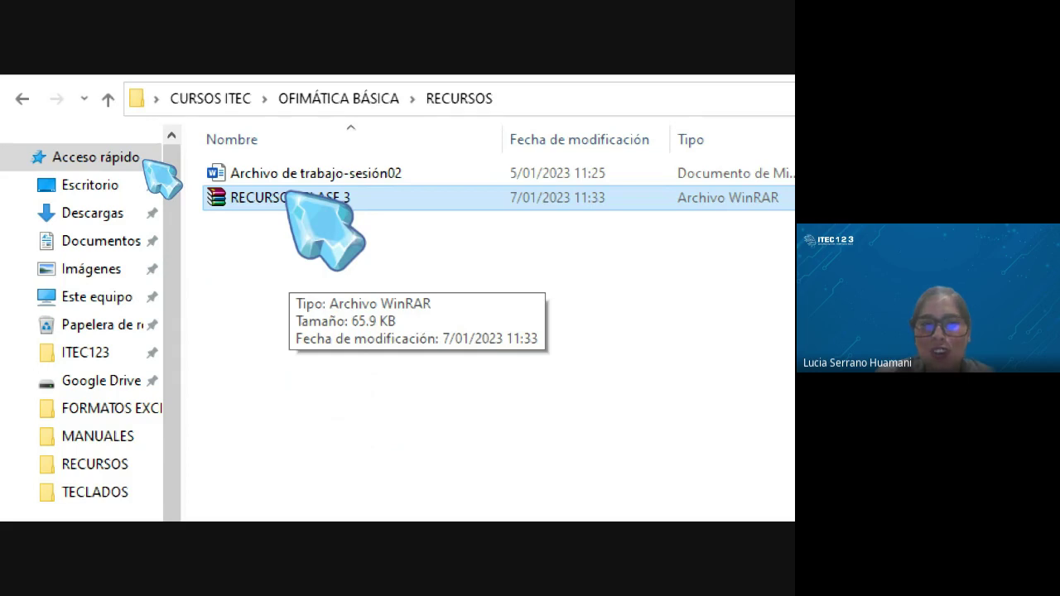
right_click(263, 200)
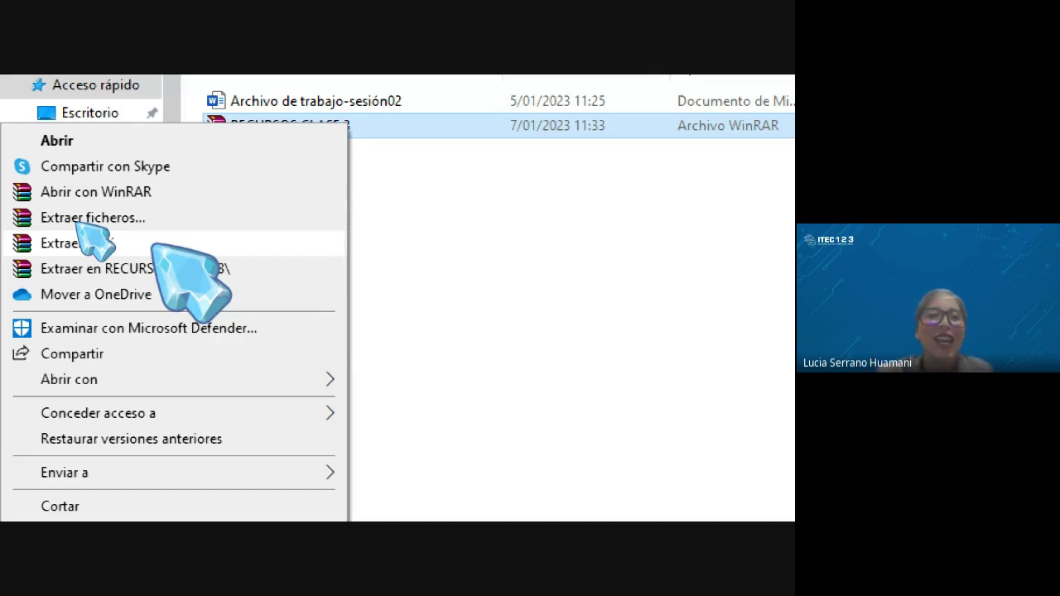
left_click(83, 241)
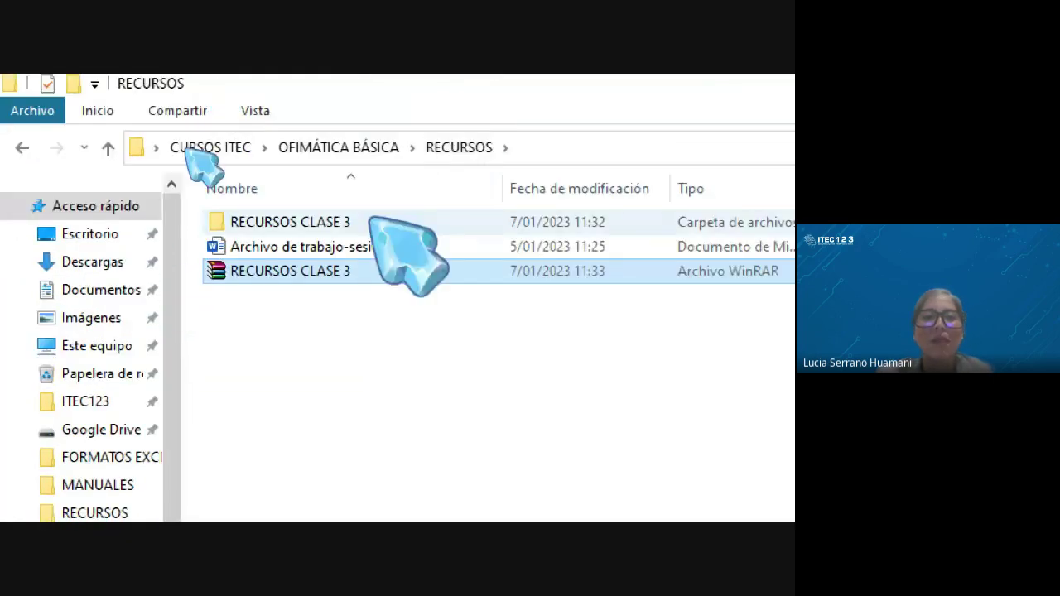
left_click(371, 222)
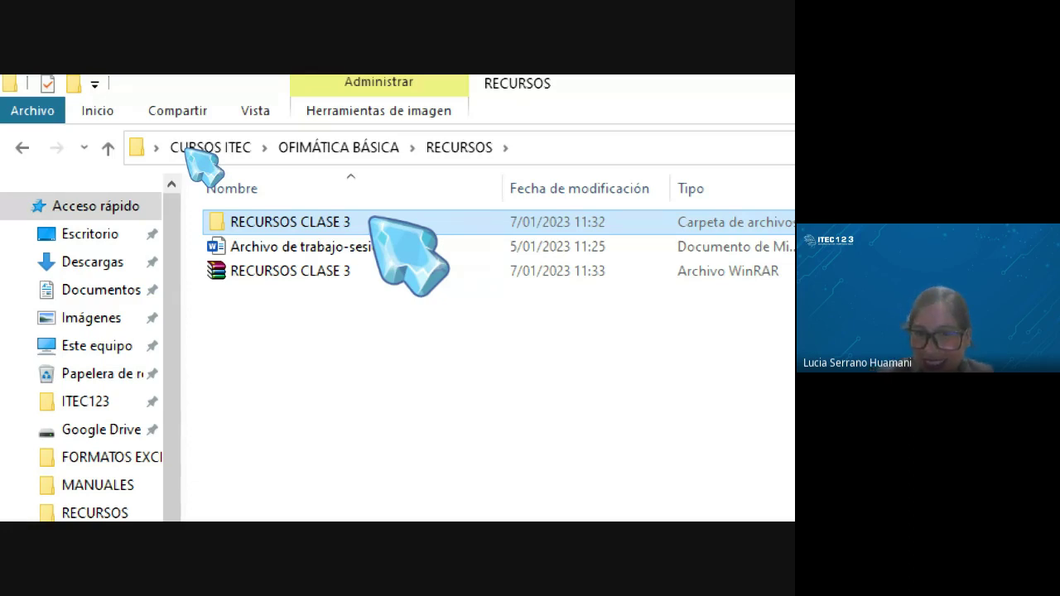
key("Delete")
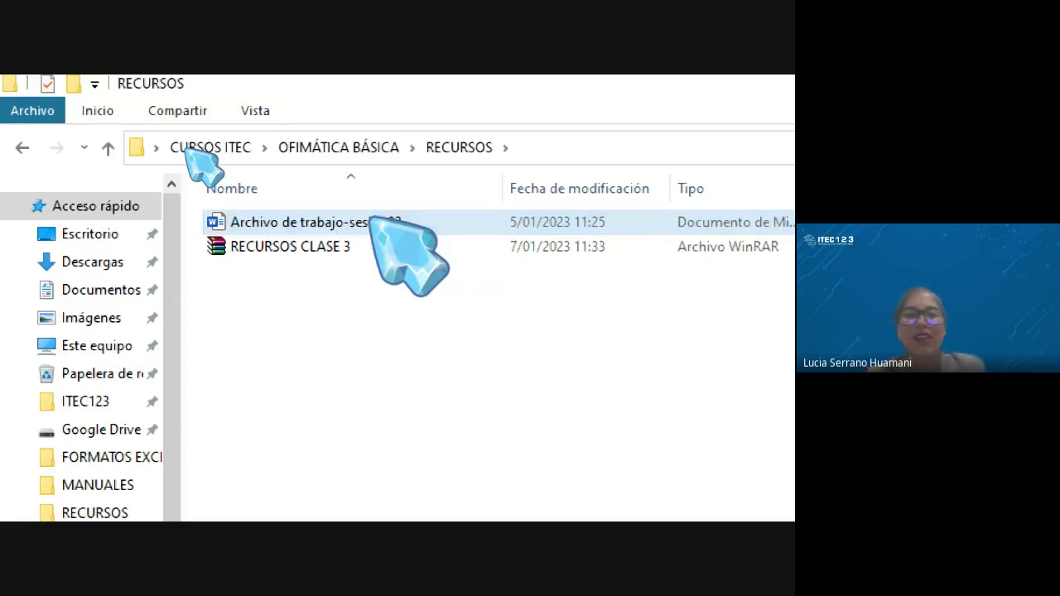
Step: Extract the RECURSOS CLASE 3 archive with Extraer aquí and open the new folder of CALENDAR, DRIVE, GMAIL, MEET images
left_click(304, 242)
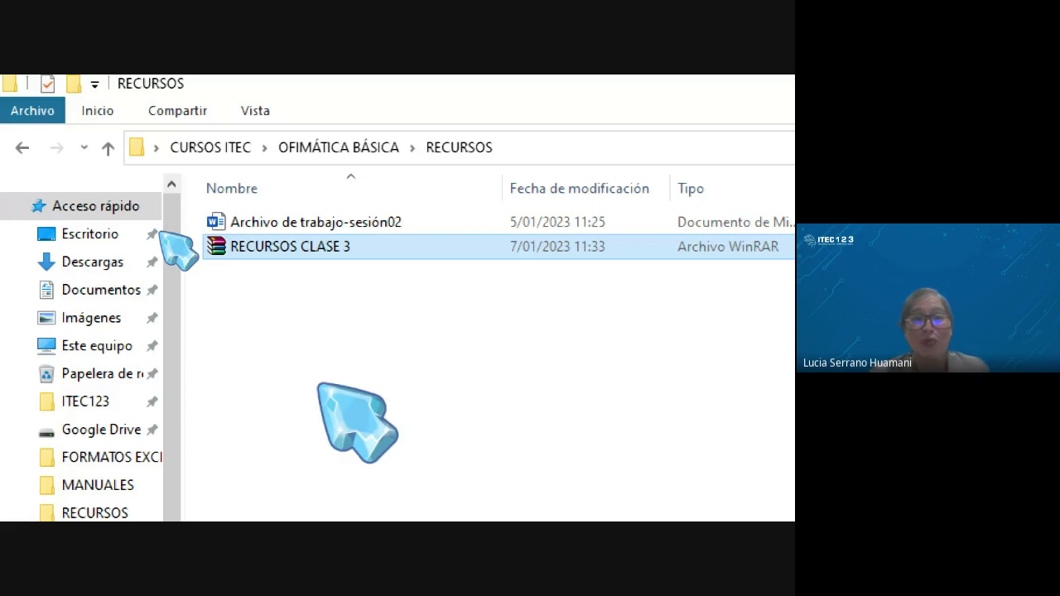
right_click(270, 250)
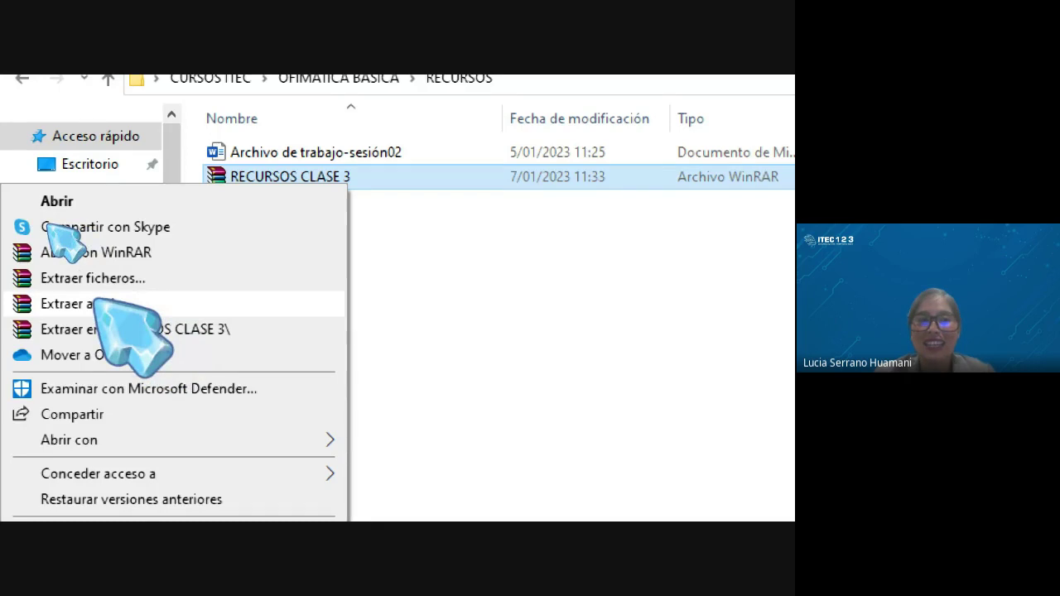
left_click(95, 303)
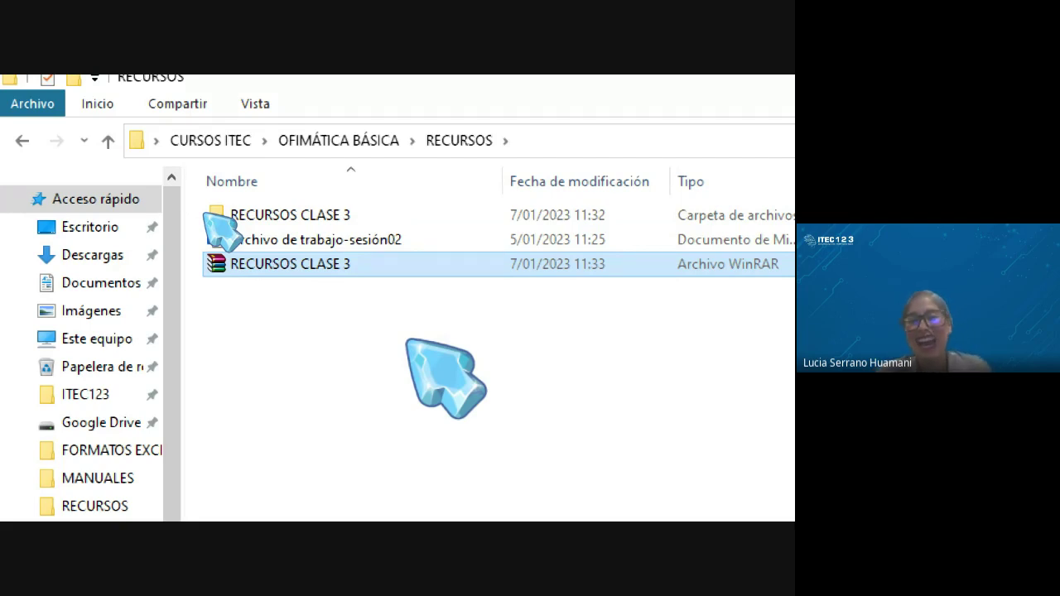
left_click(285, 217)
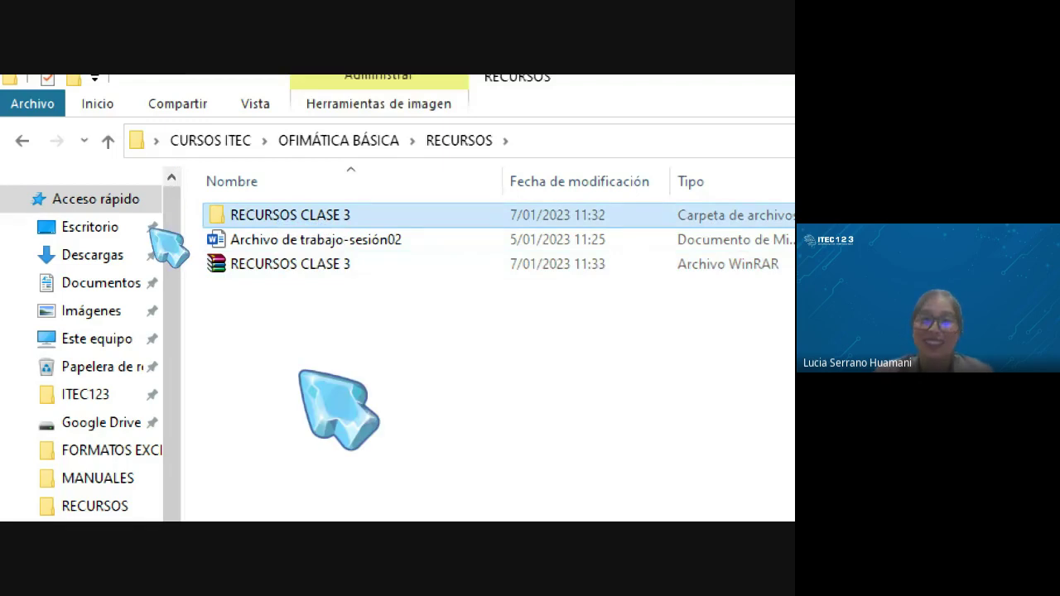
double_click(338, 217)
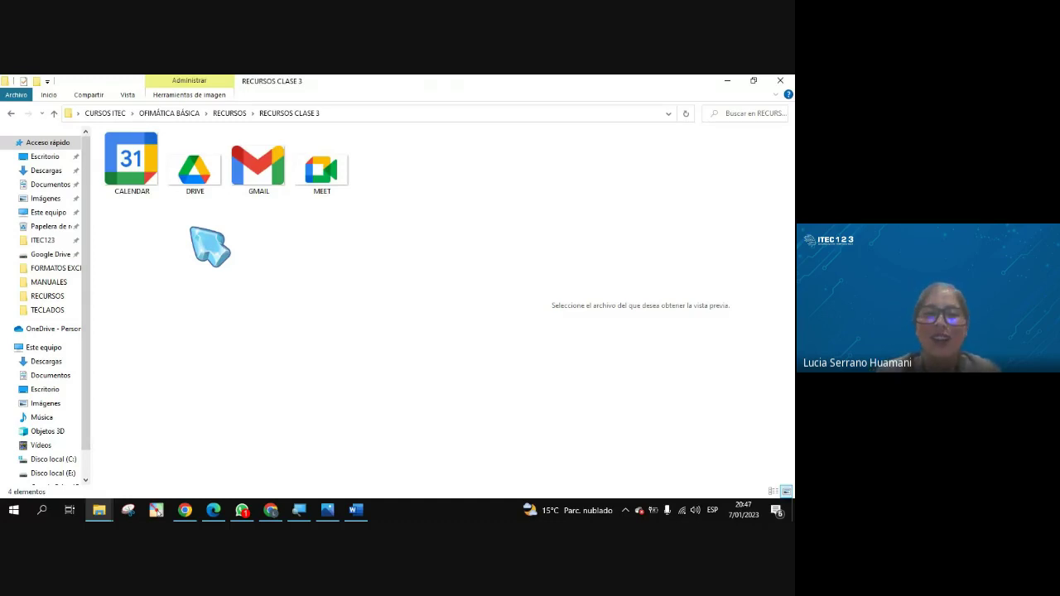
Step: Return to the Meet call, scroll up through the chat, then minimize Chrome to reveal the image folder
left_click(269, 509)
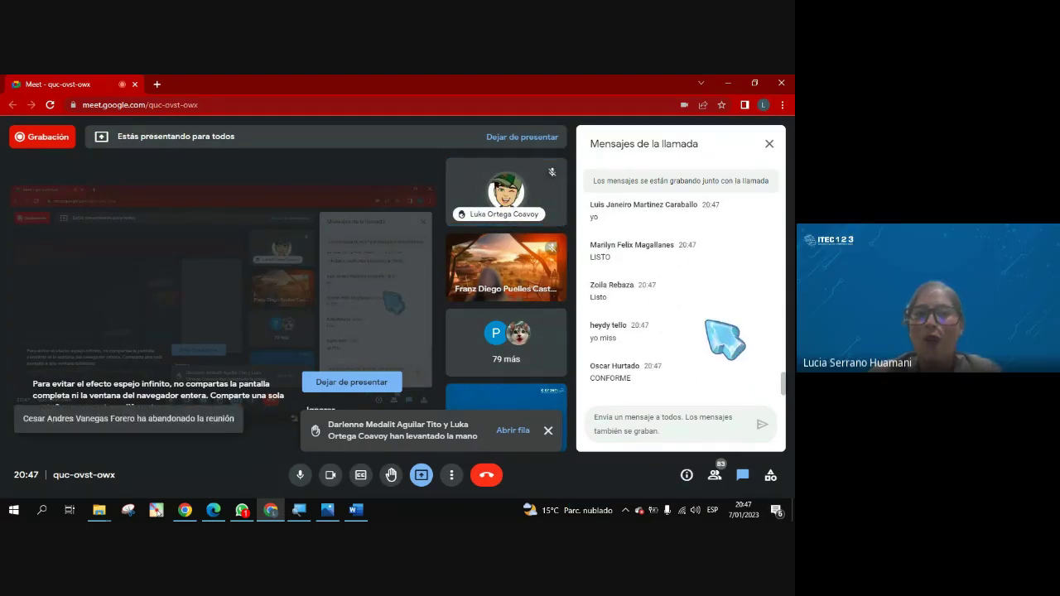
scroll(708, 323, "up", 4)
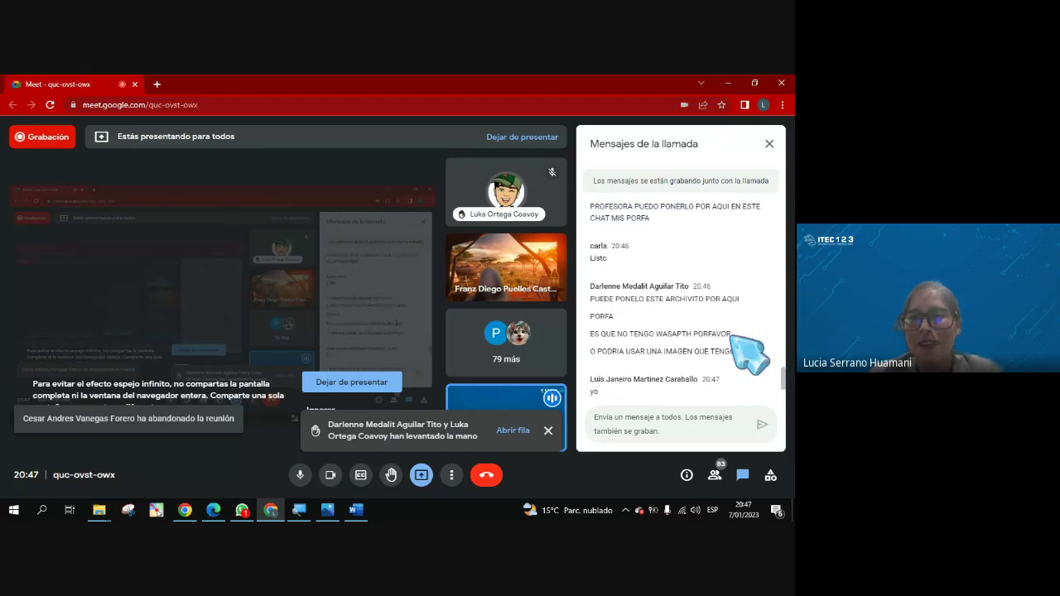
scroll(731, 338, "up", 1)
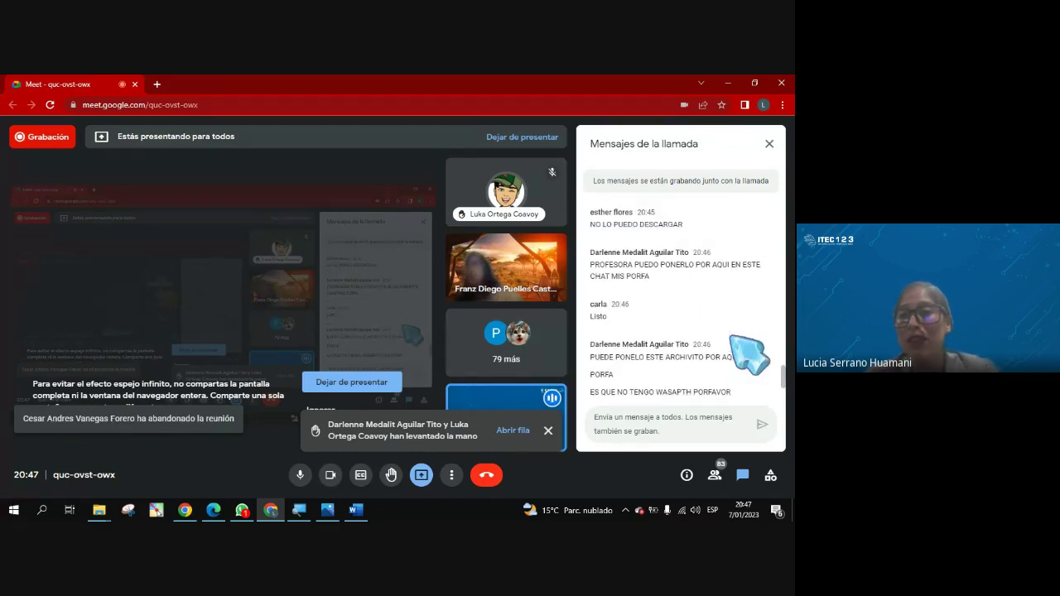
scroll(731, 339, "up", 1)
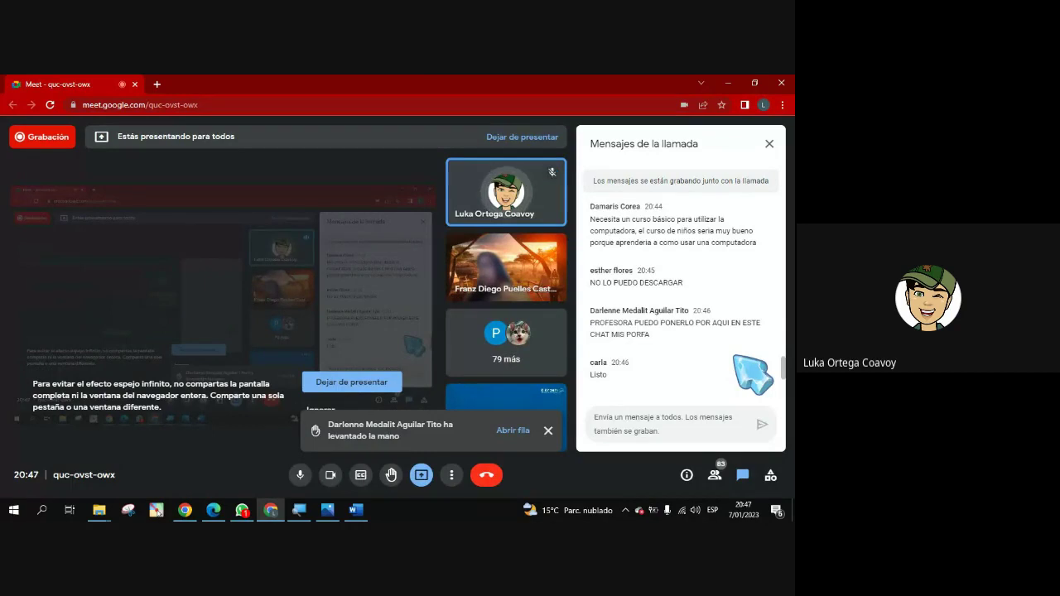
scroll(736, 358, "up", 1)
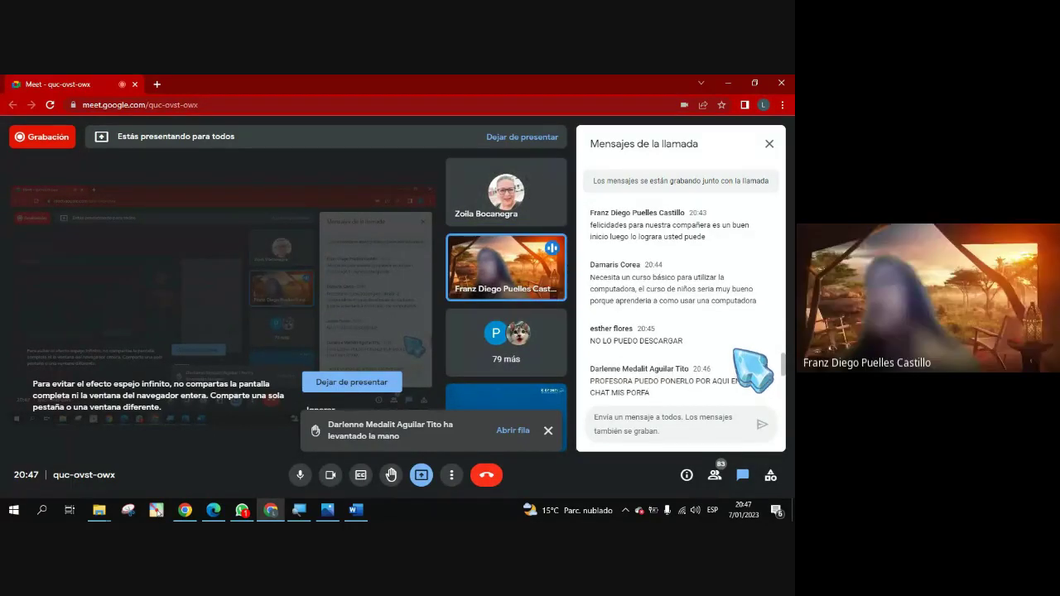
left_click(728, 83)
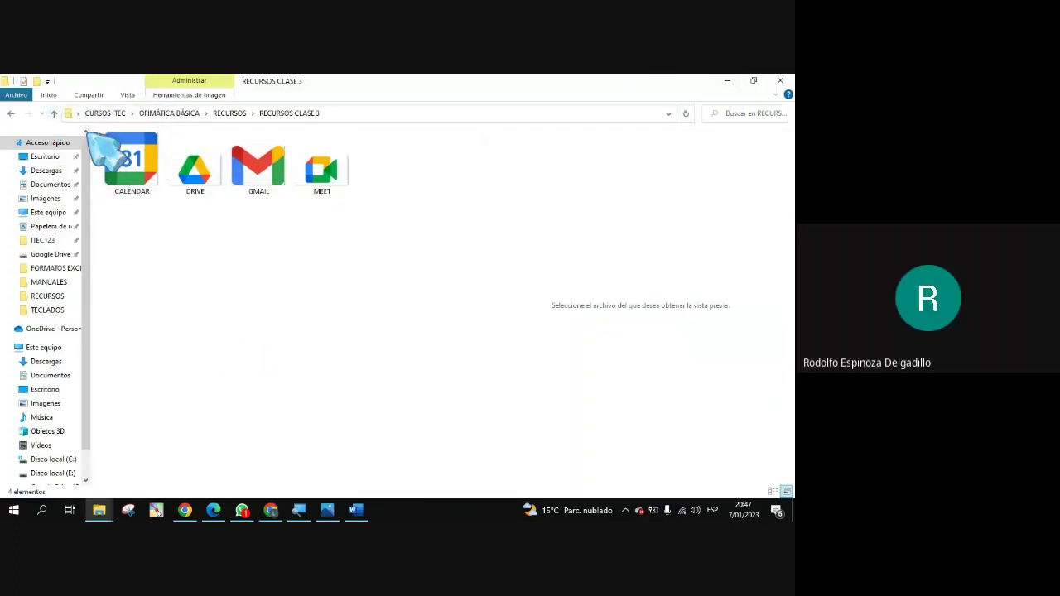
Step: Go up to RECURSOS, select the RECURSOS CLASE 3 archive, and bring Word's Documento1 back
left_click(54, 112)
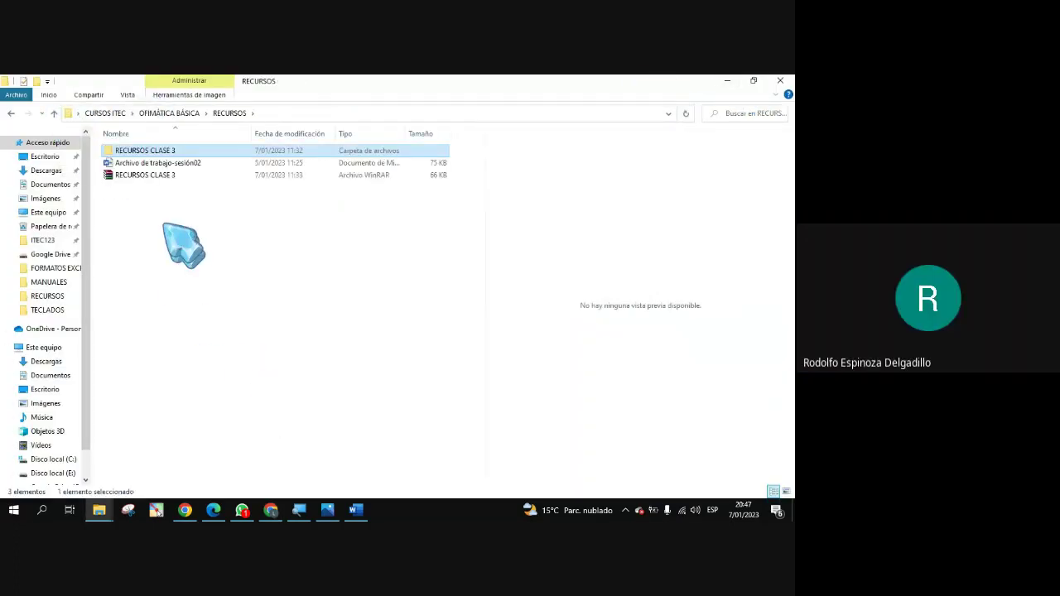
left_click(149, 175)
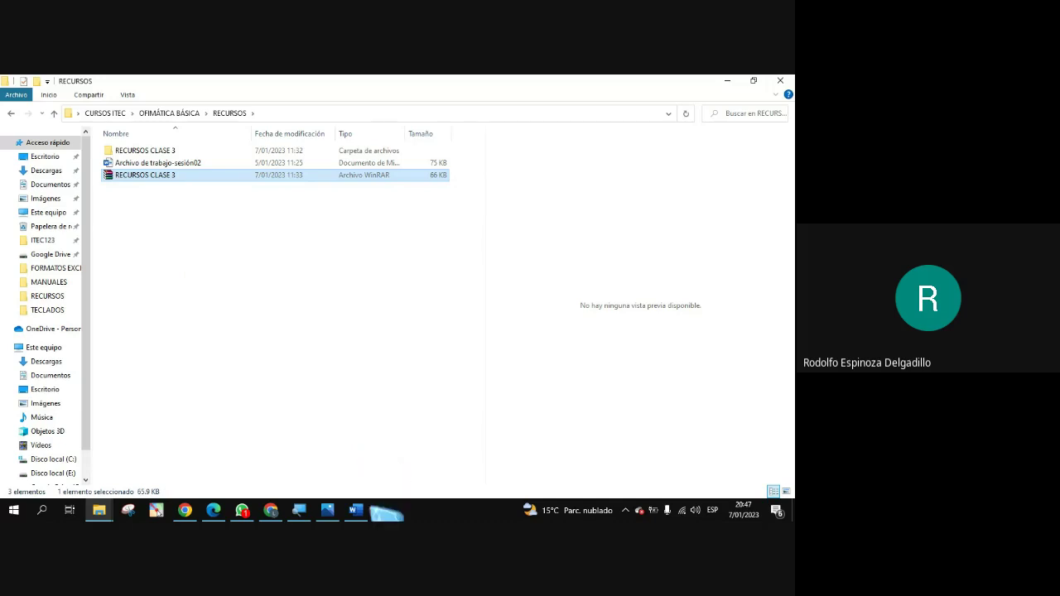
left_click(355, 510)
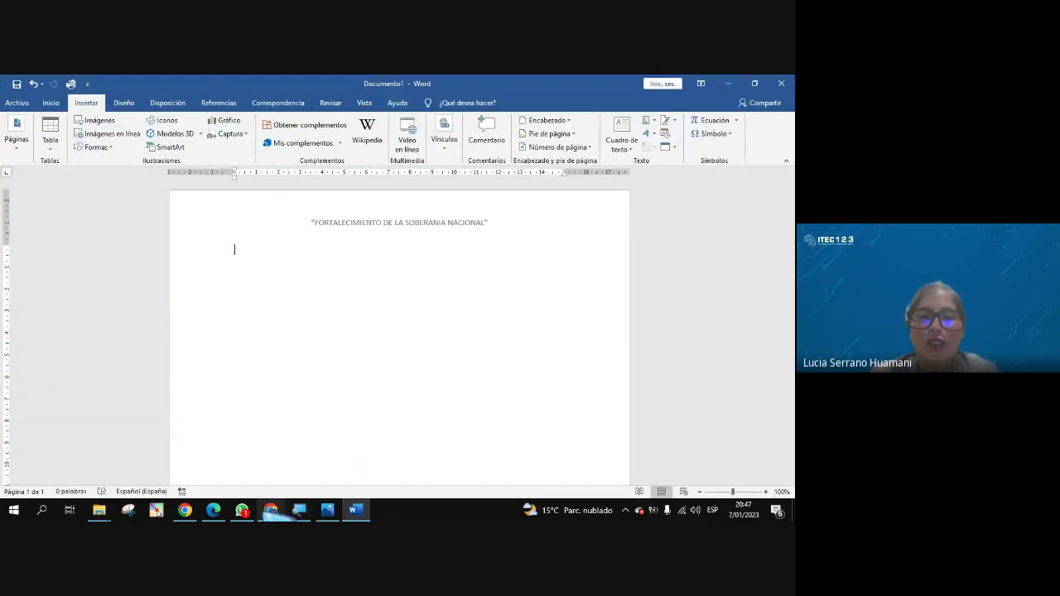
Step: Return to the Meet call, scroll its chat, and open a new blank Chrome tab
left_click(271, 510)
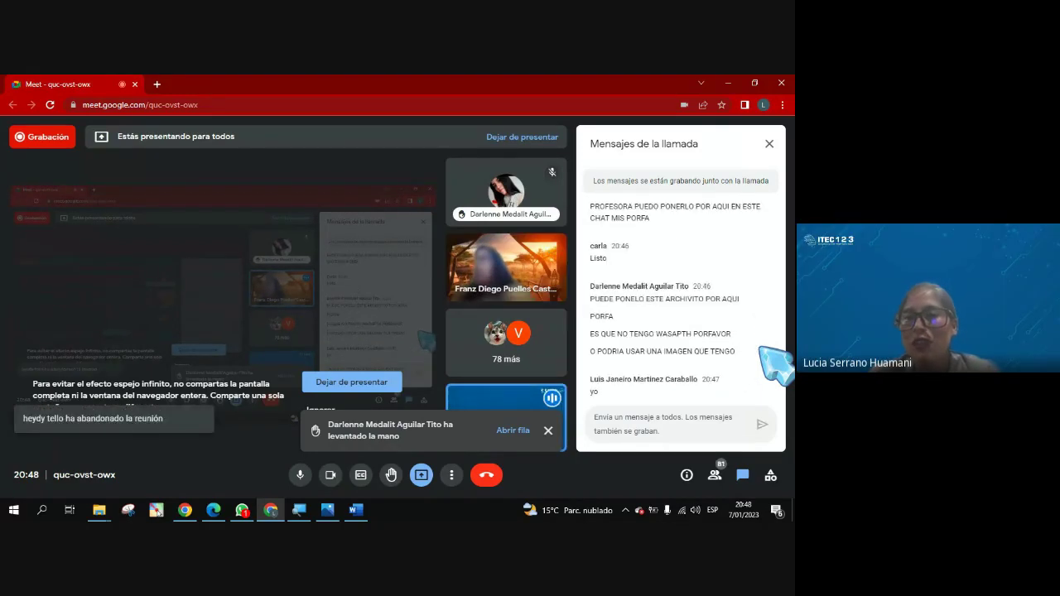
scroll(774, 364, "down", 10)
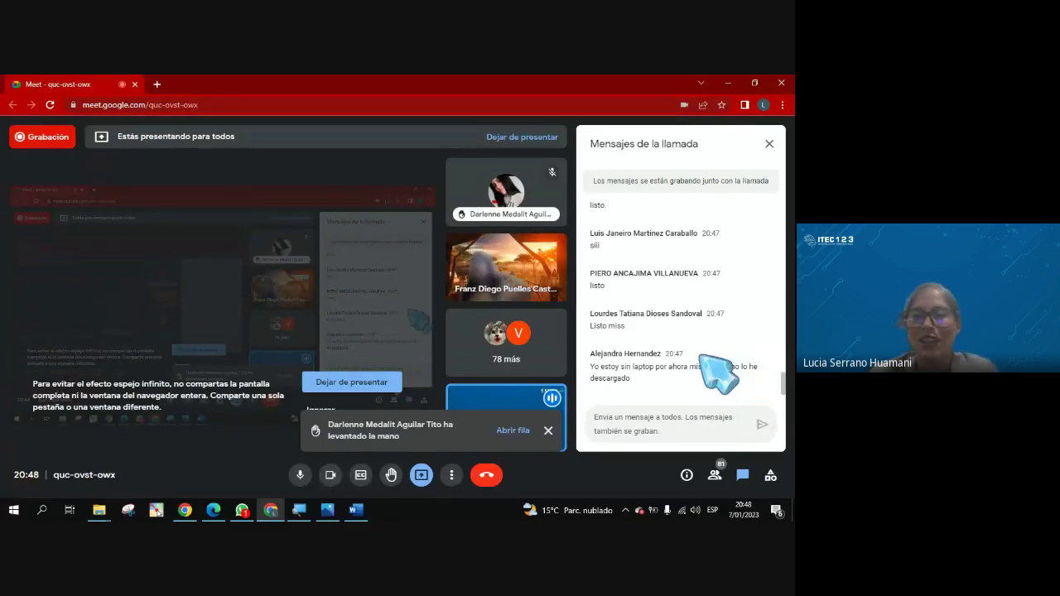
left_click(156, 84)
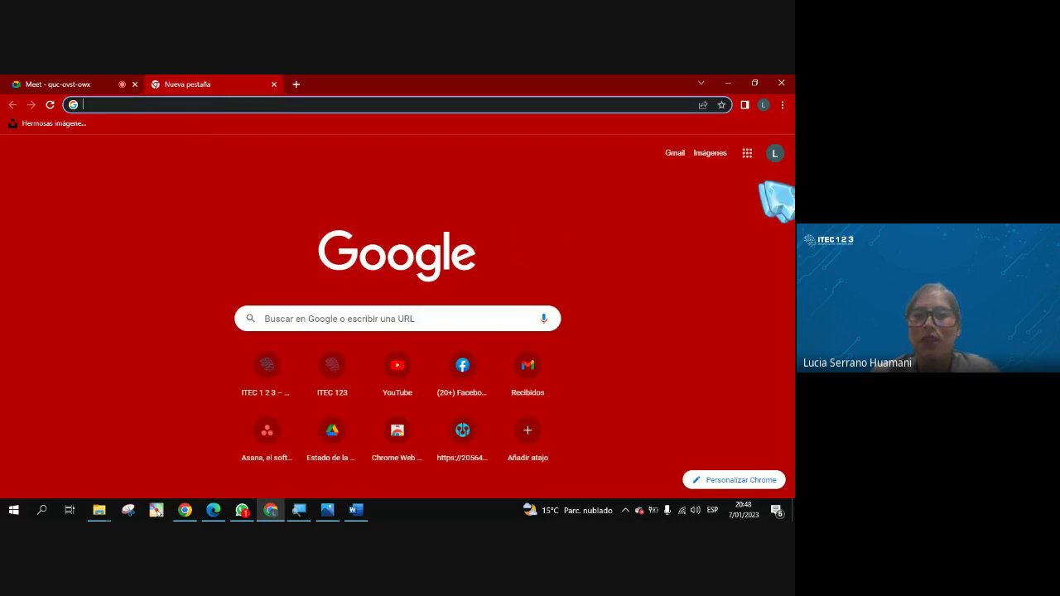
Step: Open Google Drive from the apps grid and start a folder upload
left_click(747, 153)
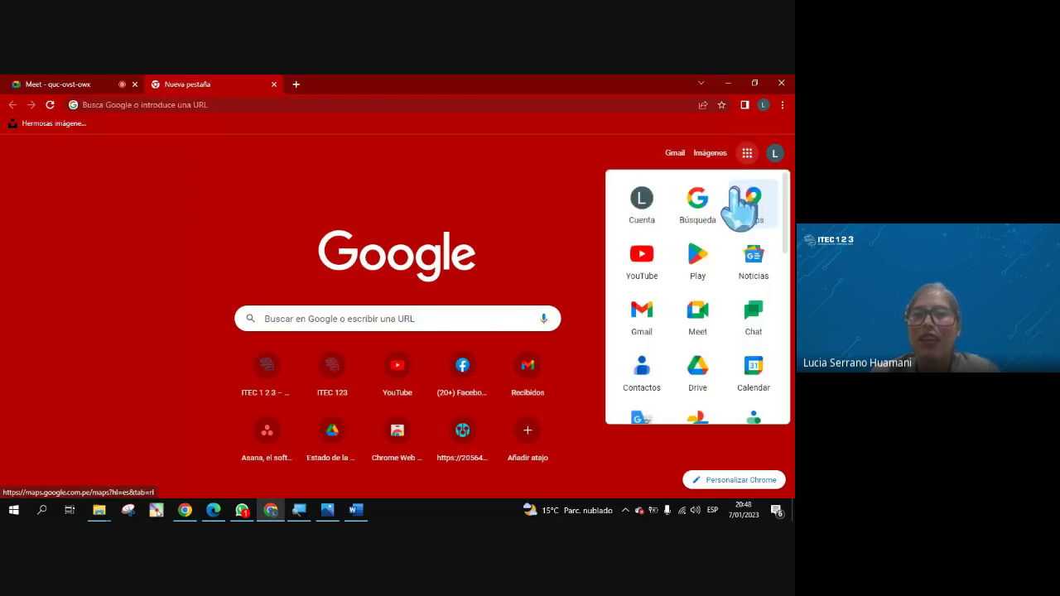
left_click(700, 376)
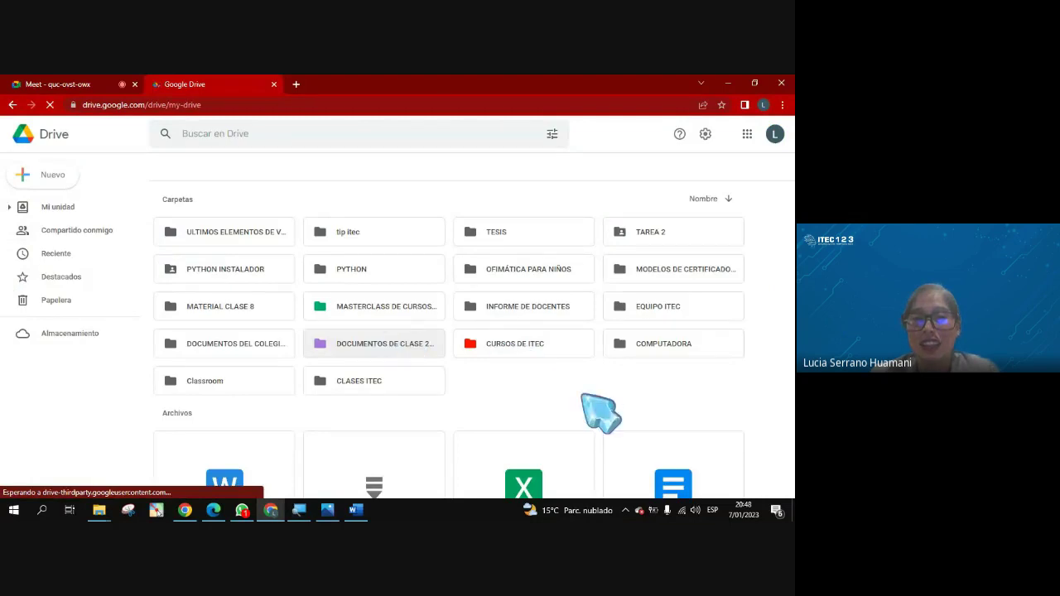
right_click(512, 385)
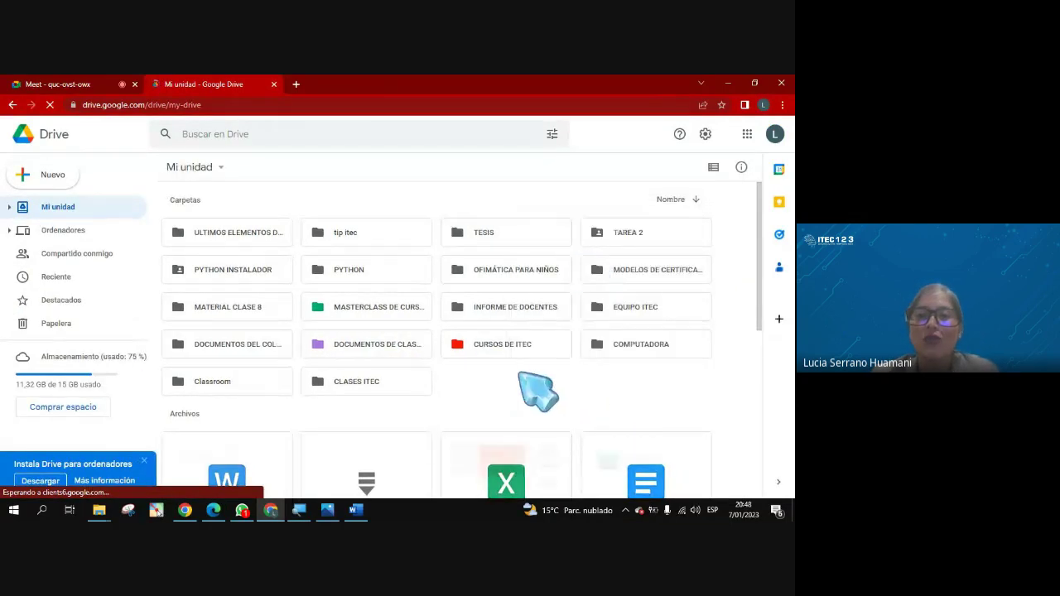
right_click(538, 394)
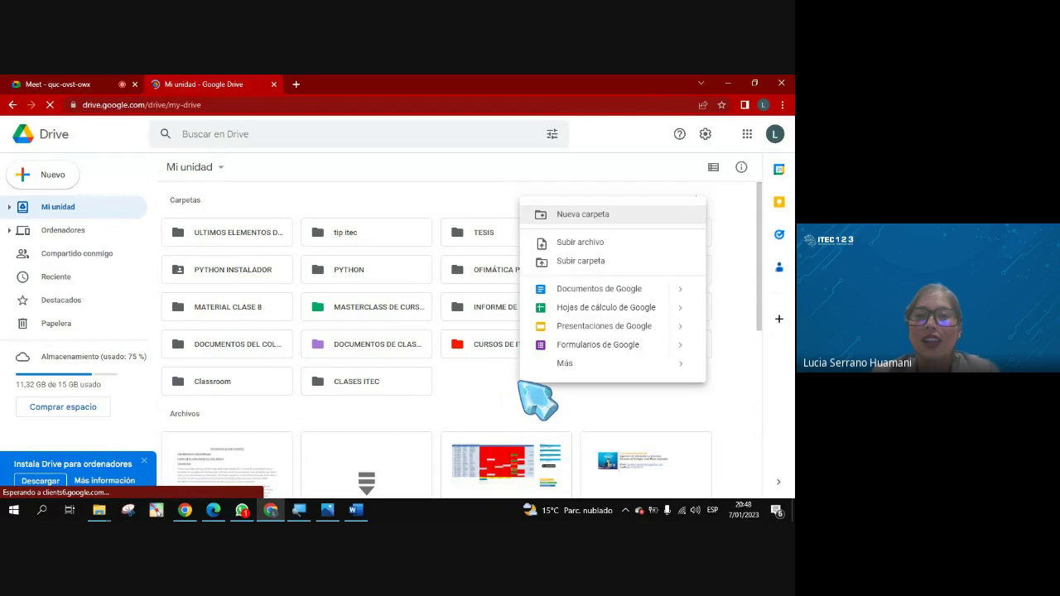
left_click(579, 261)
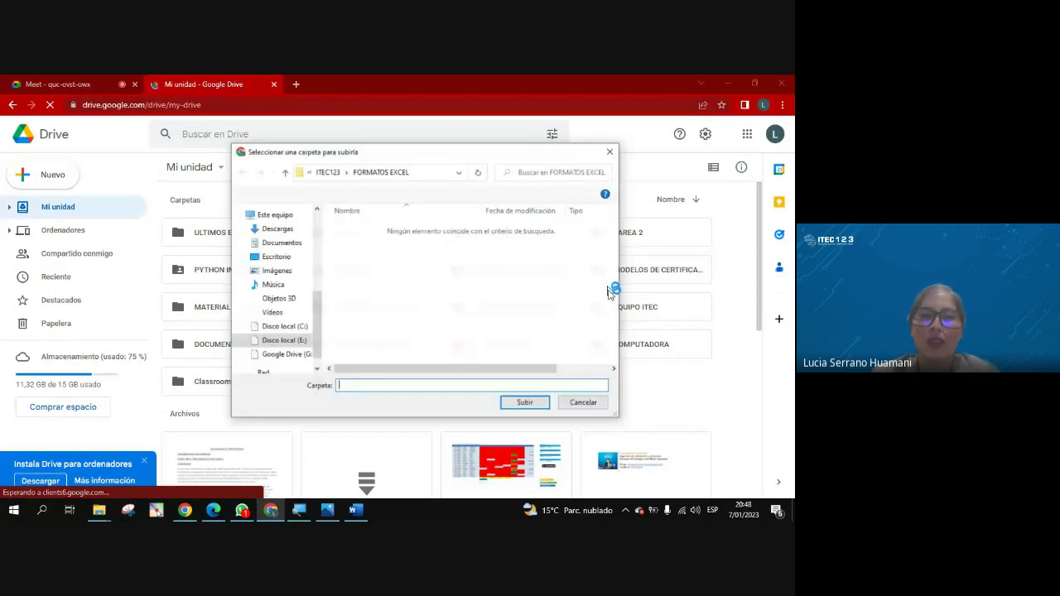
Step: Upload RECURSOS CLASE 3 (4 files) from Escritorio > CURSOS ITEC > OFIMÁTICA BÁSICA > RECURSOS
scroll(284, 327, "up", 5)
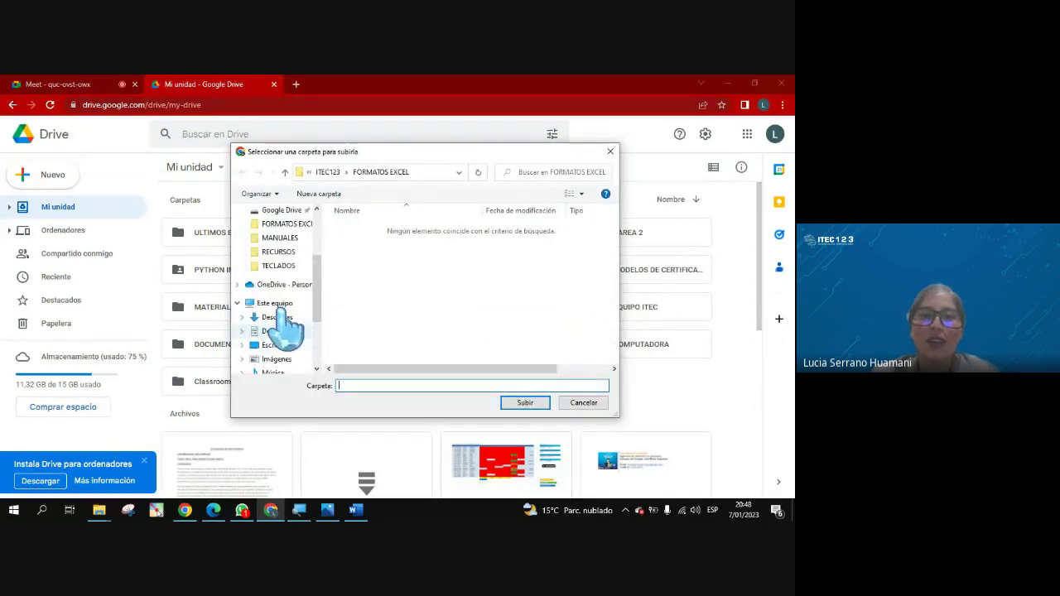
scroll(282, 282, "up", 2)
left_click(278, 247)
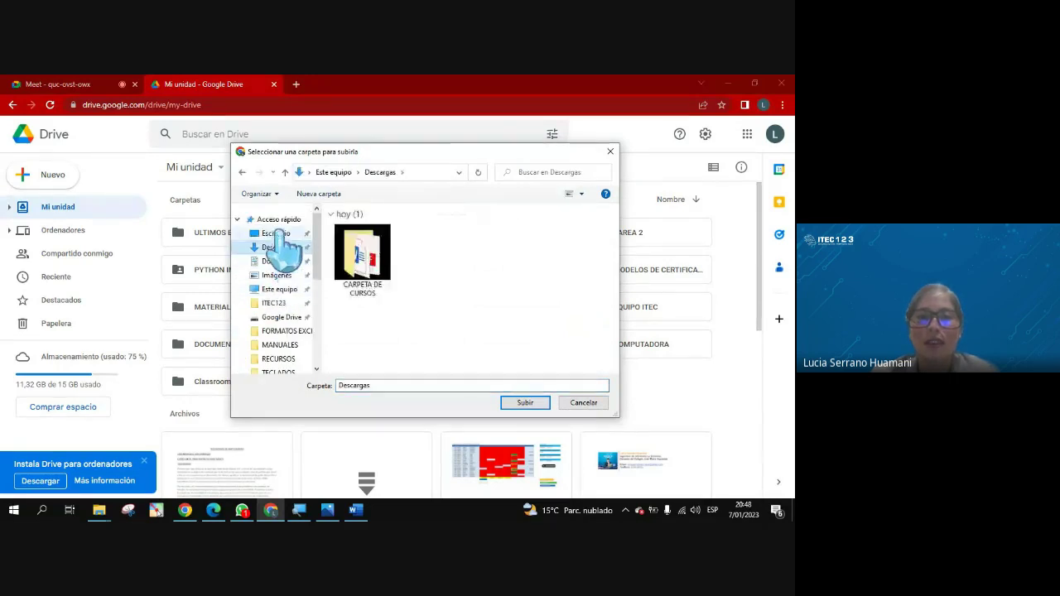
left_click(276, 233)
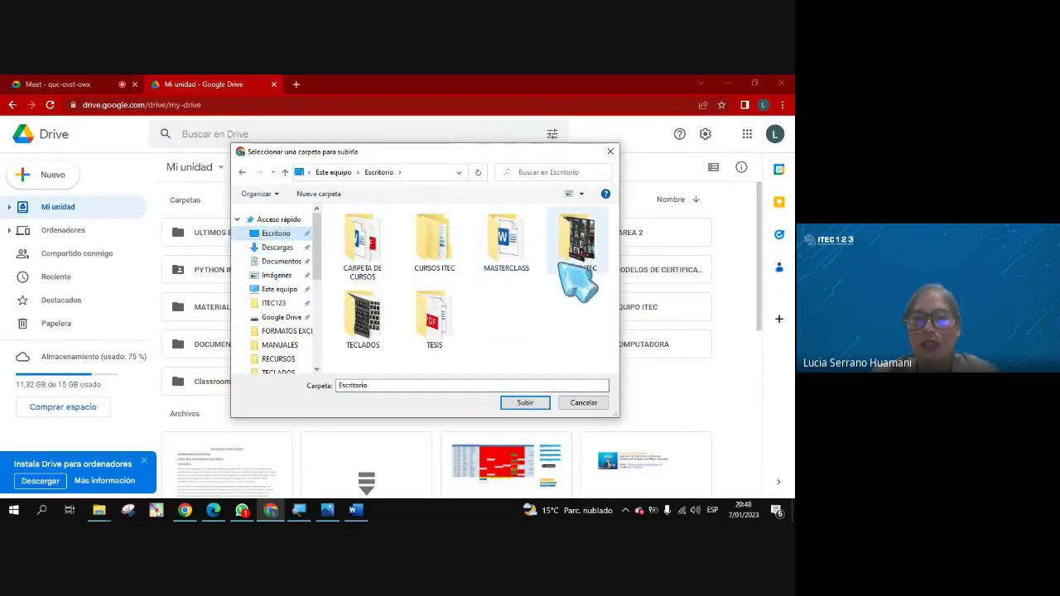
double_click(441, 240)
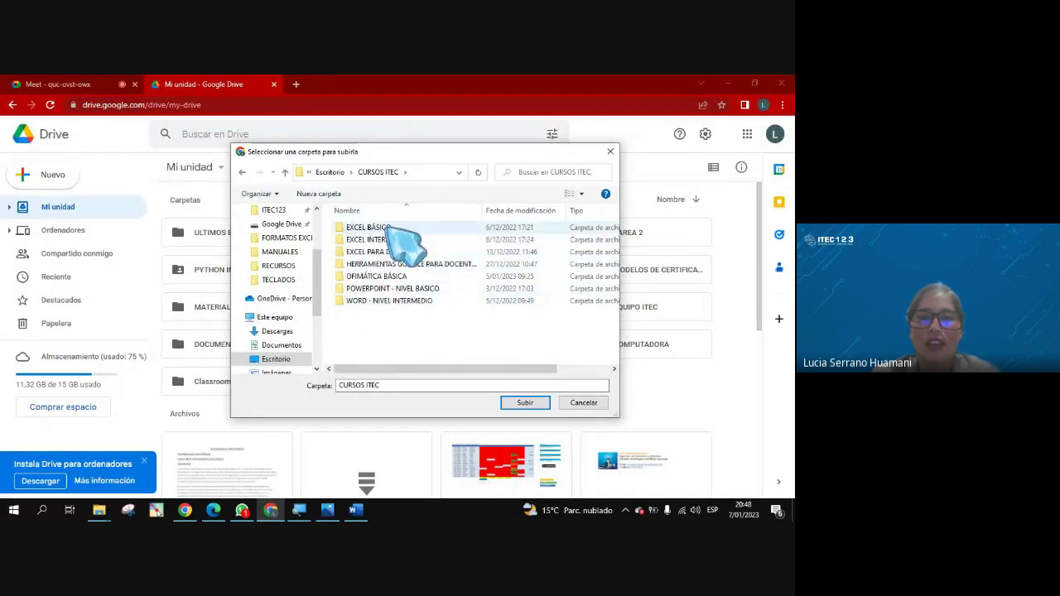
double_click(400, 276)
double_click(373, 240)
left_click(376, 229)
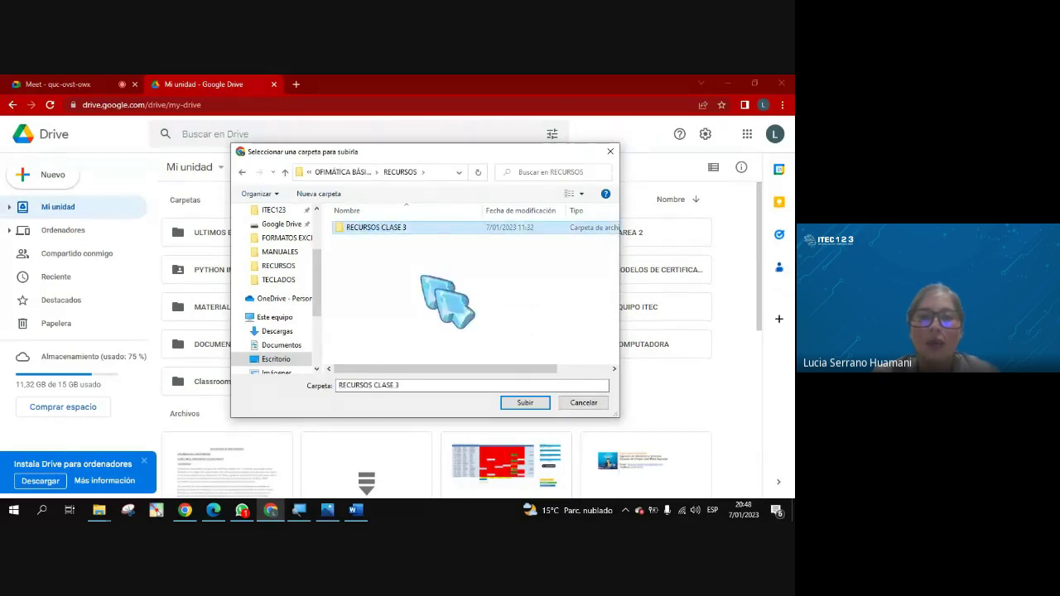
left_click(525, 403)
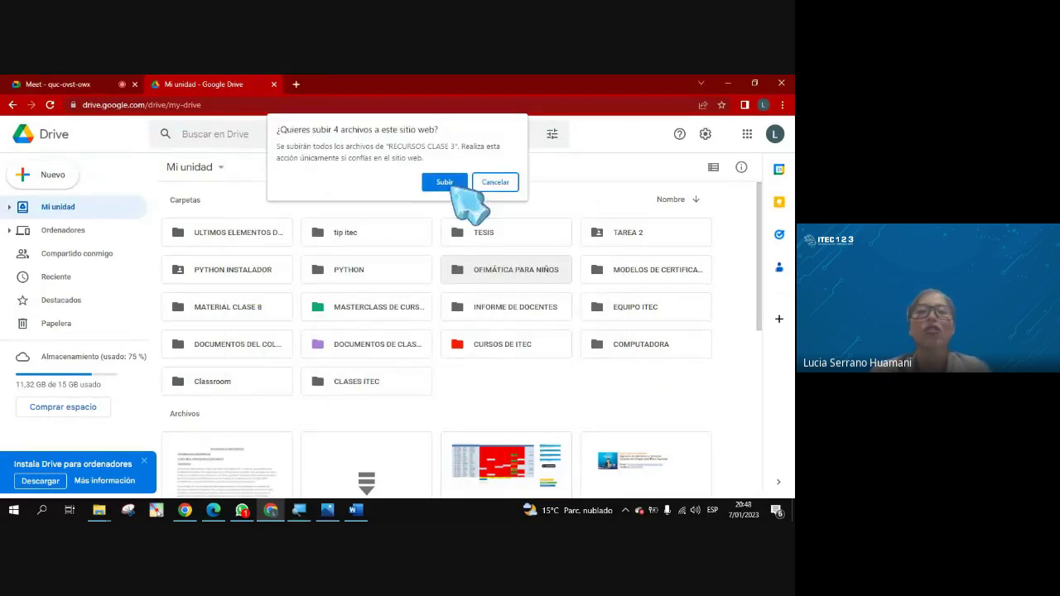
left_click(447, 183)
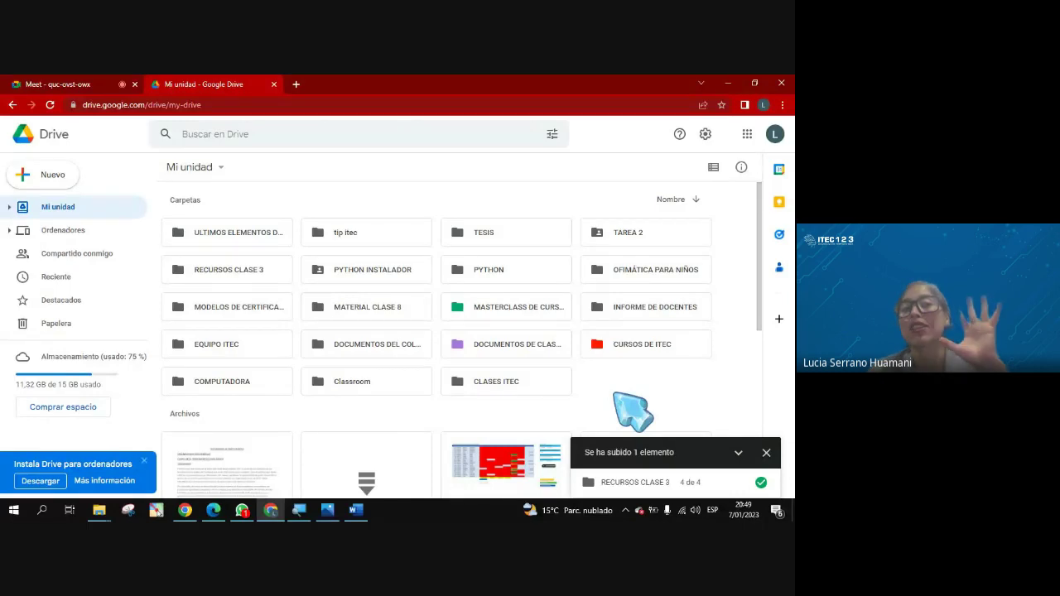
Step: In RECURSOS CLASE 3's sharing settings, stop editors from changing permissions or resharing
right_click(525, 384)
left_click(725, 355)
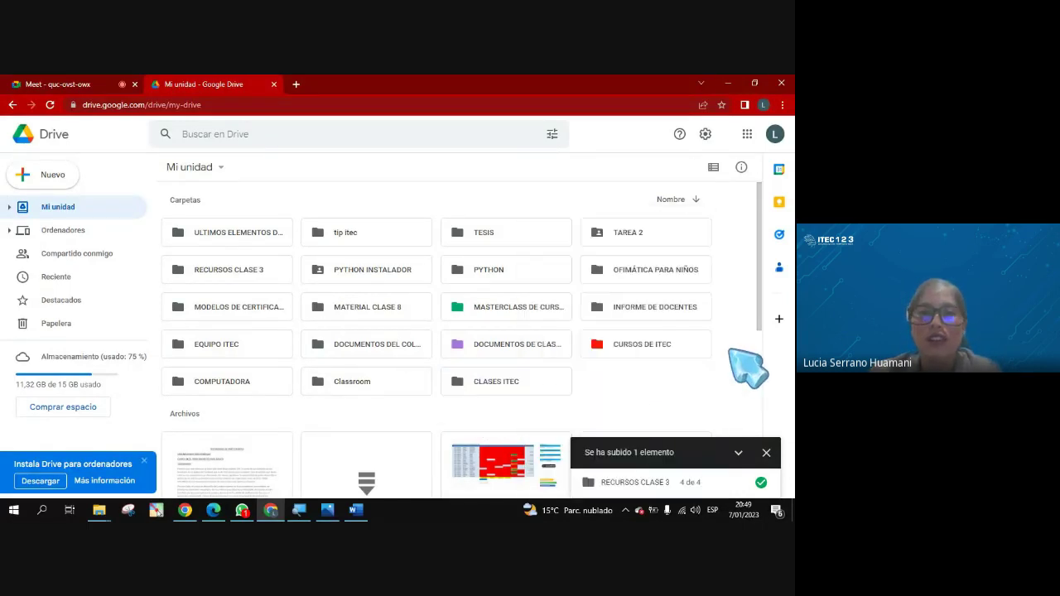
right_click(245, 274)
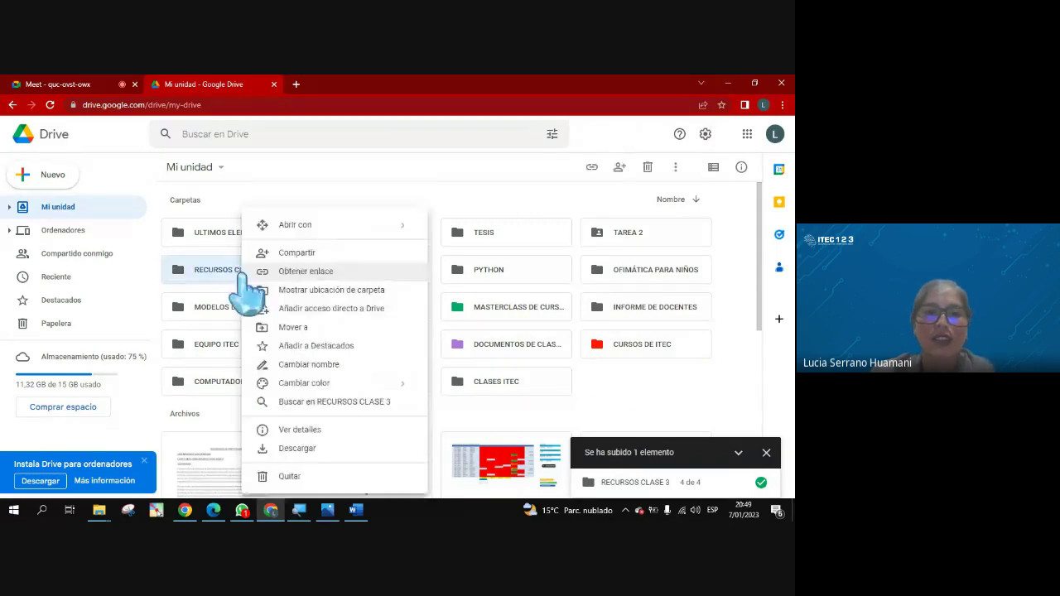
left_click(282, 256)
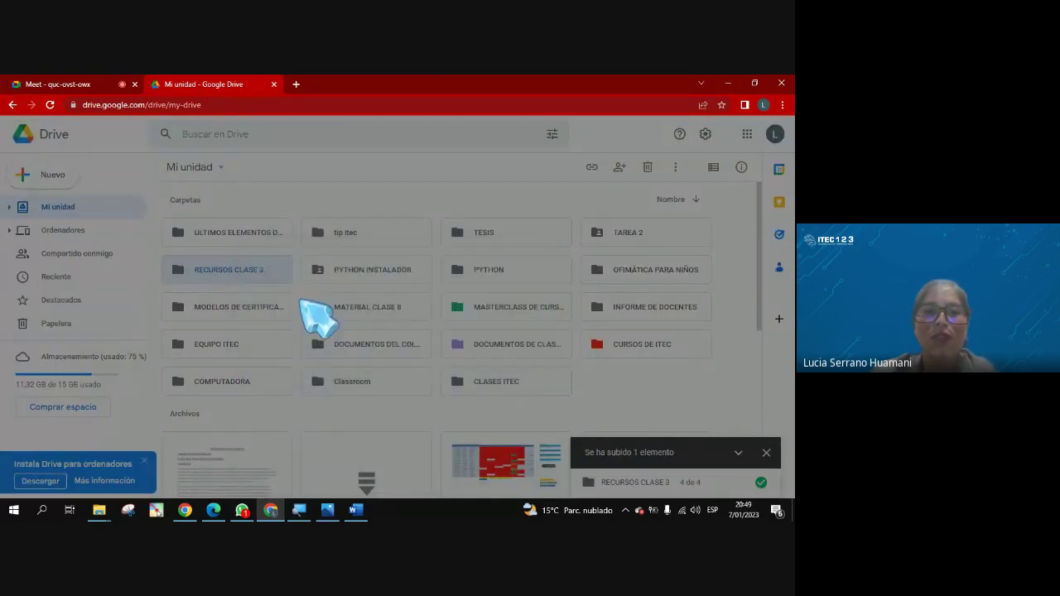
left_click(530, 213)
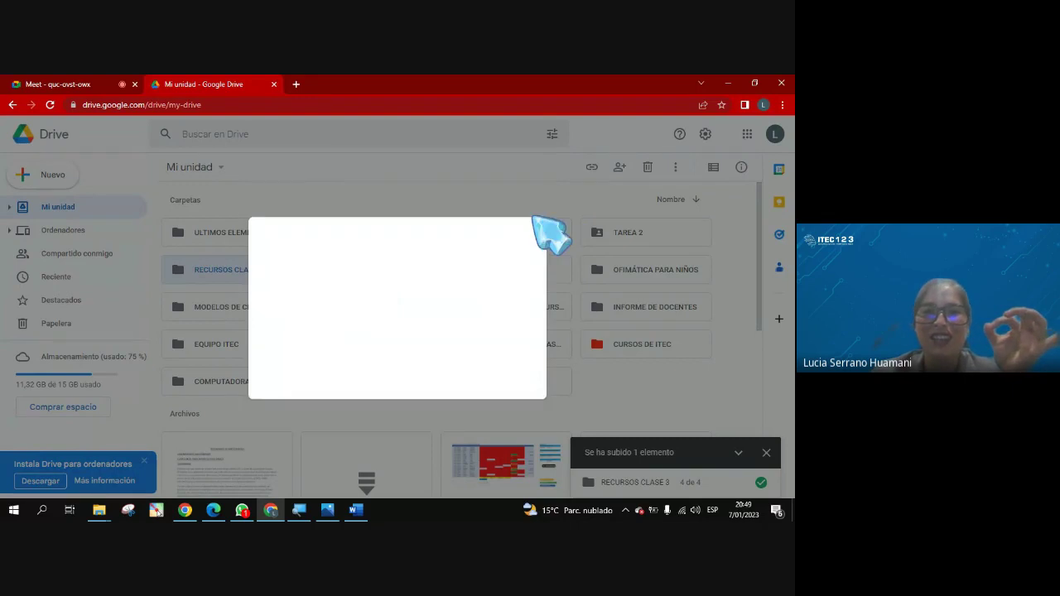
left_click(290, 314)
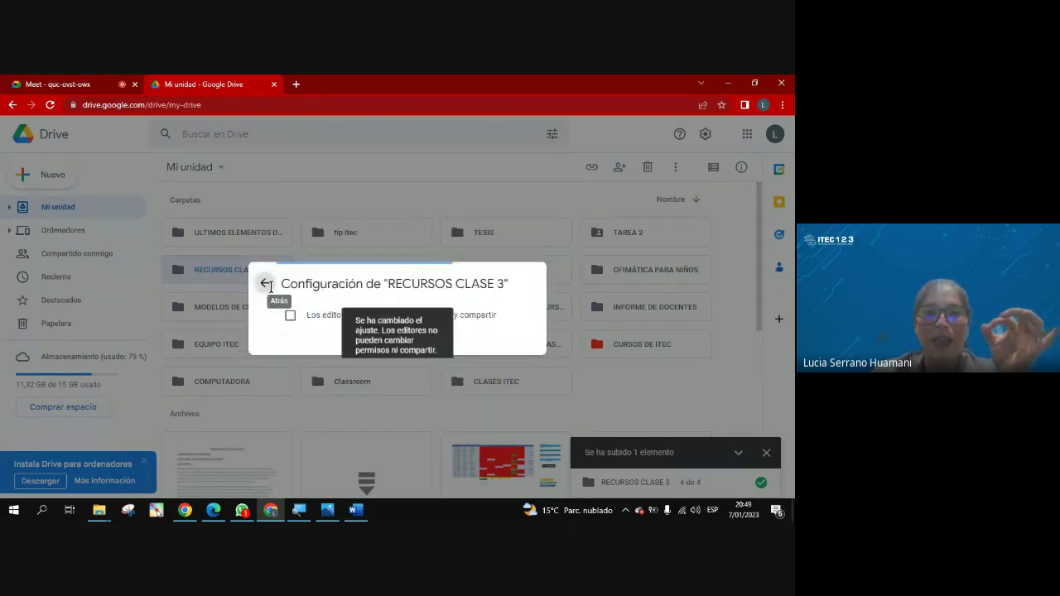
left_click(265, 283)
Step: Set general access to anyone with the link as viewer and copy the folder link
left_click(315, 359)
left_click(321, 406)
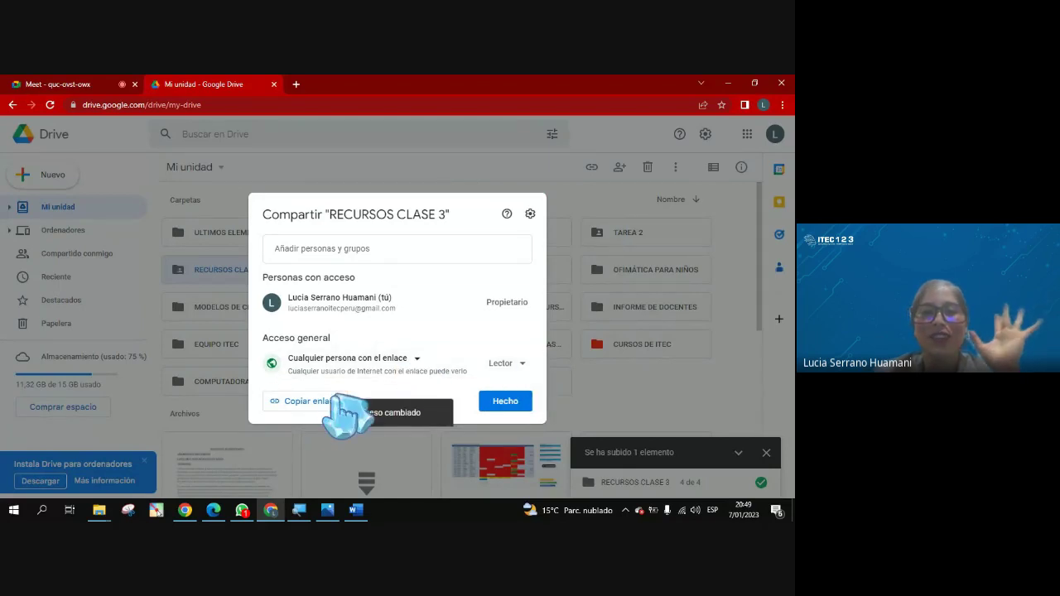
left_click(321, 402)
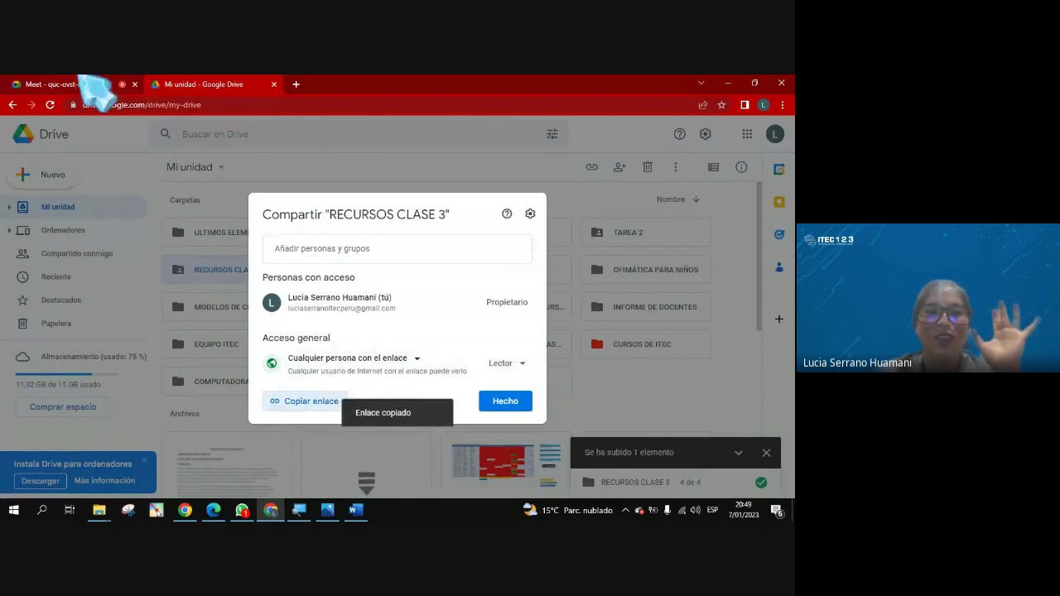
left_click(92, 86)
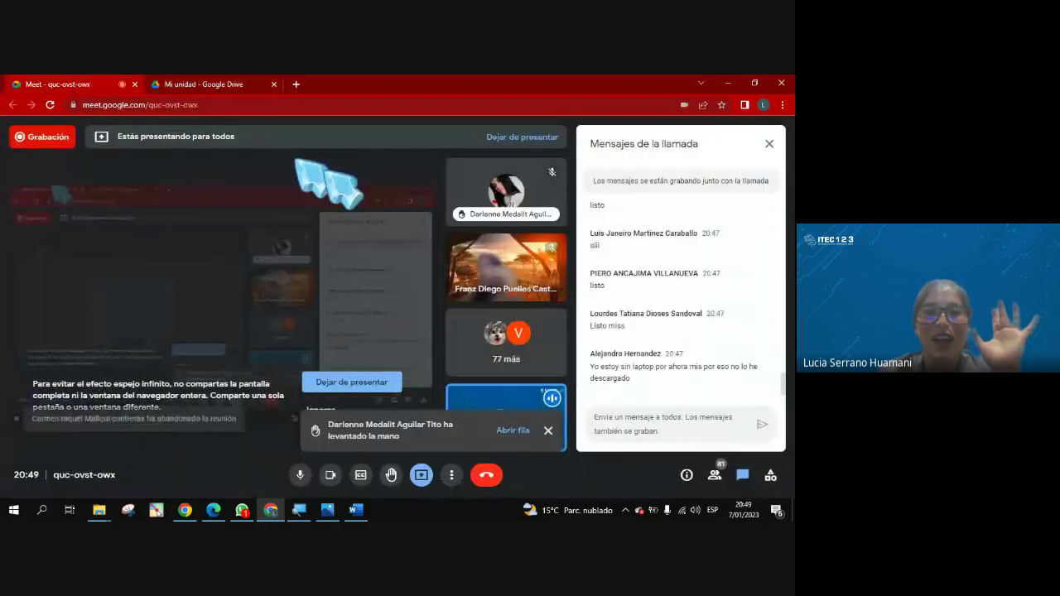
Step: Post the RECURSOS CLASE 3 link in the Meet chat three times, then open it
left_click(659, 430)
key("Return")
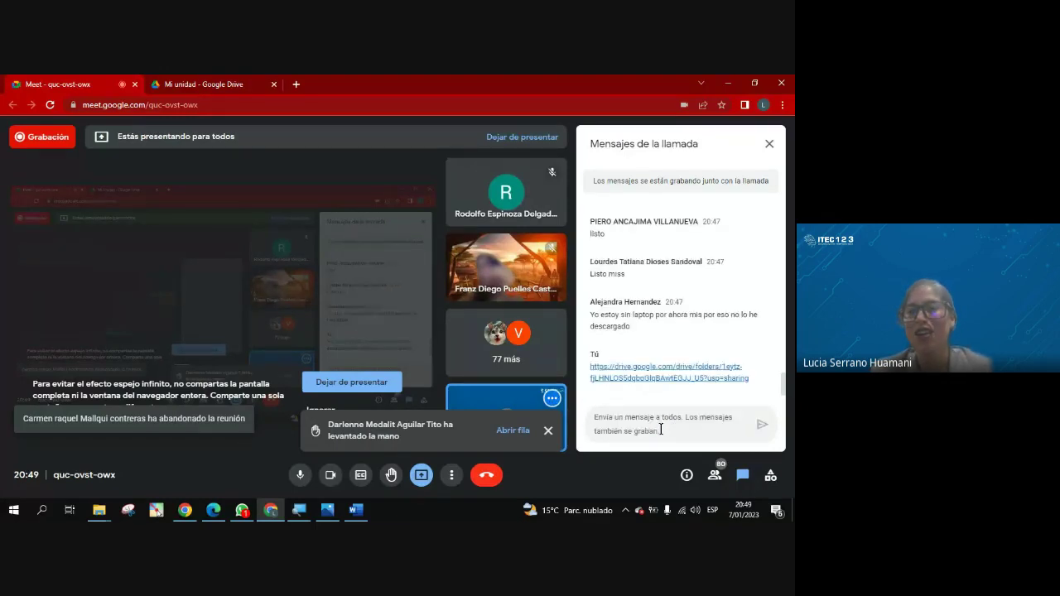
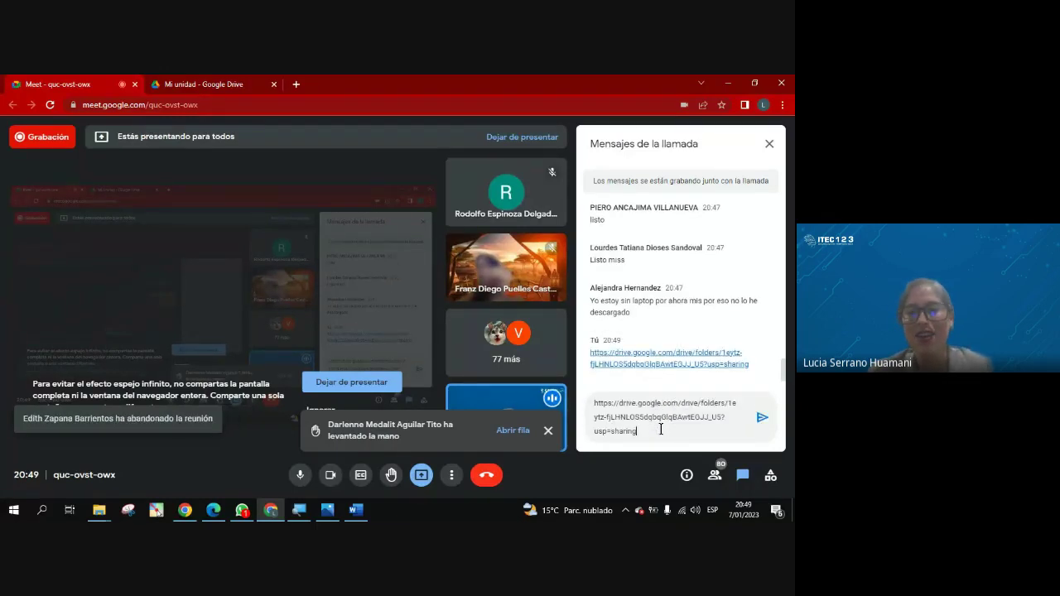
key("Return")
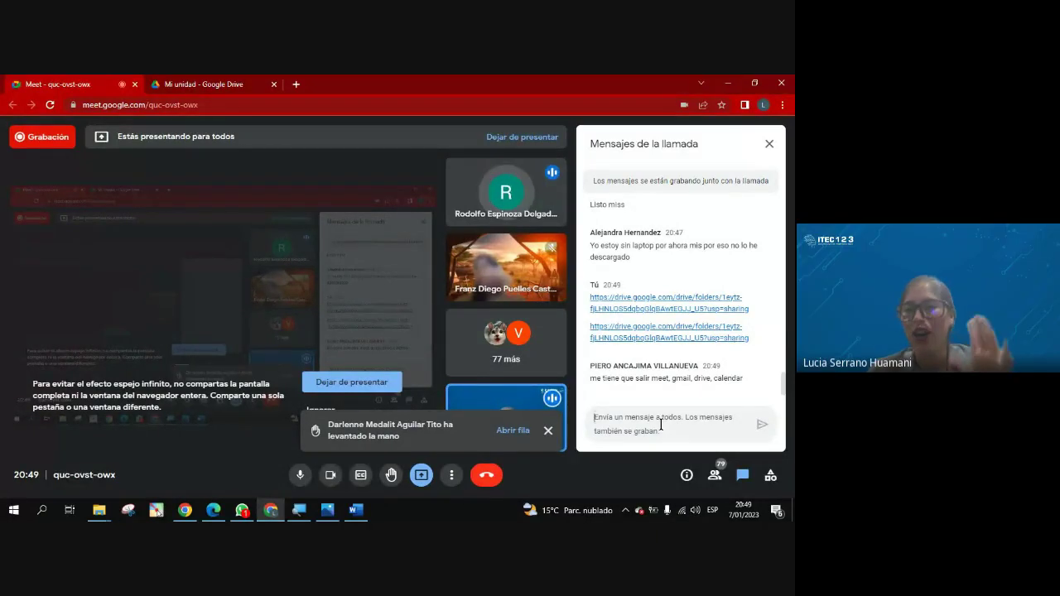
key("Return")
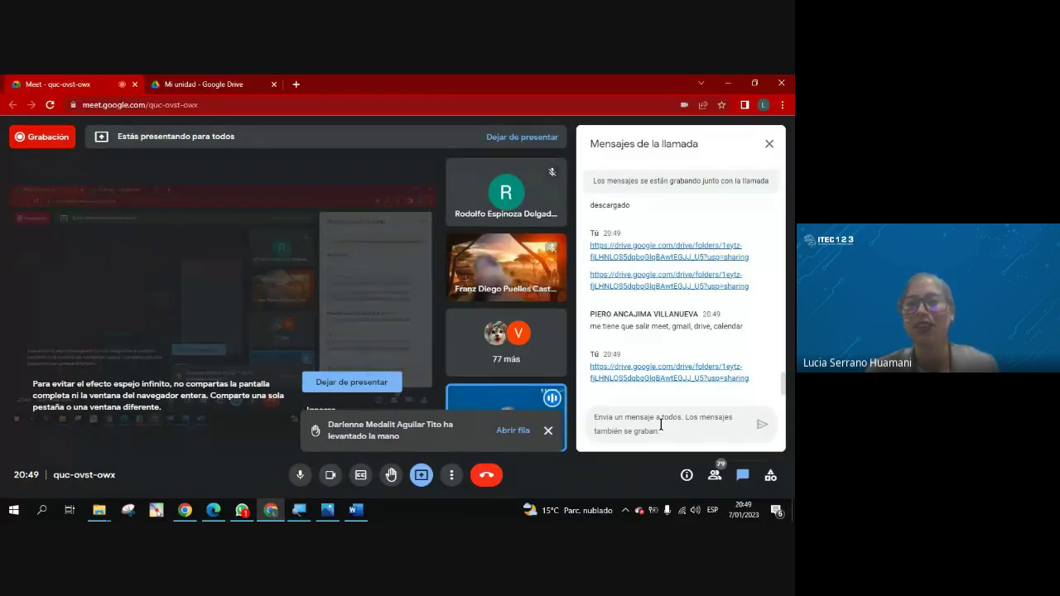
left_click(640, 378)
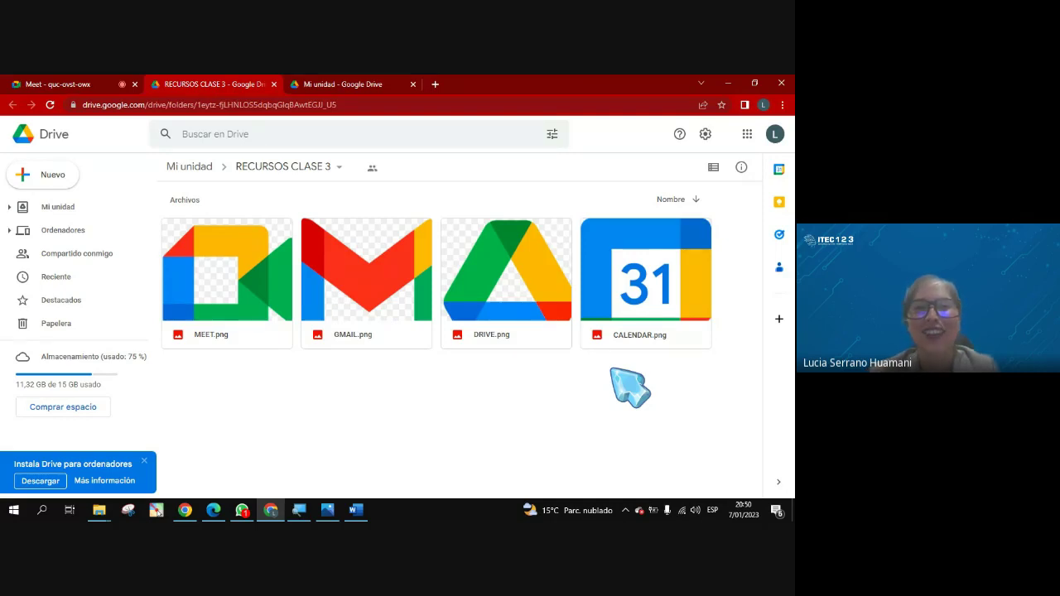
Step: Download MEET.png, GMAIL.png and DRIVE.png from the shared folder
right_click(234, 336)
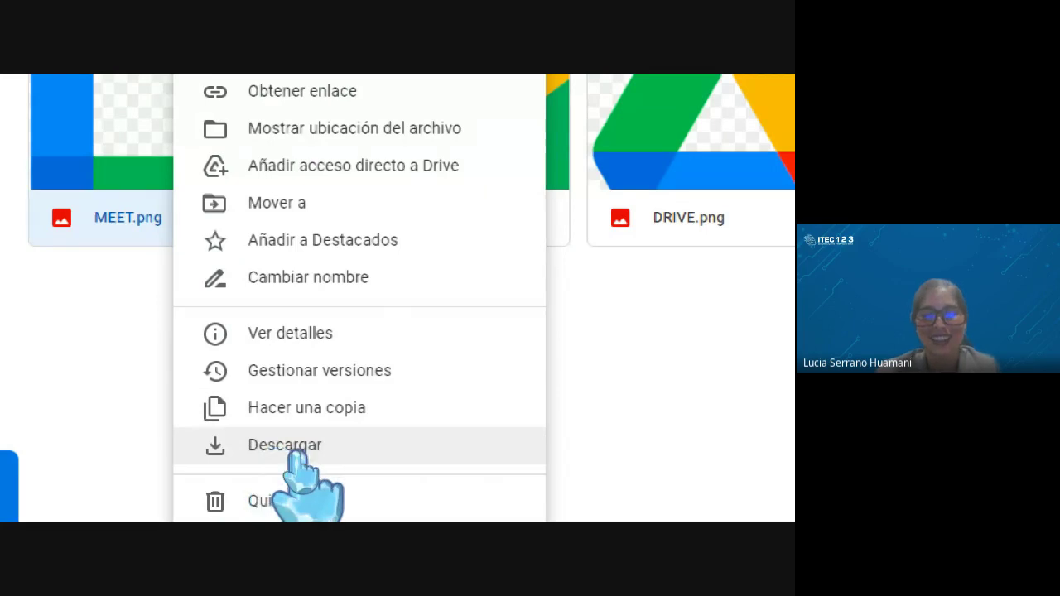
left_click(296, 454)
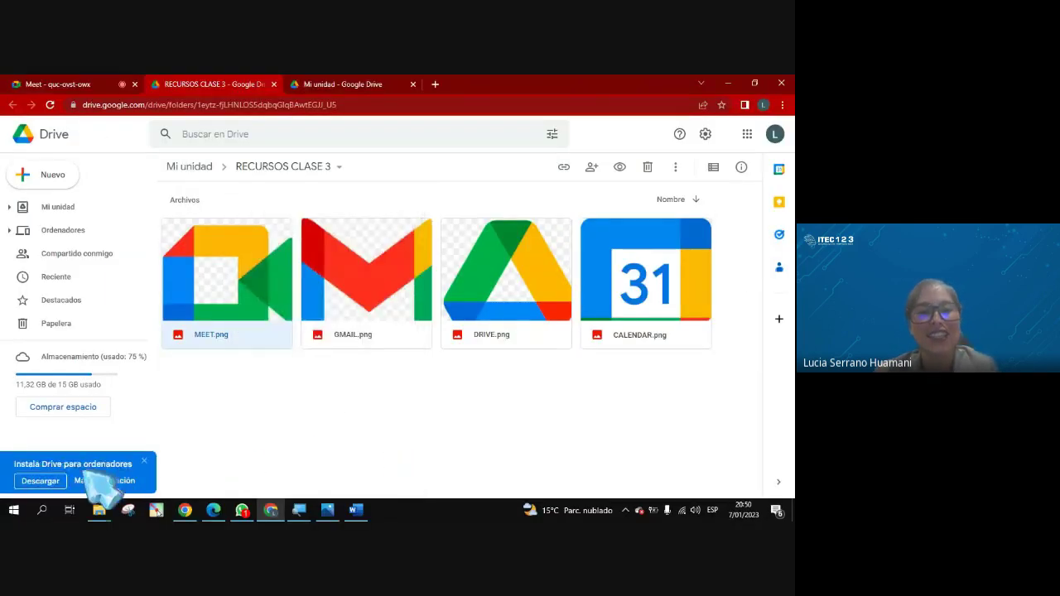
right_click(333, 346)
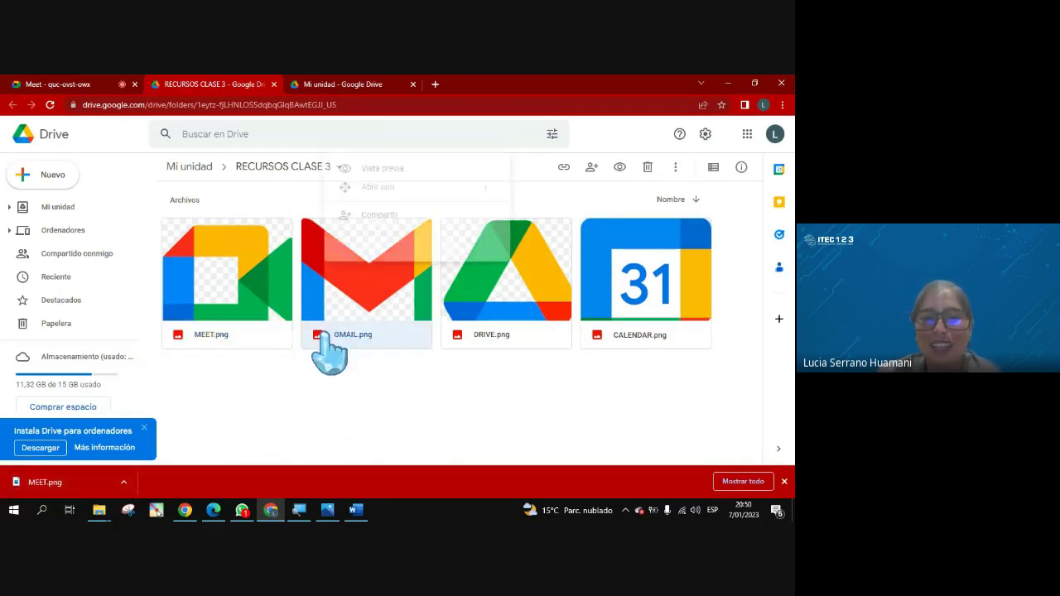
left_click(385, 413)
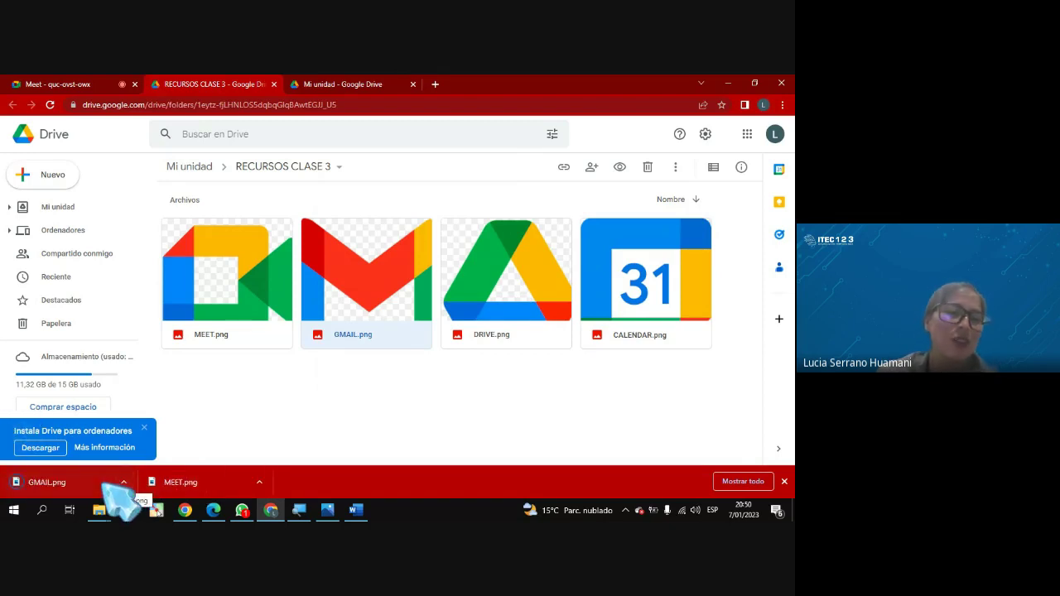
left_click(474, 339)
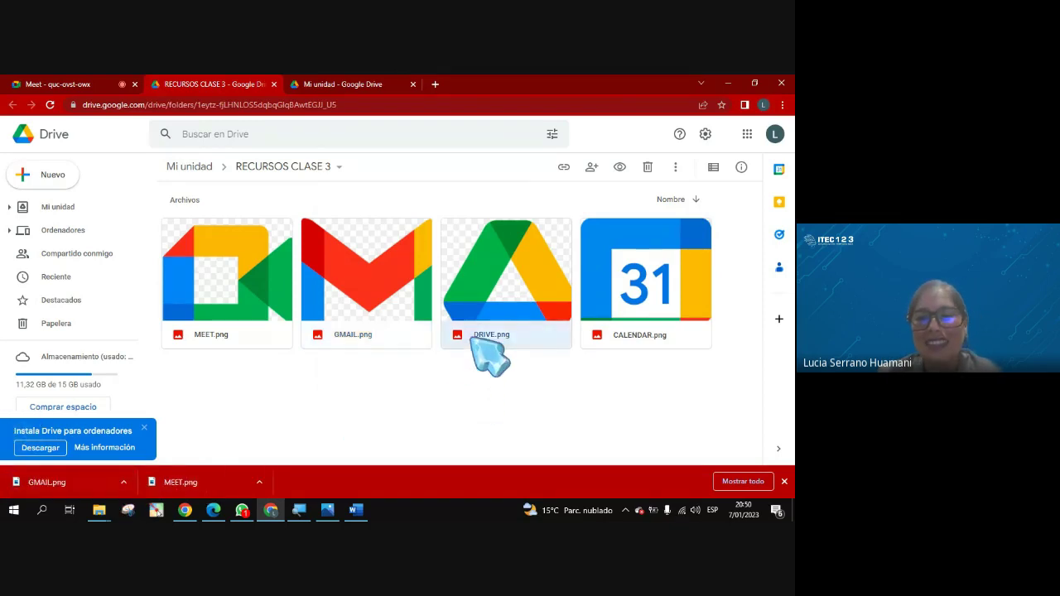
right_click(473, 340)
left_click(507, 413)
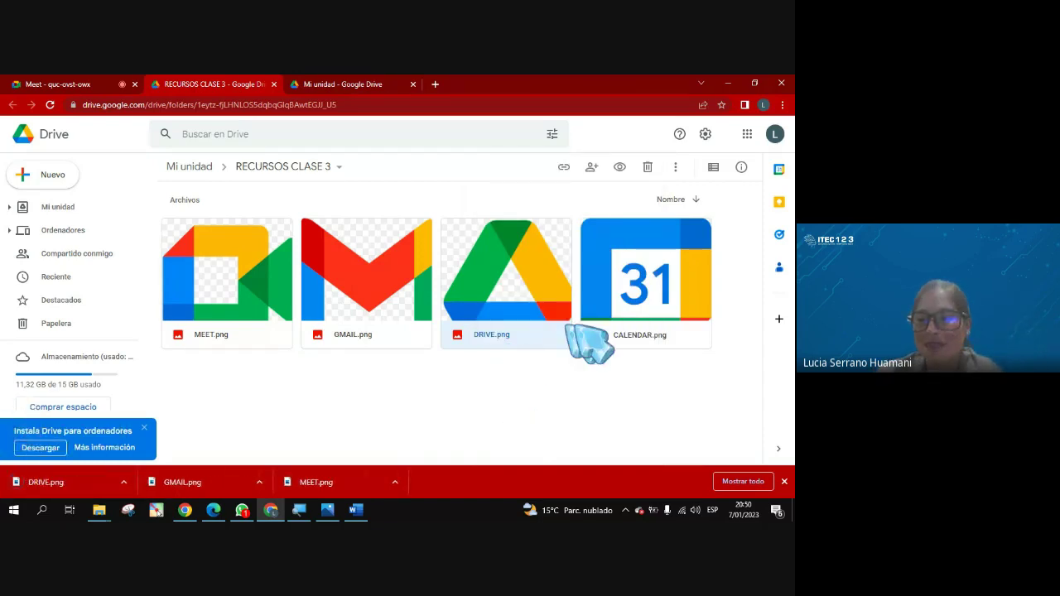
Step: Download CALENDAR.png, trashing the accidental 'Copia de CALENDAR.png' made along the way
right_click(634, 342)
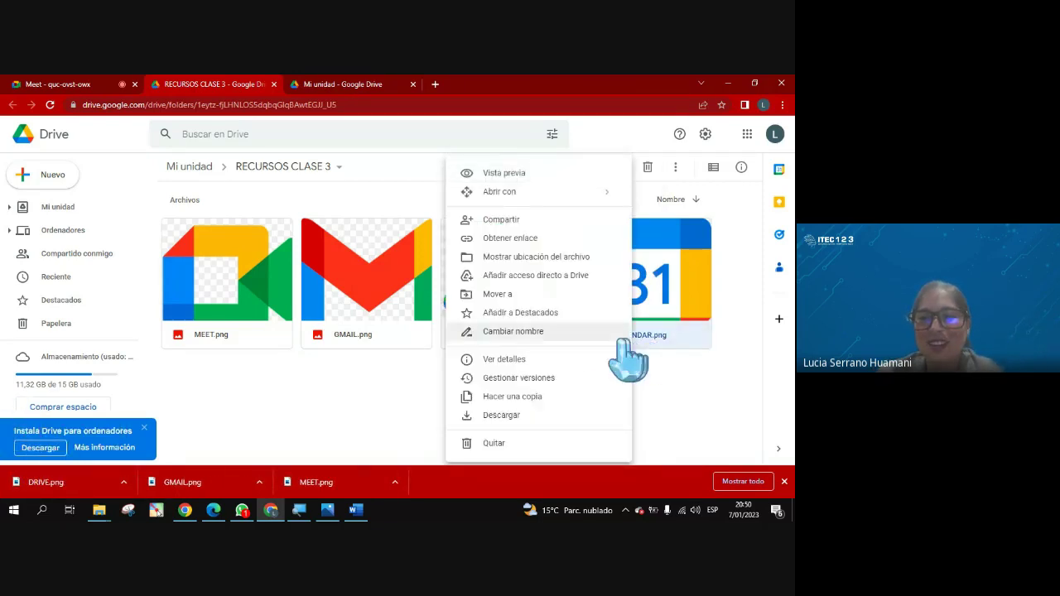
left_click(571, 397)
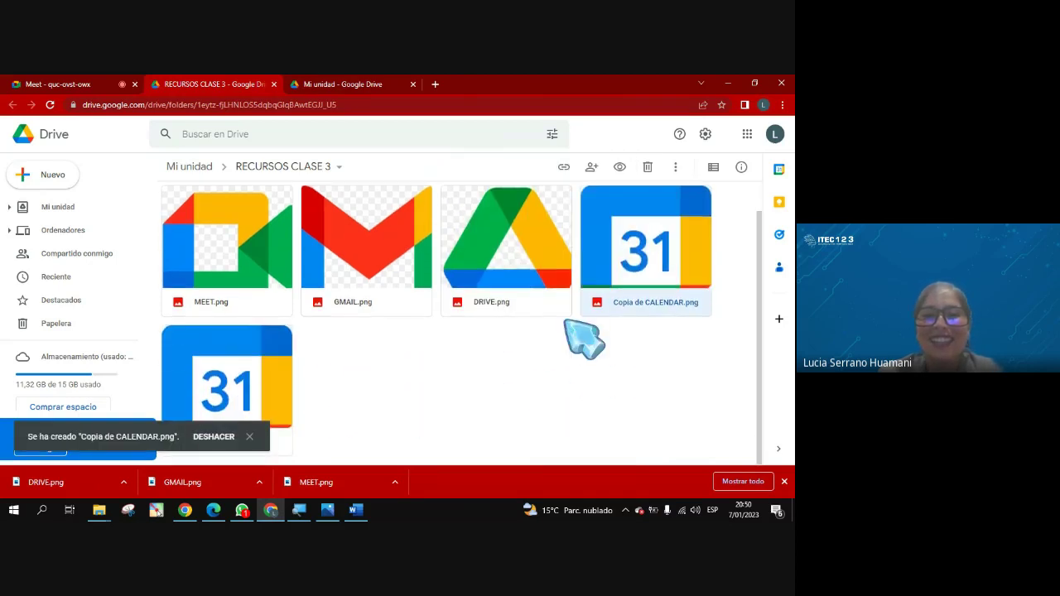
right_click(645, 306)
left_click(523, 442)
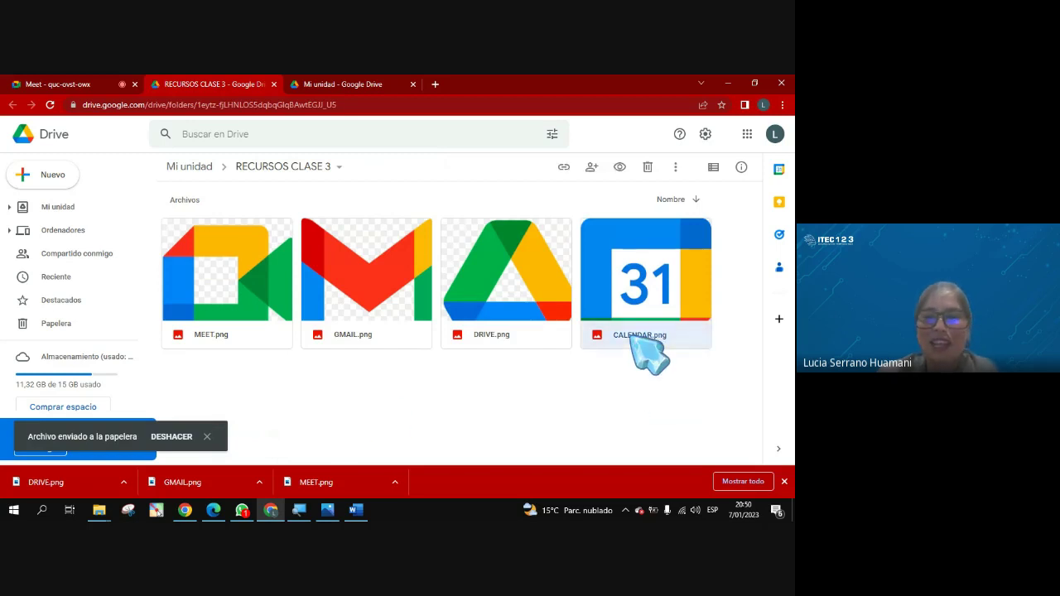
right_click(633, 340)
left_click(537, 414)
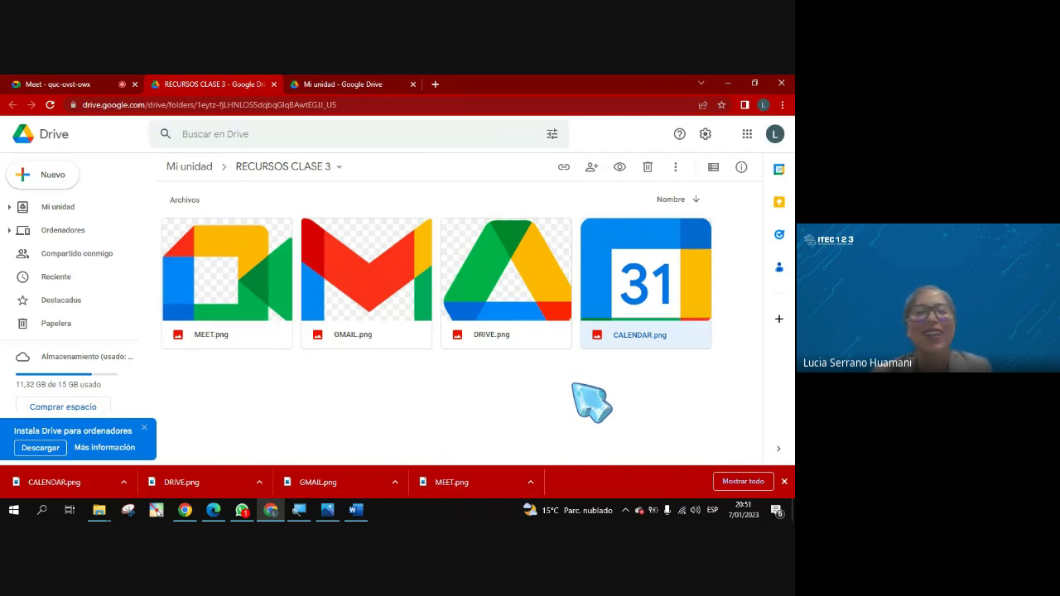
left_click(86, 82)
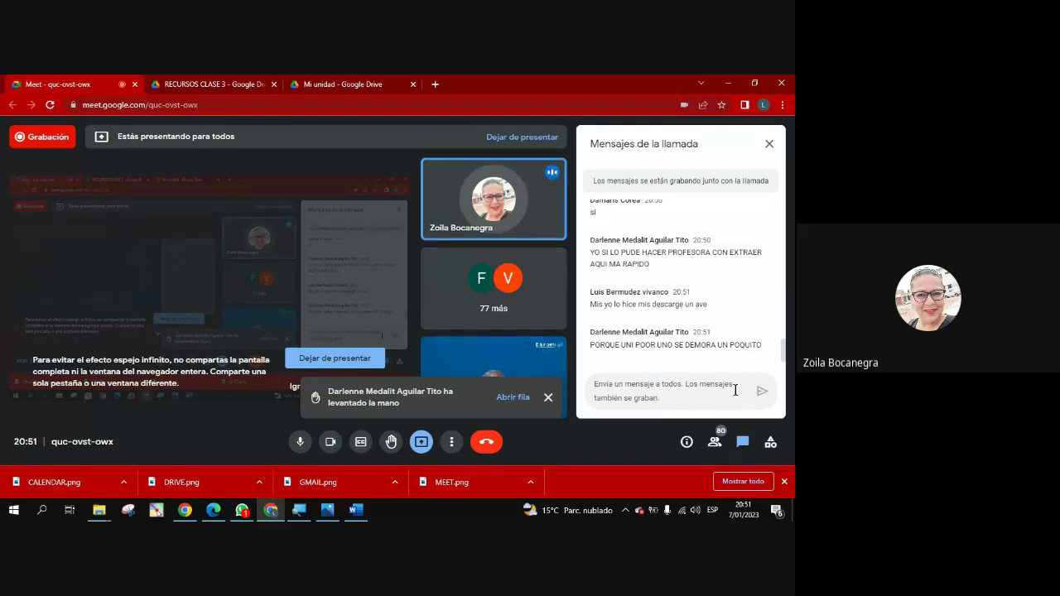
Step: Paste the RECURSOS CLASE 3 folder link into the Meet chat once more
scroll(729, 332, "up", 3)
left_click_drag(749, 247, 590, 236)
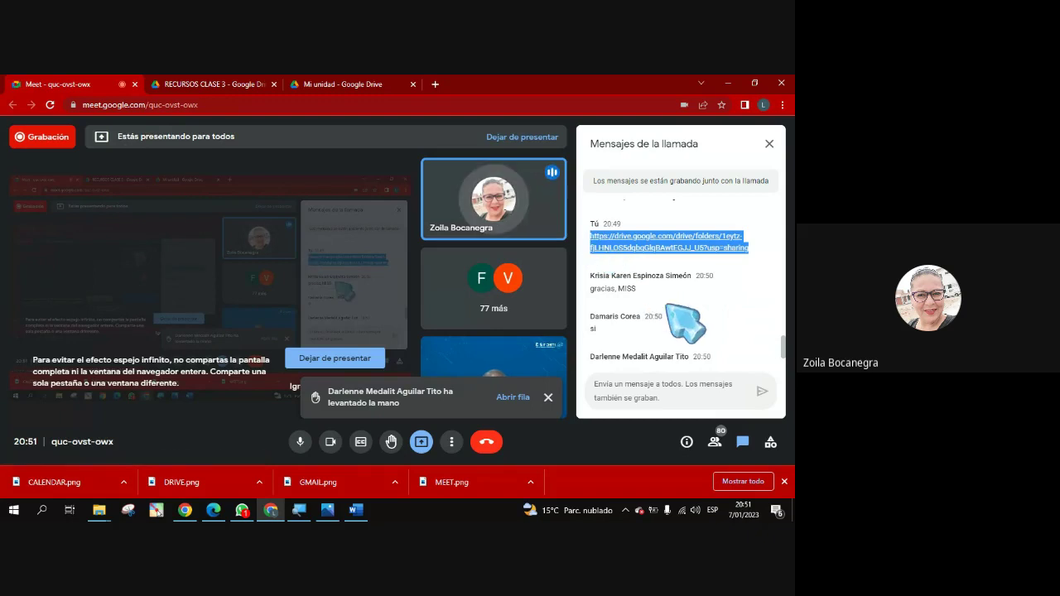
left_click(644, 392)
key("Return")
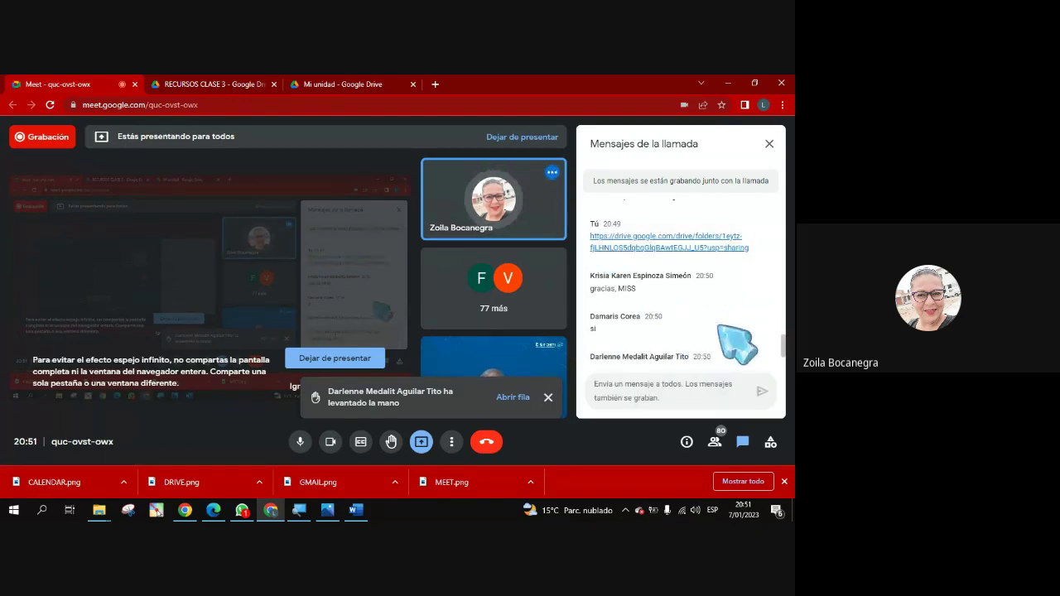
Step: Close the downloads bar and bring up the Drive tab with the folder's sharing settings
scroll(669, 340, "up", 1)
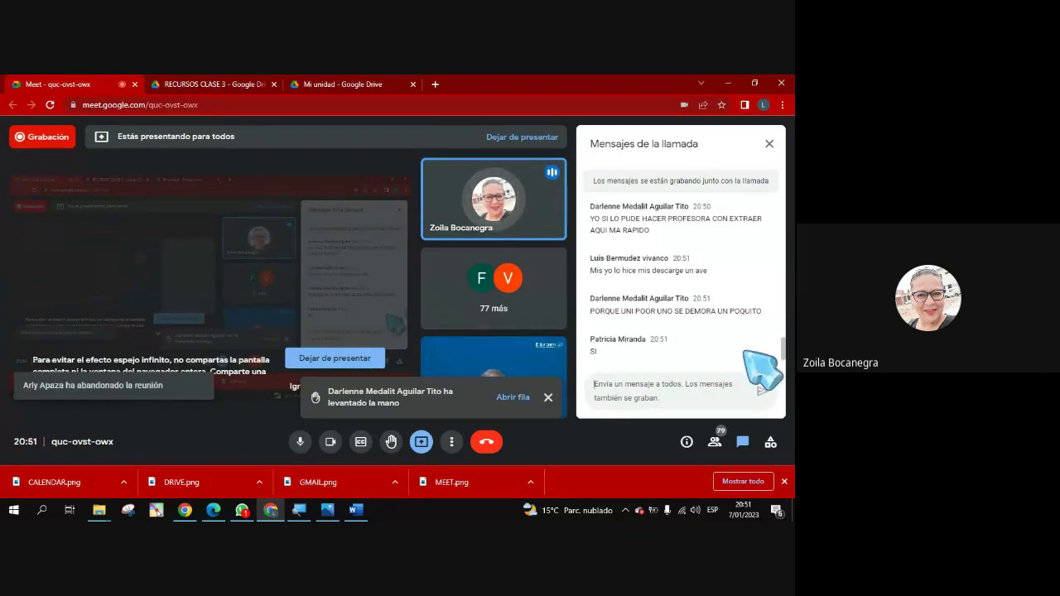
scroll(746, 353, "down", 2)
scroll(745, 353, "up", 3)
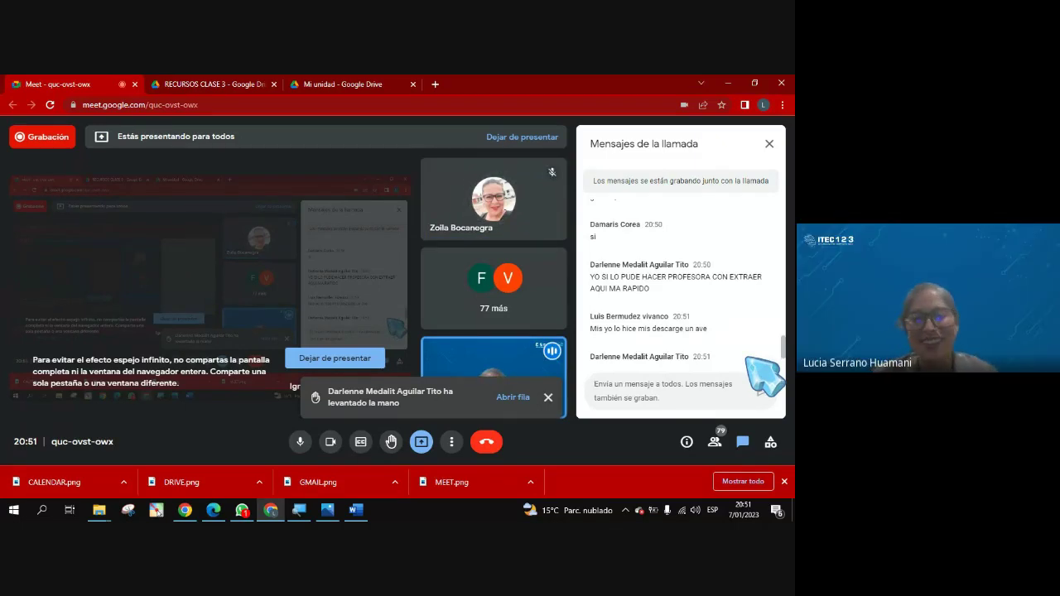
left_click(784, 481)
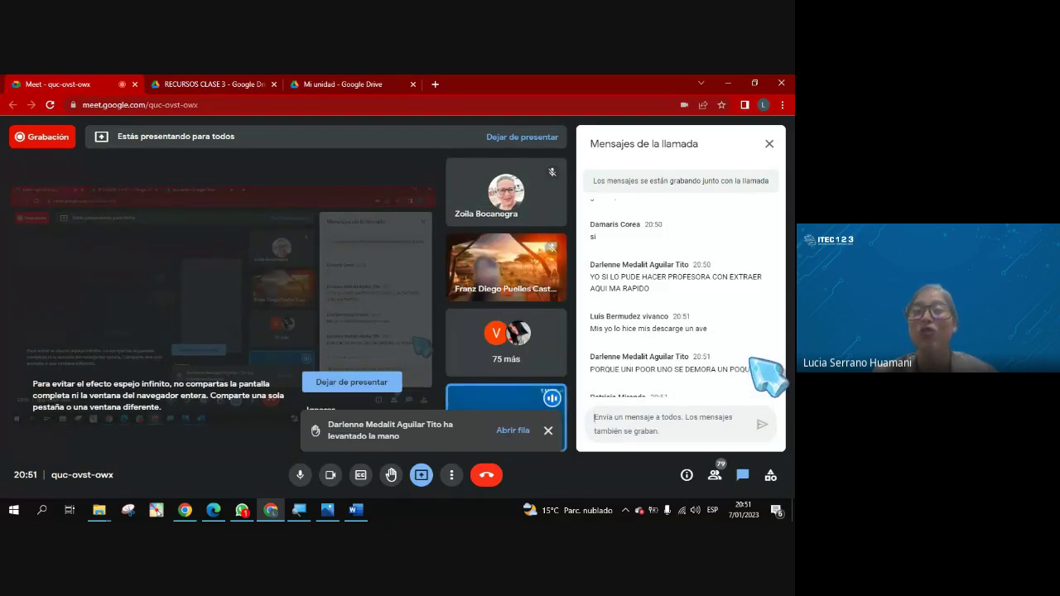
scroll(750, 361, "down", 3)
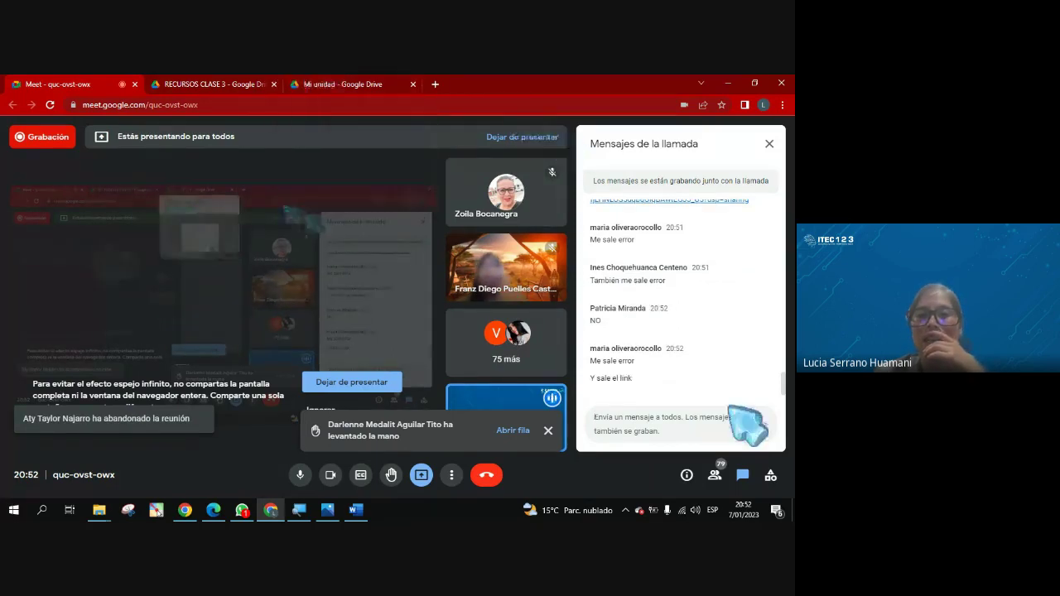
left_click(348, 85)
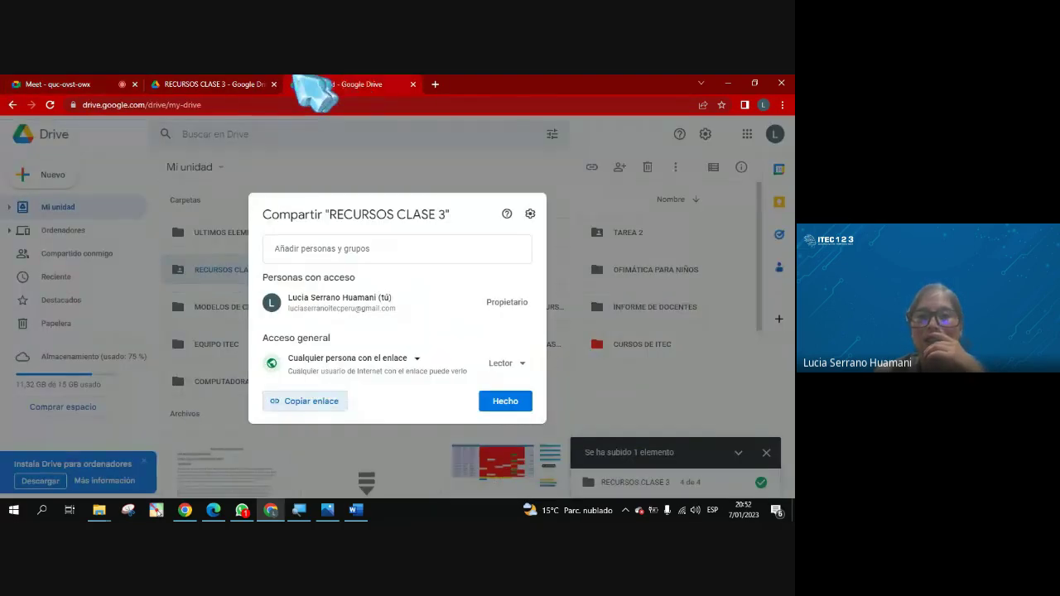
Step: Copy the RECURSOS CLASE 3 share link from its sharing settings
left_click(512, 402)
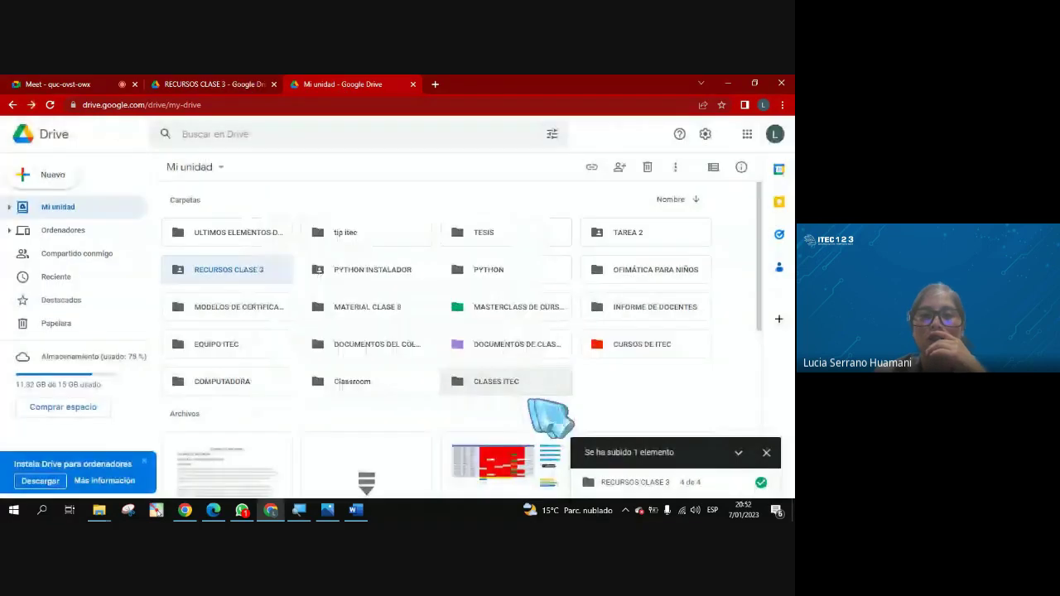
right_click(259, 278)
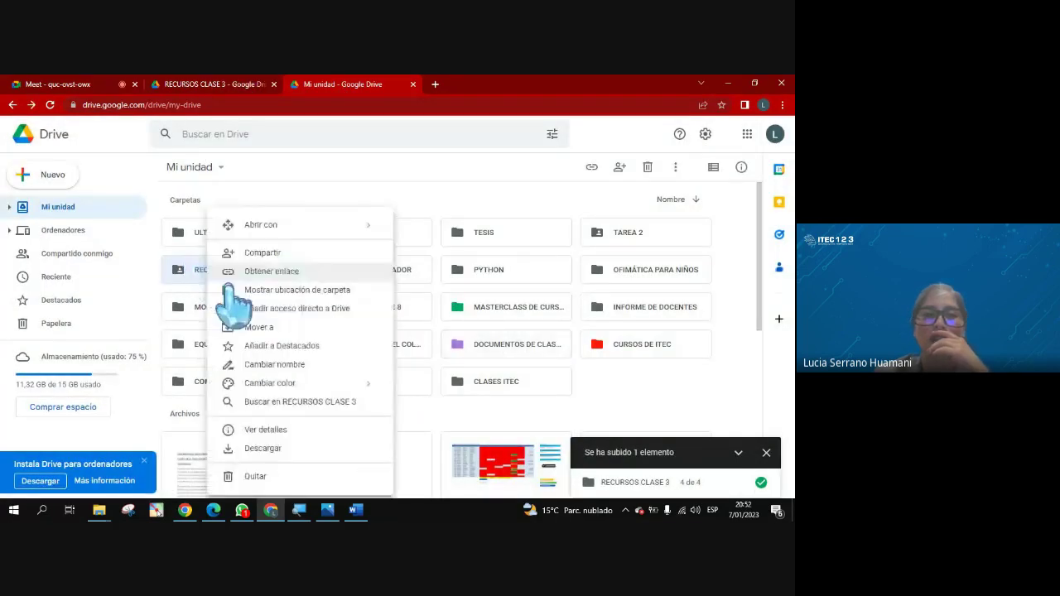
left_click(252, 249)
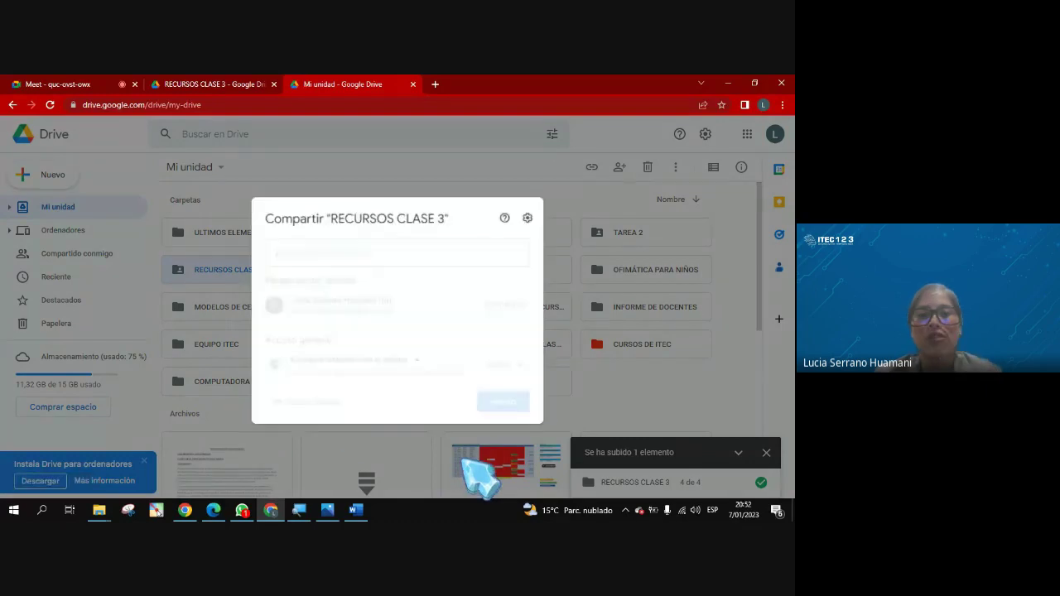
left_click(306, 401)
left_click(87, 85)
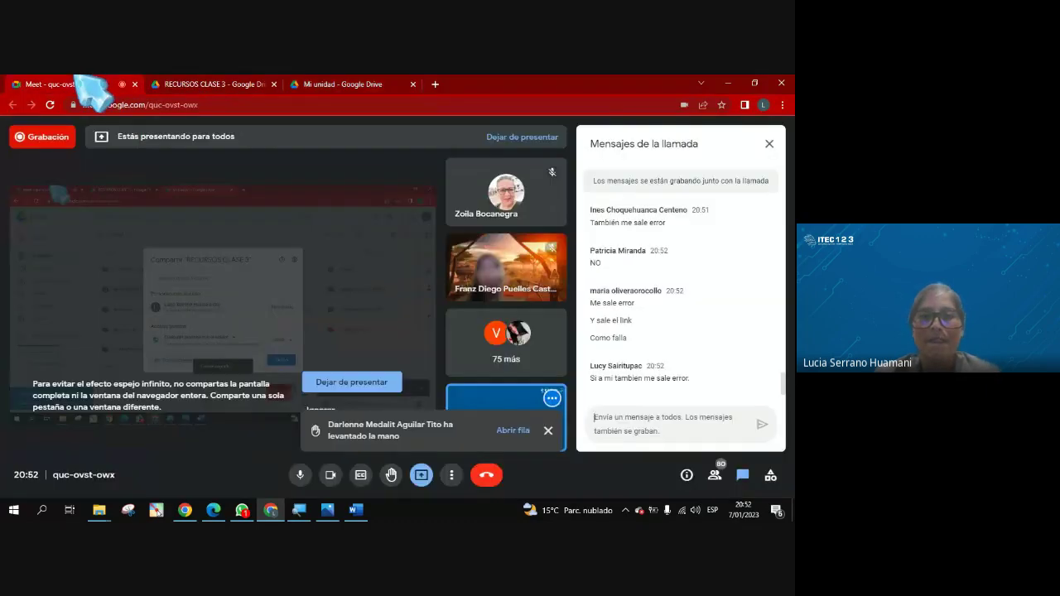
scroll(677, 393, "up", 2)
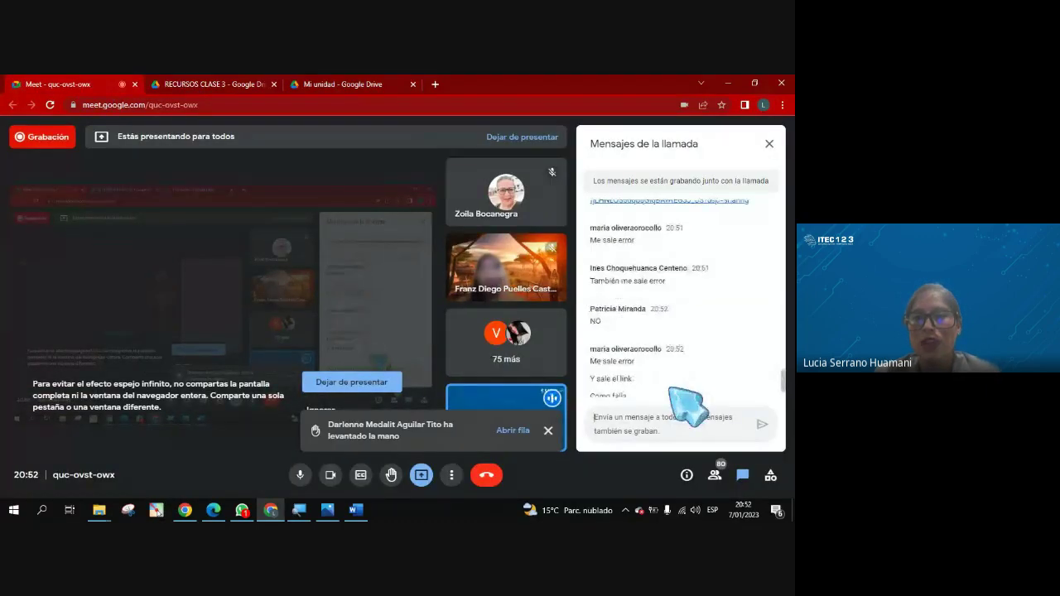
scroll(677, 392, "up", 2)
scroll(677, 393, "down", 5)
Step: Open the RECURSOS CLASE 3 folder to view its images, then return to My Drive
left_click(335, 83)
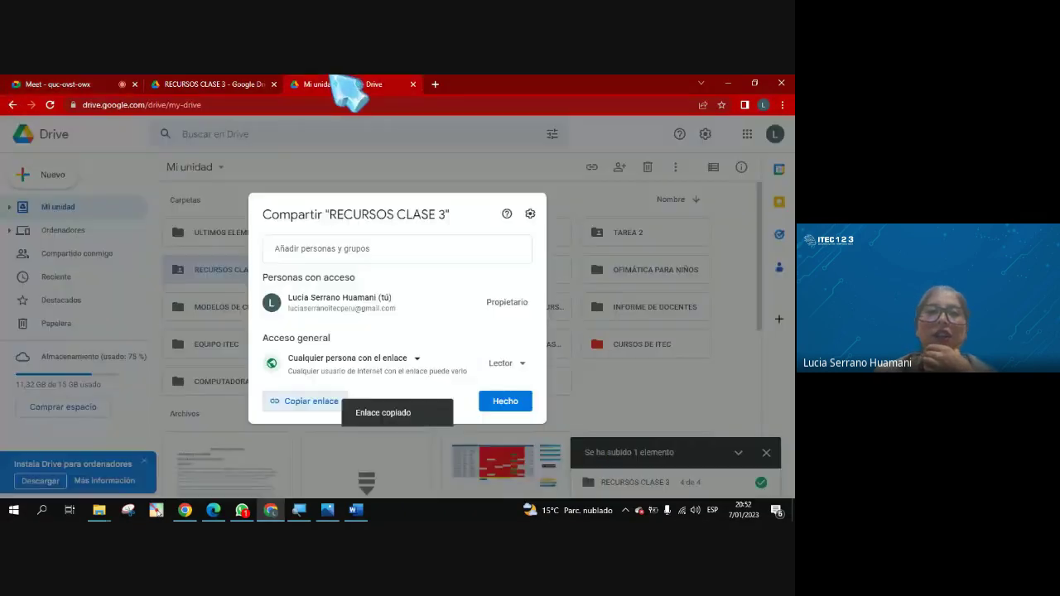
left_click(514, 401)
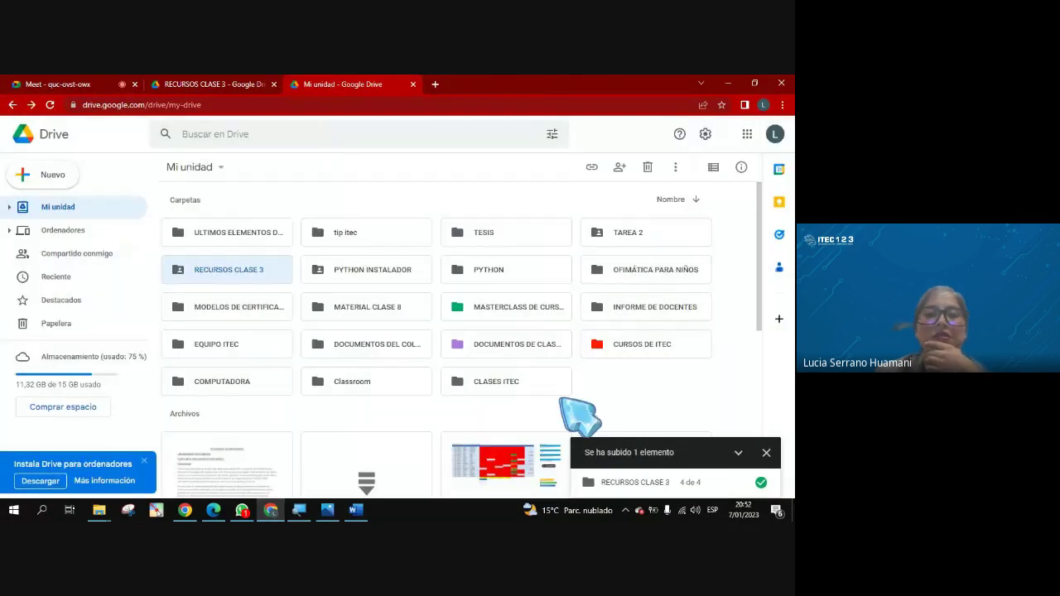
double_click(236, 263)
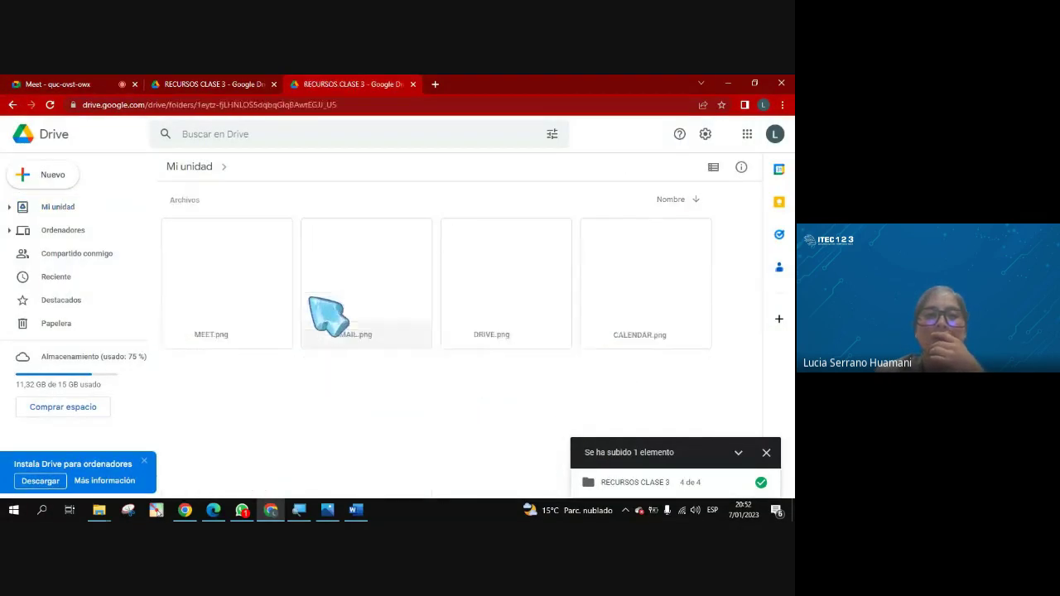
left_click(12, 106)
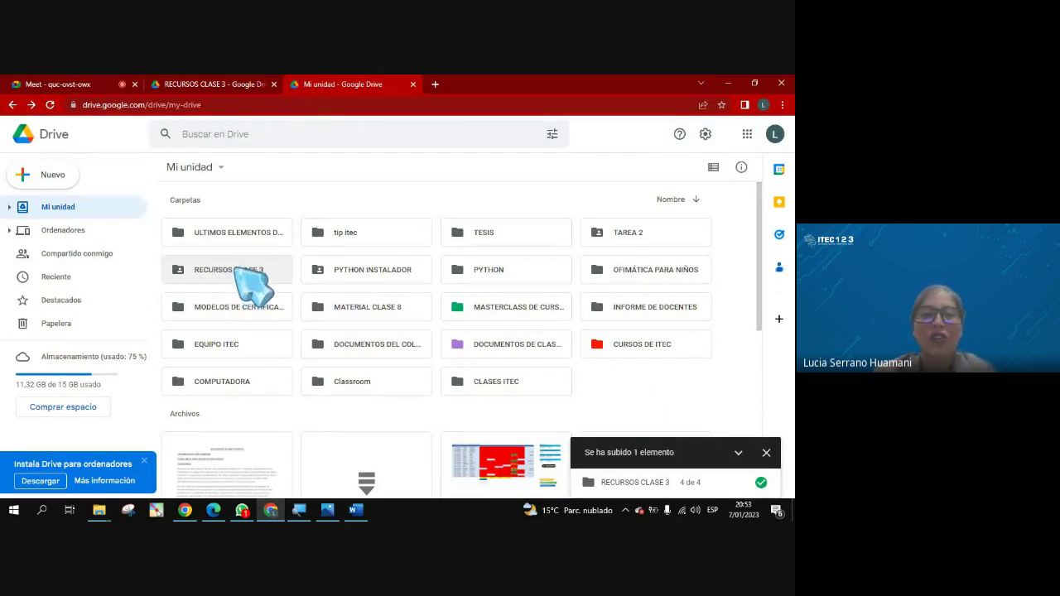
Step: Let anyone with the link edit RECURSOS CLASE 3, toggling editors' resharing permission
right_click(247, 276)
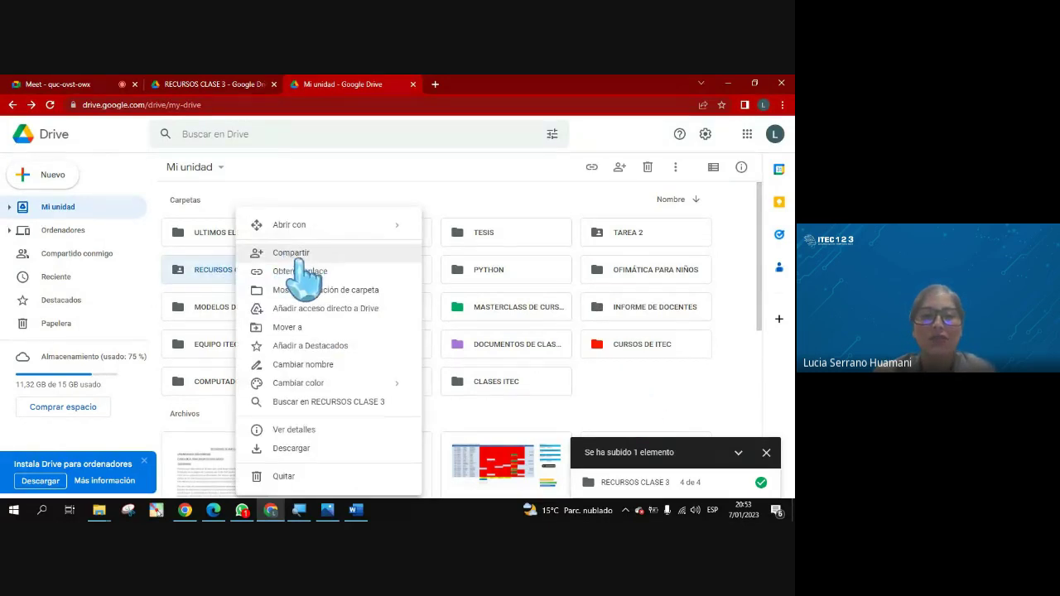
left_click(264, 275)
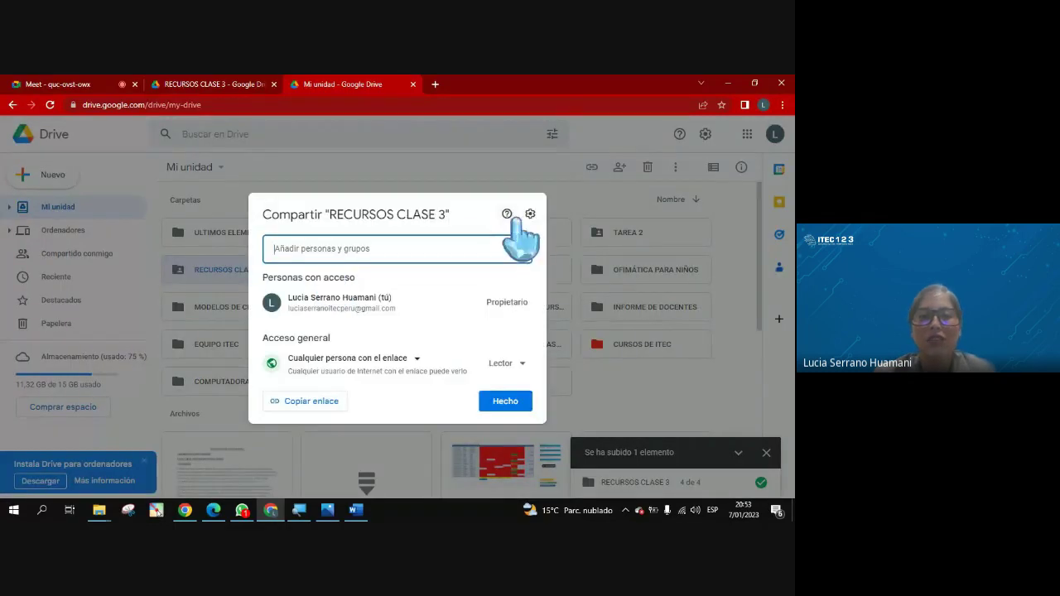
left_click(529, 214)
left_click(290, 314)
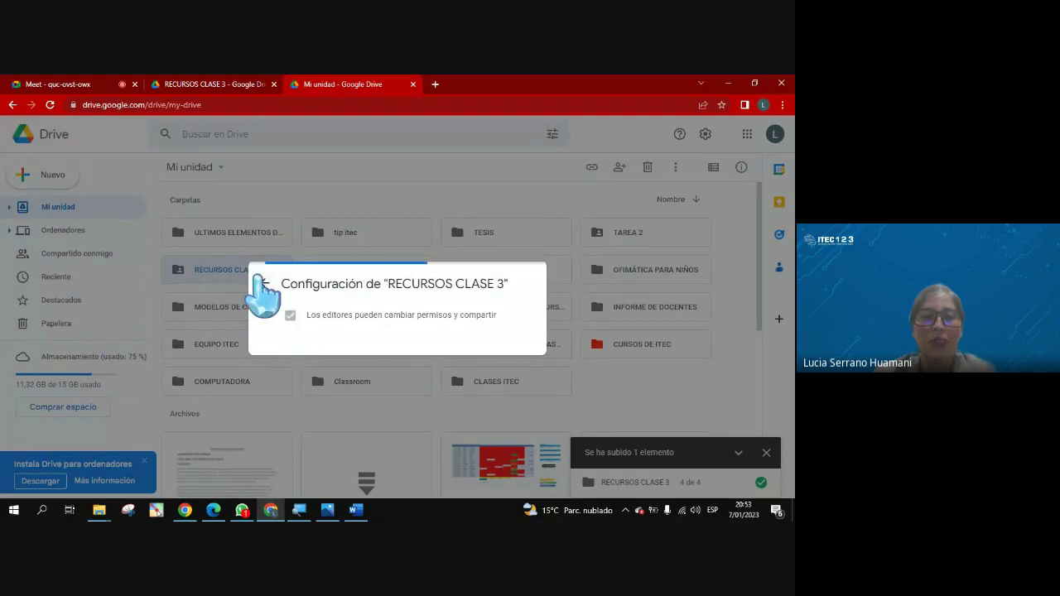
left_click(505, 362)
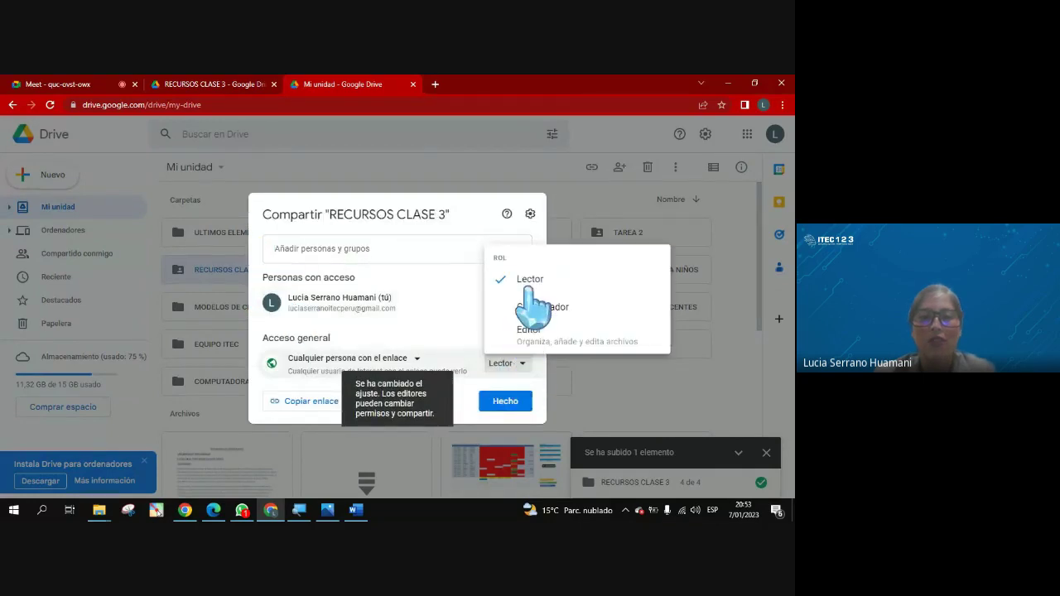
left_click(529, 331)
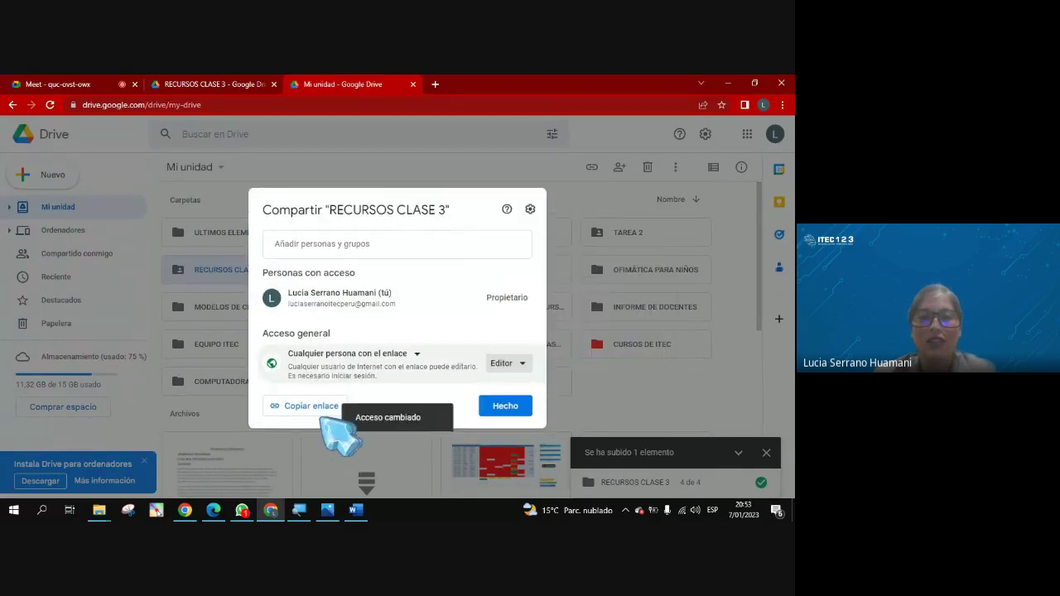
Step: Post the copied folder link in the Meet call chat
left_click(62, 85)
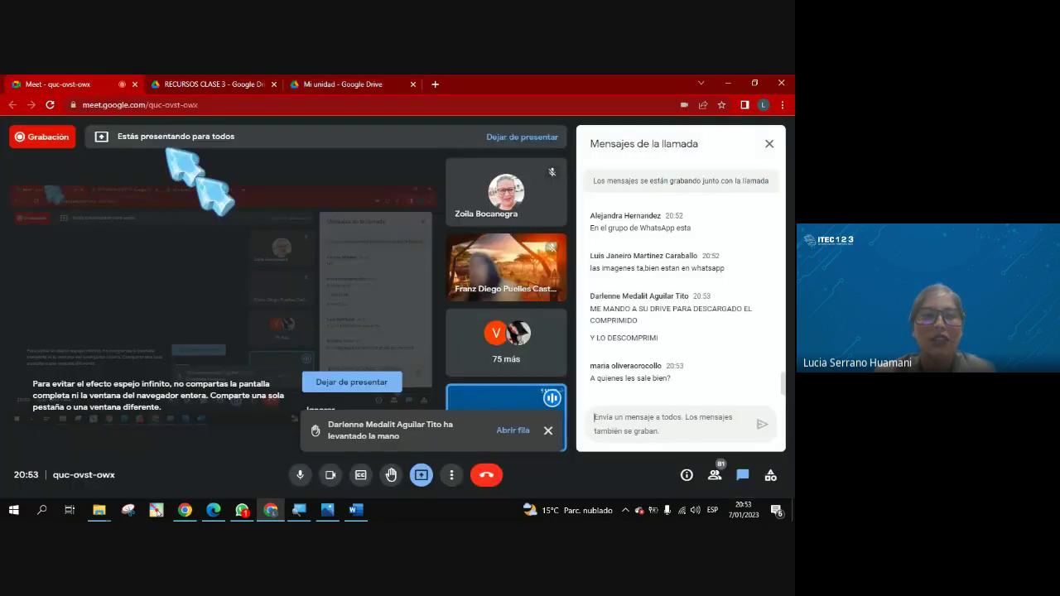
left_click(623, 428)
key("ctrl+v")
key("Return")
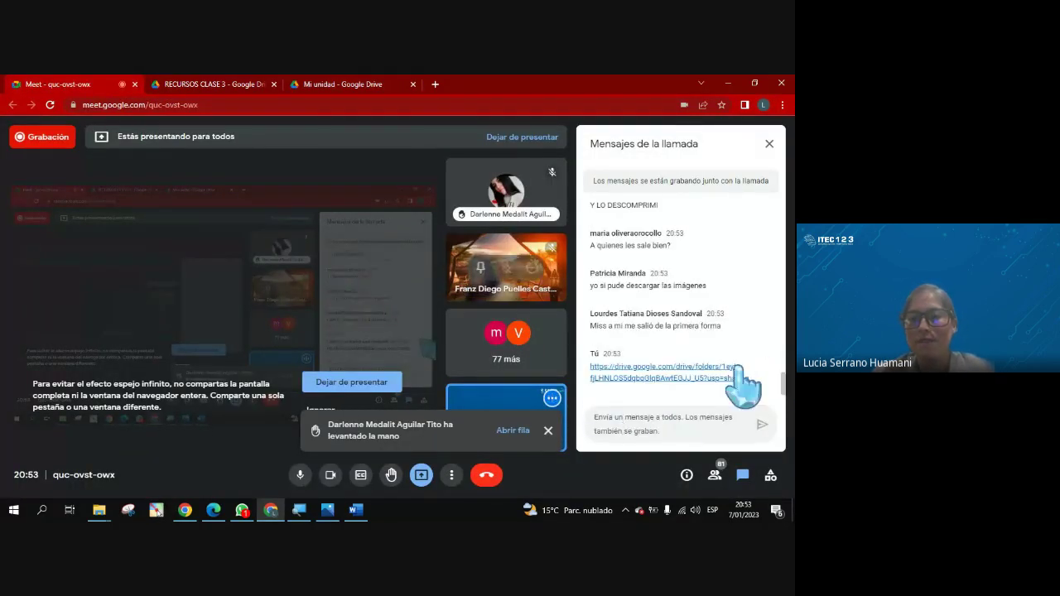
Step: Check the RECURSOS CLASE 3 images, return to Meet, and minimize Chrome to reveal Word
scroll(754, 364, "up", 1)
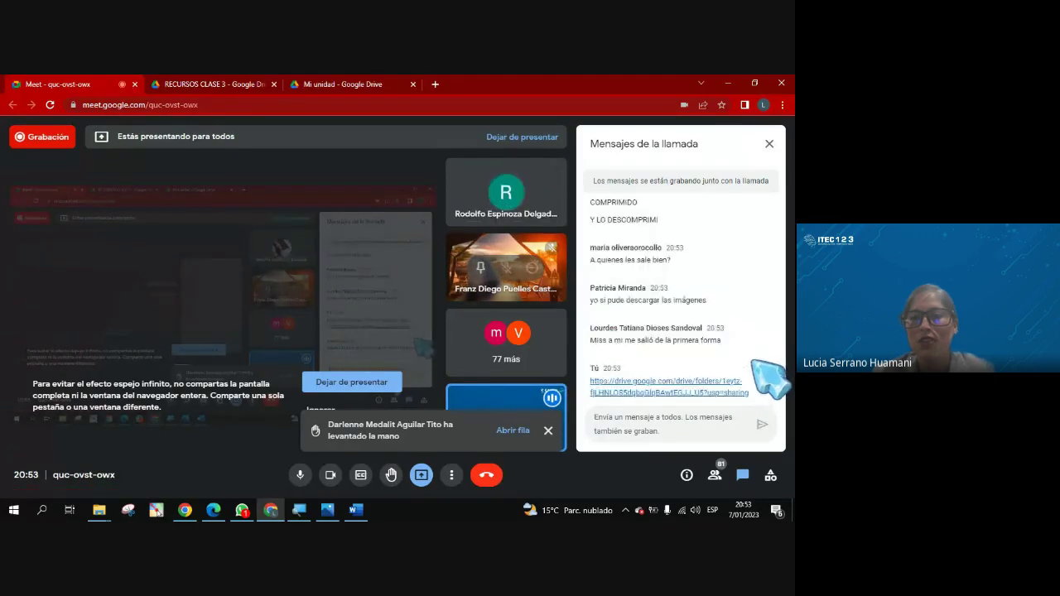
scroll(752, 362, "up", 1)
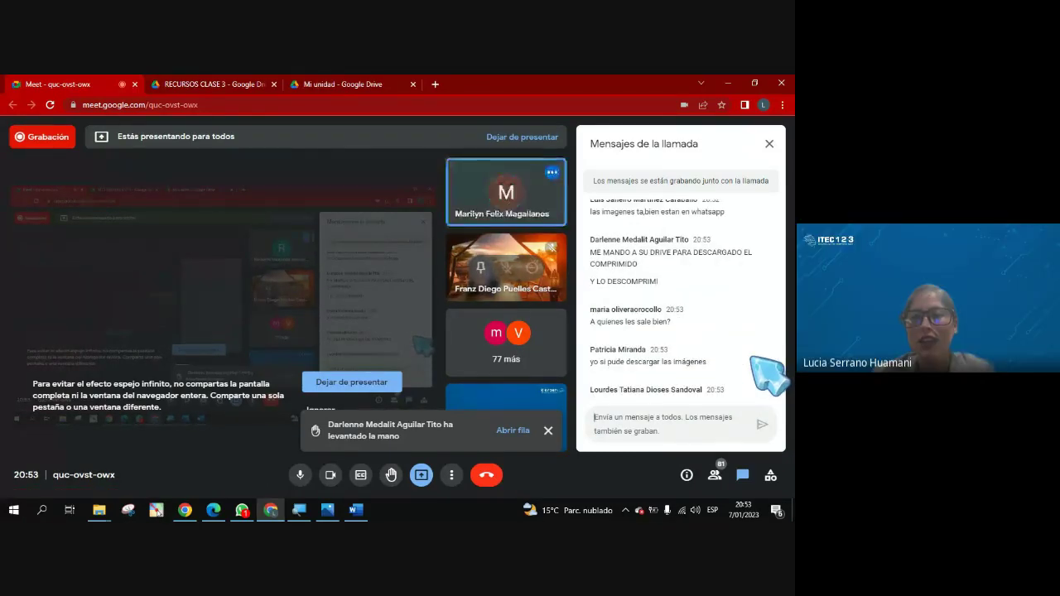
scroll(751, 358, "up", 1)
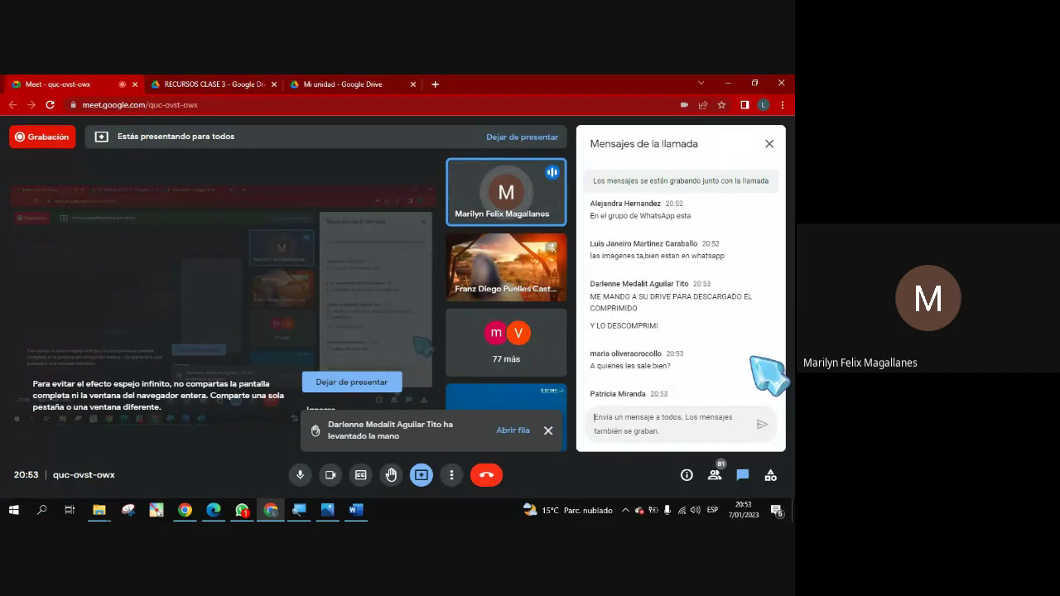
scroll(753, 365, "down", 3)
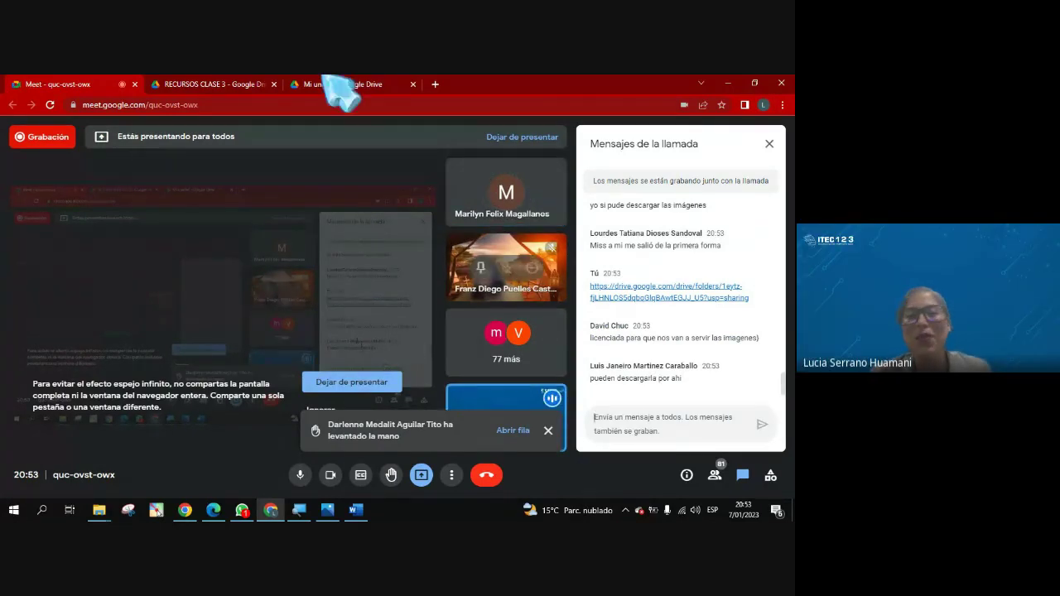
left_click(249, 83)
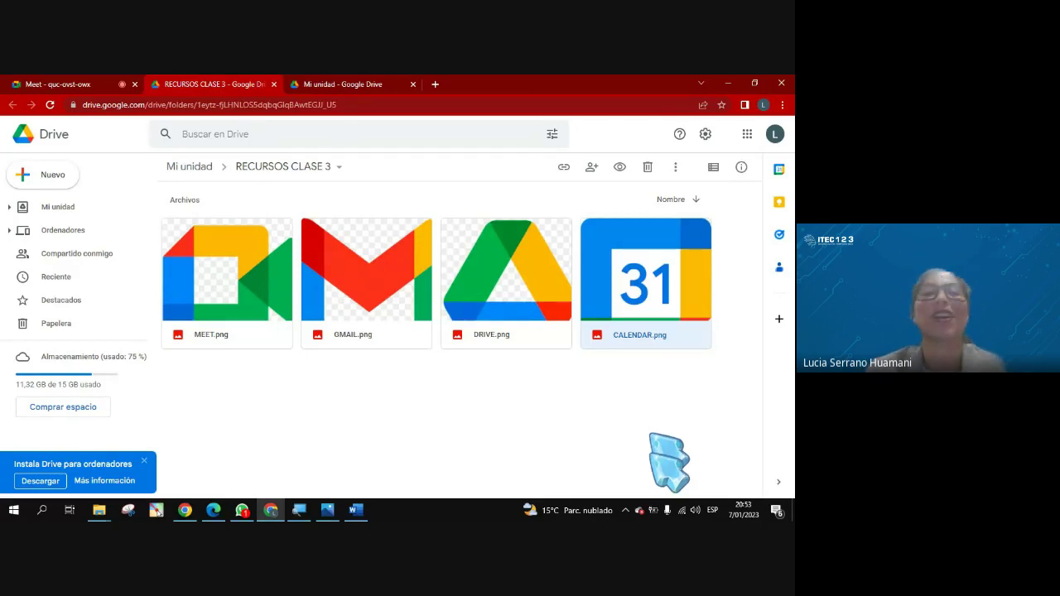
left_click(113, 81)
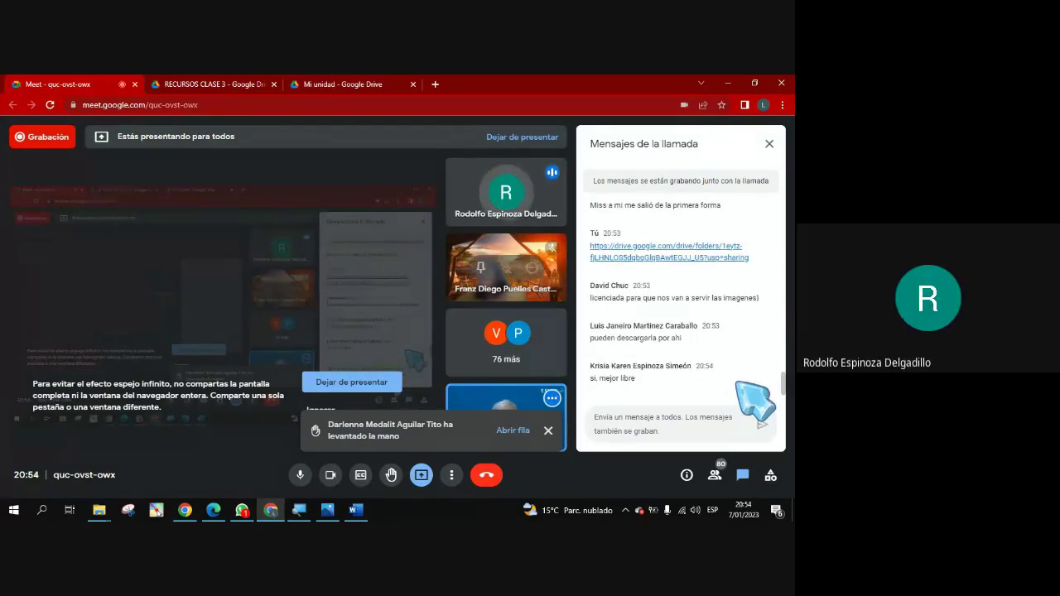
left_click(727, 83)
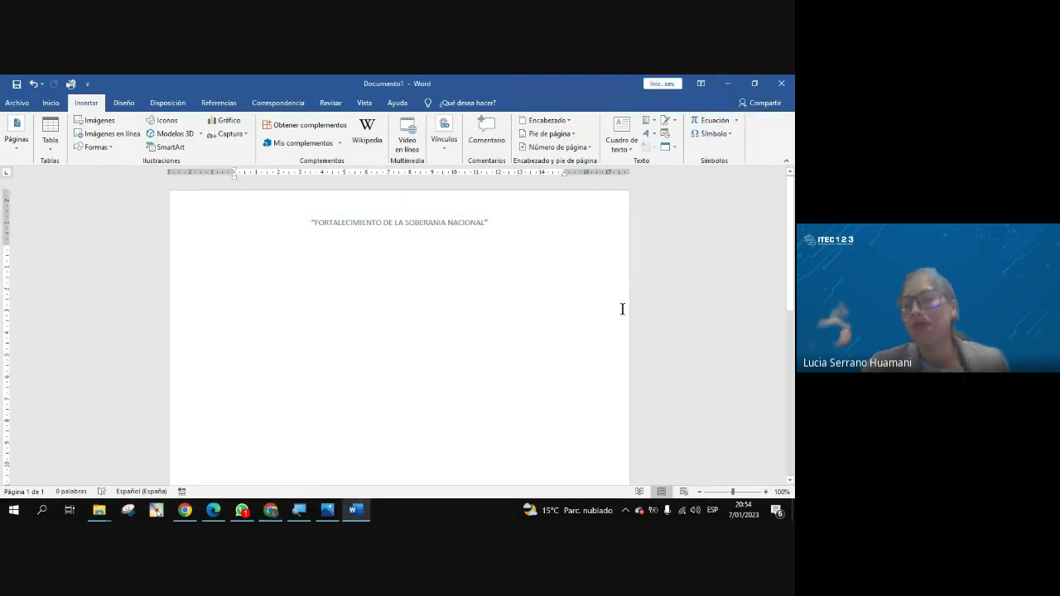